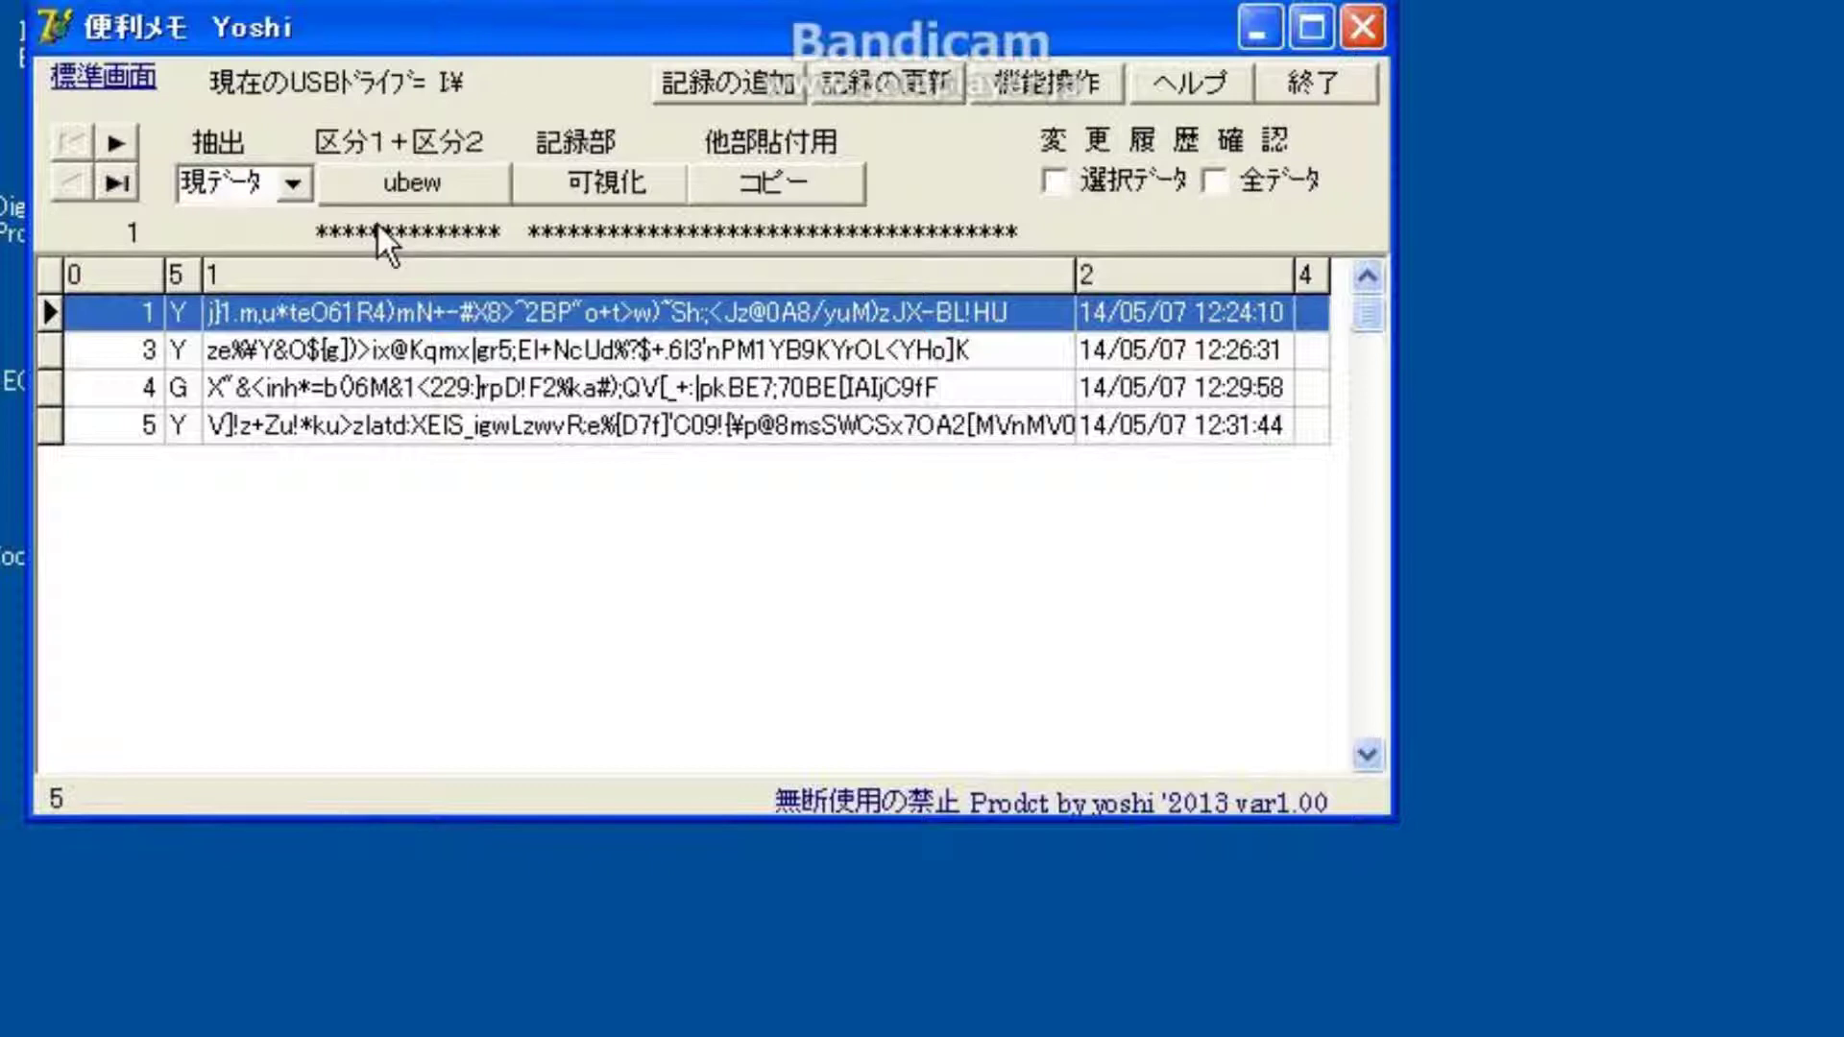
# Step: Temporarily reveal the masked 区分1+区分2 label and the masked record content of record 1 several times
pyautogui.click(444, 194)
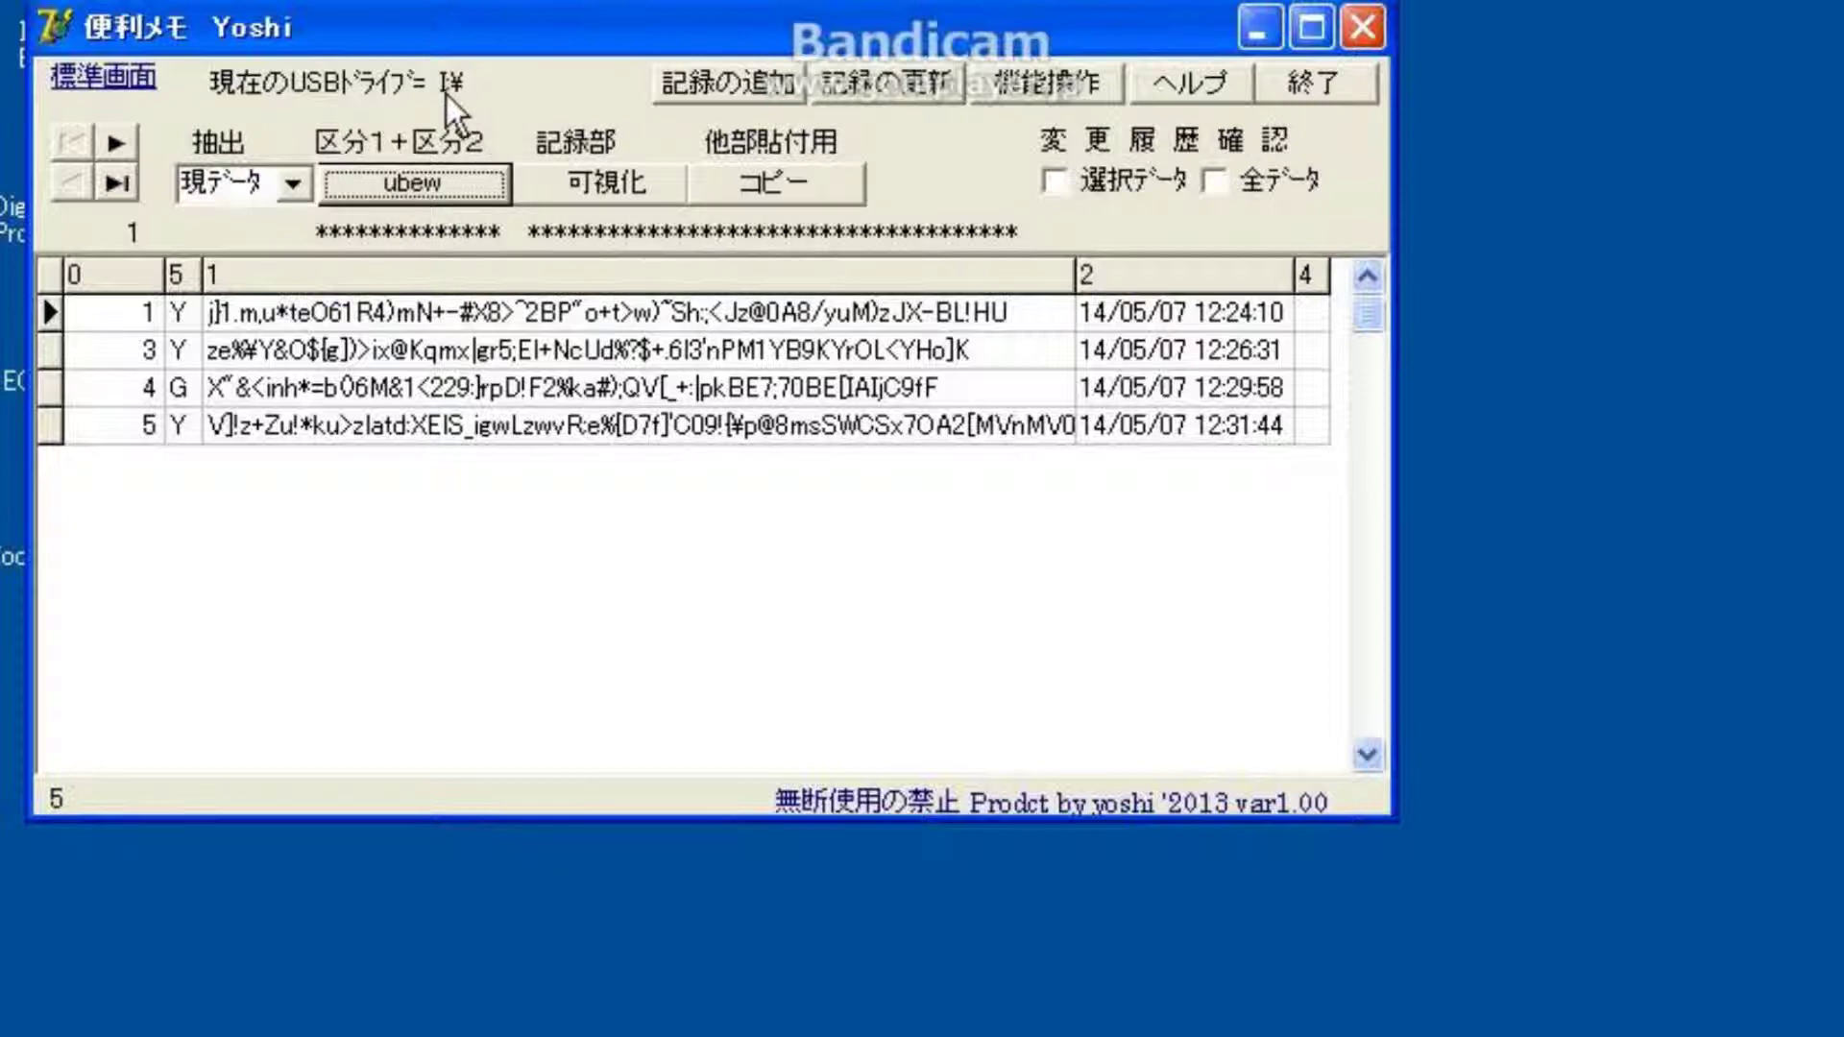
pyautogui.click(428, 187)
pyautogui.click(419, 179)
pyautogui.click(602, 177)
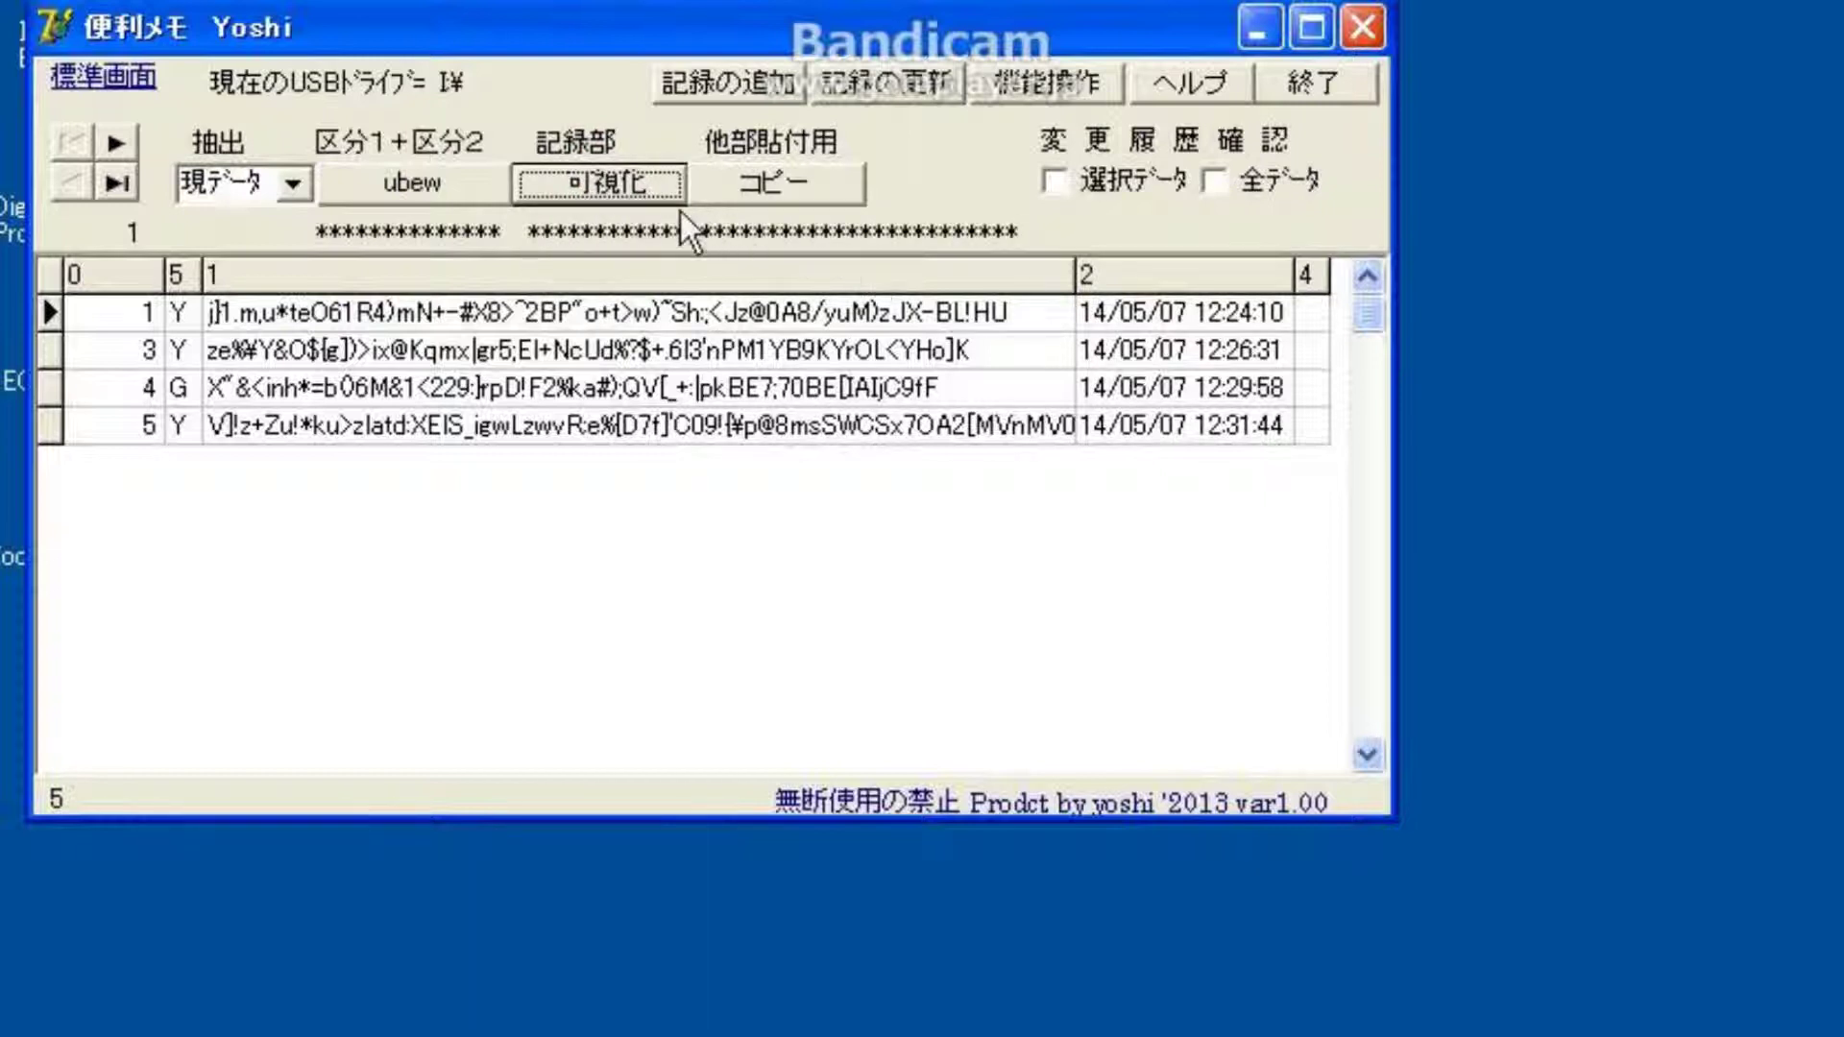
pyautogui.click(615, 171)
pyautogui.click(424, 174)
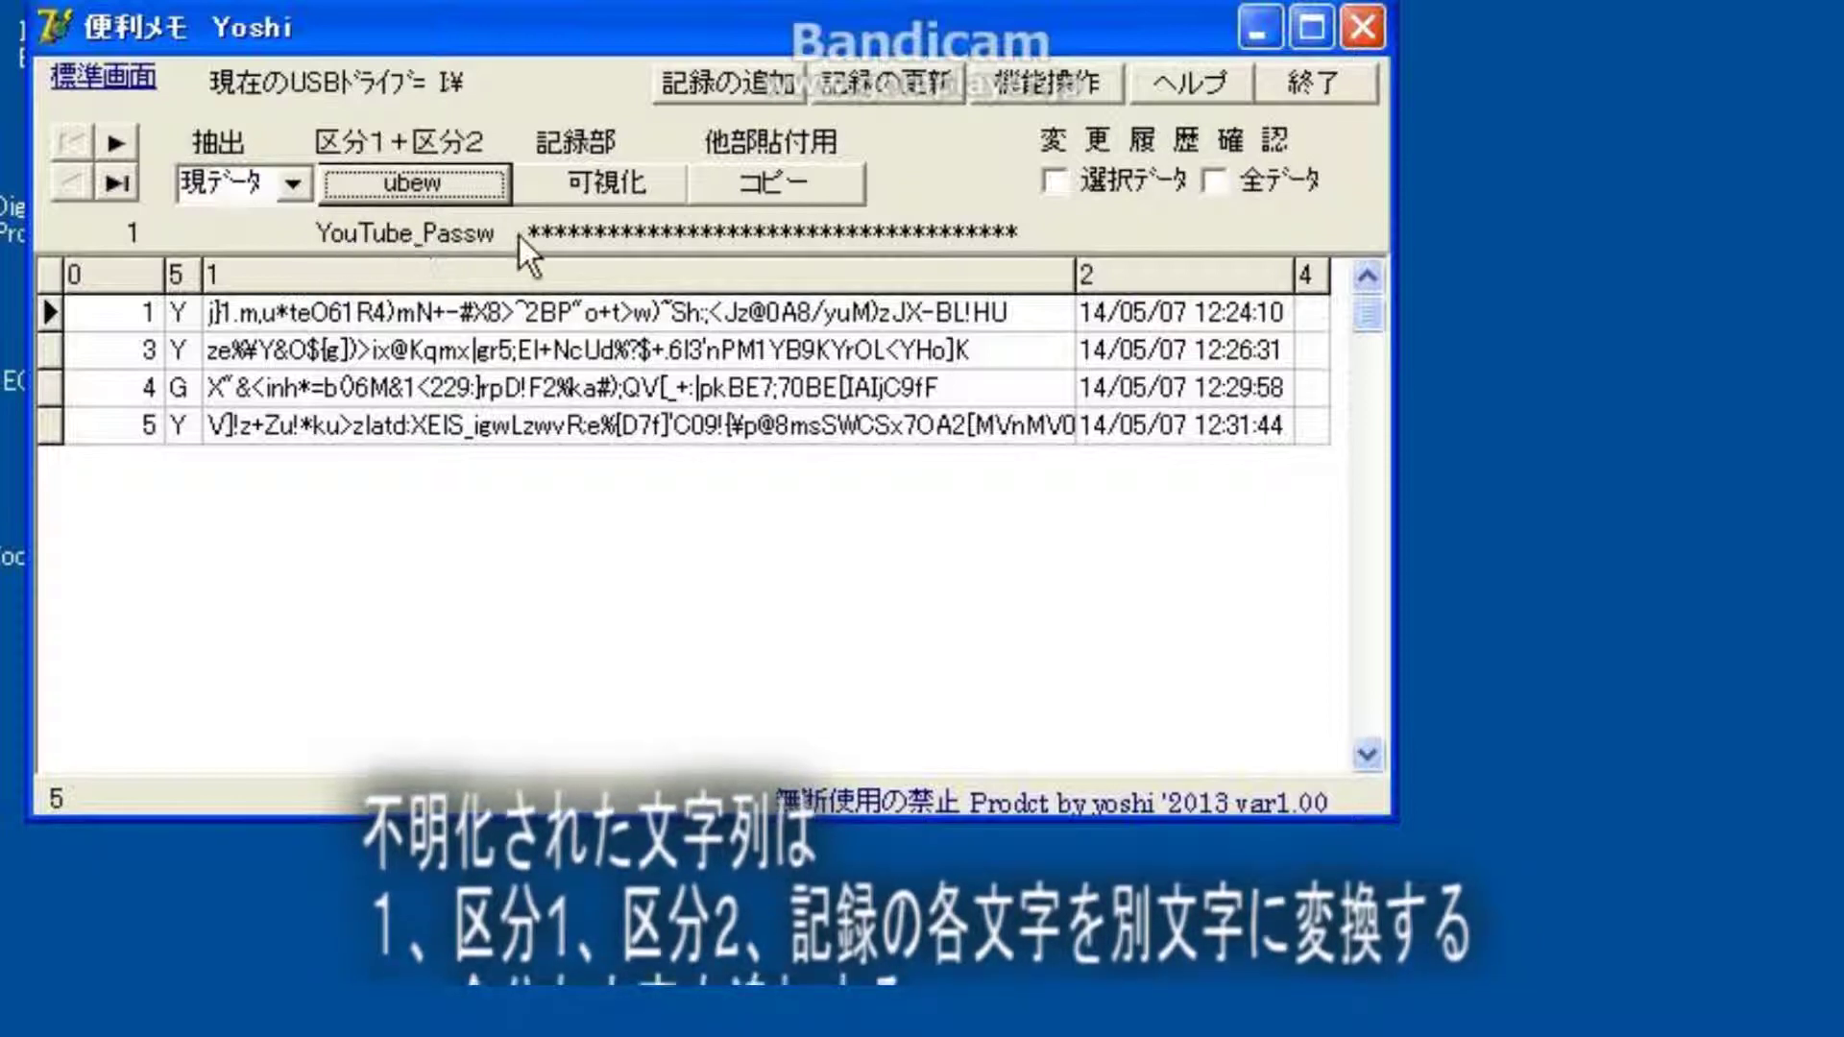
pyautogui.click(586, 184)
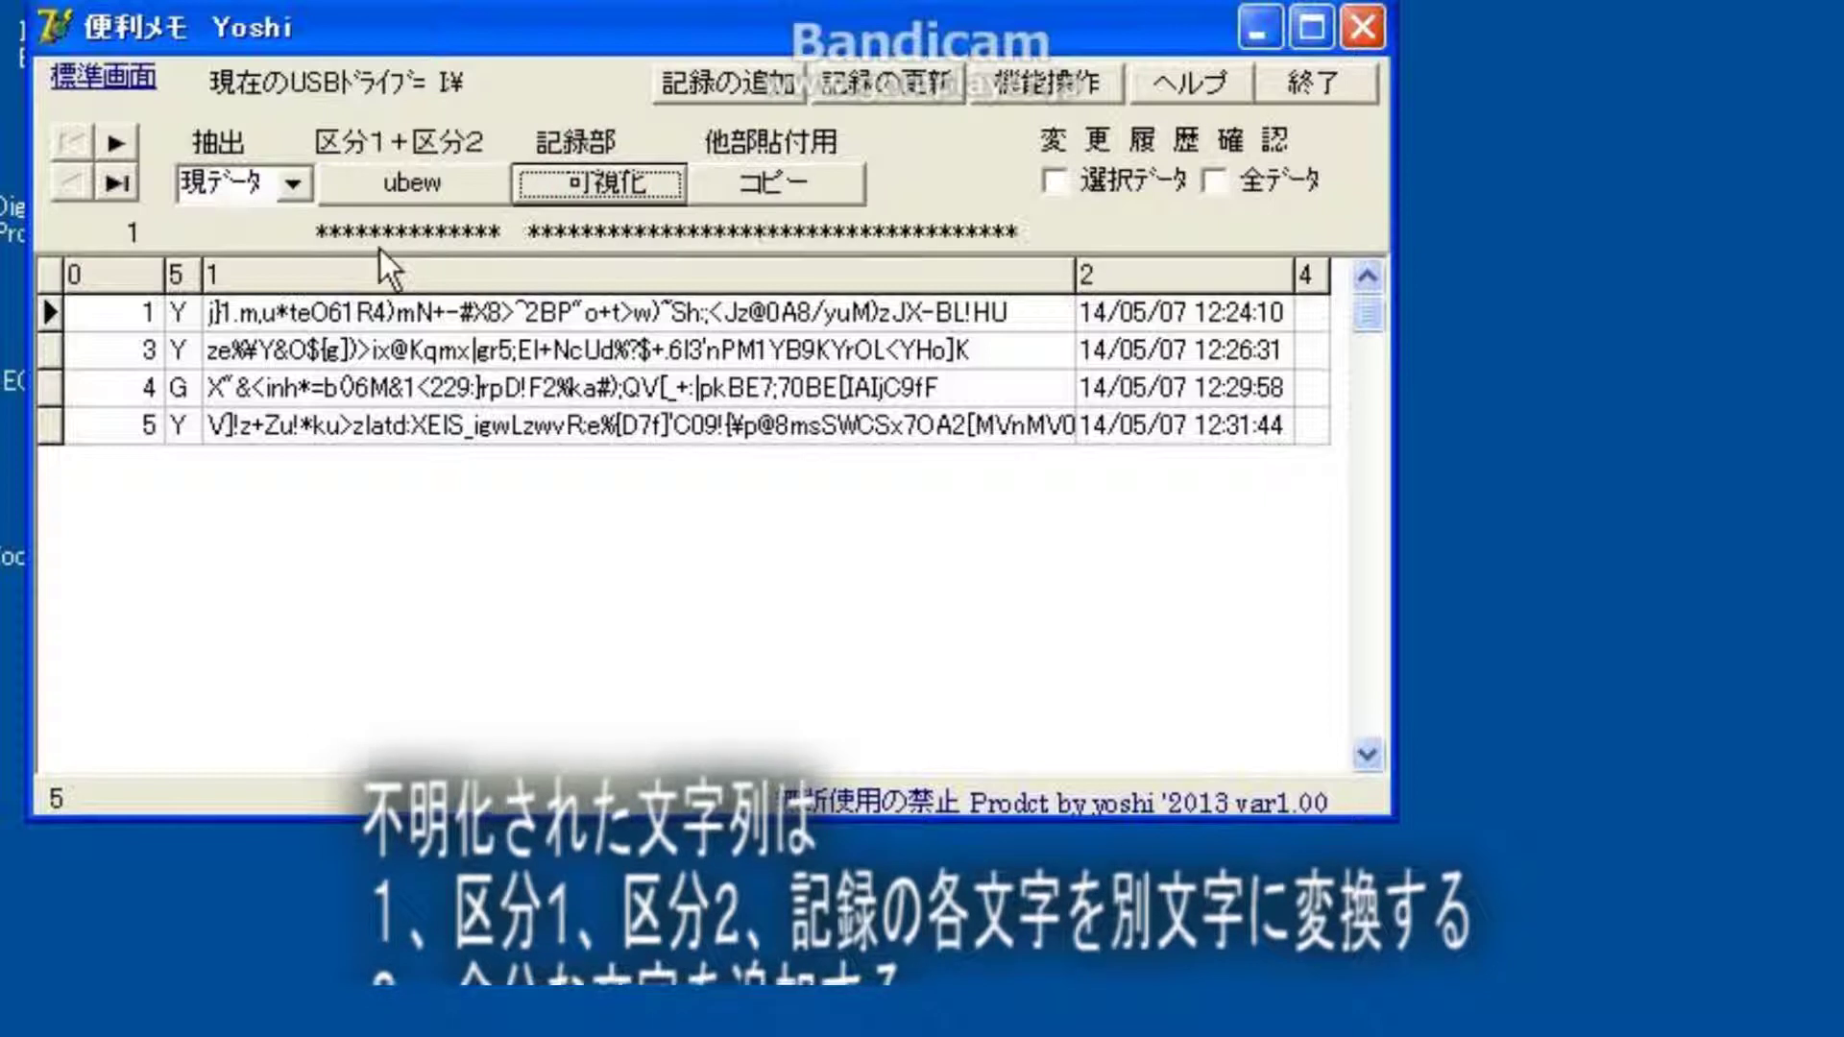
pyautogui.click(384, 187)
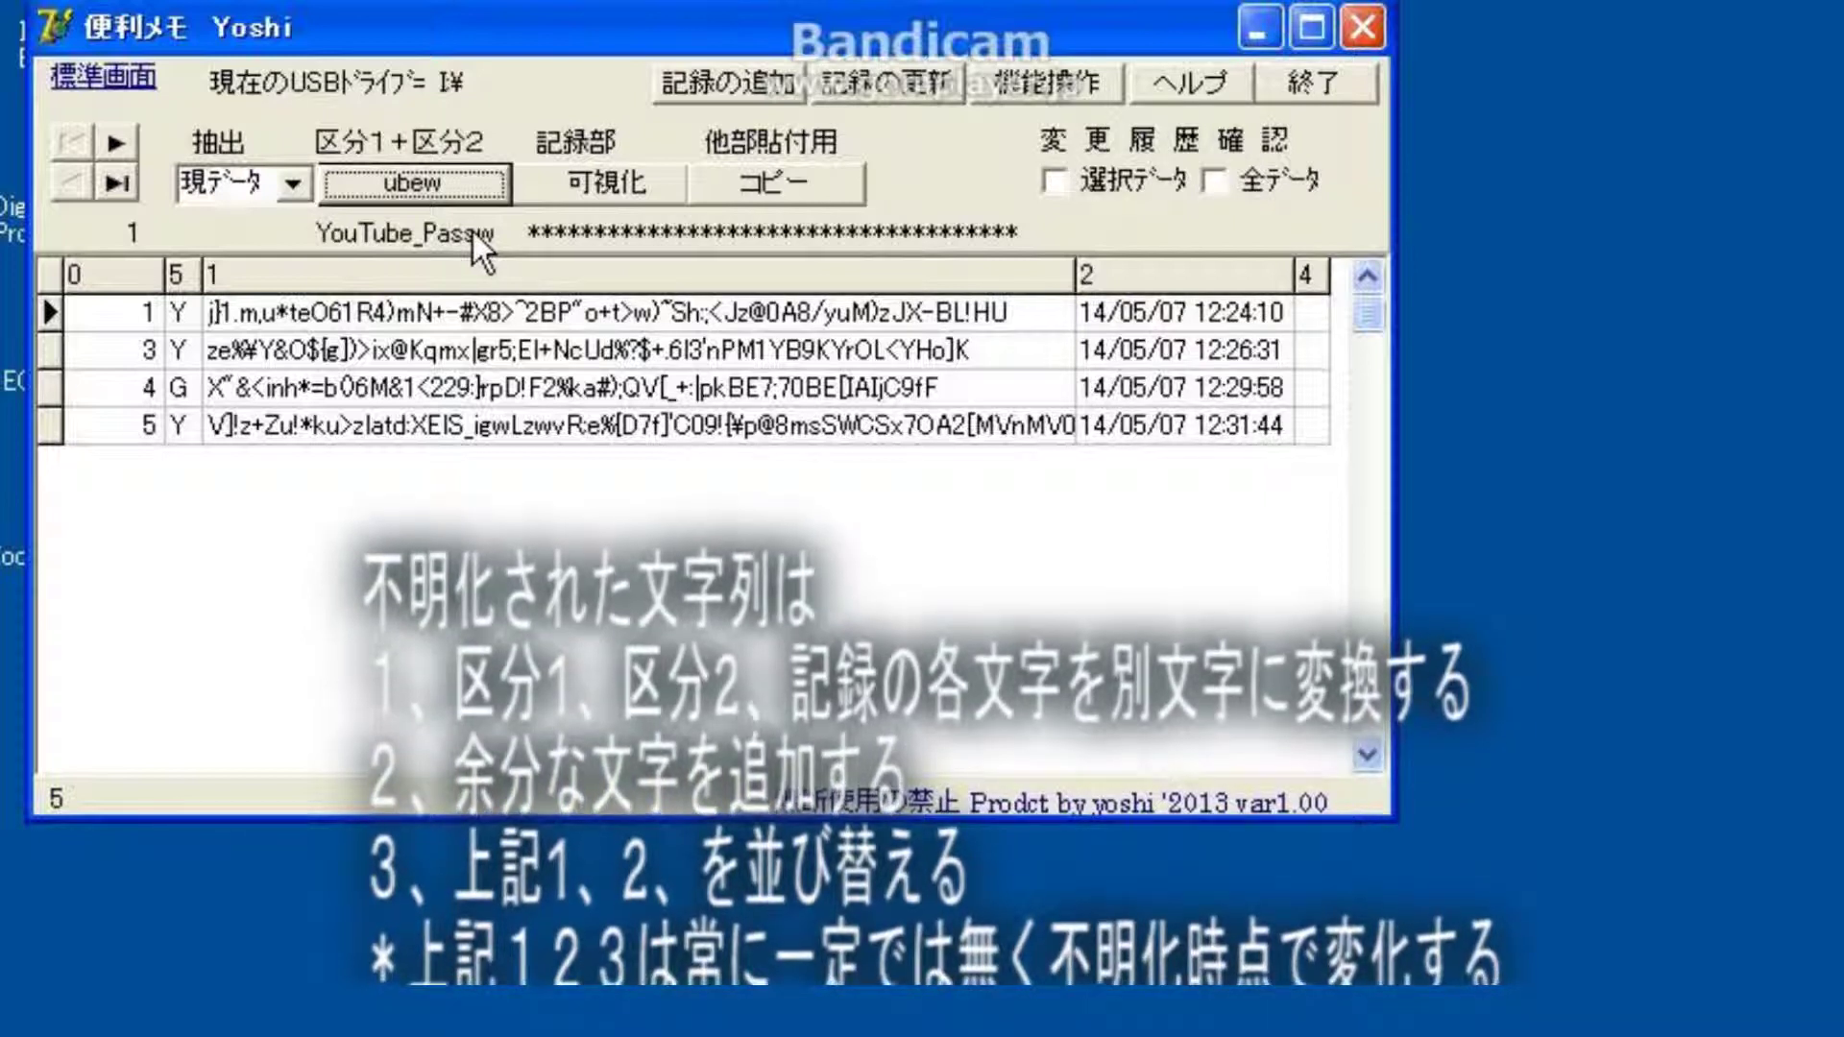
pyautogui.click(599, 183)
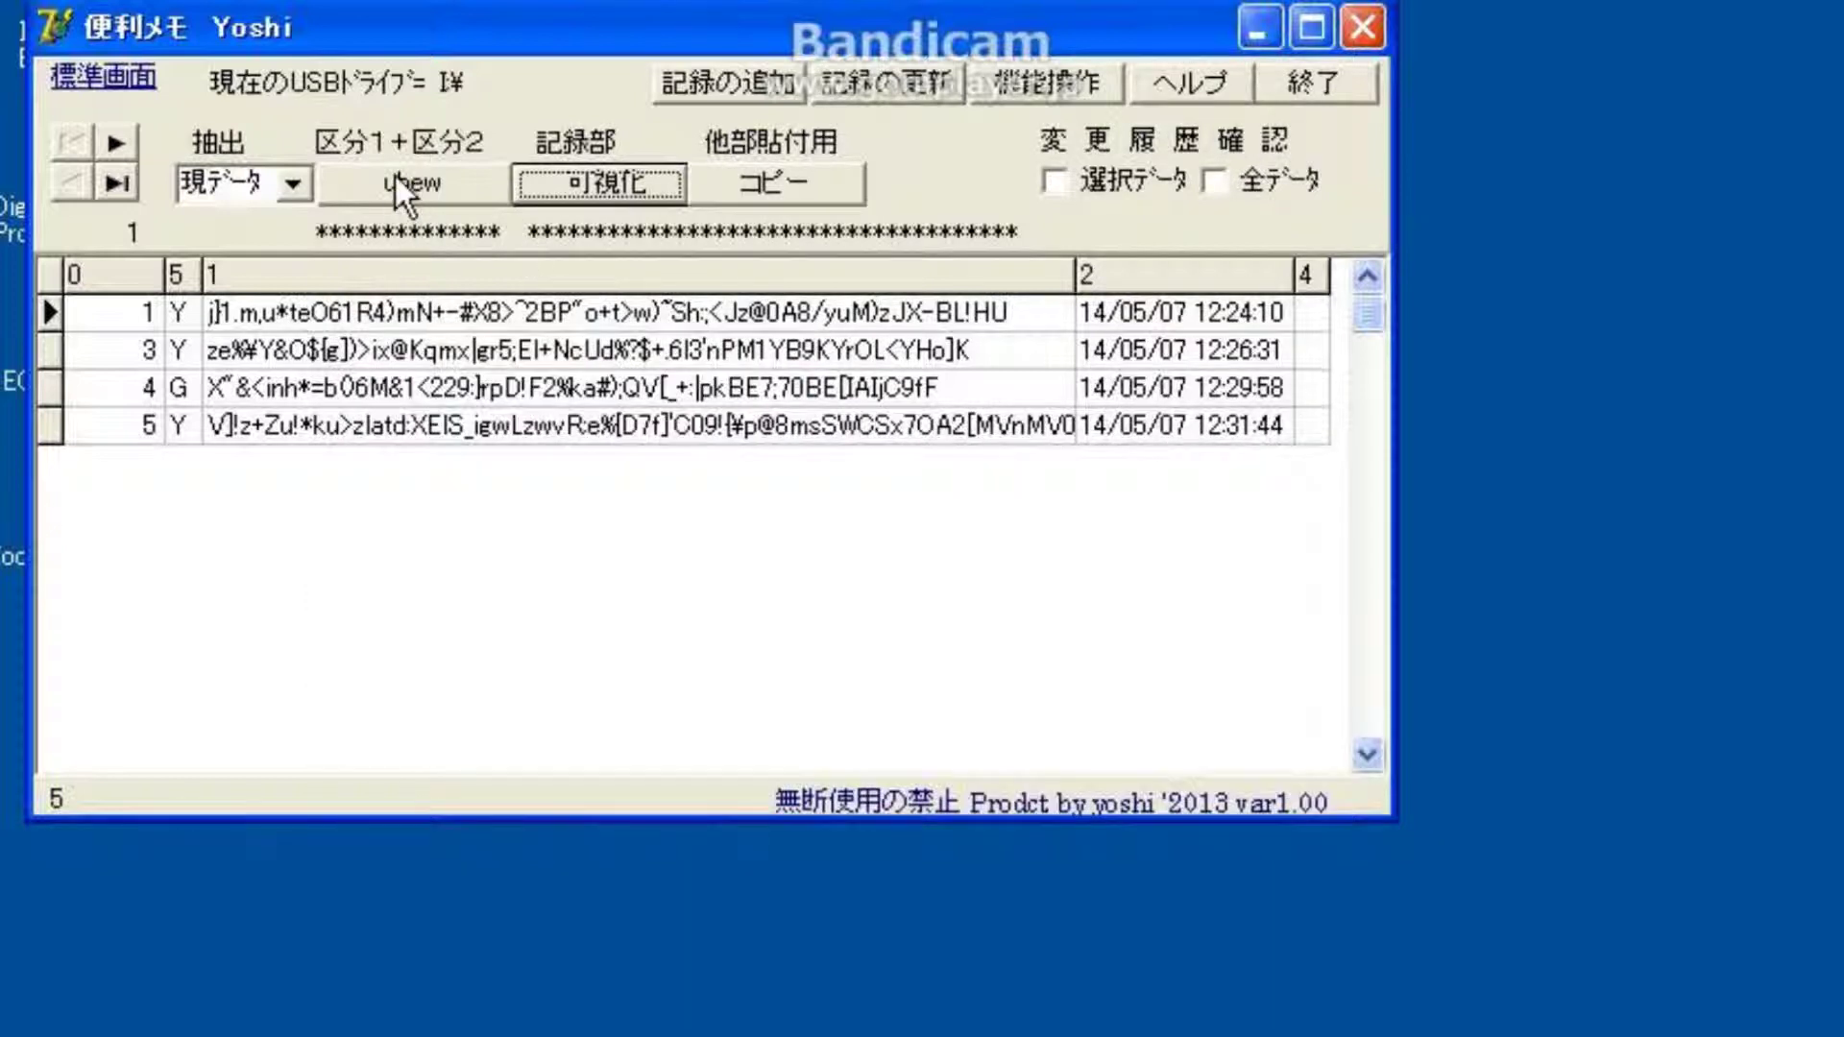
pyautogui.click(394, 171)
pyautogui.click(437, 192)
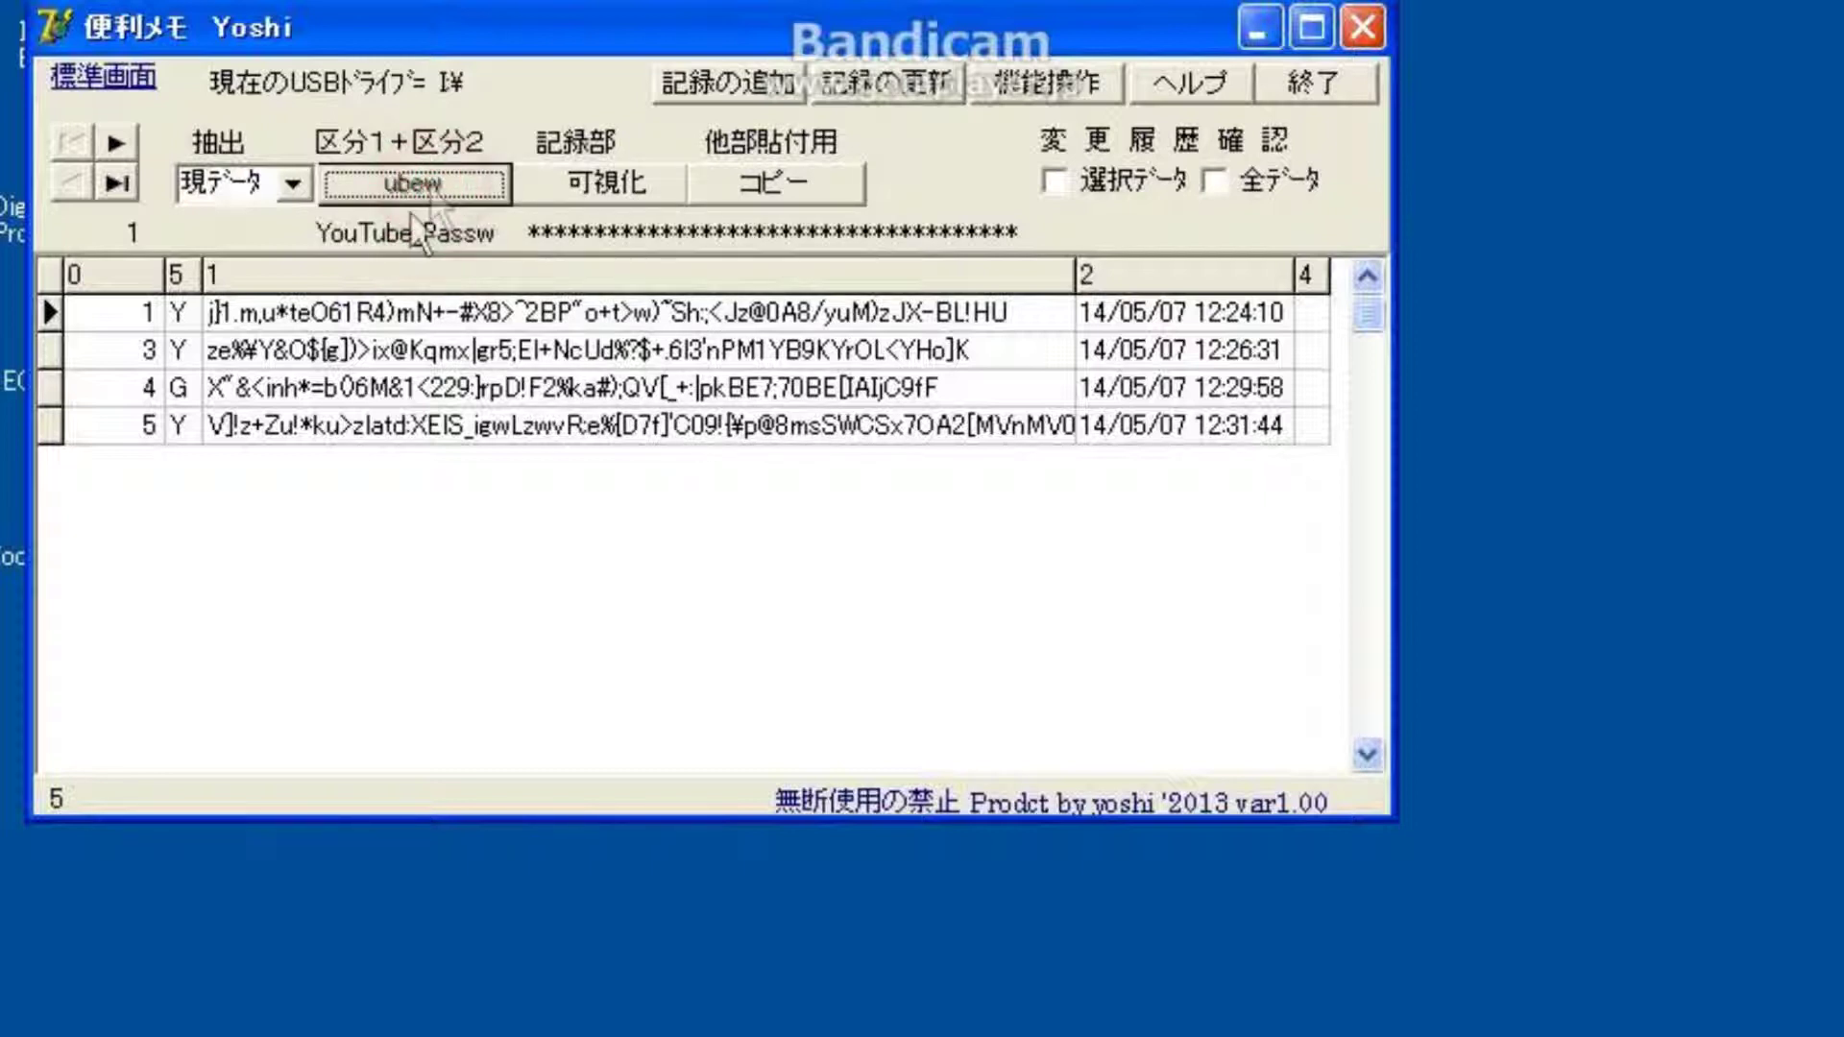
pyautogui.click(575, 187)
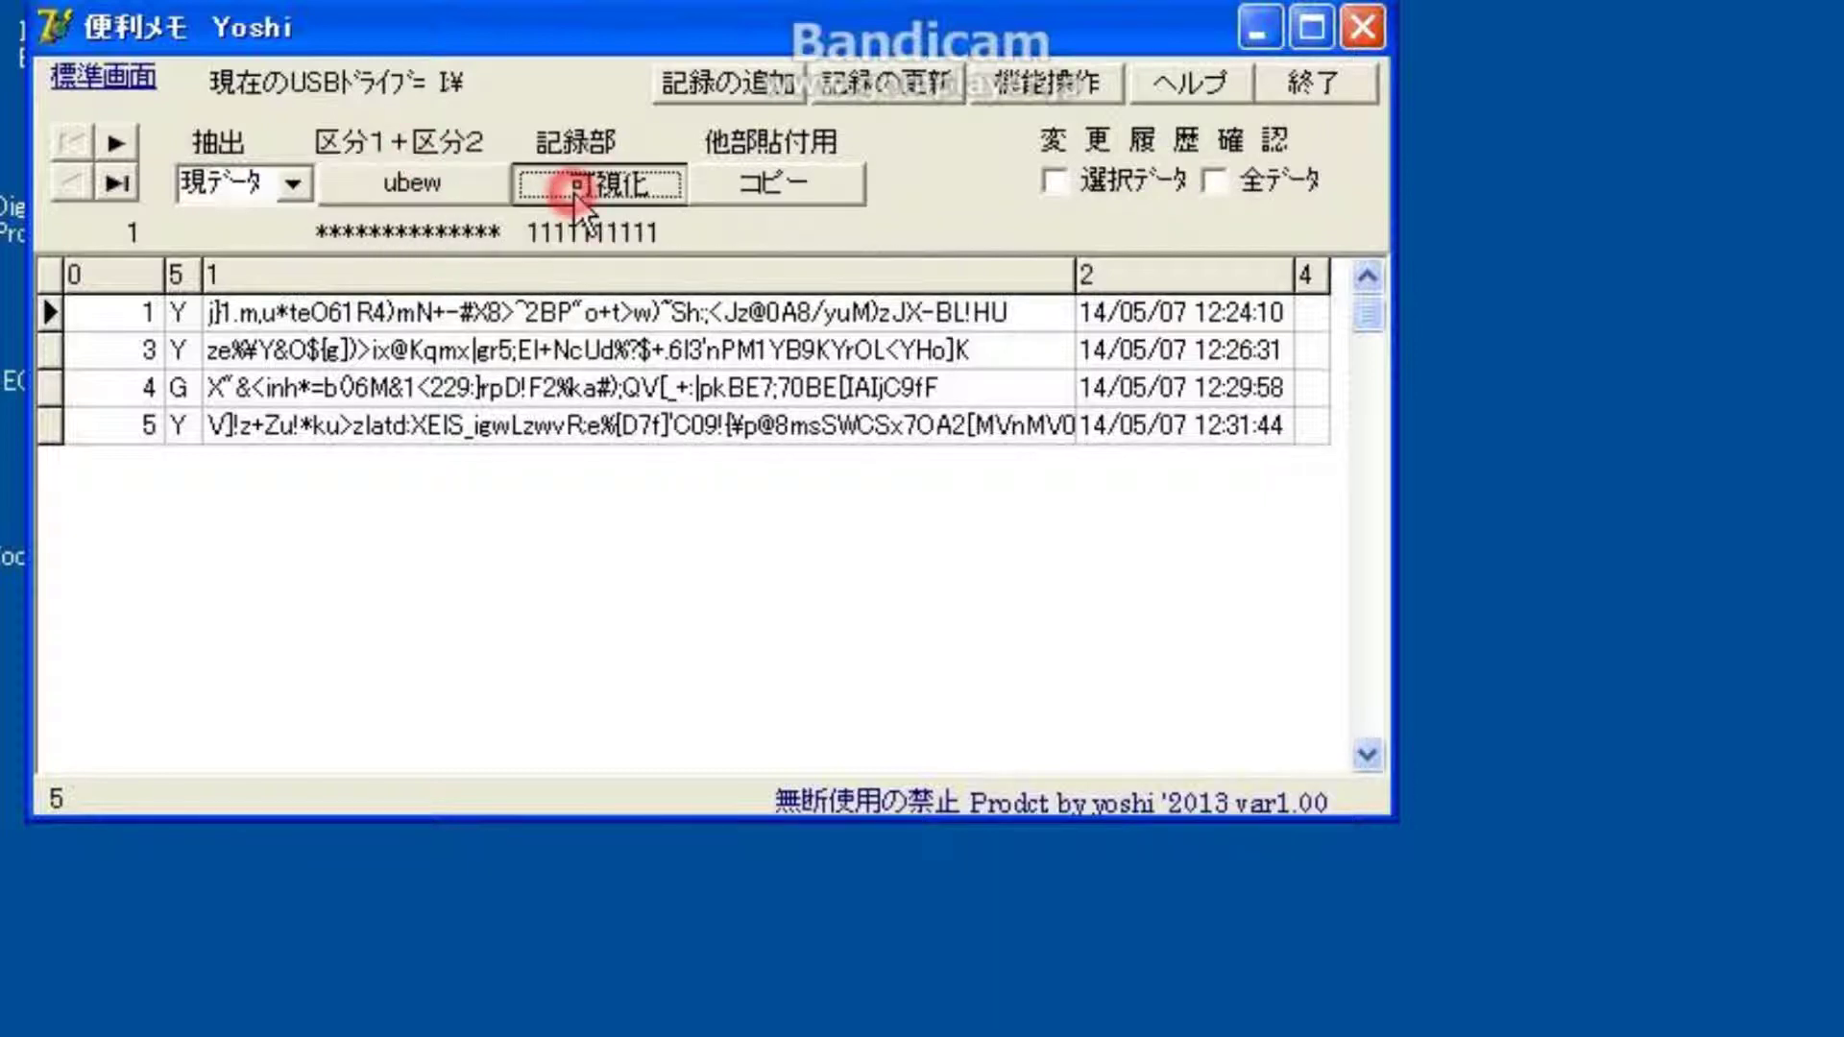
pyautogui.click(603, 187)
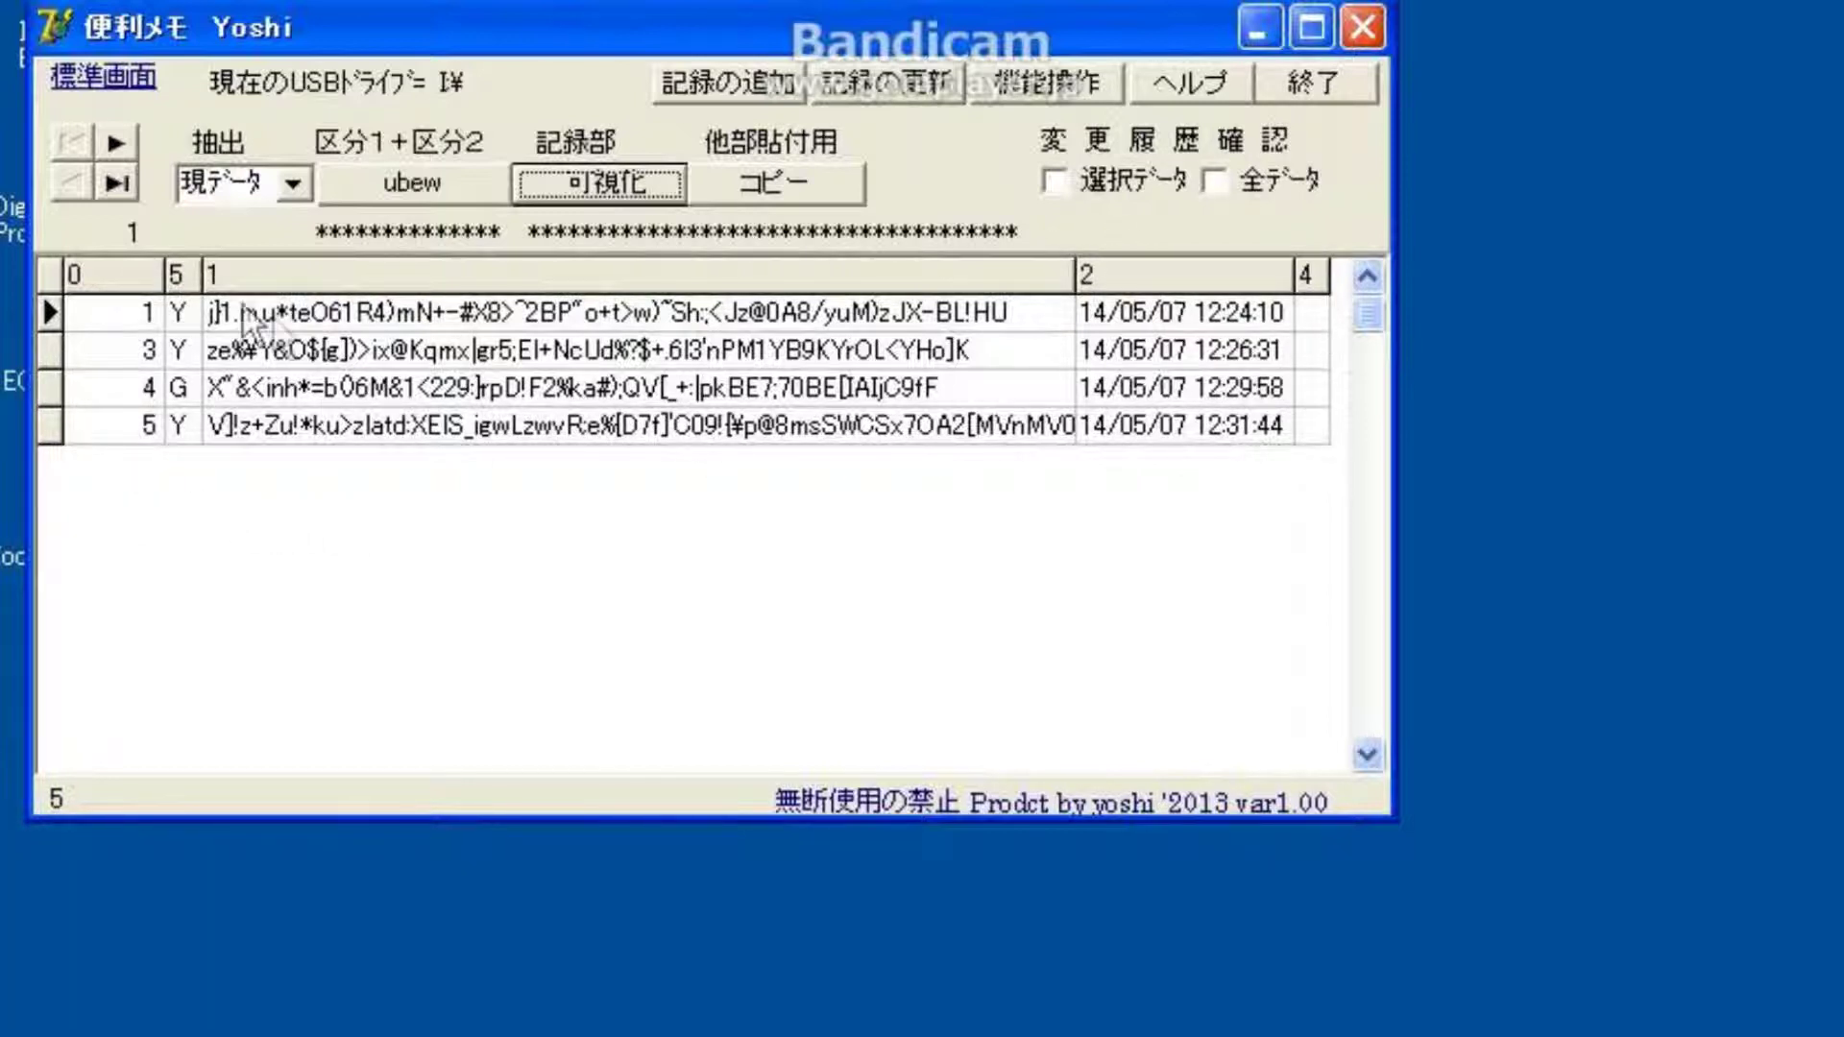
pyautogui.click(407, 185)
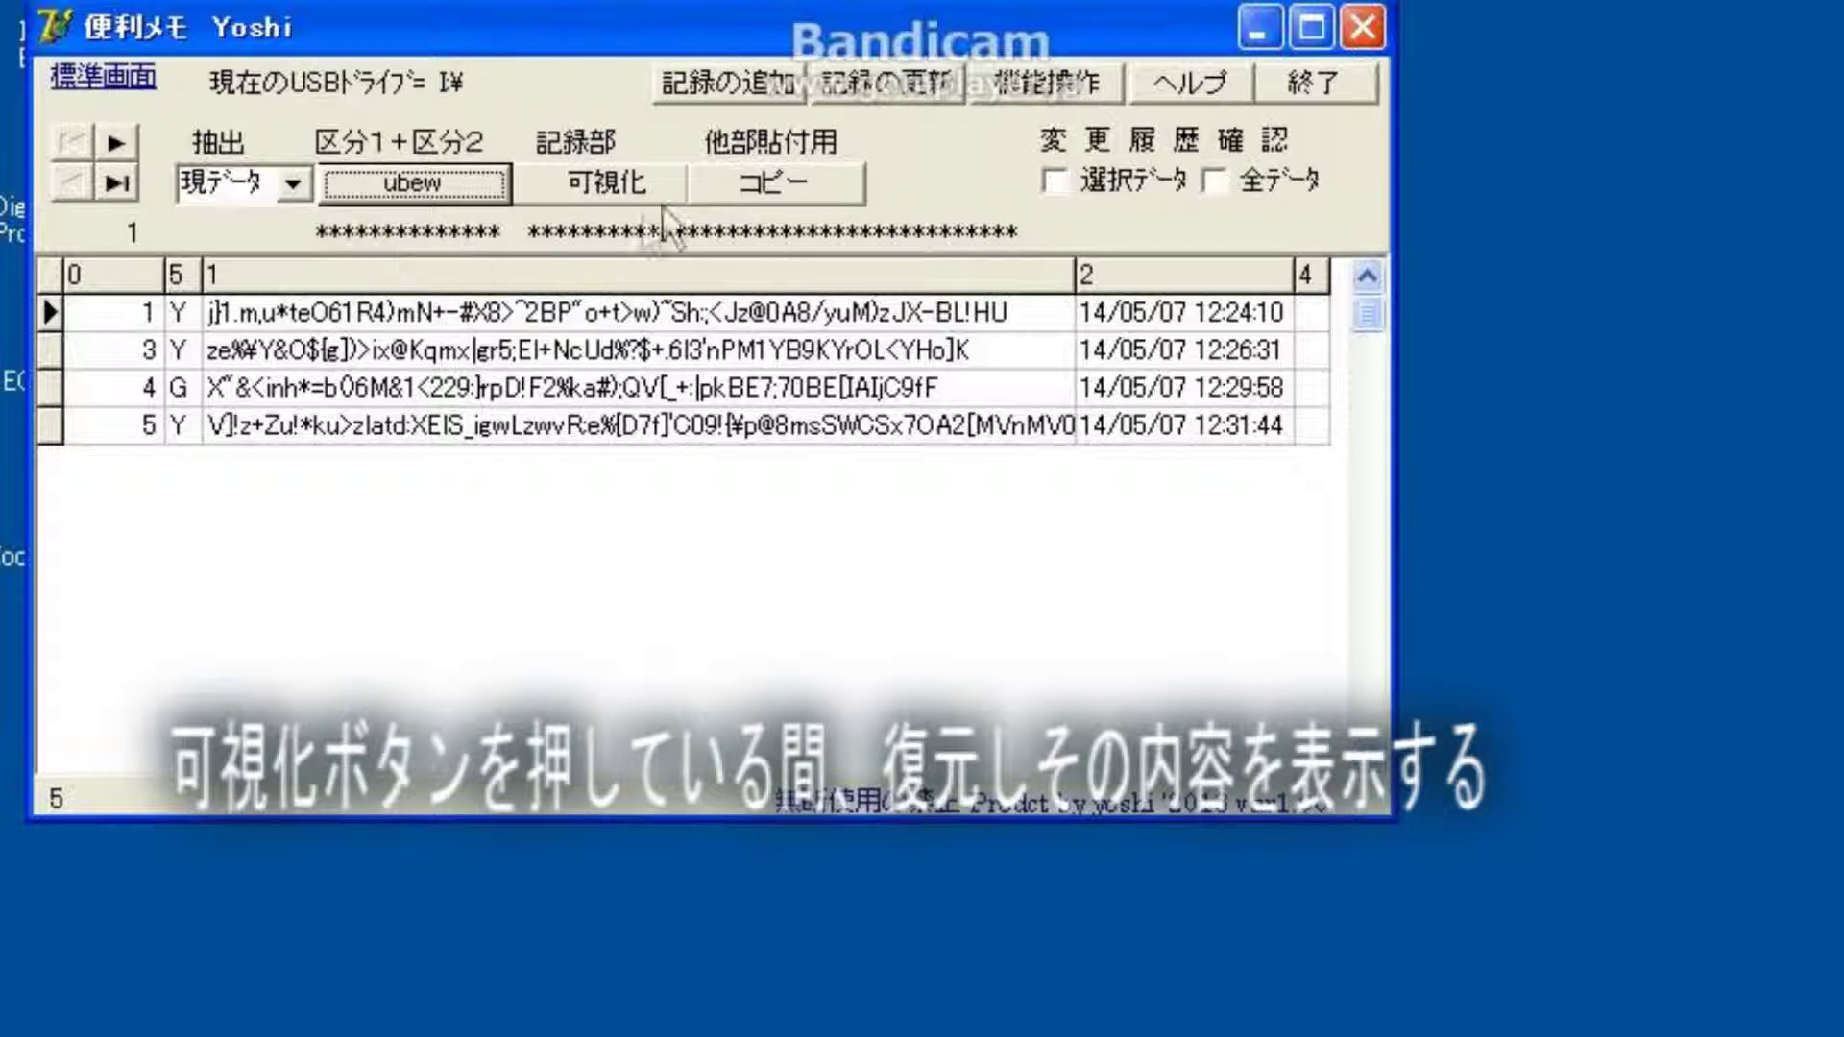
pyautogui.click(639, 182)
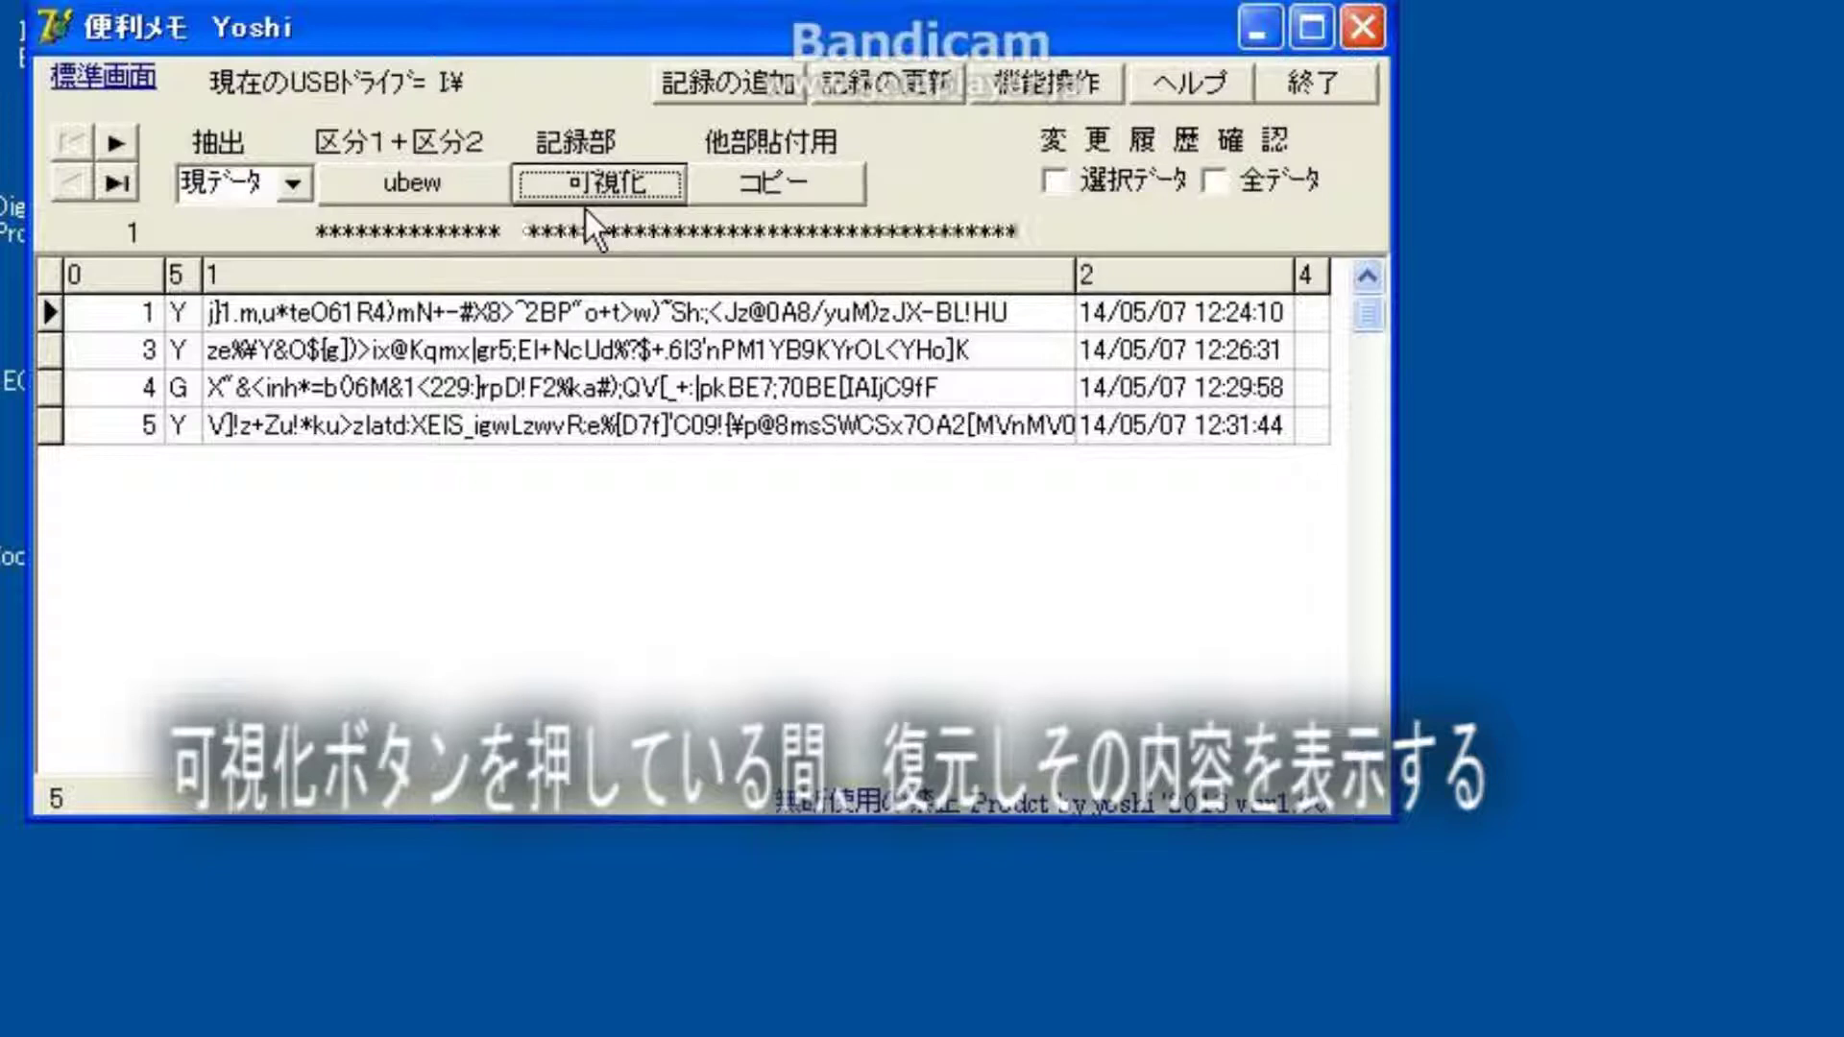
# Step: View the available 抽出 filter choices without changing the filter, and briefly unmask record 1's content
pyautogui.click(296, 180)
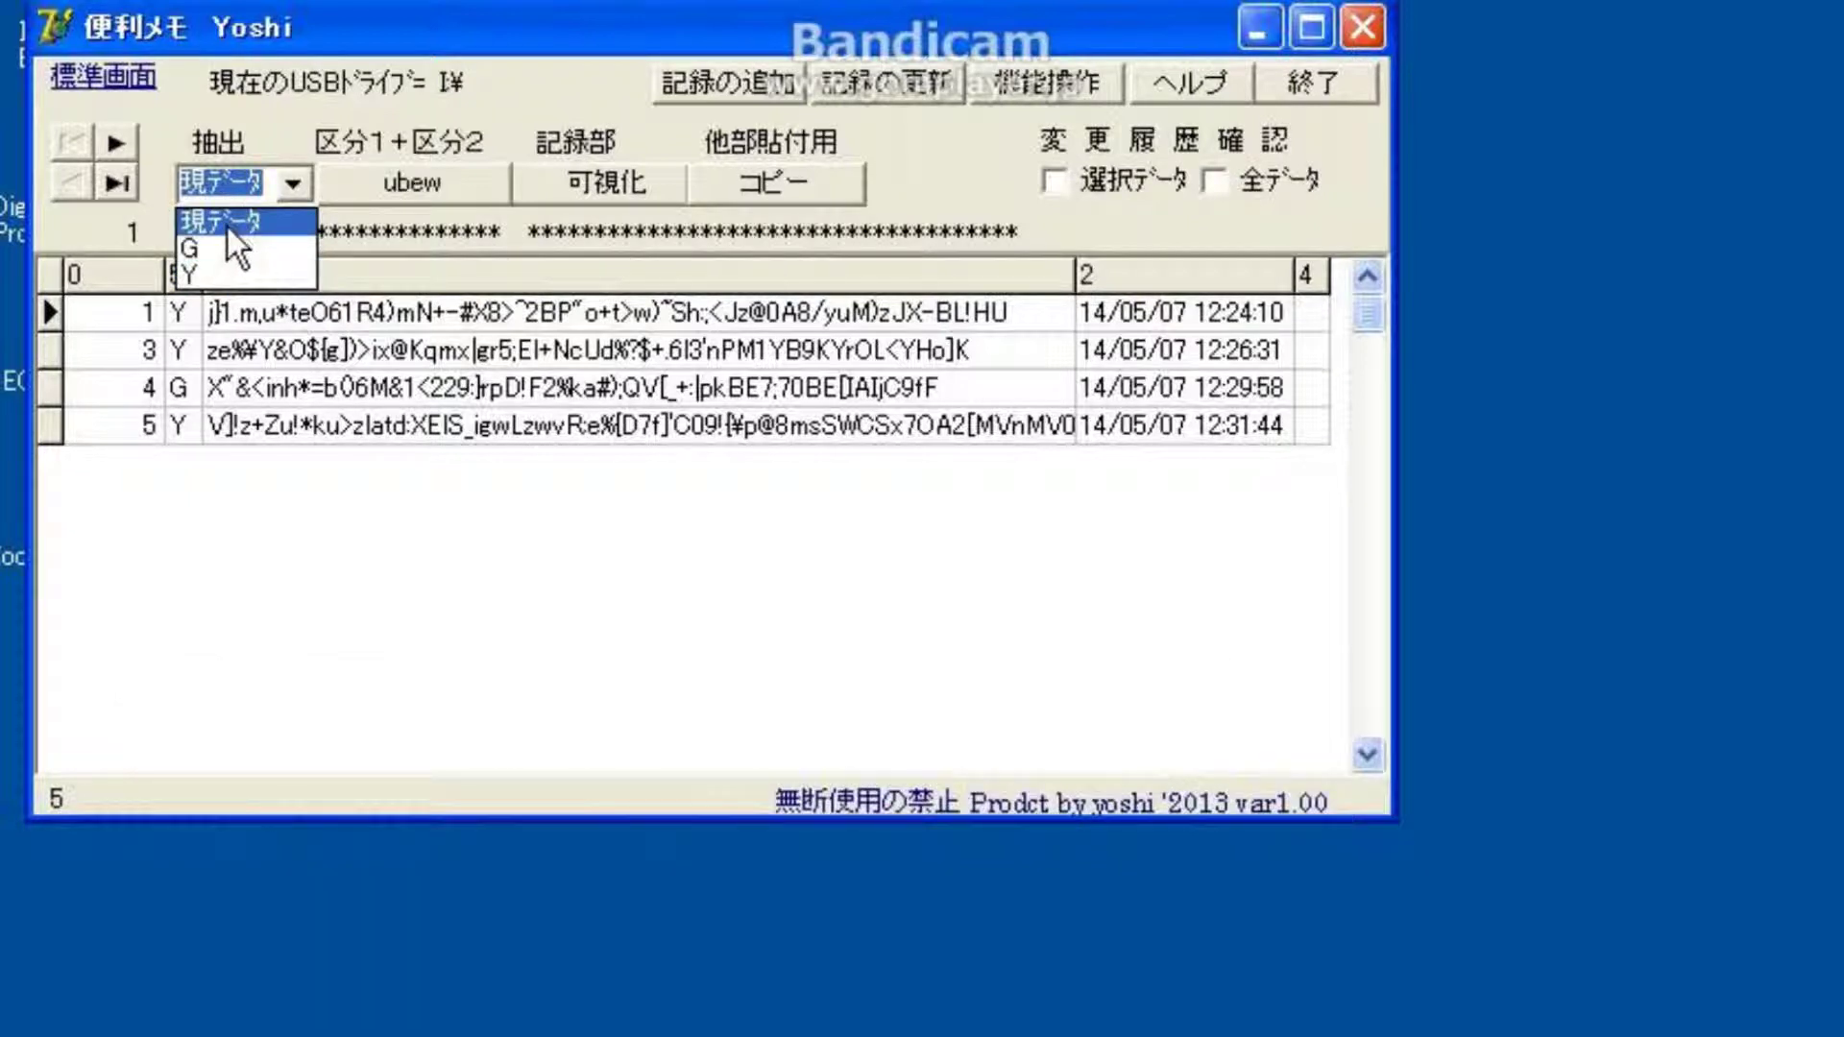
pyautogui.click(463, 280)
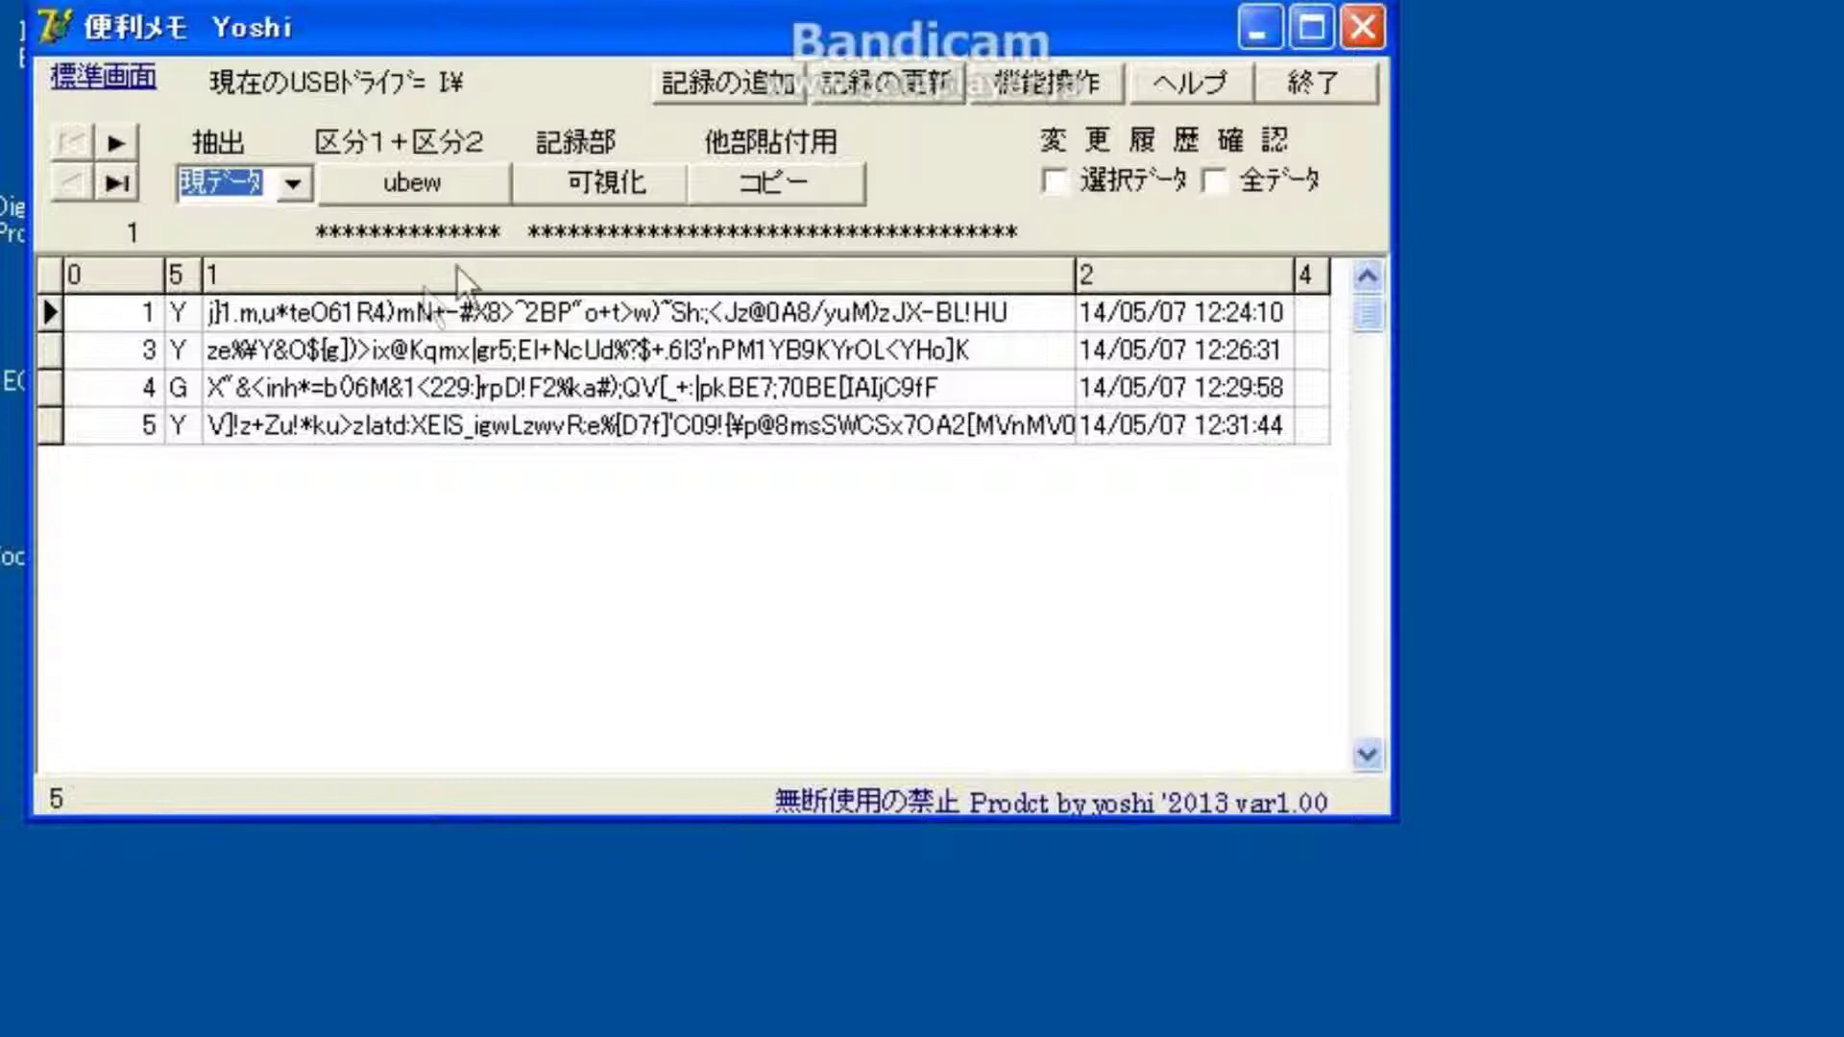
pyautogui.click(627, 186)
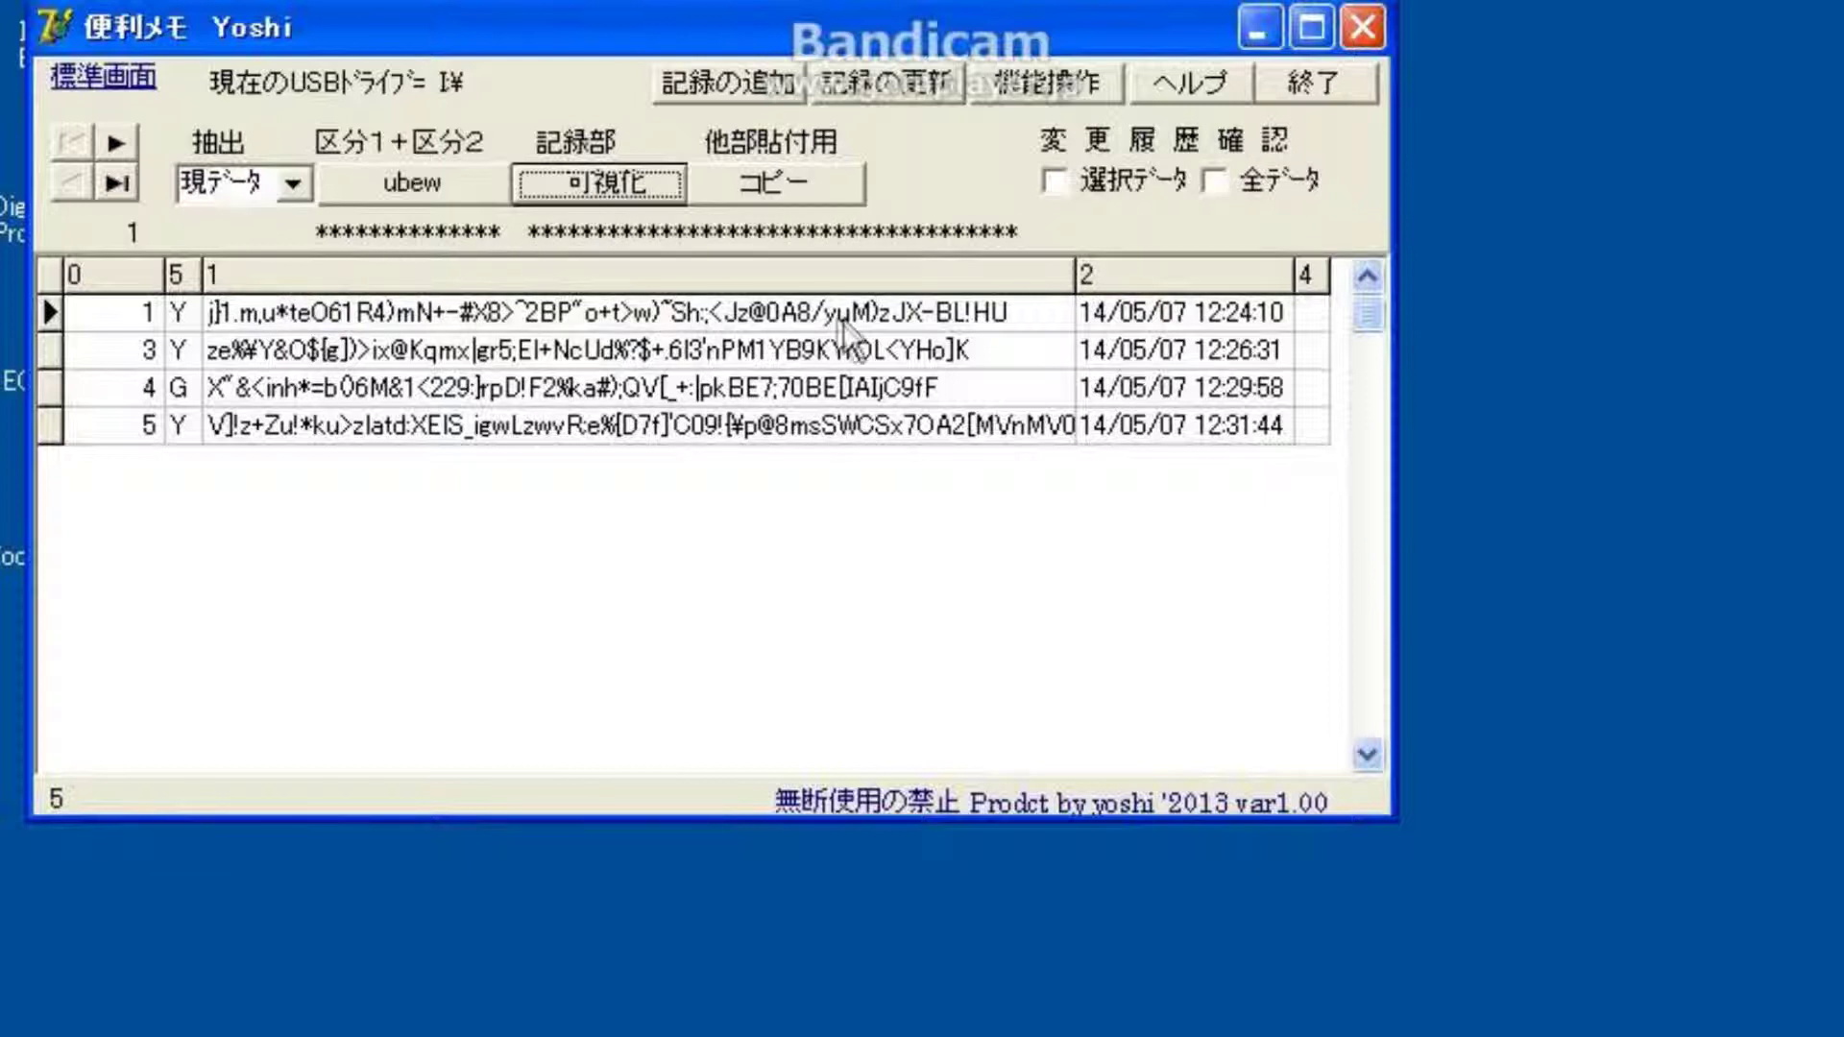
# Step: Select record 3 and temporarily reveal its category label and its masked record content
pyautogui.click(415, 349)
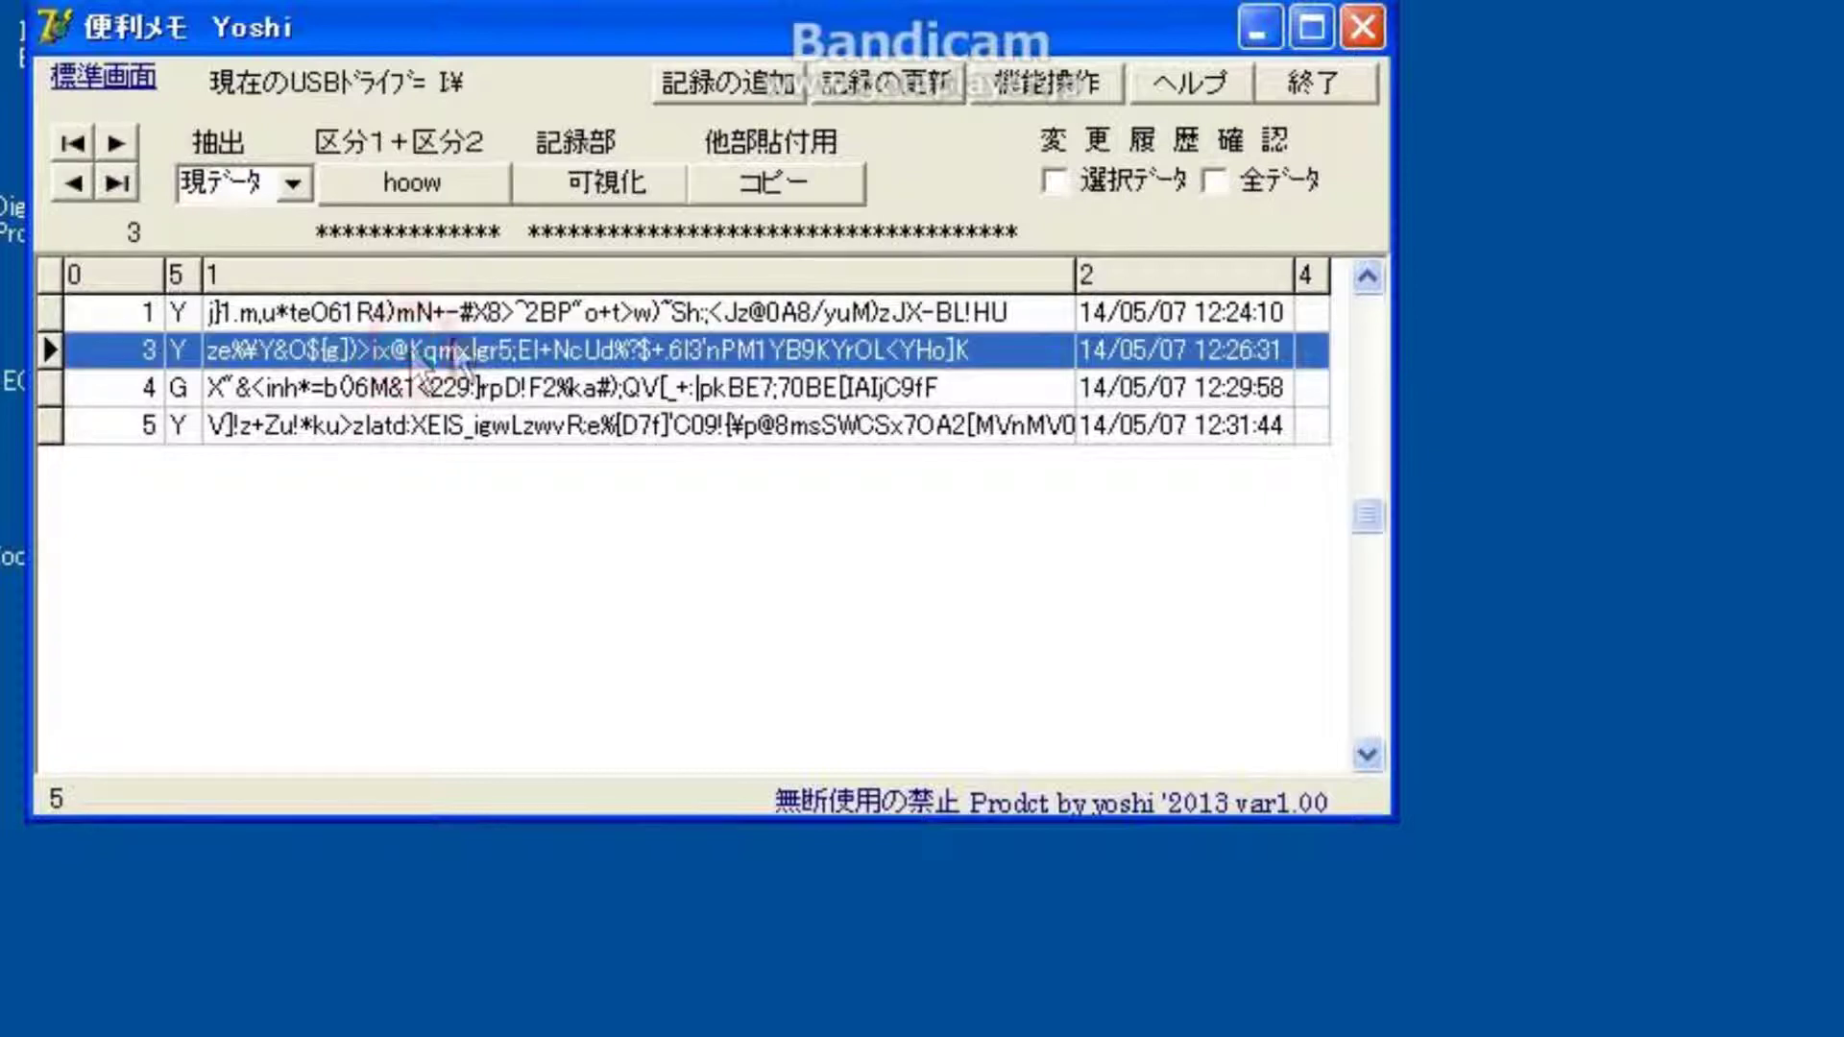
pyautogui.click(447, 194)
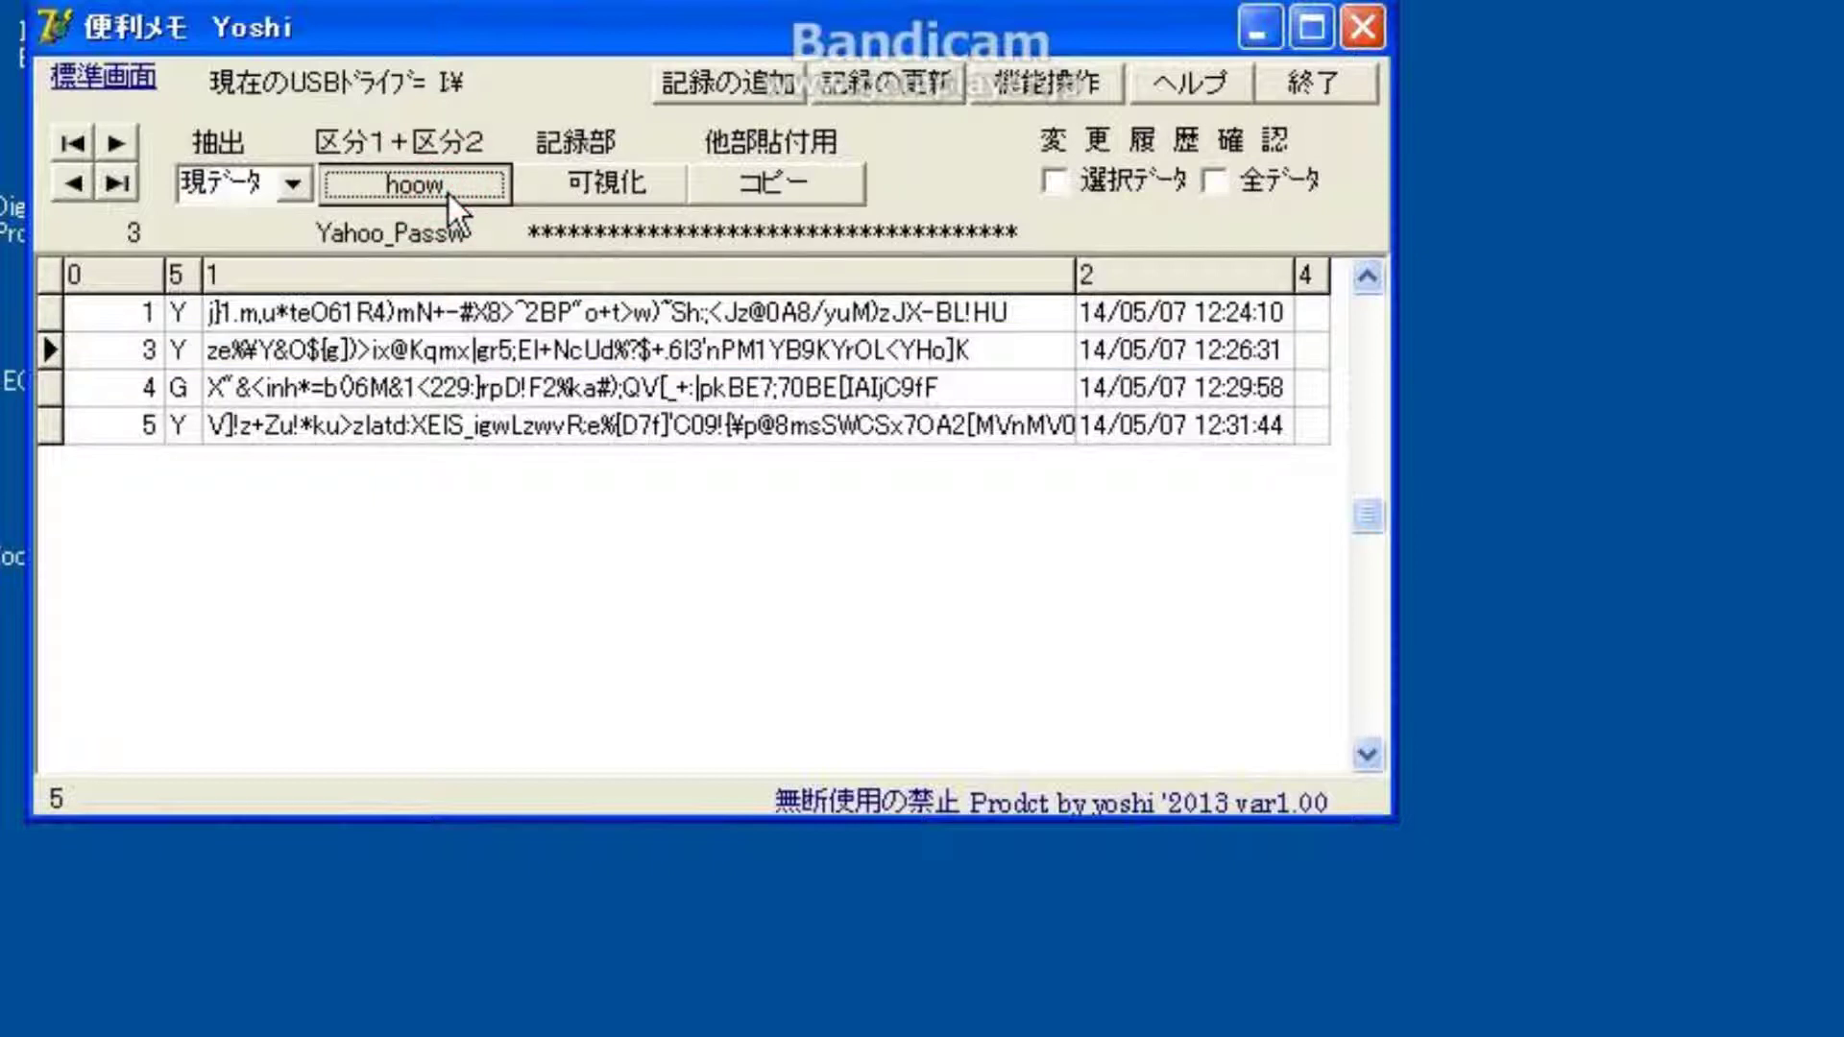
pyautogui.click(559, 181)
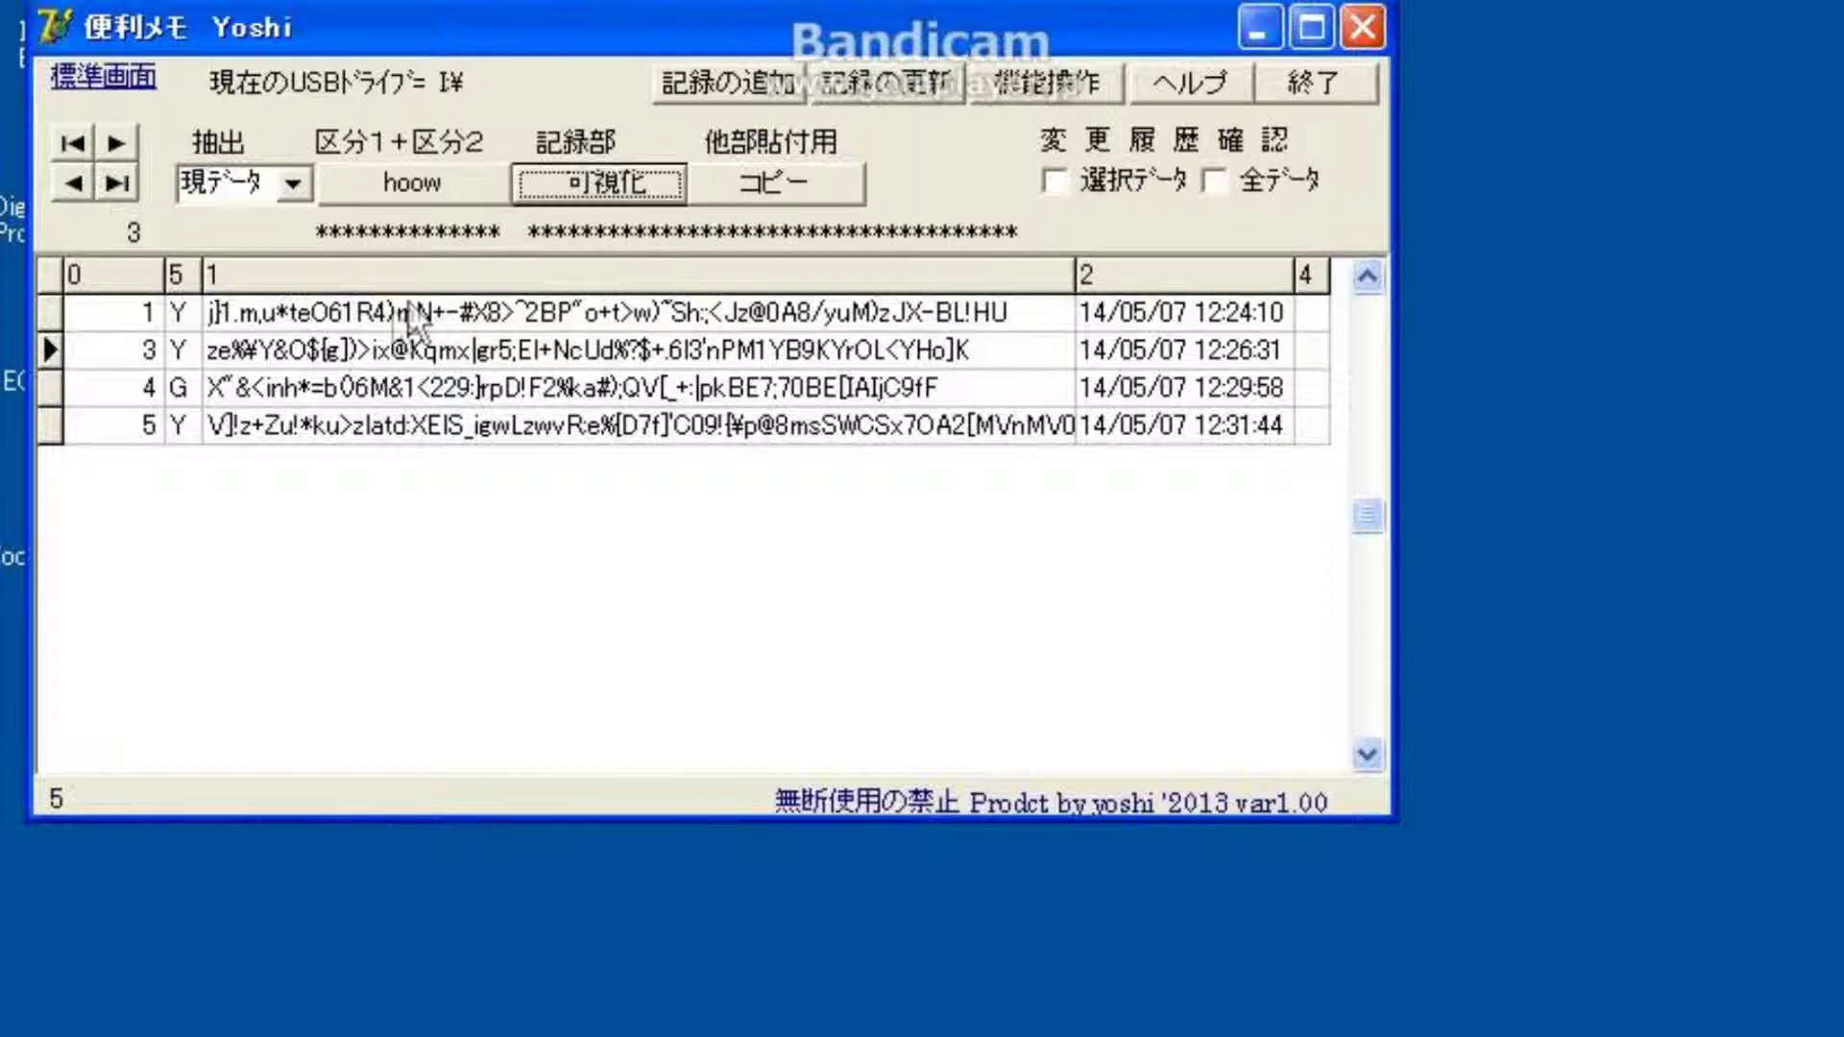
# Step: Select record 4 and temporarily reveal its masked record content and its category label
pyautogui.click(459, 394)
pyautogui.click(604, 180)
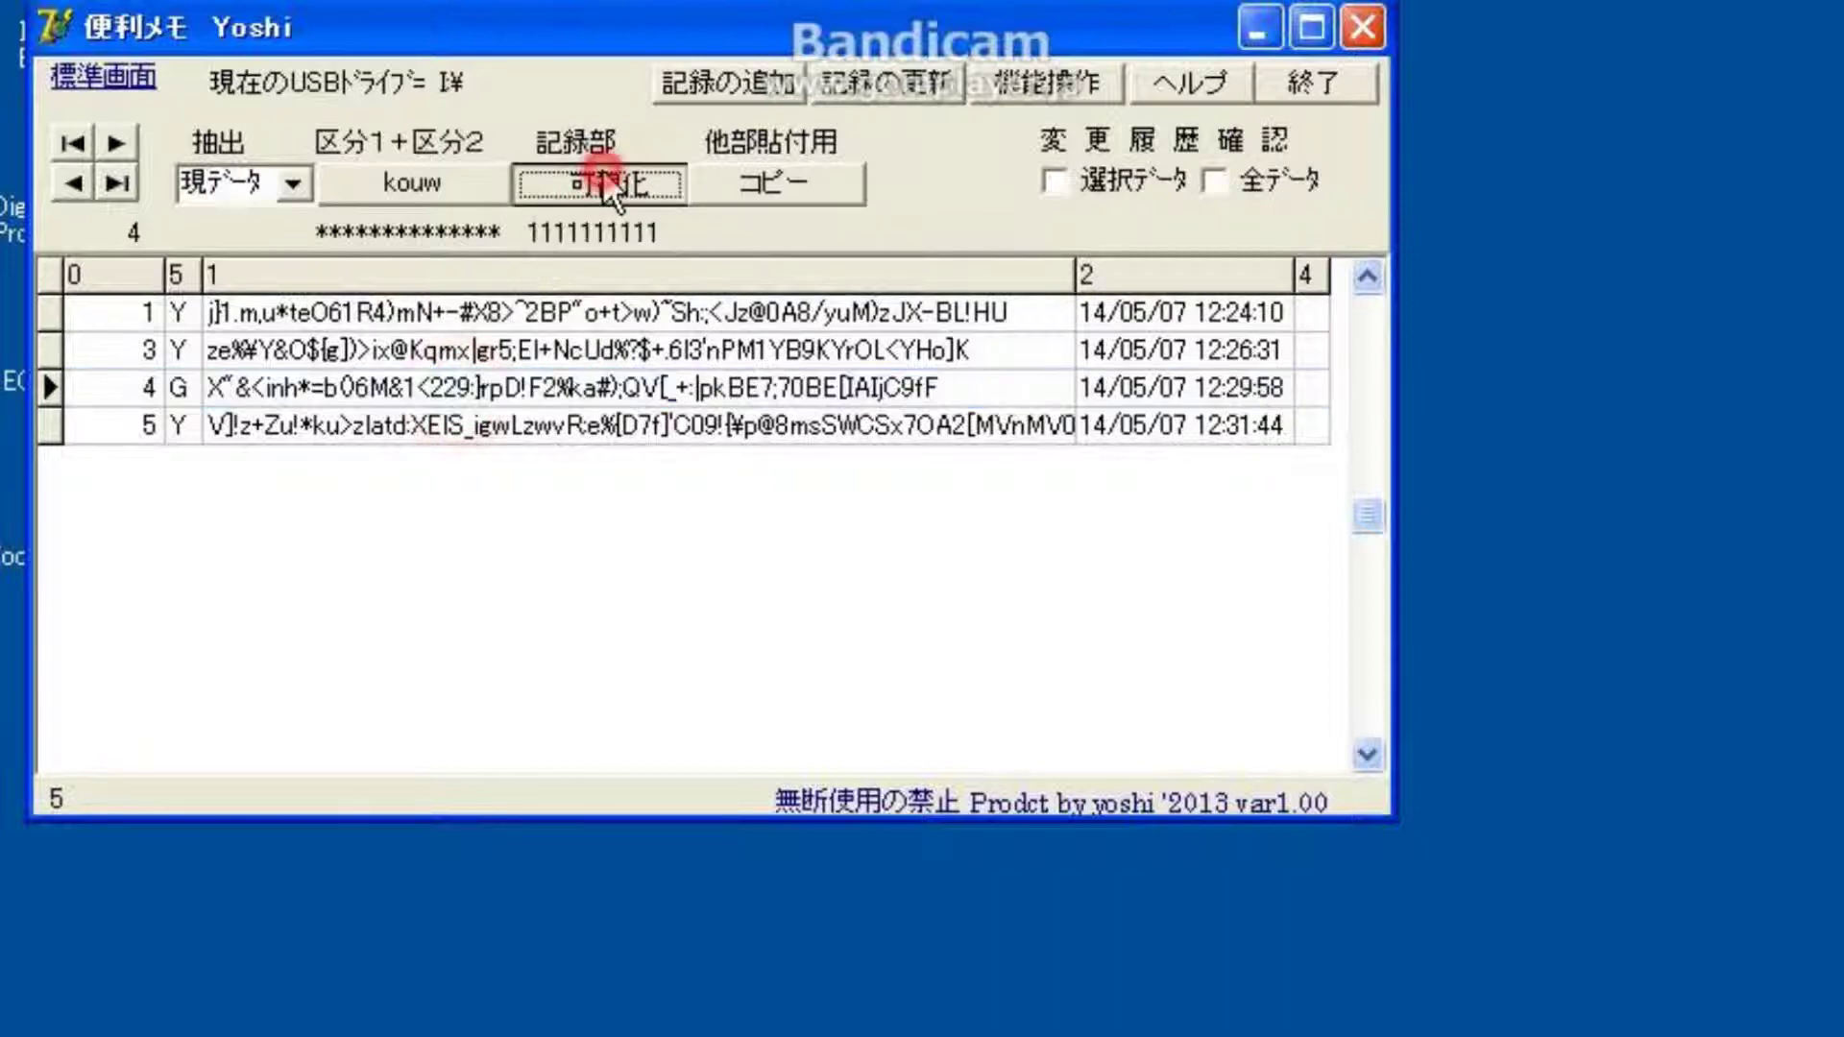
pyautogui.click(419, 173)
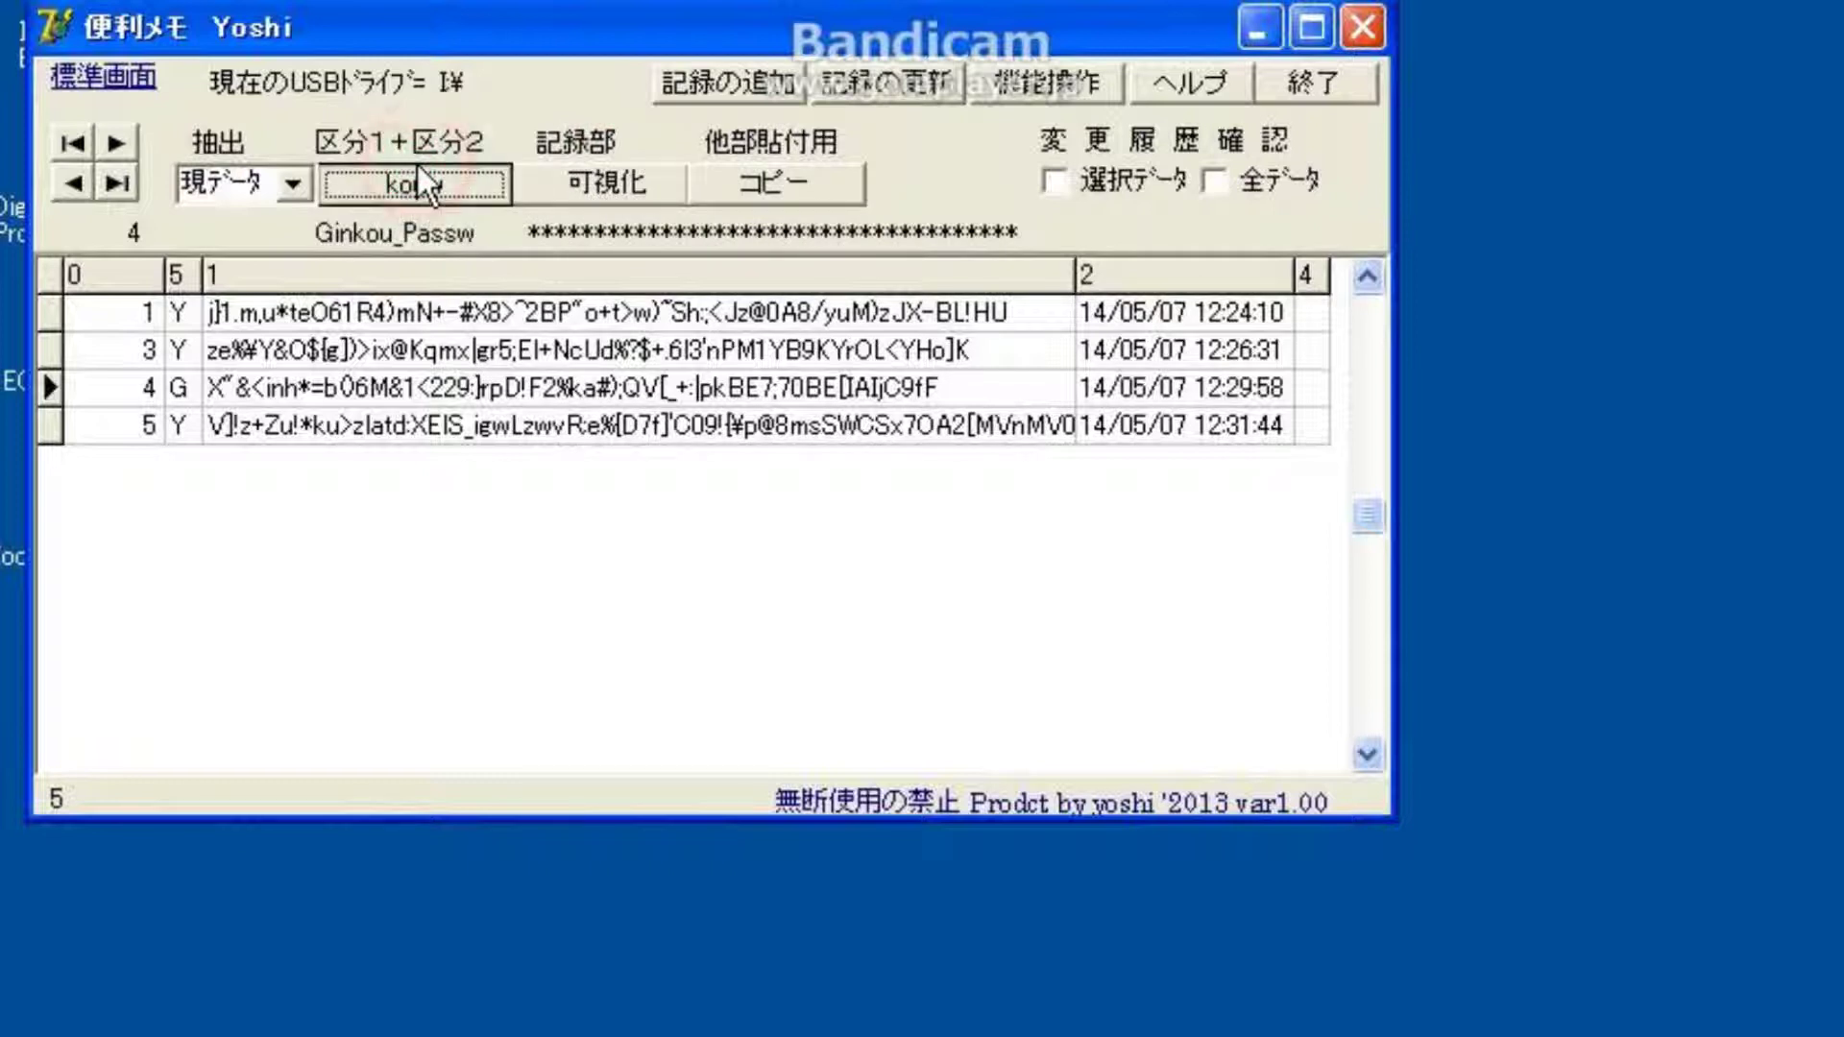
pyautogui.click(418, 166)
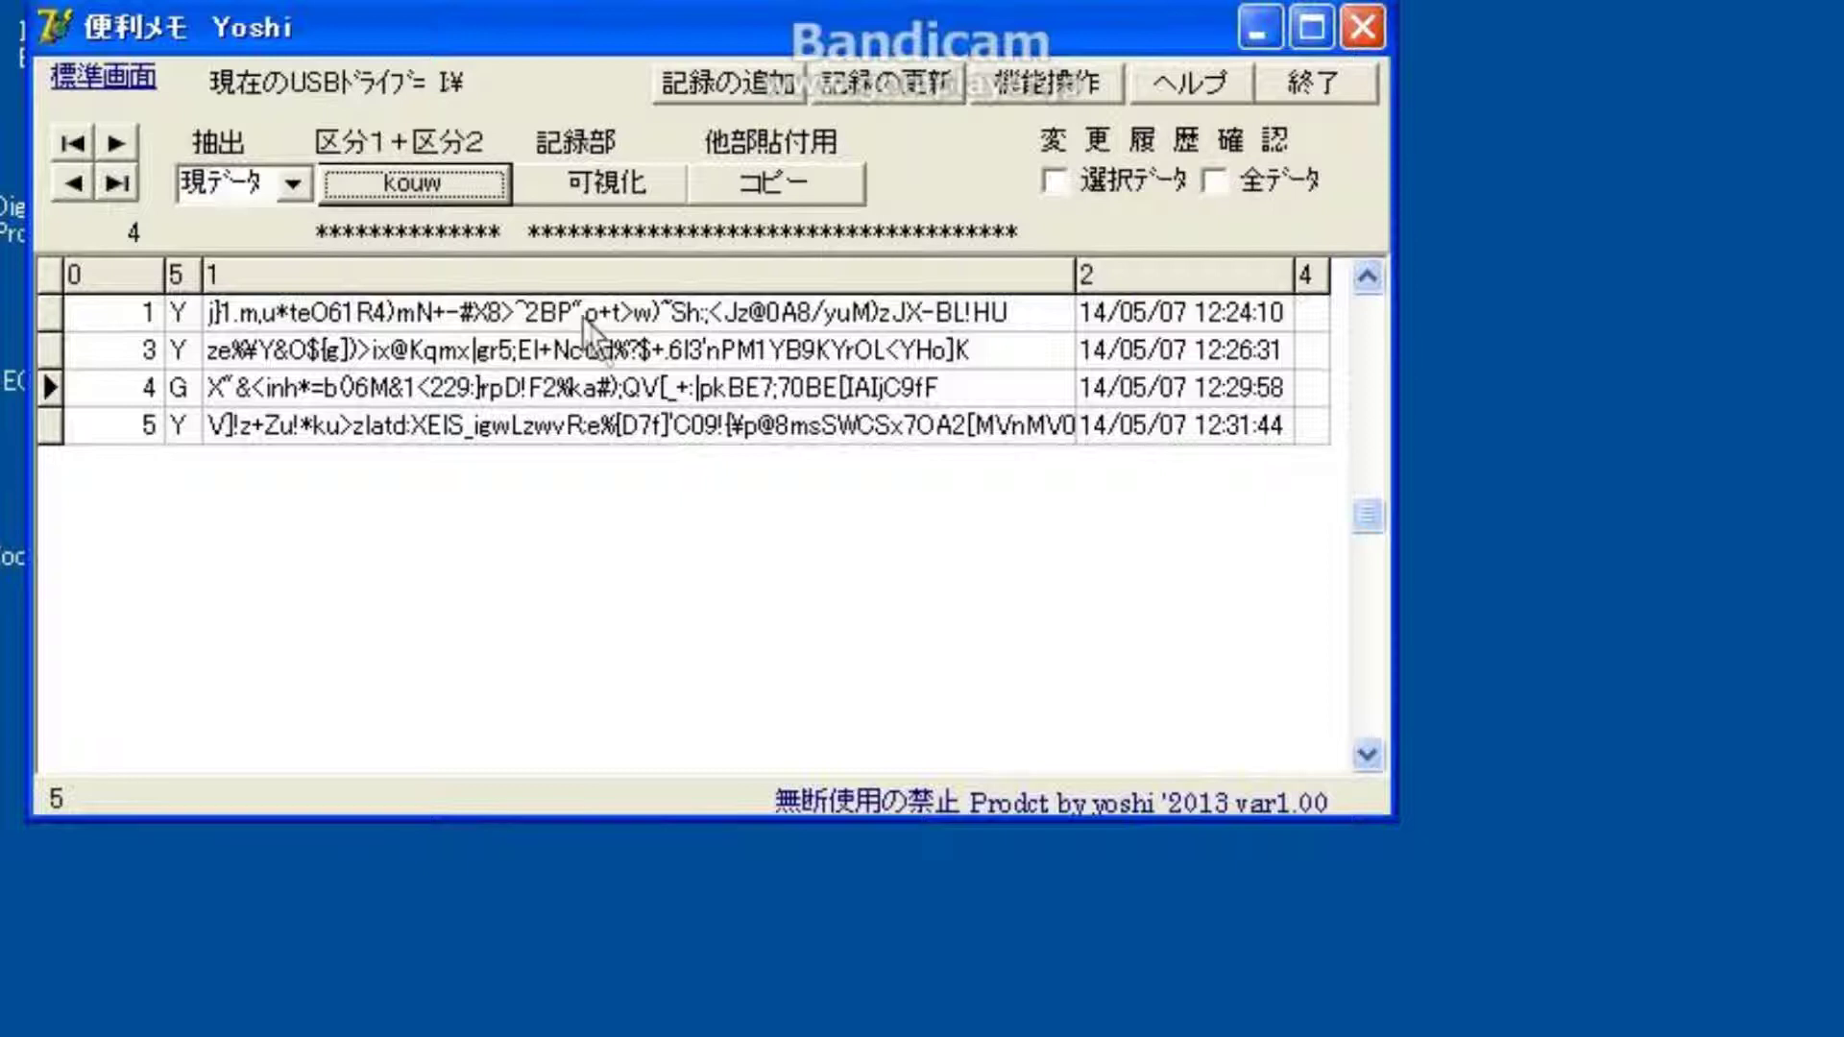
# Step: Unmask record 3's content briefly, and go through records 4 and 5 before selecting record 1 again
pyautogui.click(567, 342)
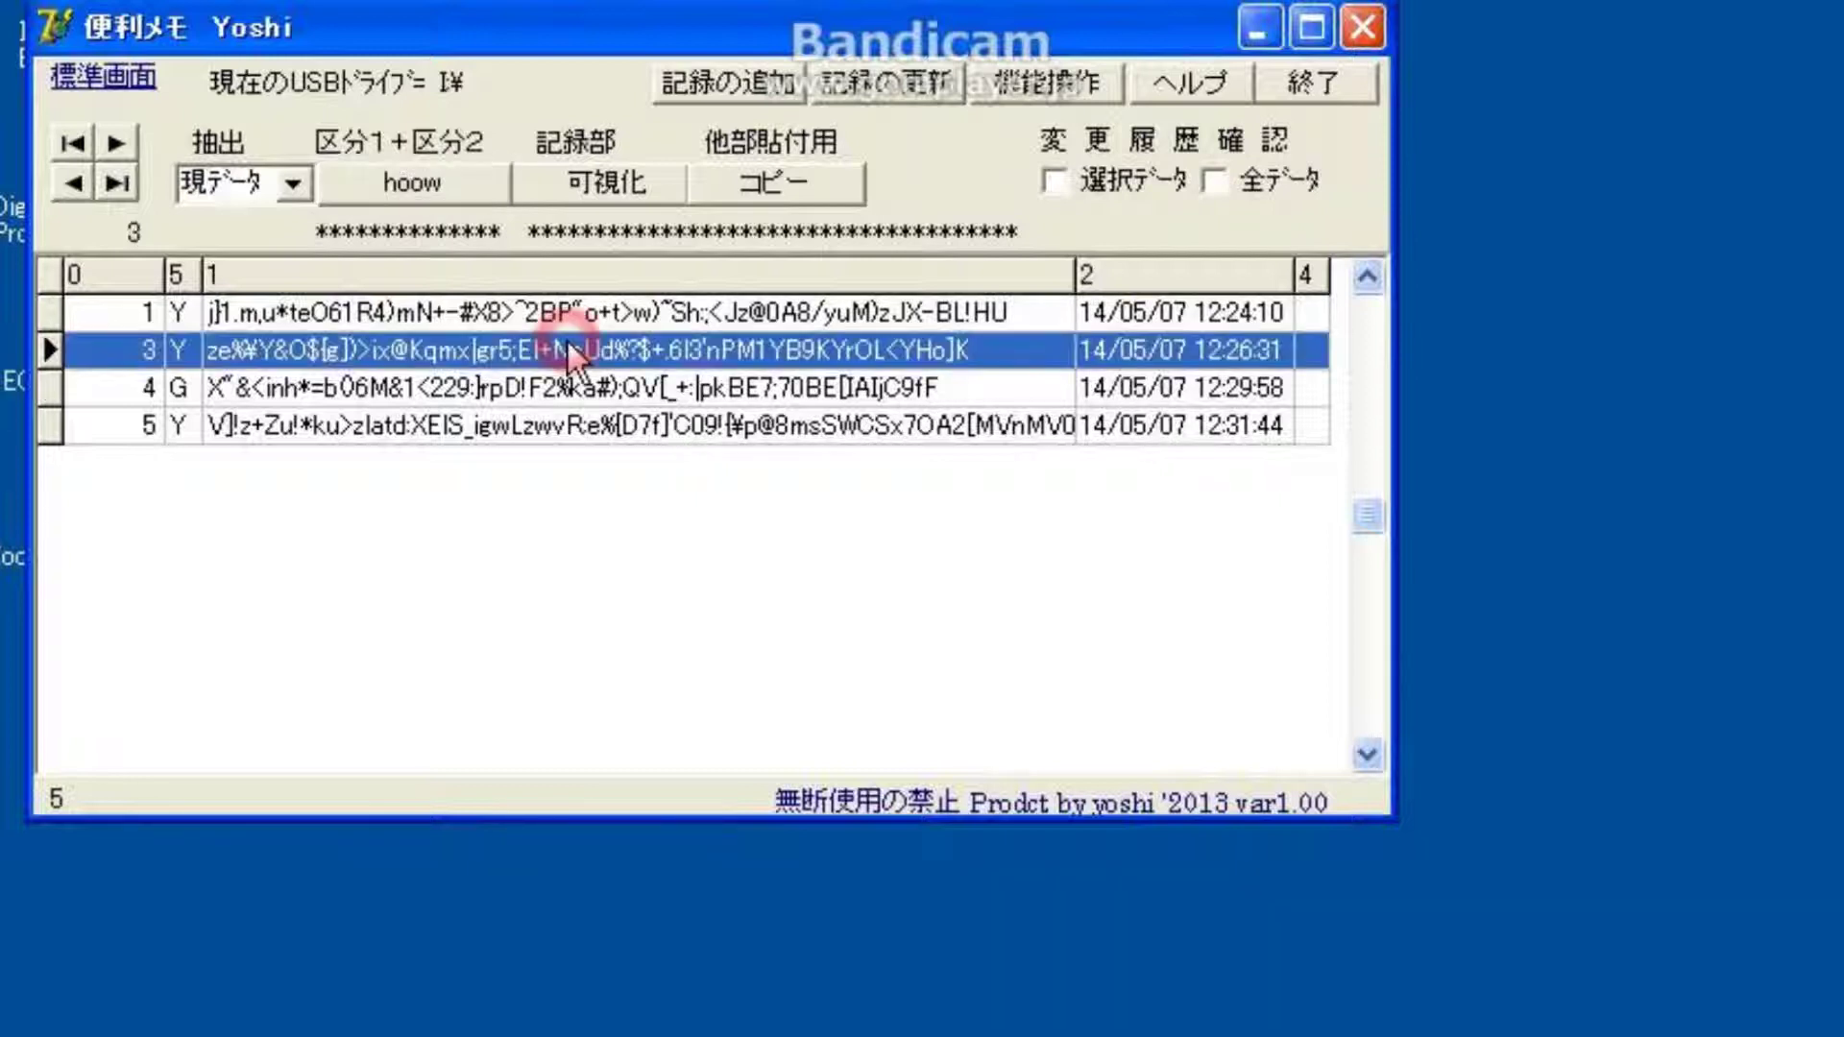
pyautogui.click(597, 180)
pyautogui.click(592, 383)
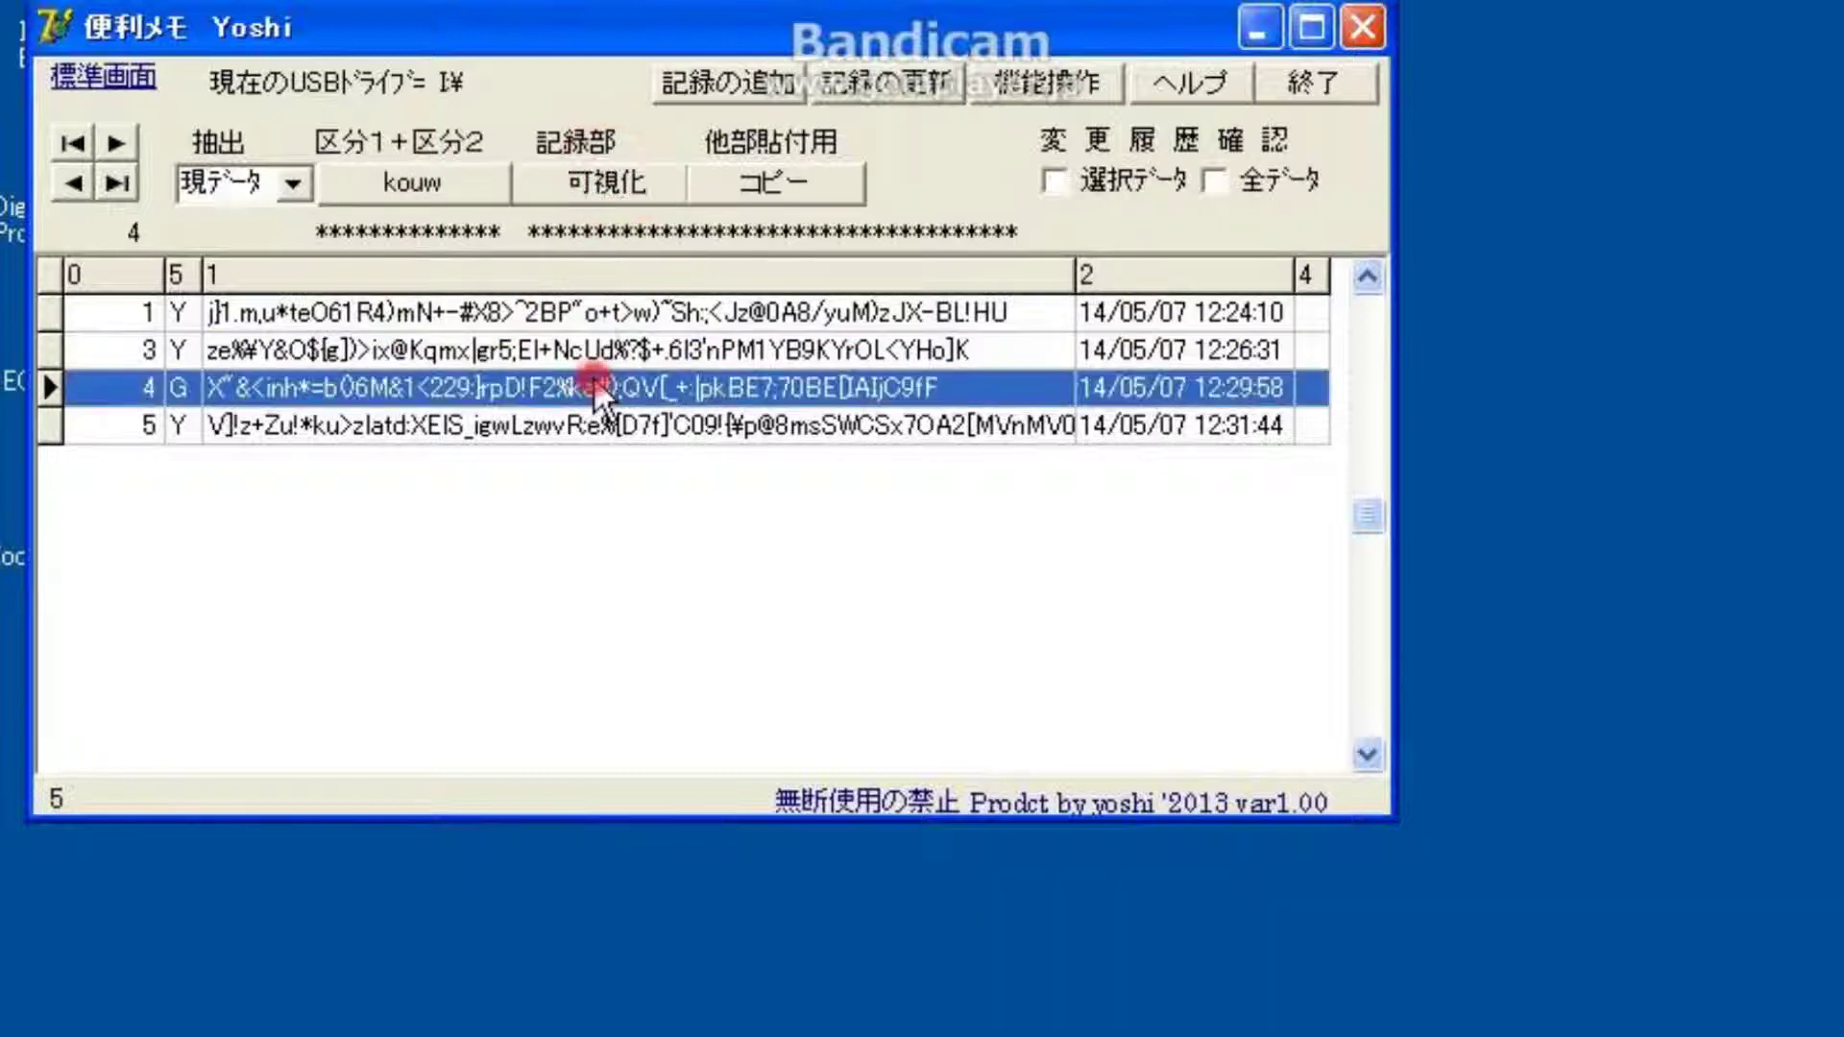
pyautogui.click(616, 426)
pyautogui.click(613, 376)
pyautogui.click(615, 327)
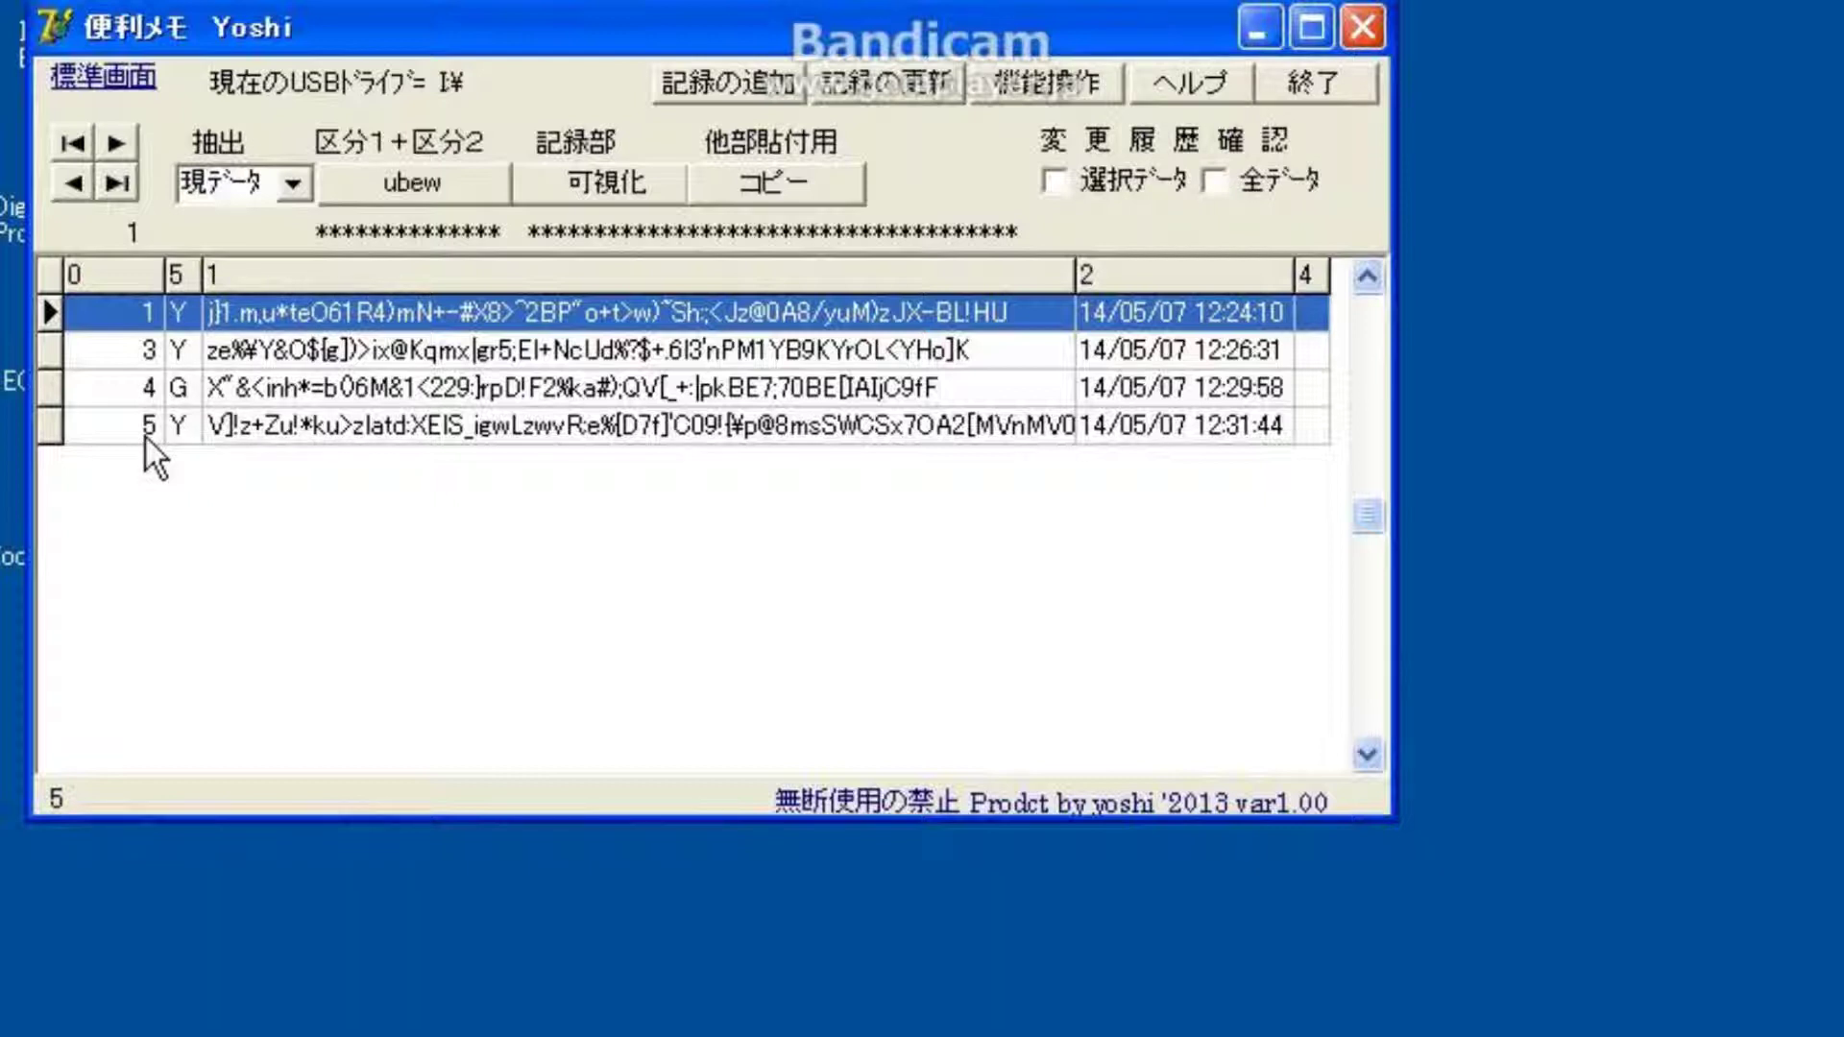
# Step: Open the screen for adding a record and review the available choices for 区分1 and 区分2
pyautogui.click(730, 79)
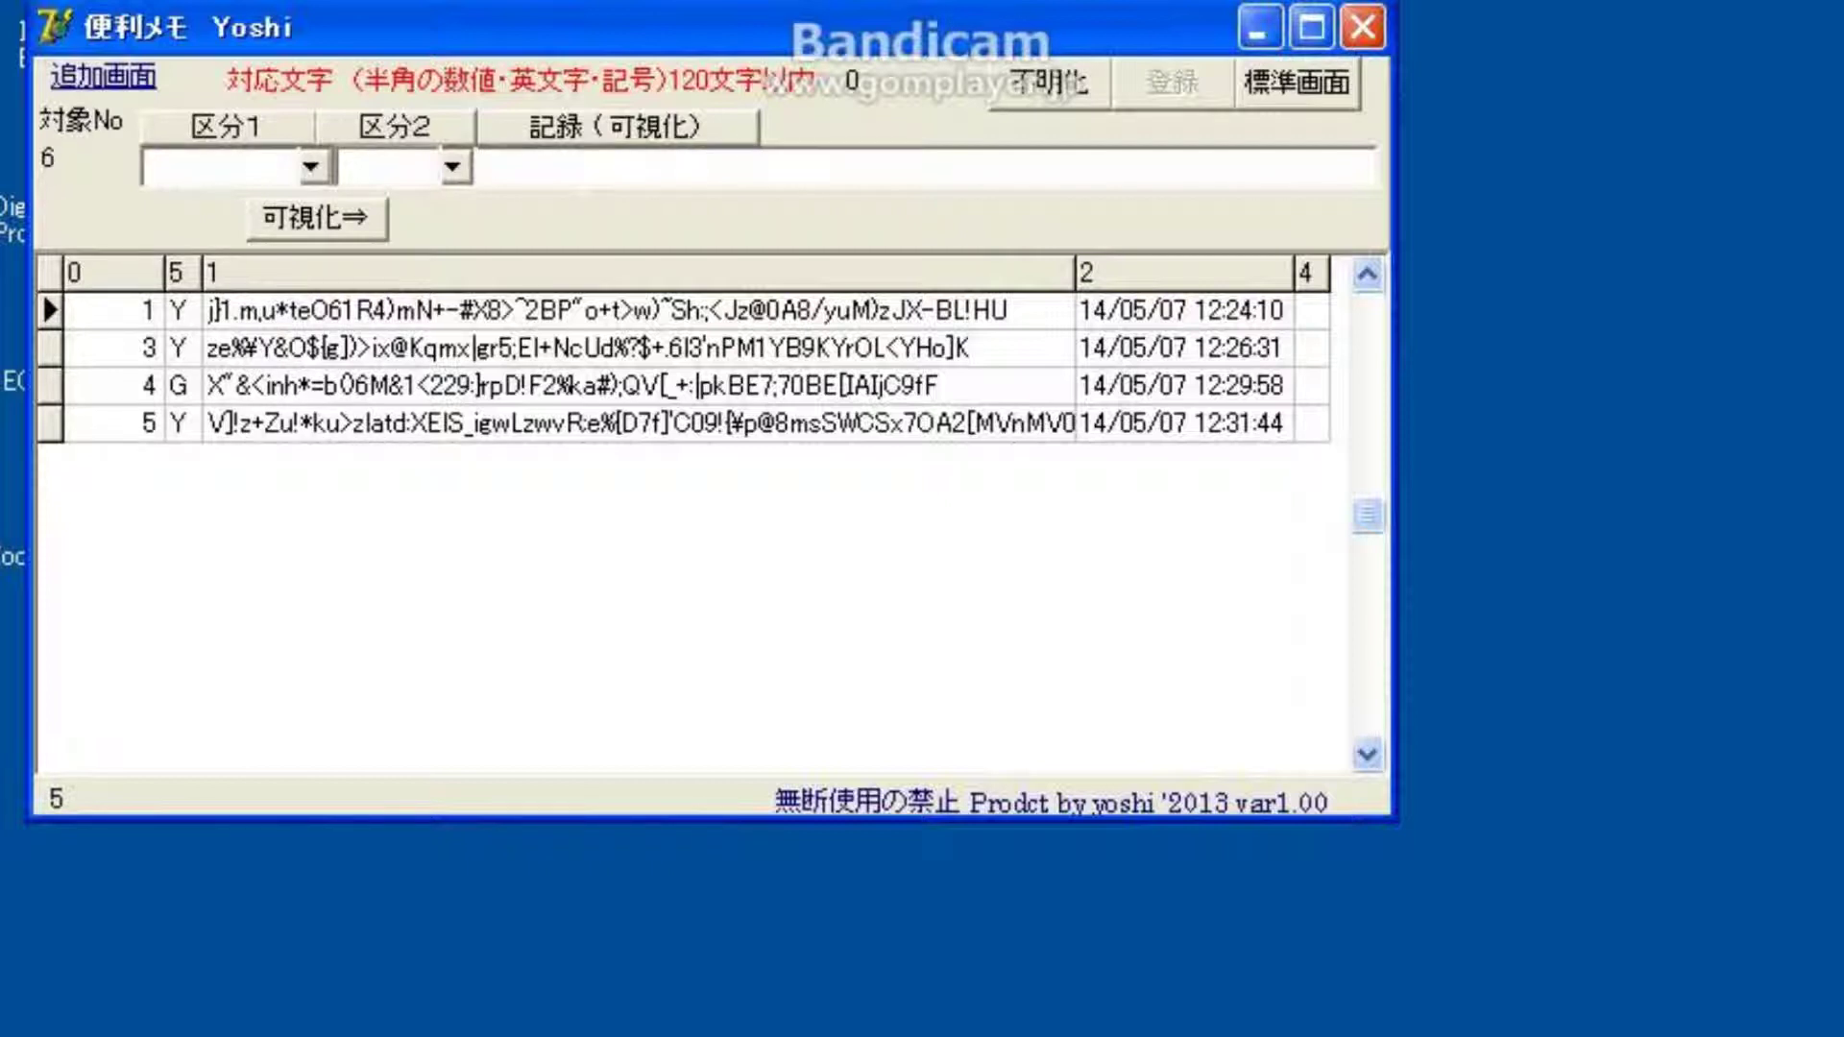
pyautogui.click(312, 162)
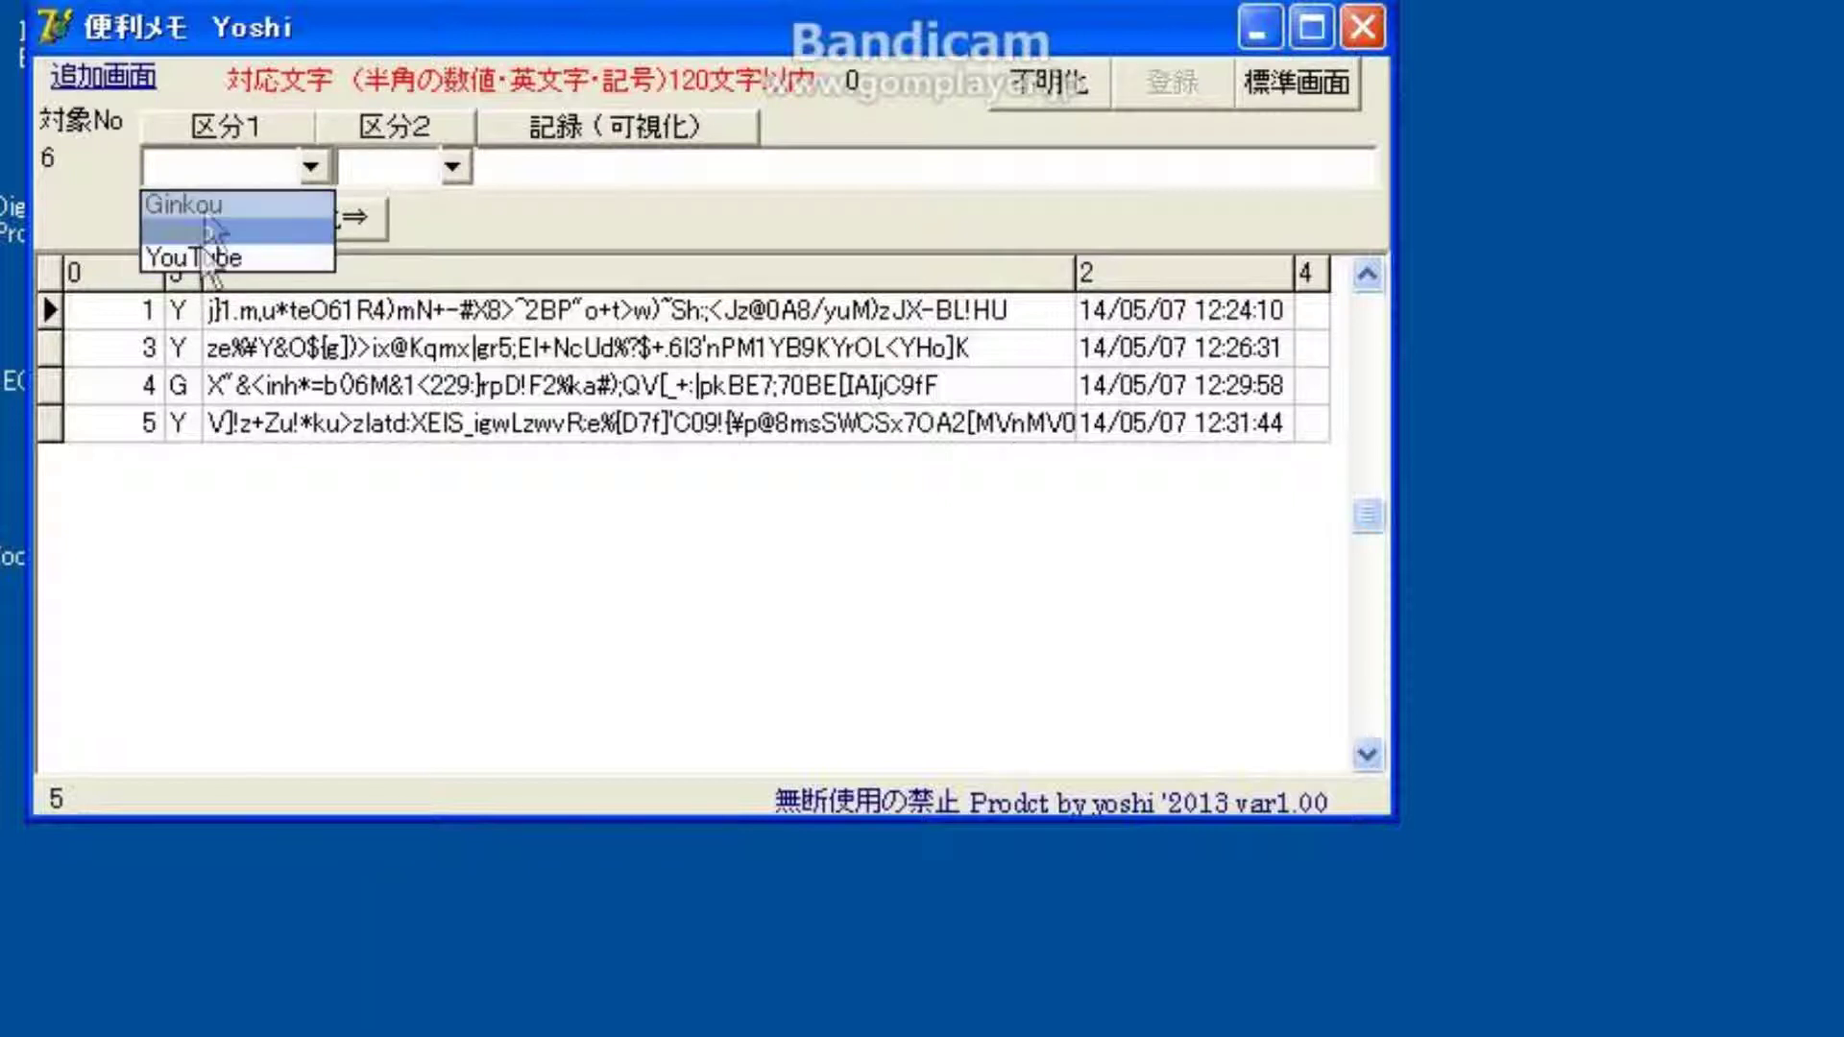
pyautogui.click(350, 297)
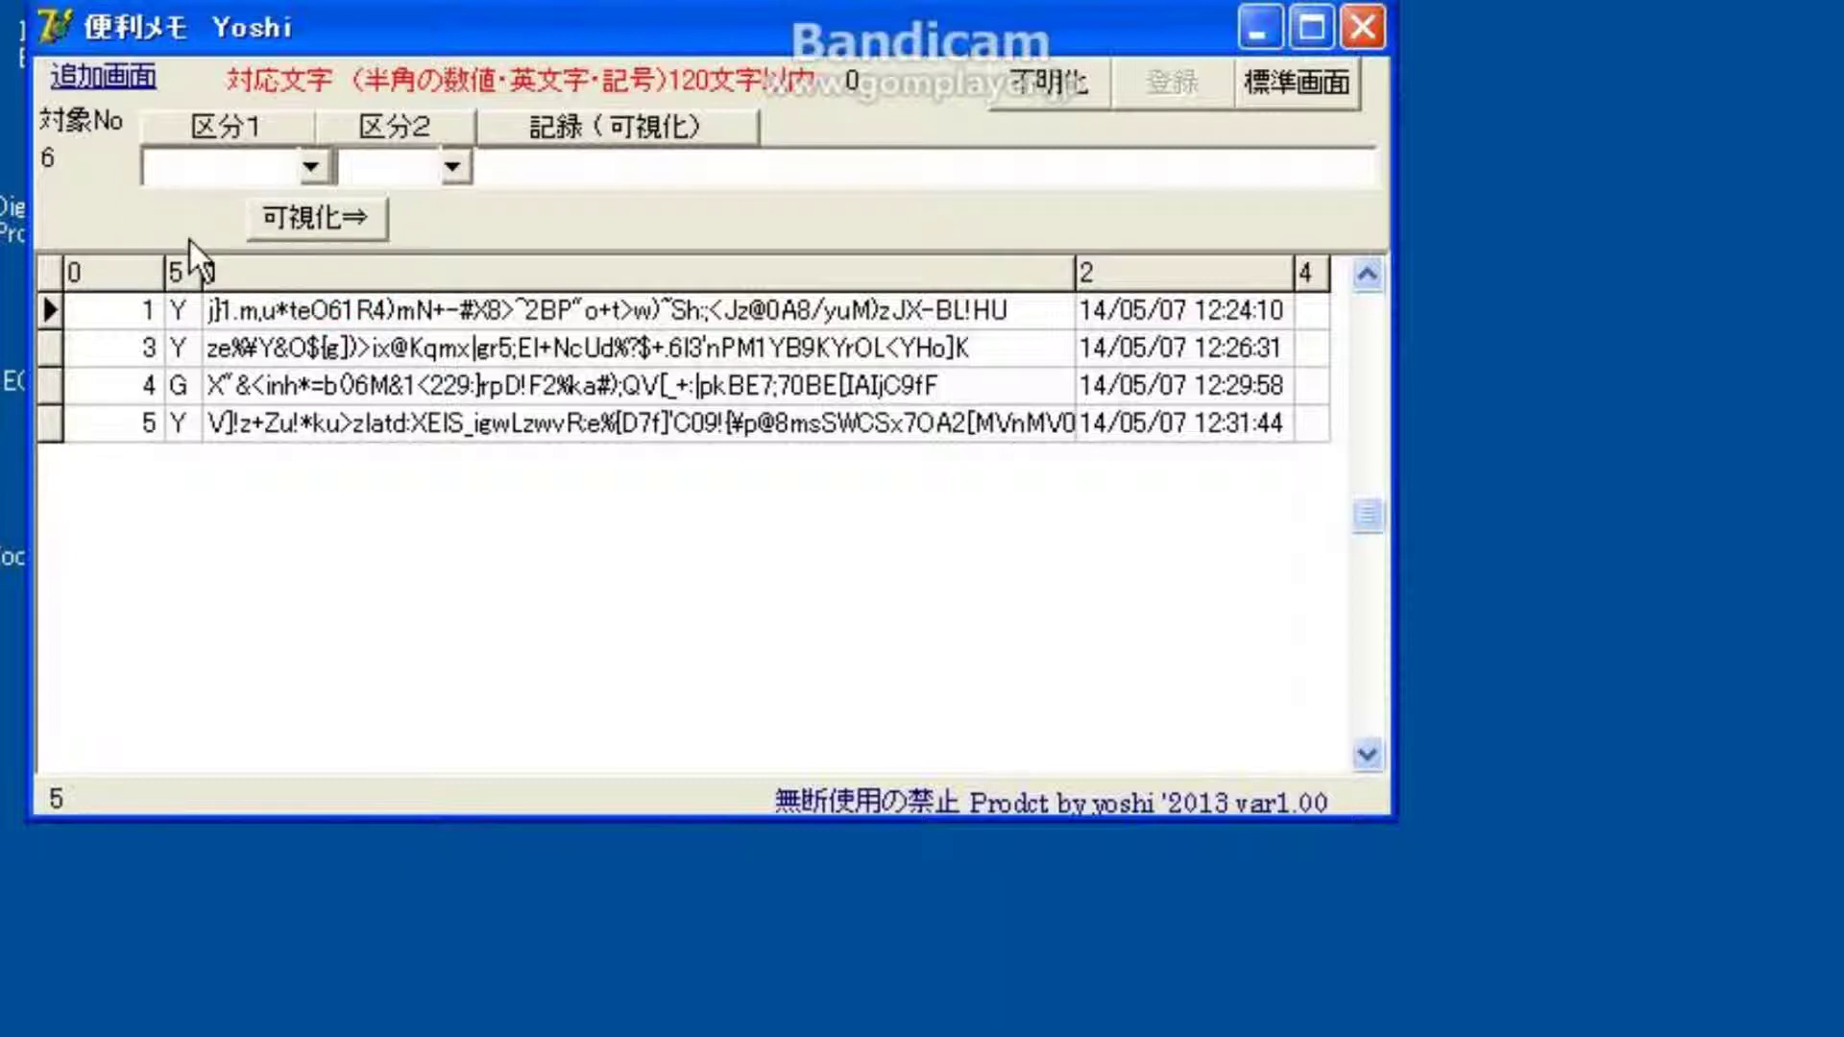
pyautogui.click(450, 168)
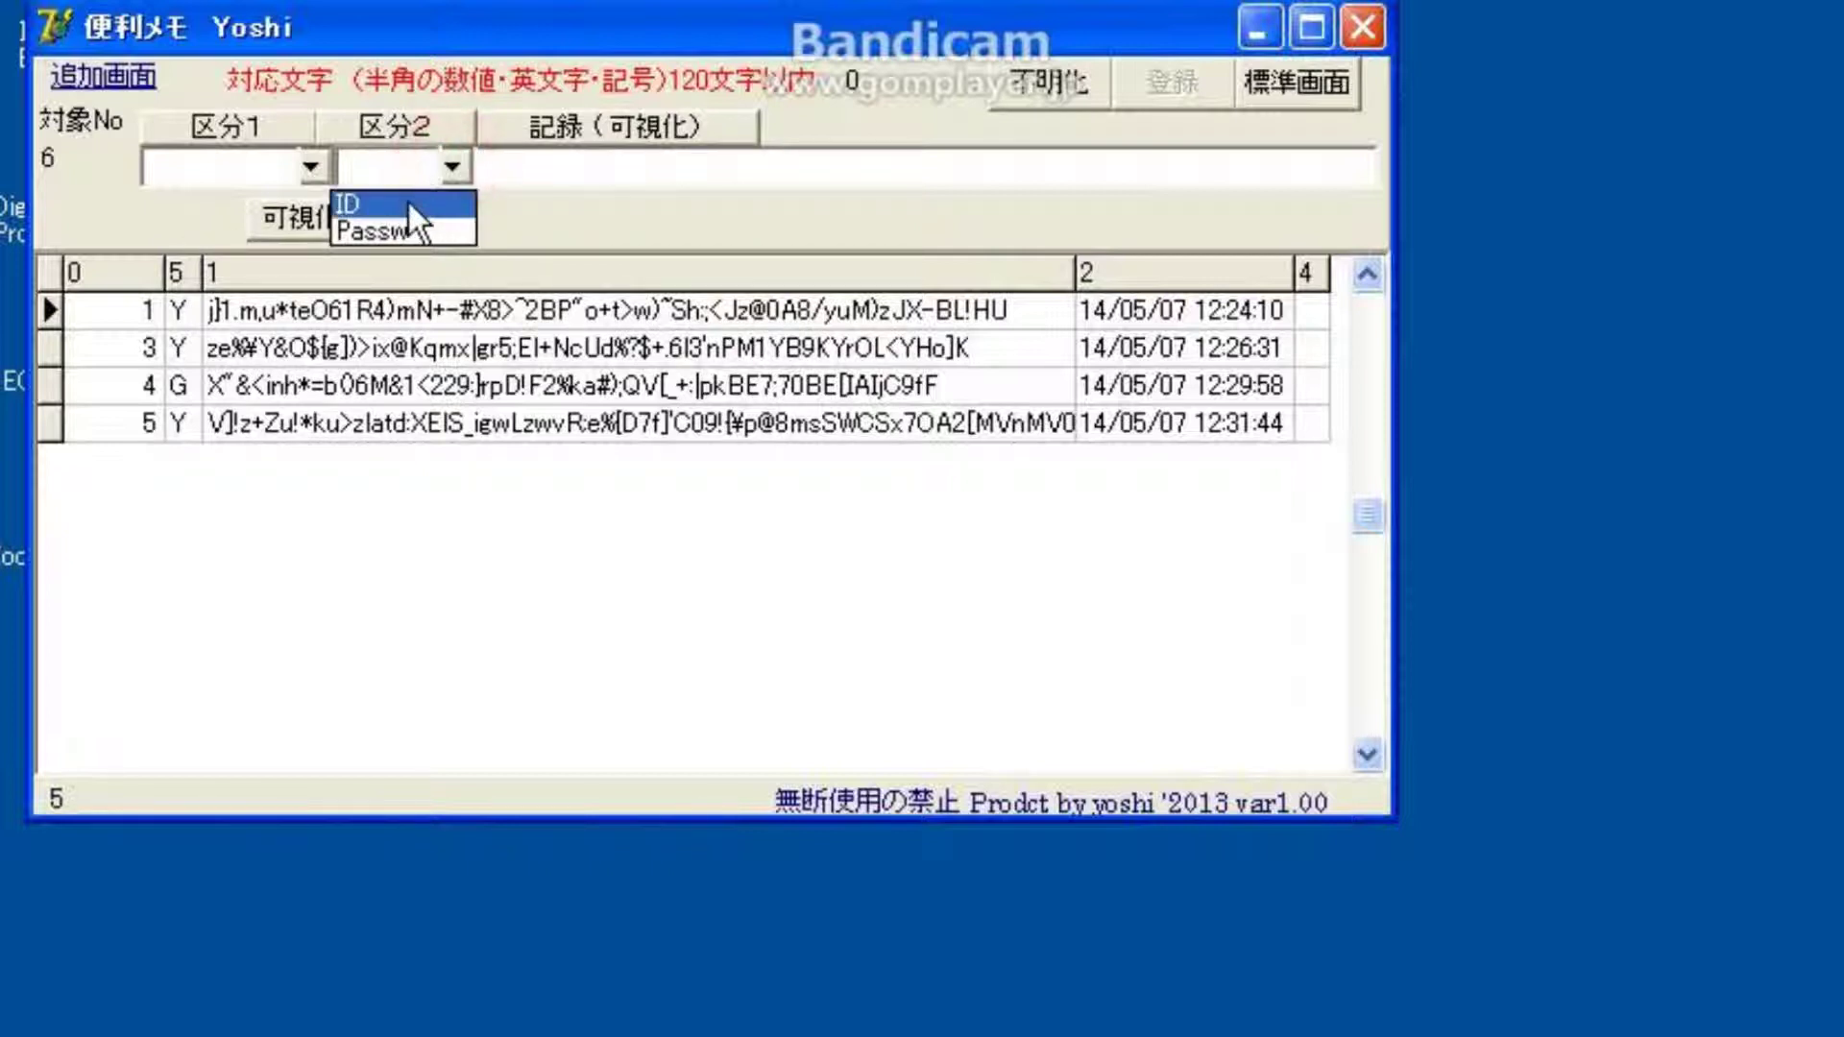
pyautogui.click(464, 317)
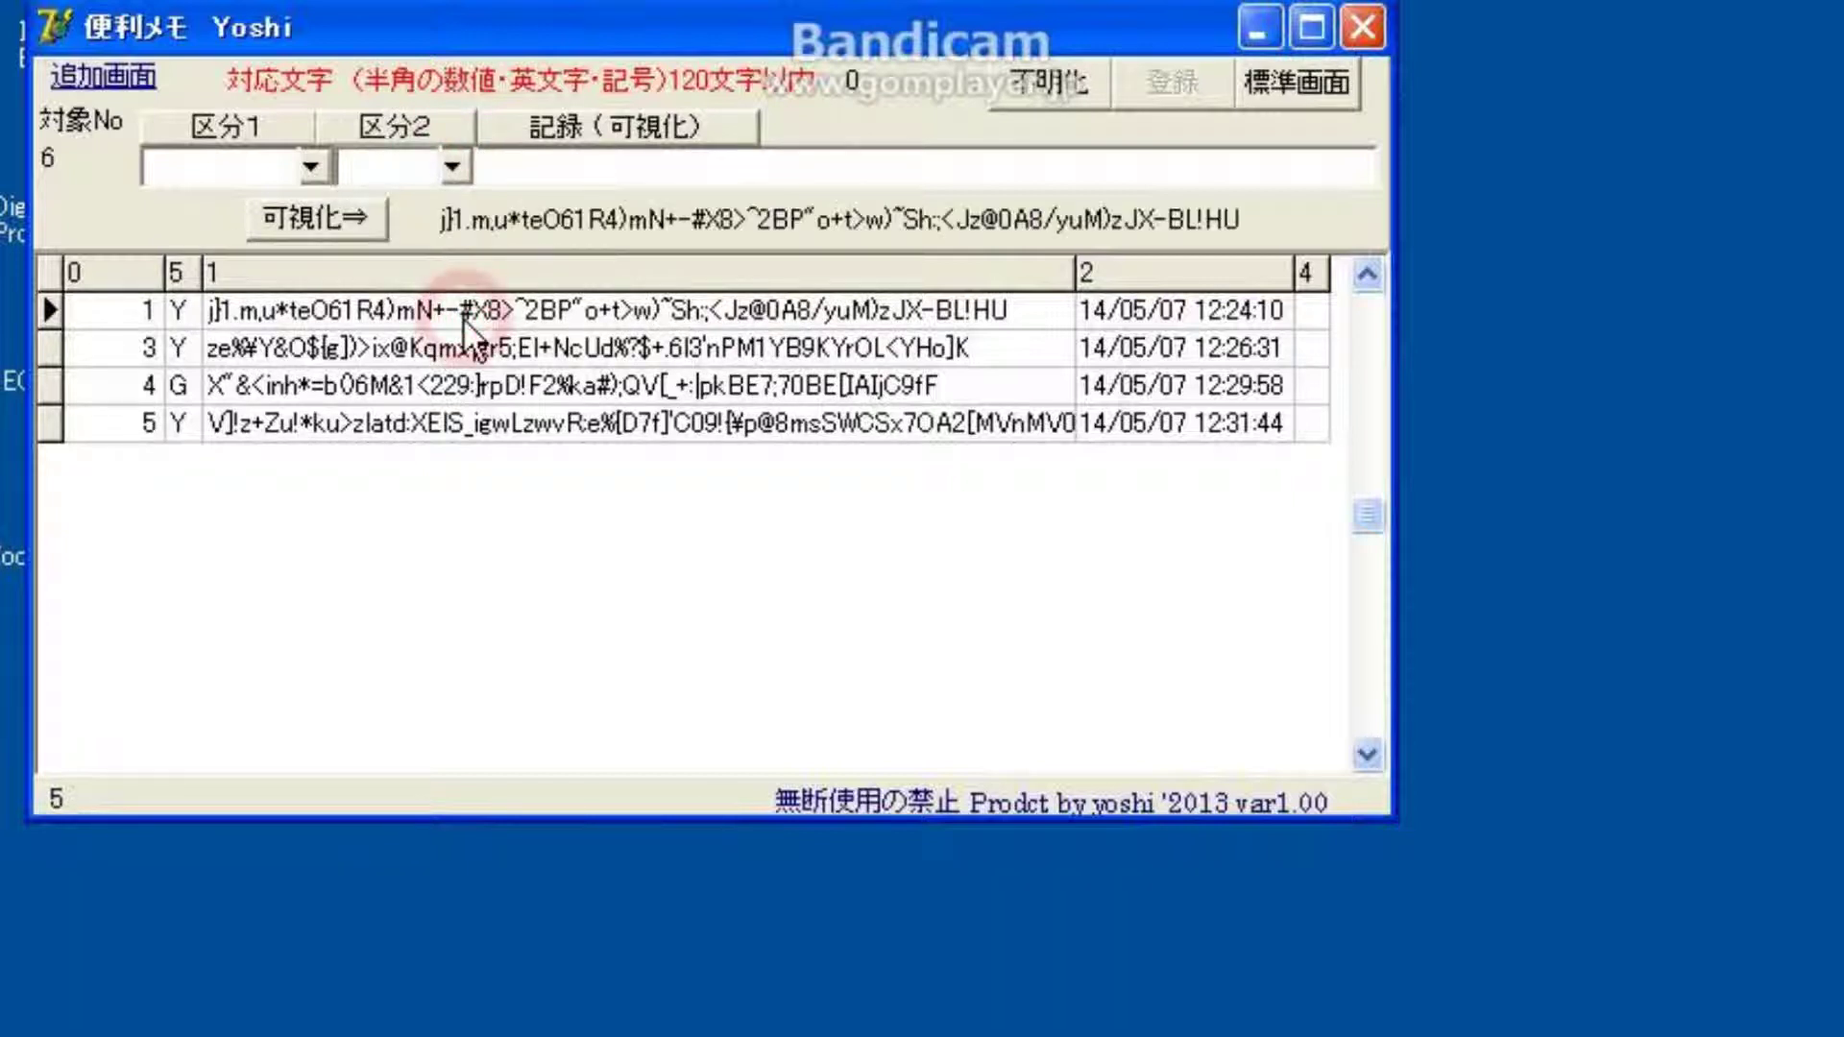
# Step: Enter Nifty as 区分1 of the new record and unmask the entry briefly to check it
pyautogui.click(317, 161)
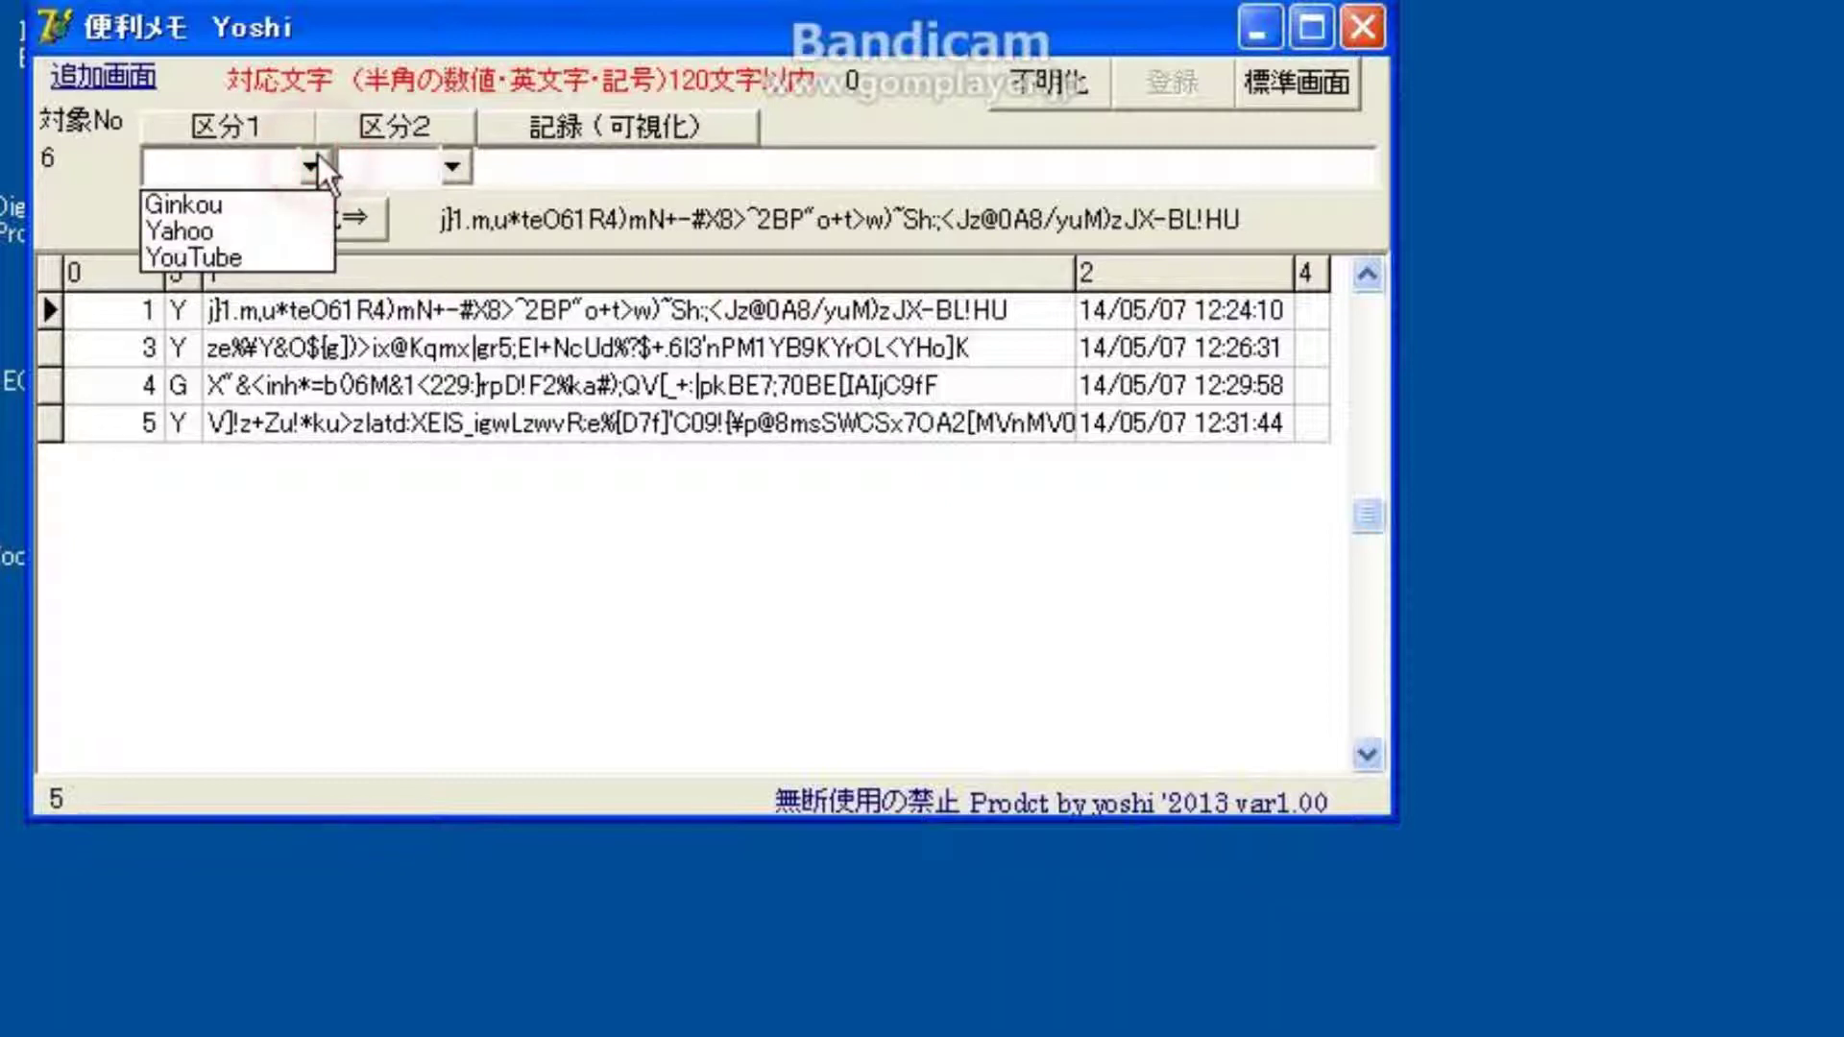
pyautogui.click(240, 166)
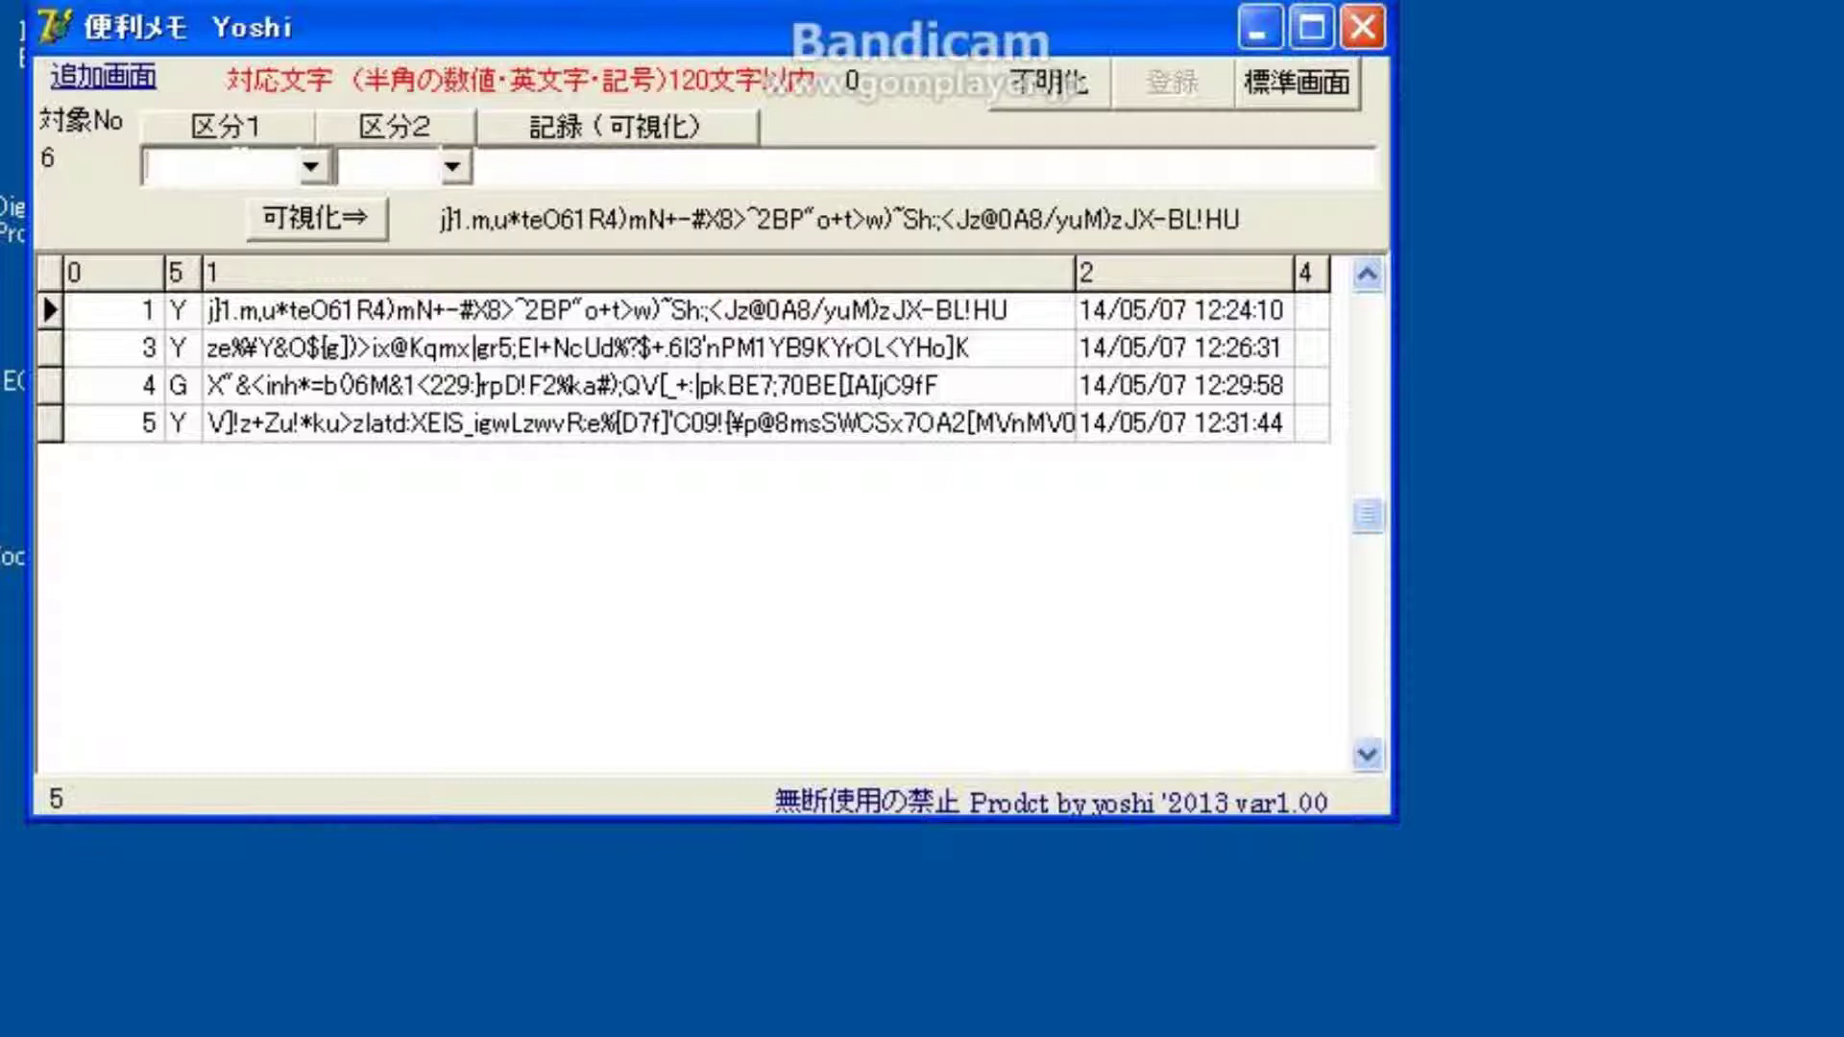
pyautogui.write('*****')
pyautogui.click(234, 127)
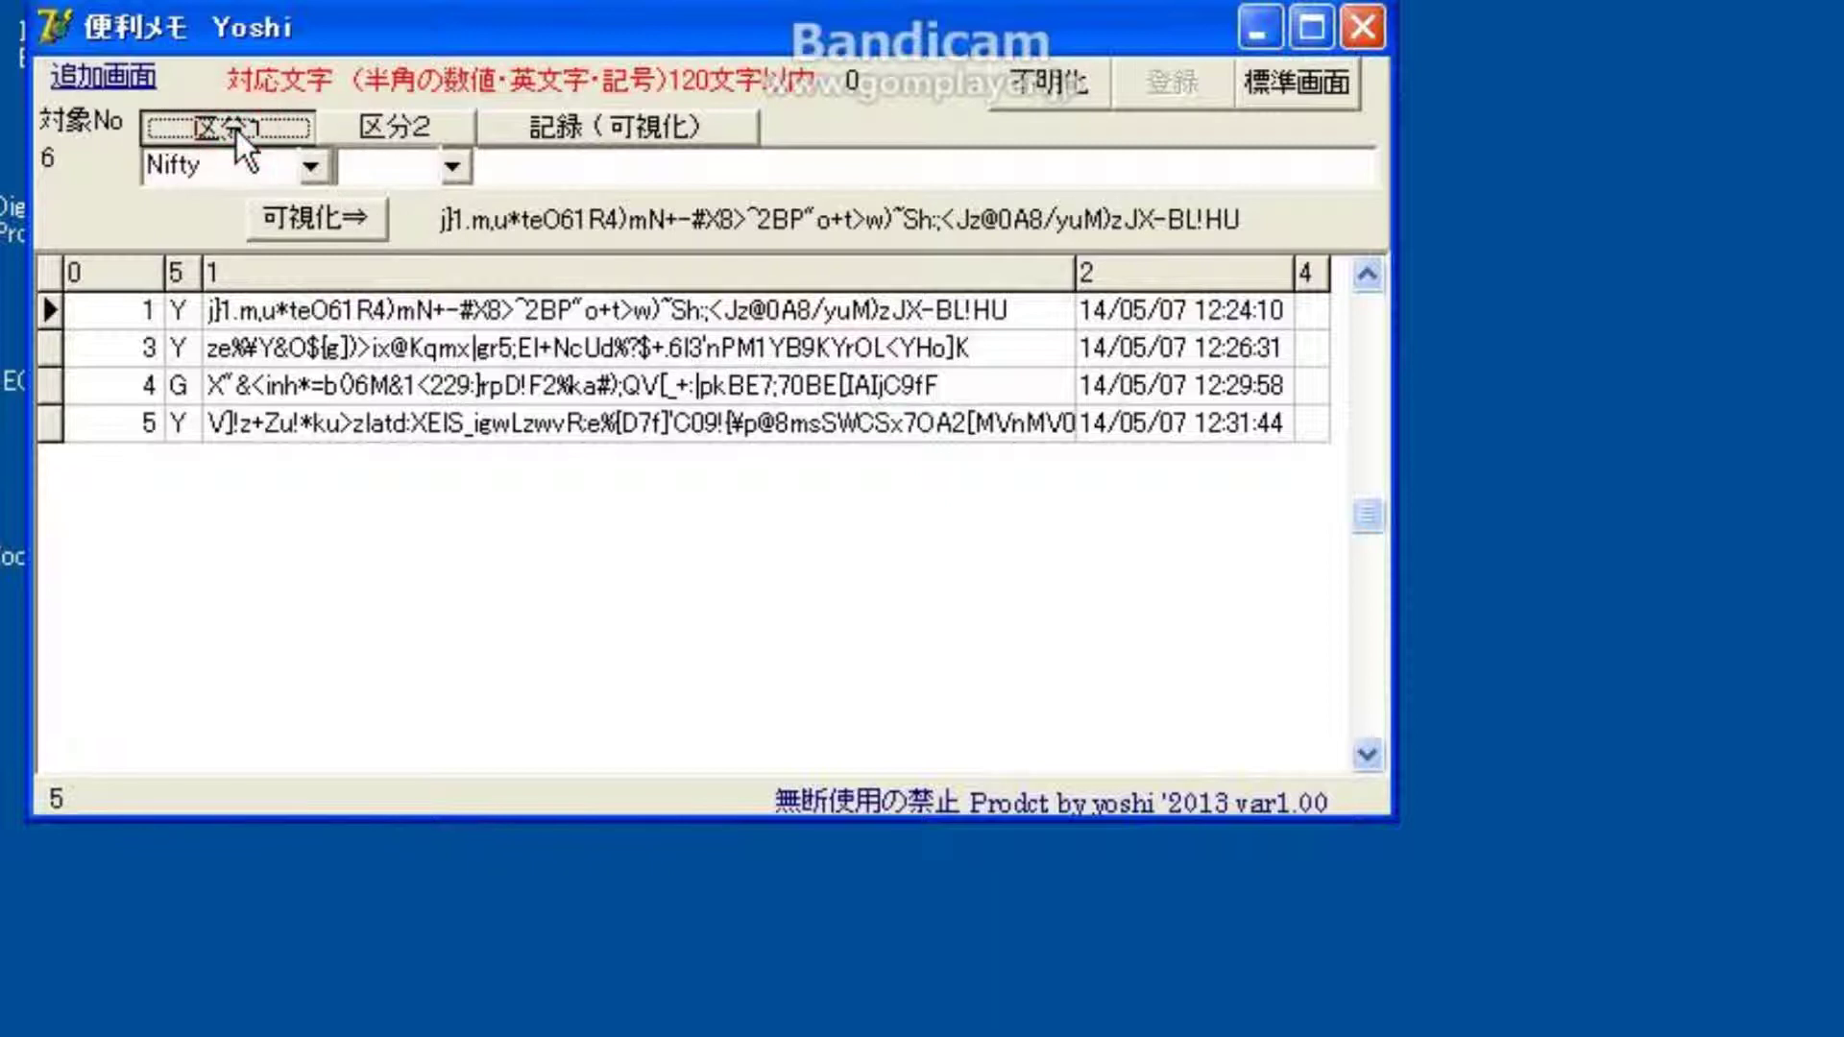
pyautogui.click(236, 130)
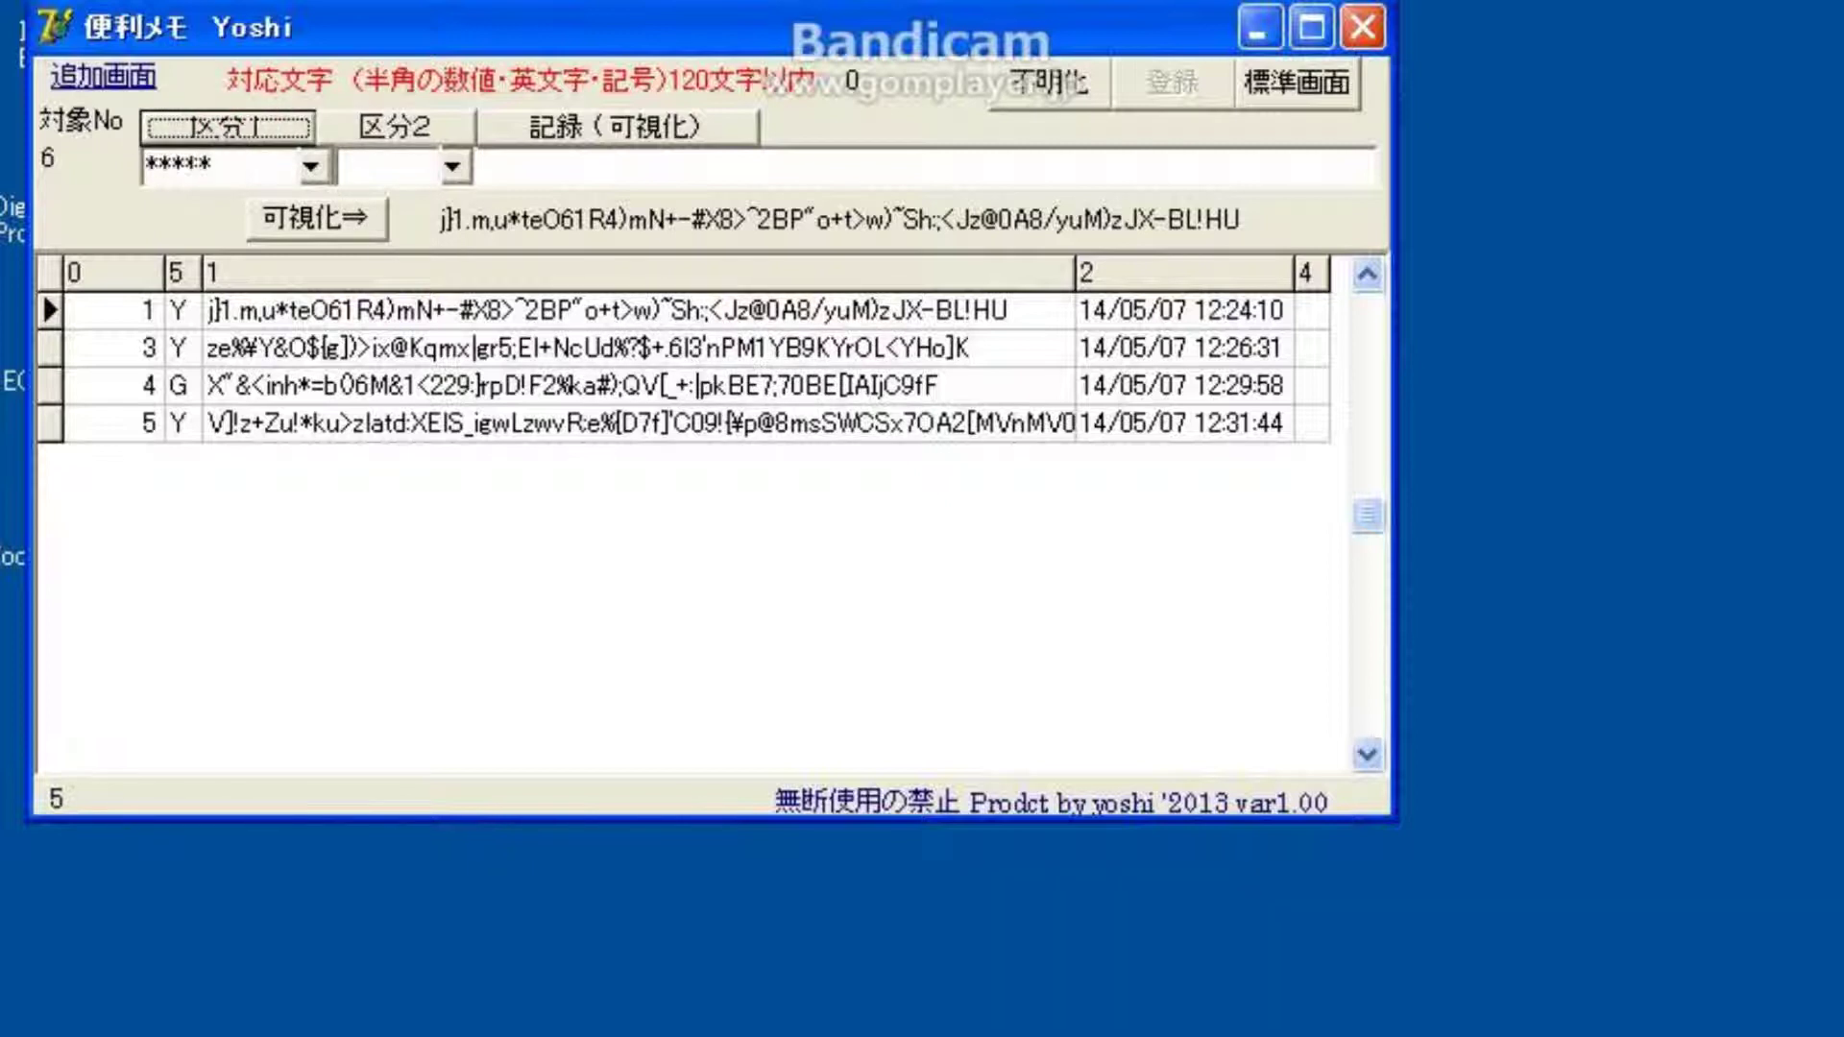
# Step: Set 区分2 of the new record to Passw and enter the password in the 記録 field
pyautogui.click(448, 168)
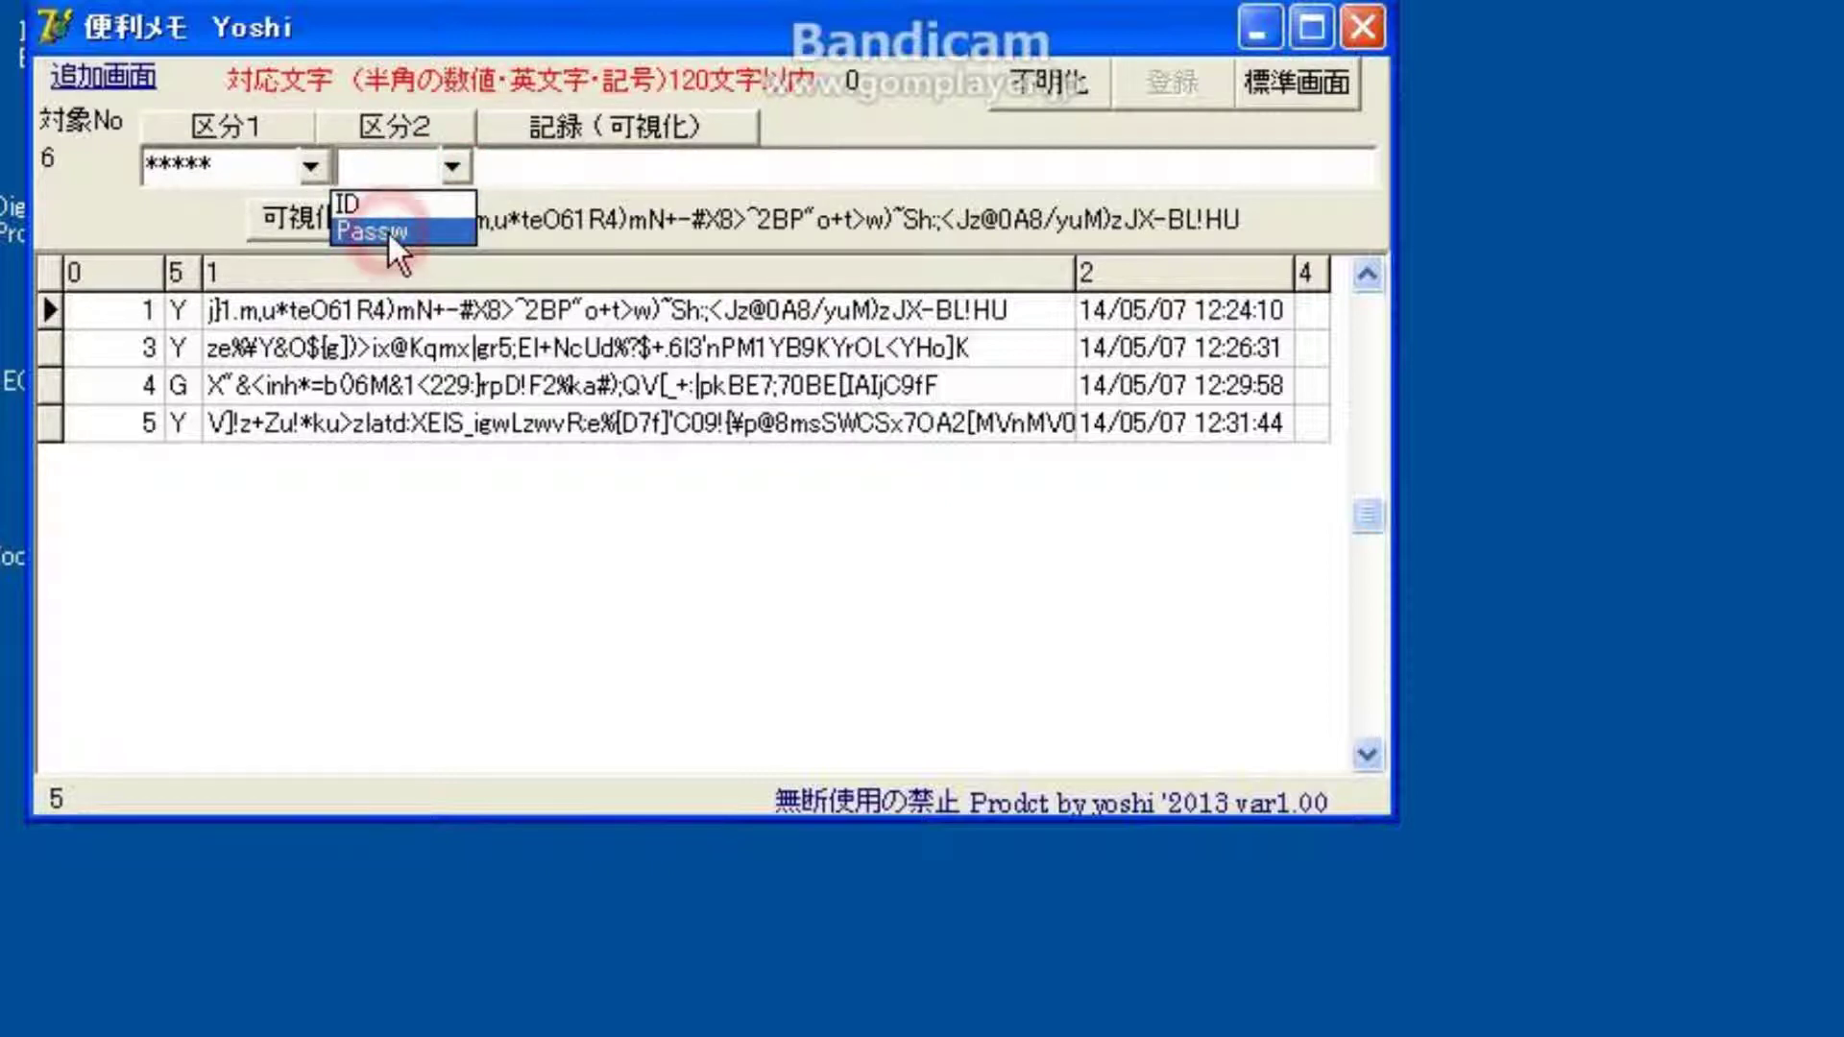
pyautogui.click(388, 228)
pyautogui.click(502, 165)
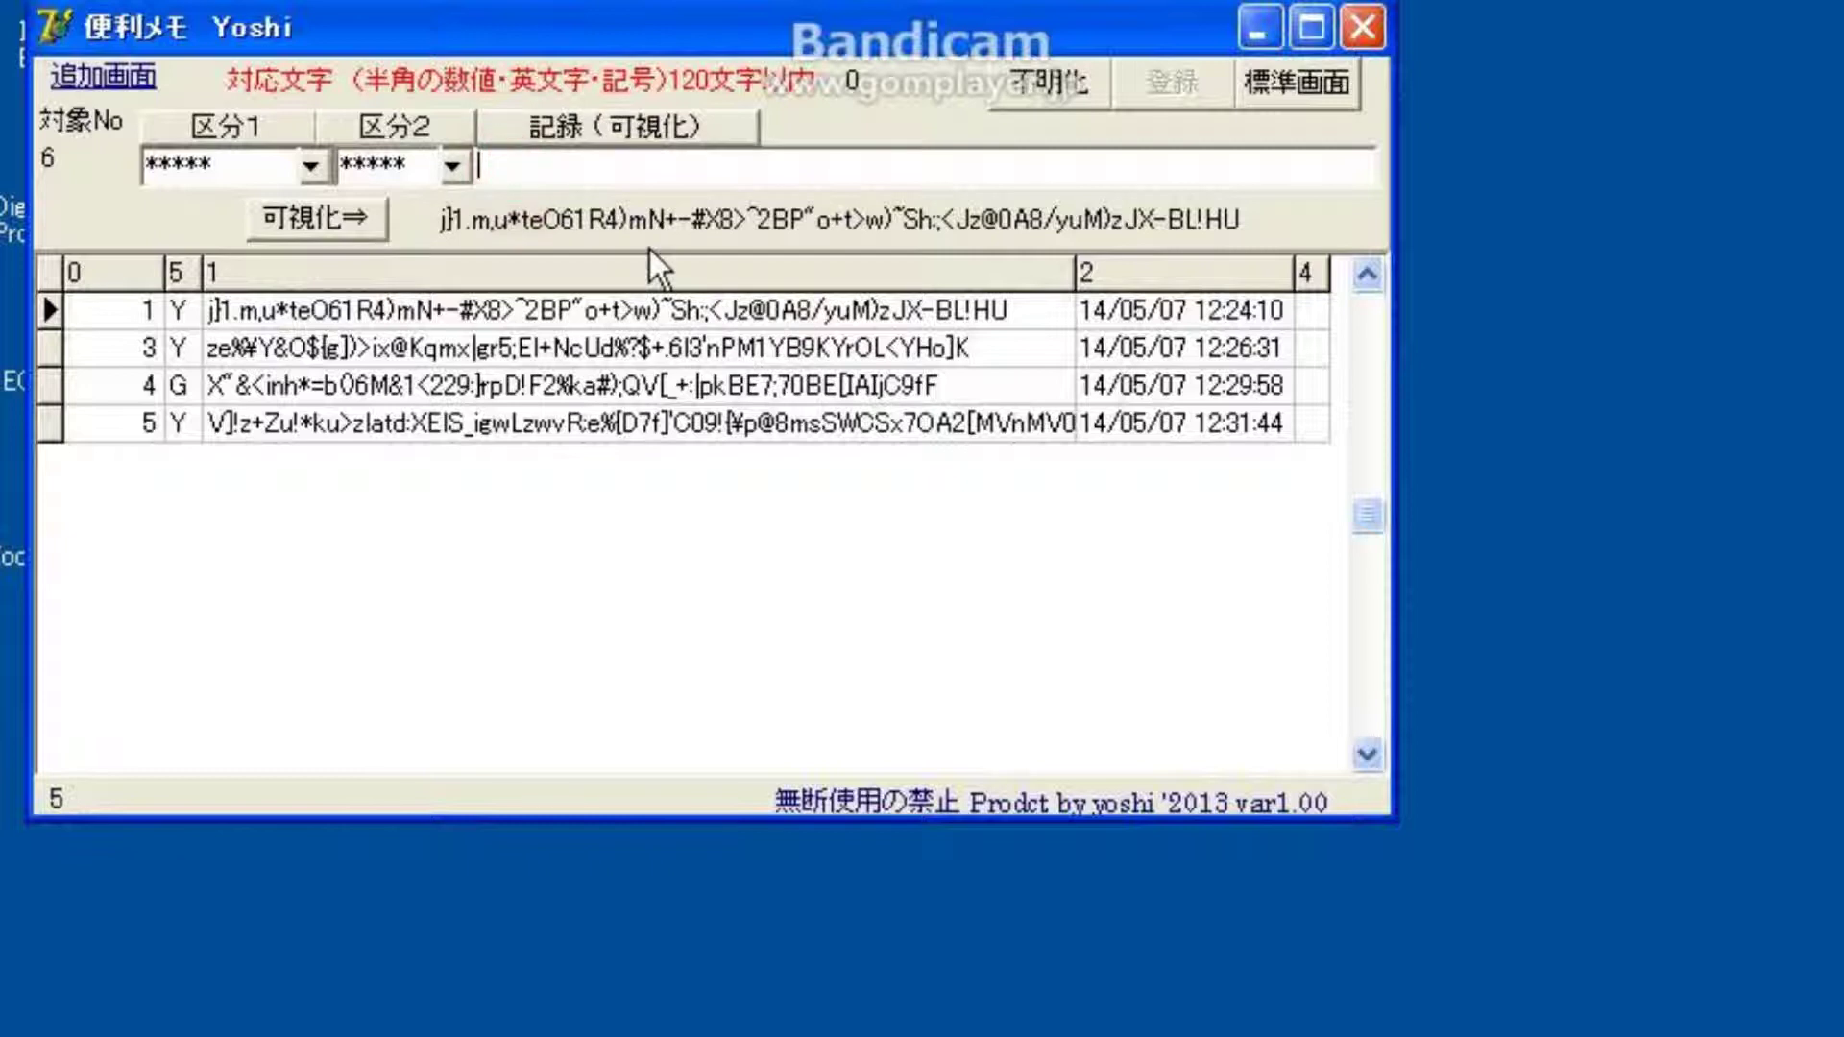
pyautogui.write('*********')
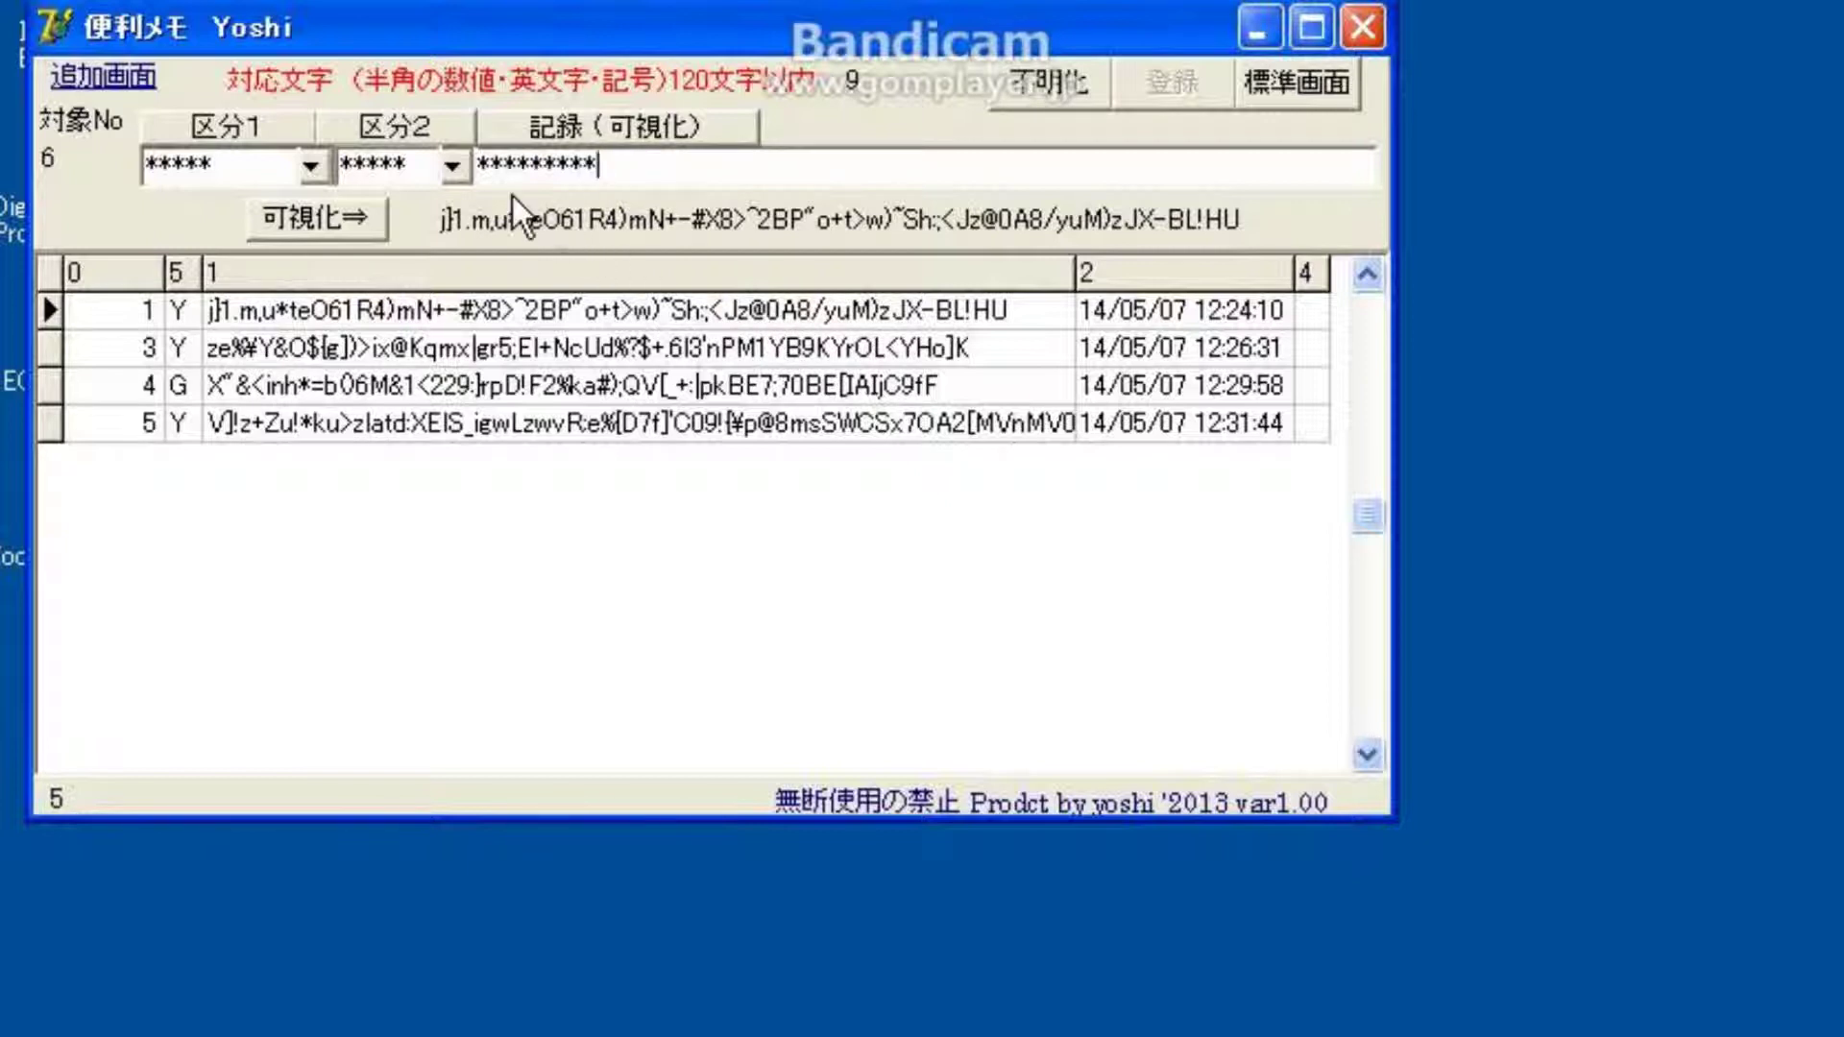
# Step: Check the unmasked 記録 entry of the new record, encrypt the record, and decode it briefly for verification
pyautogui.click(617, 125)
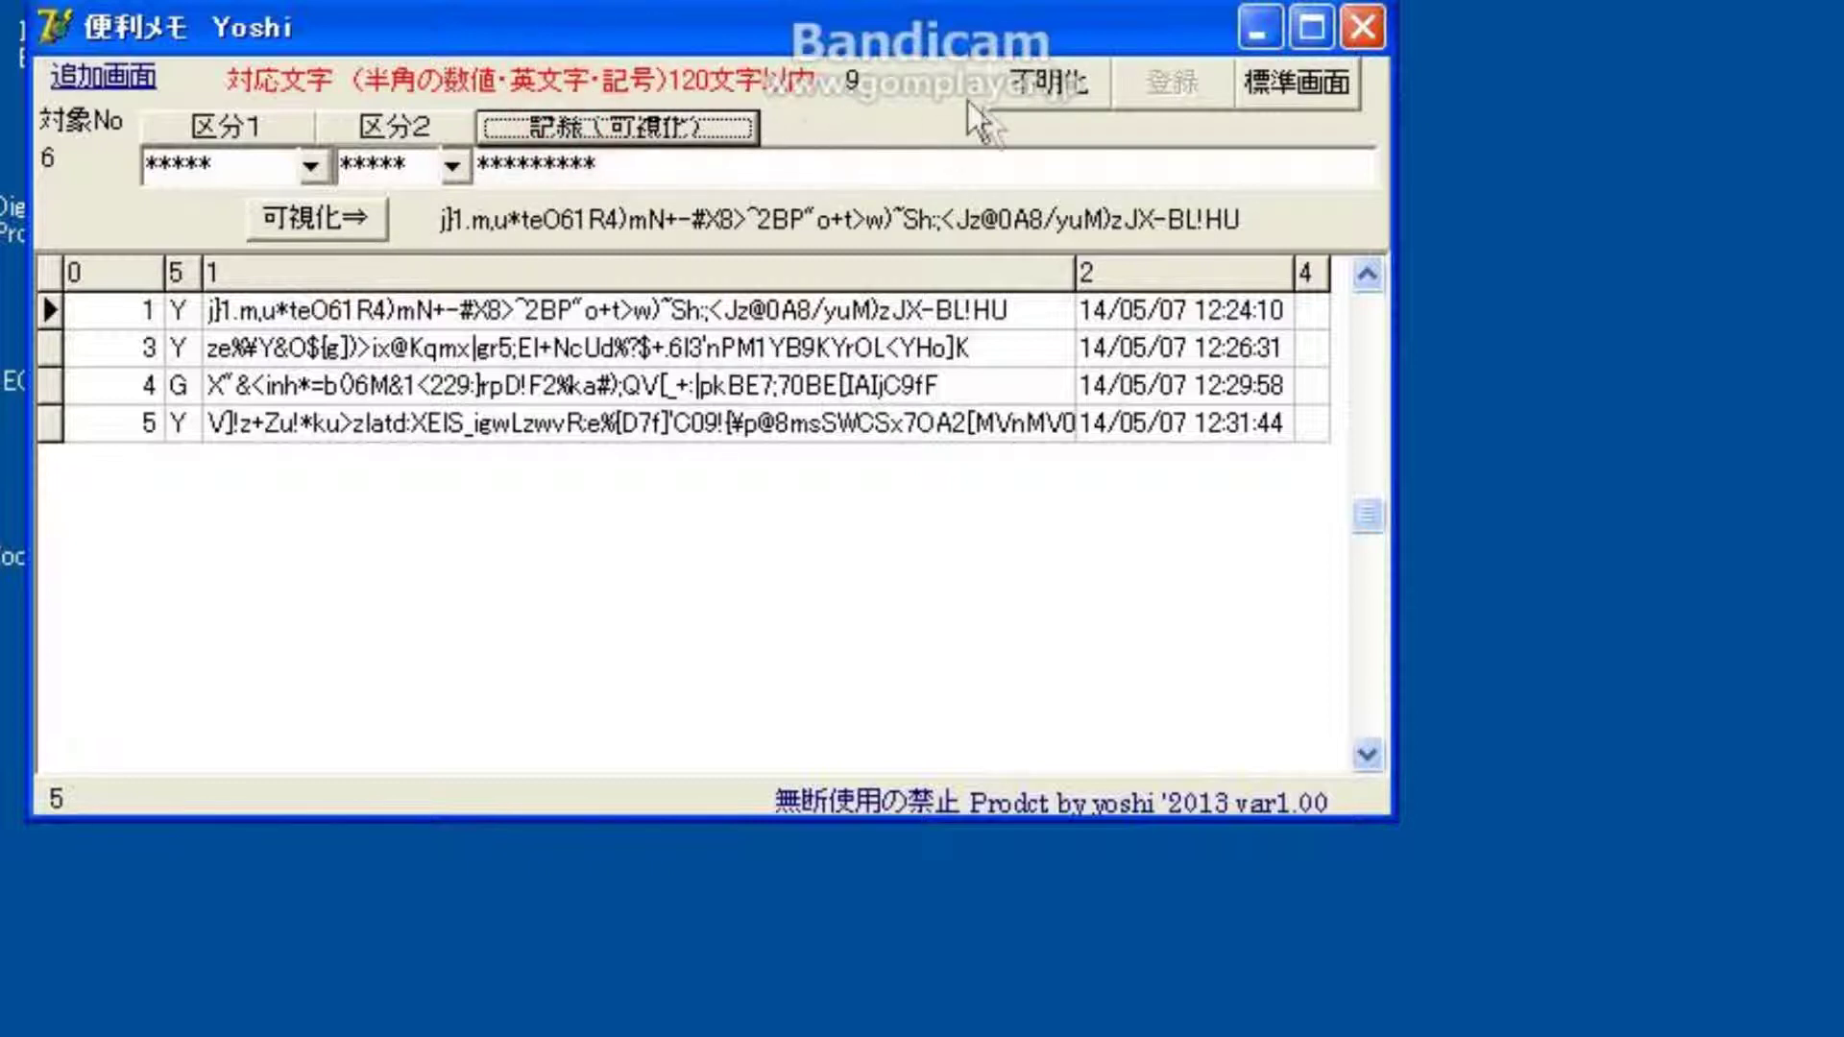
pyautogui.click(1058, 74)
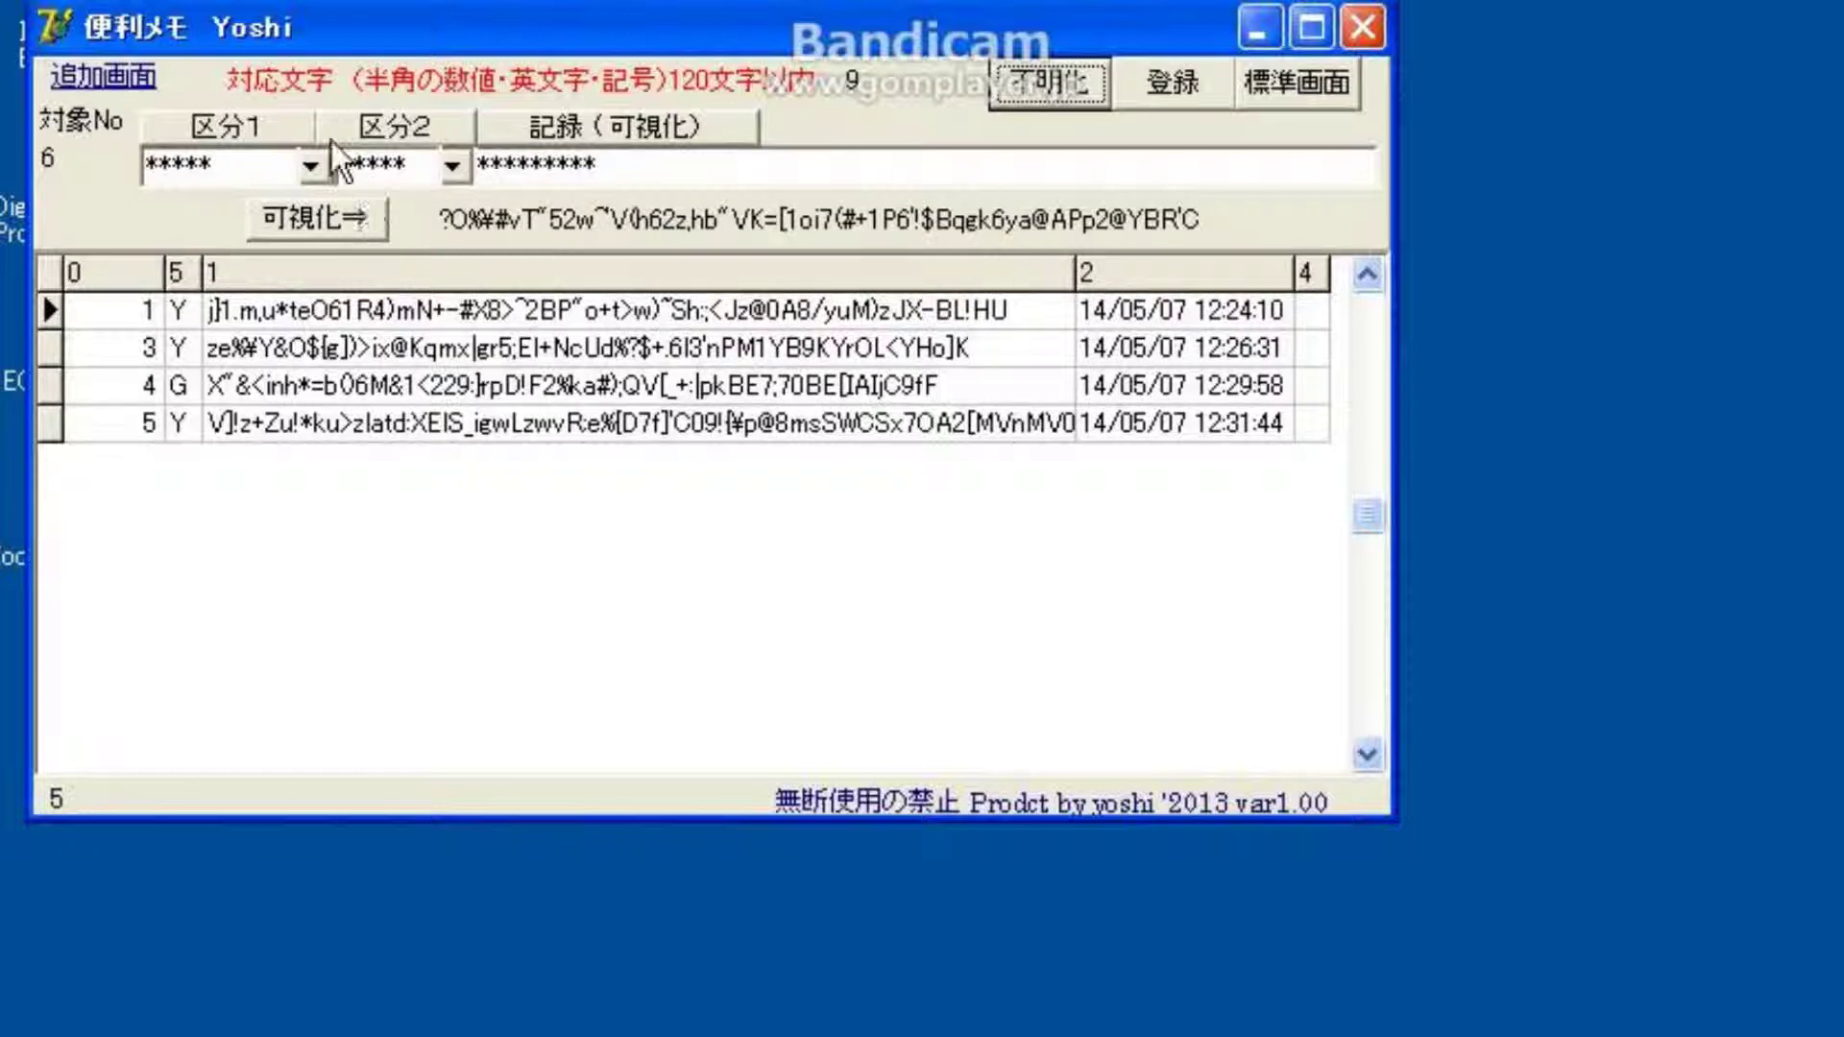
pyautogui.click(310, 221)
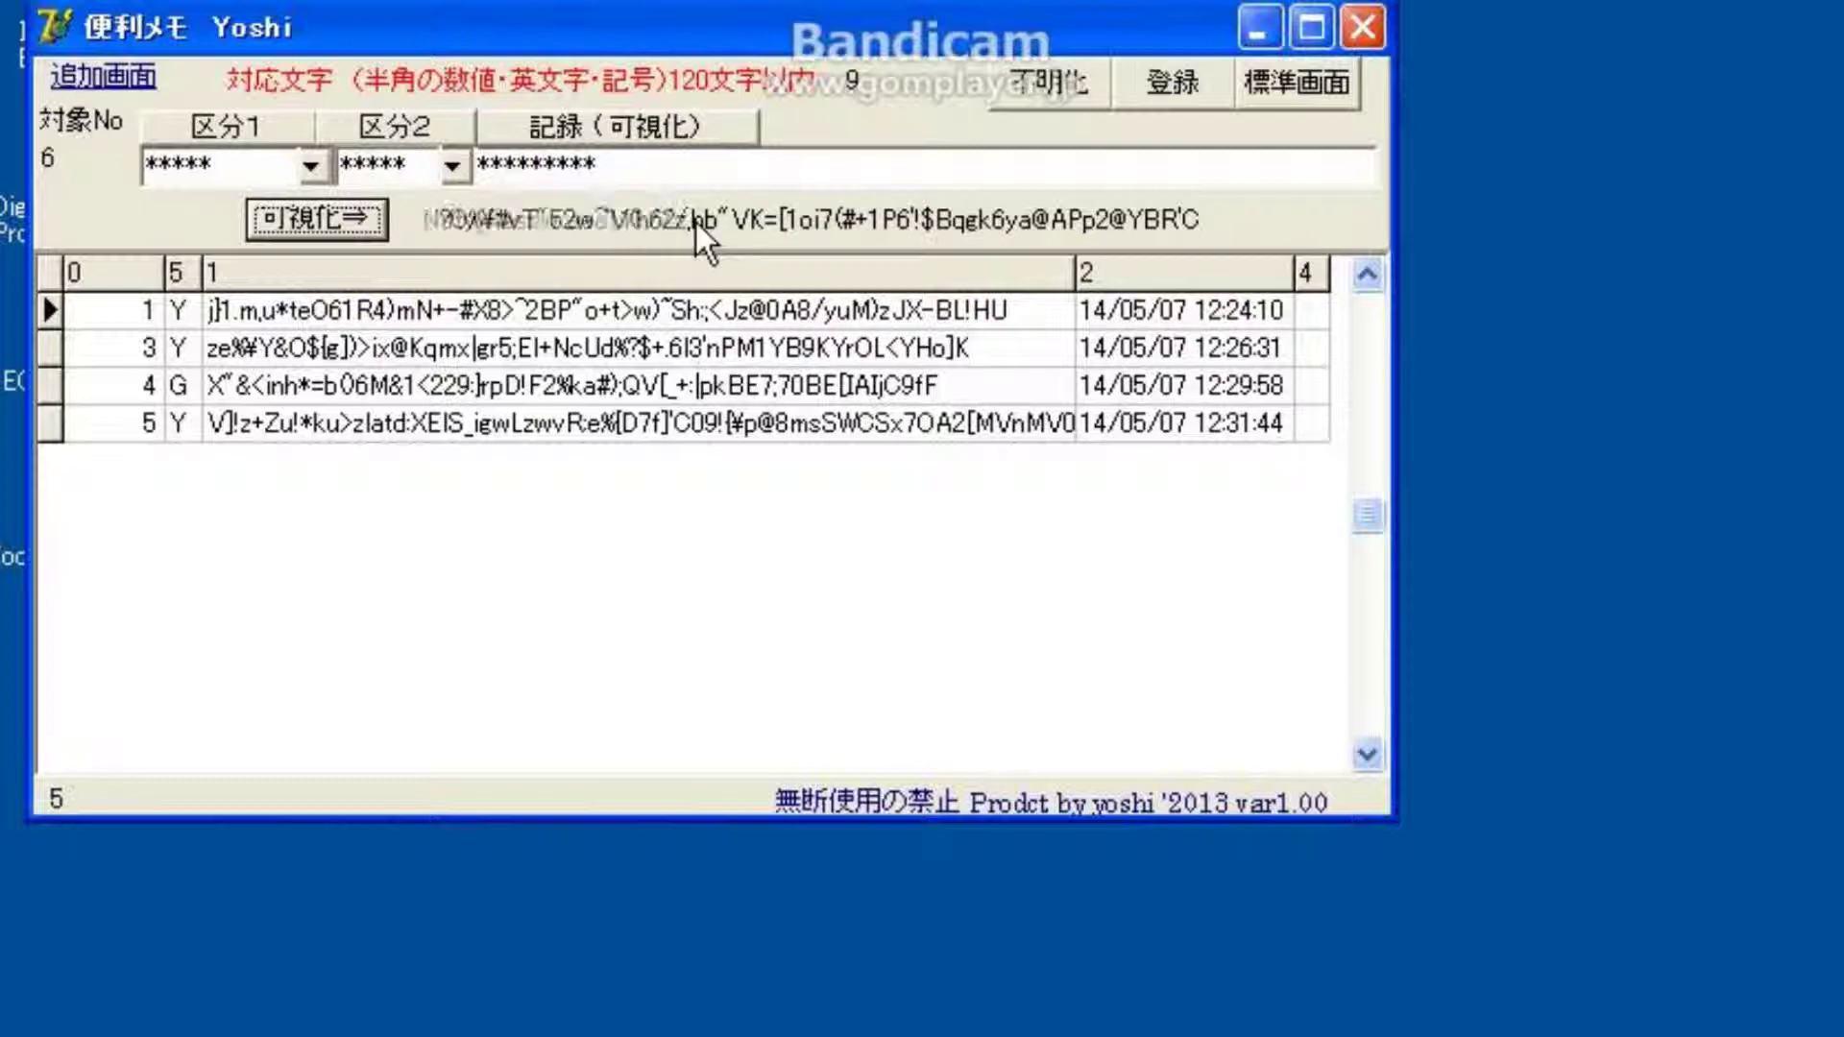
pyautogui.click(272, 220)
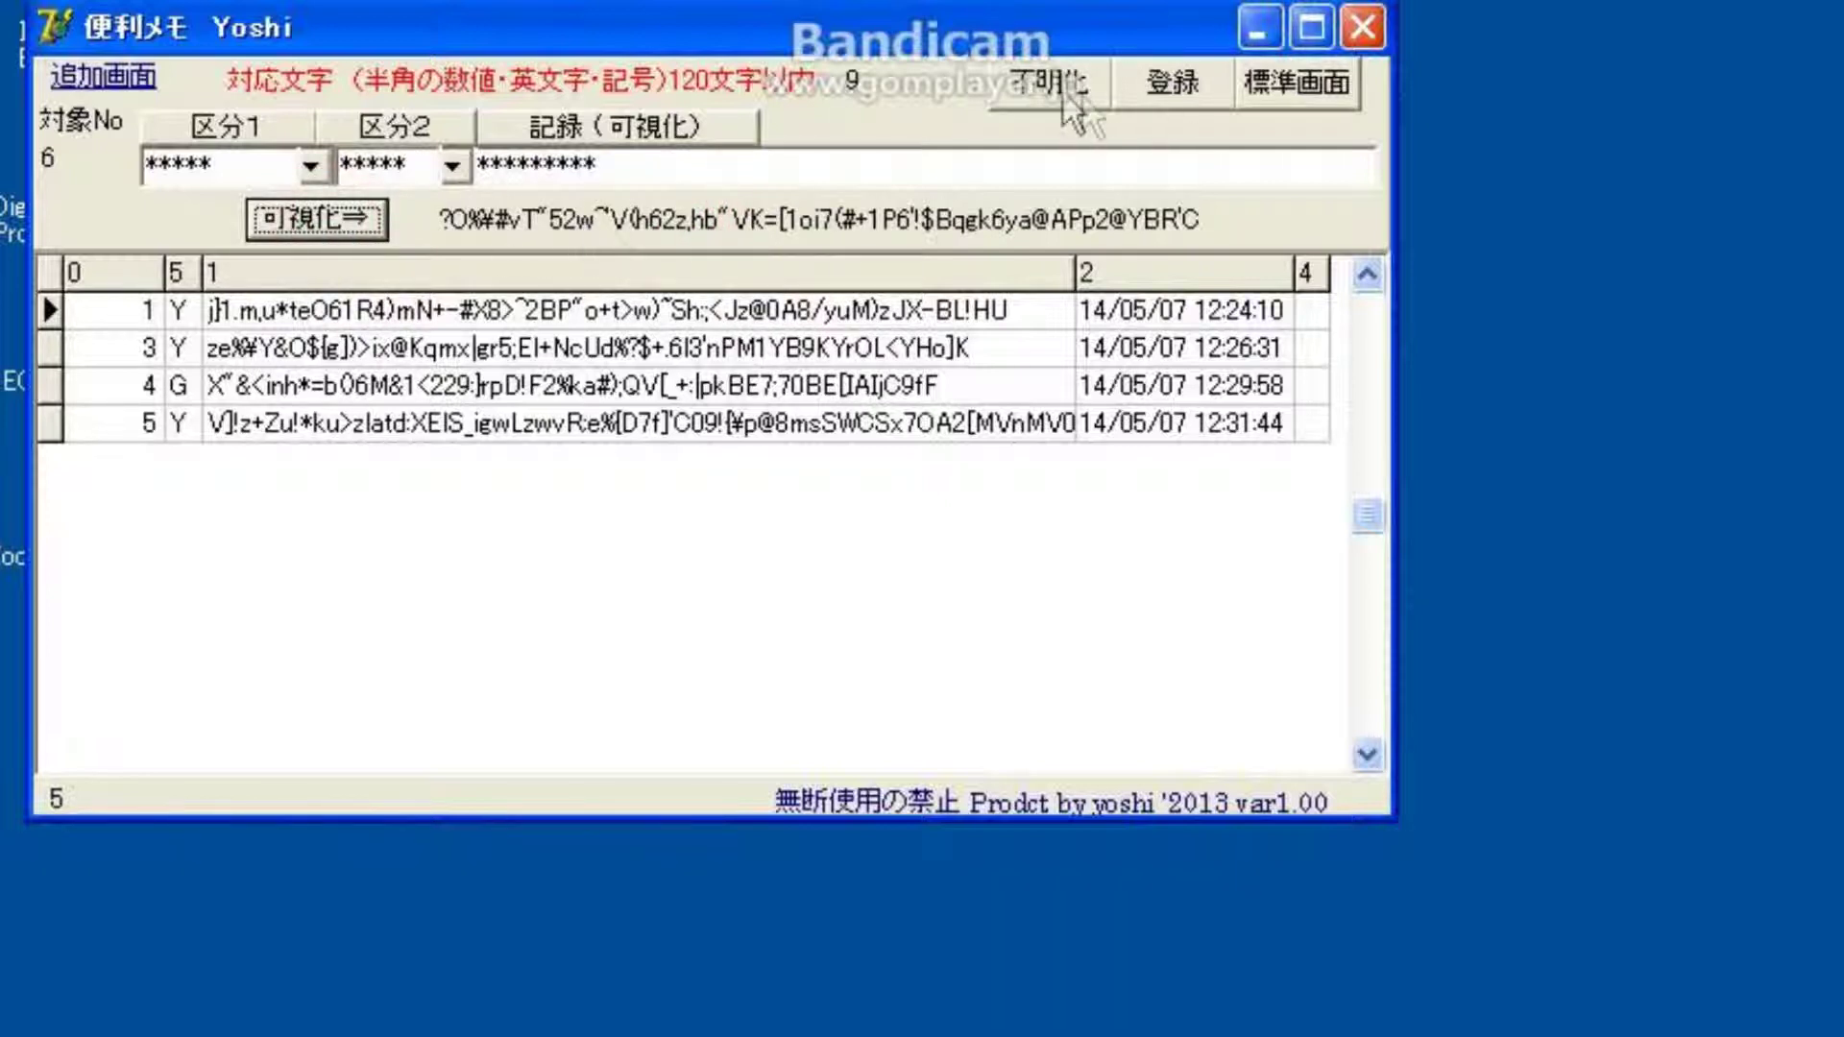
# Step: Encrypt the new record again three times to produce different ciphertext
pyautogui.click(1059, 89)
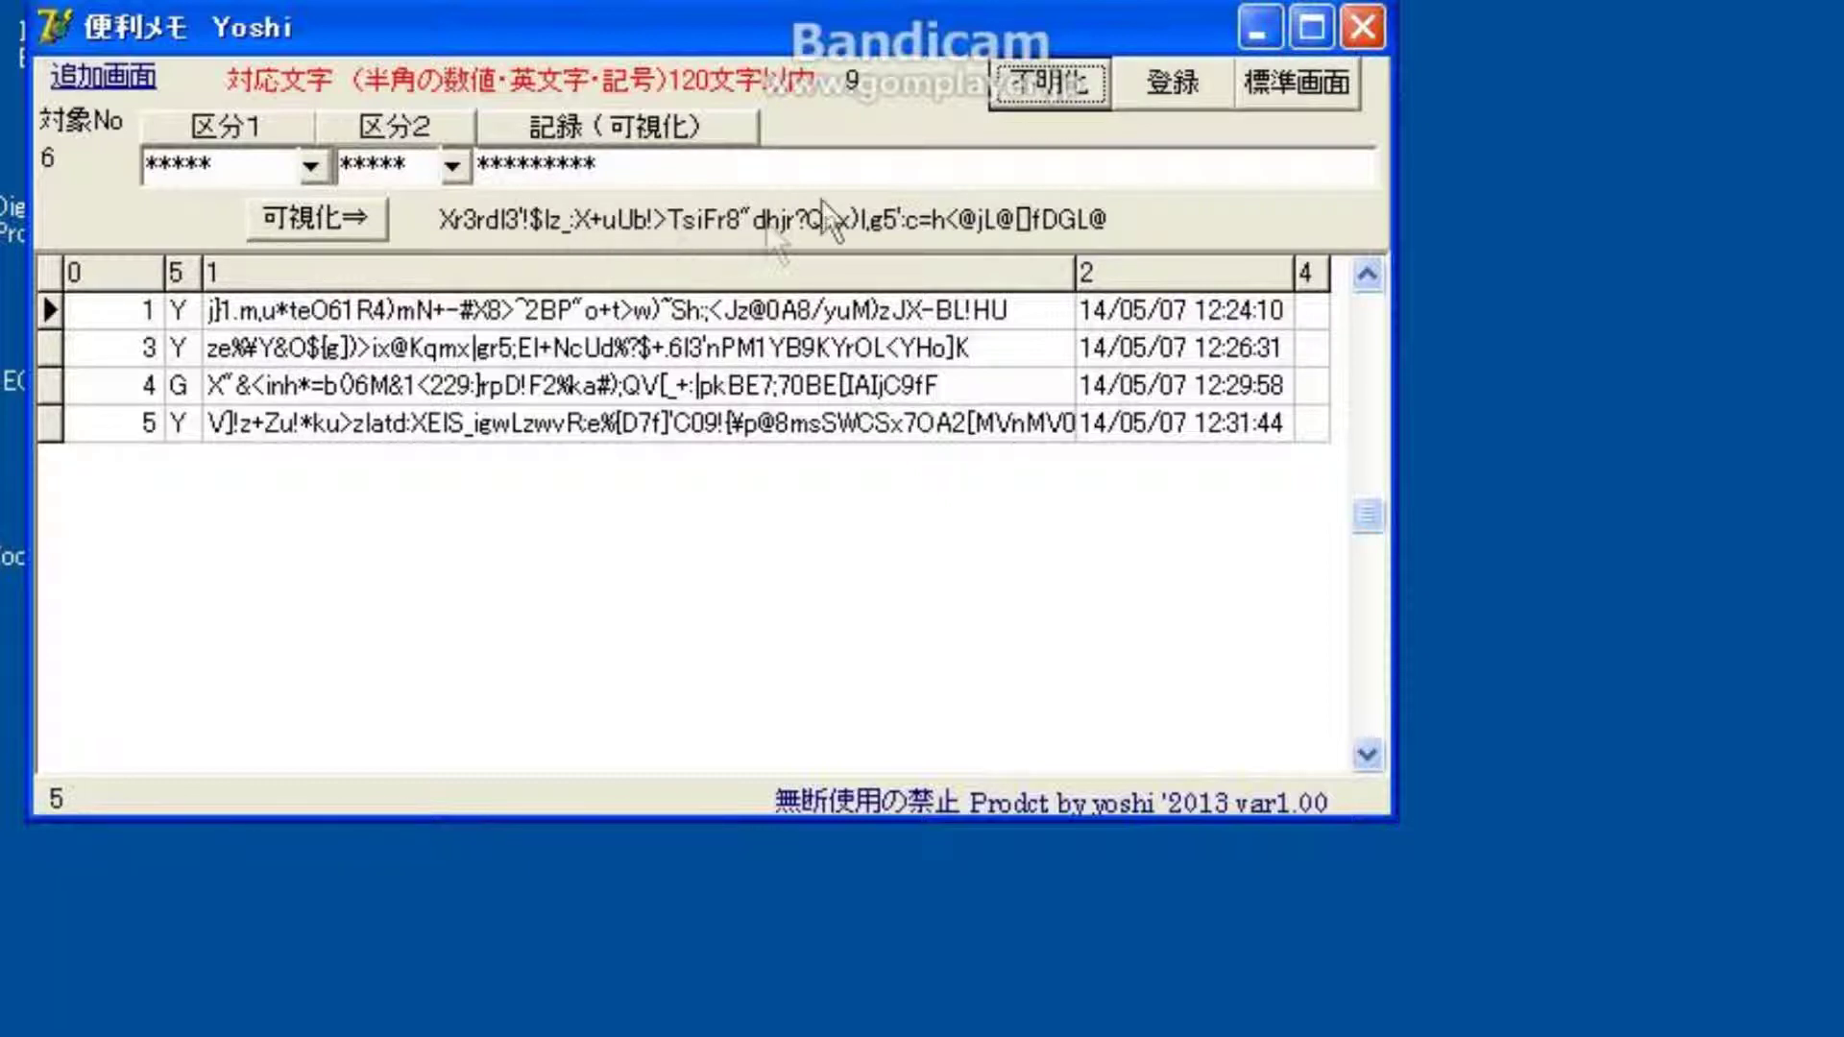
pyautogui.click(1032, 96)
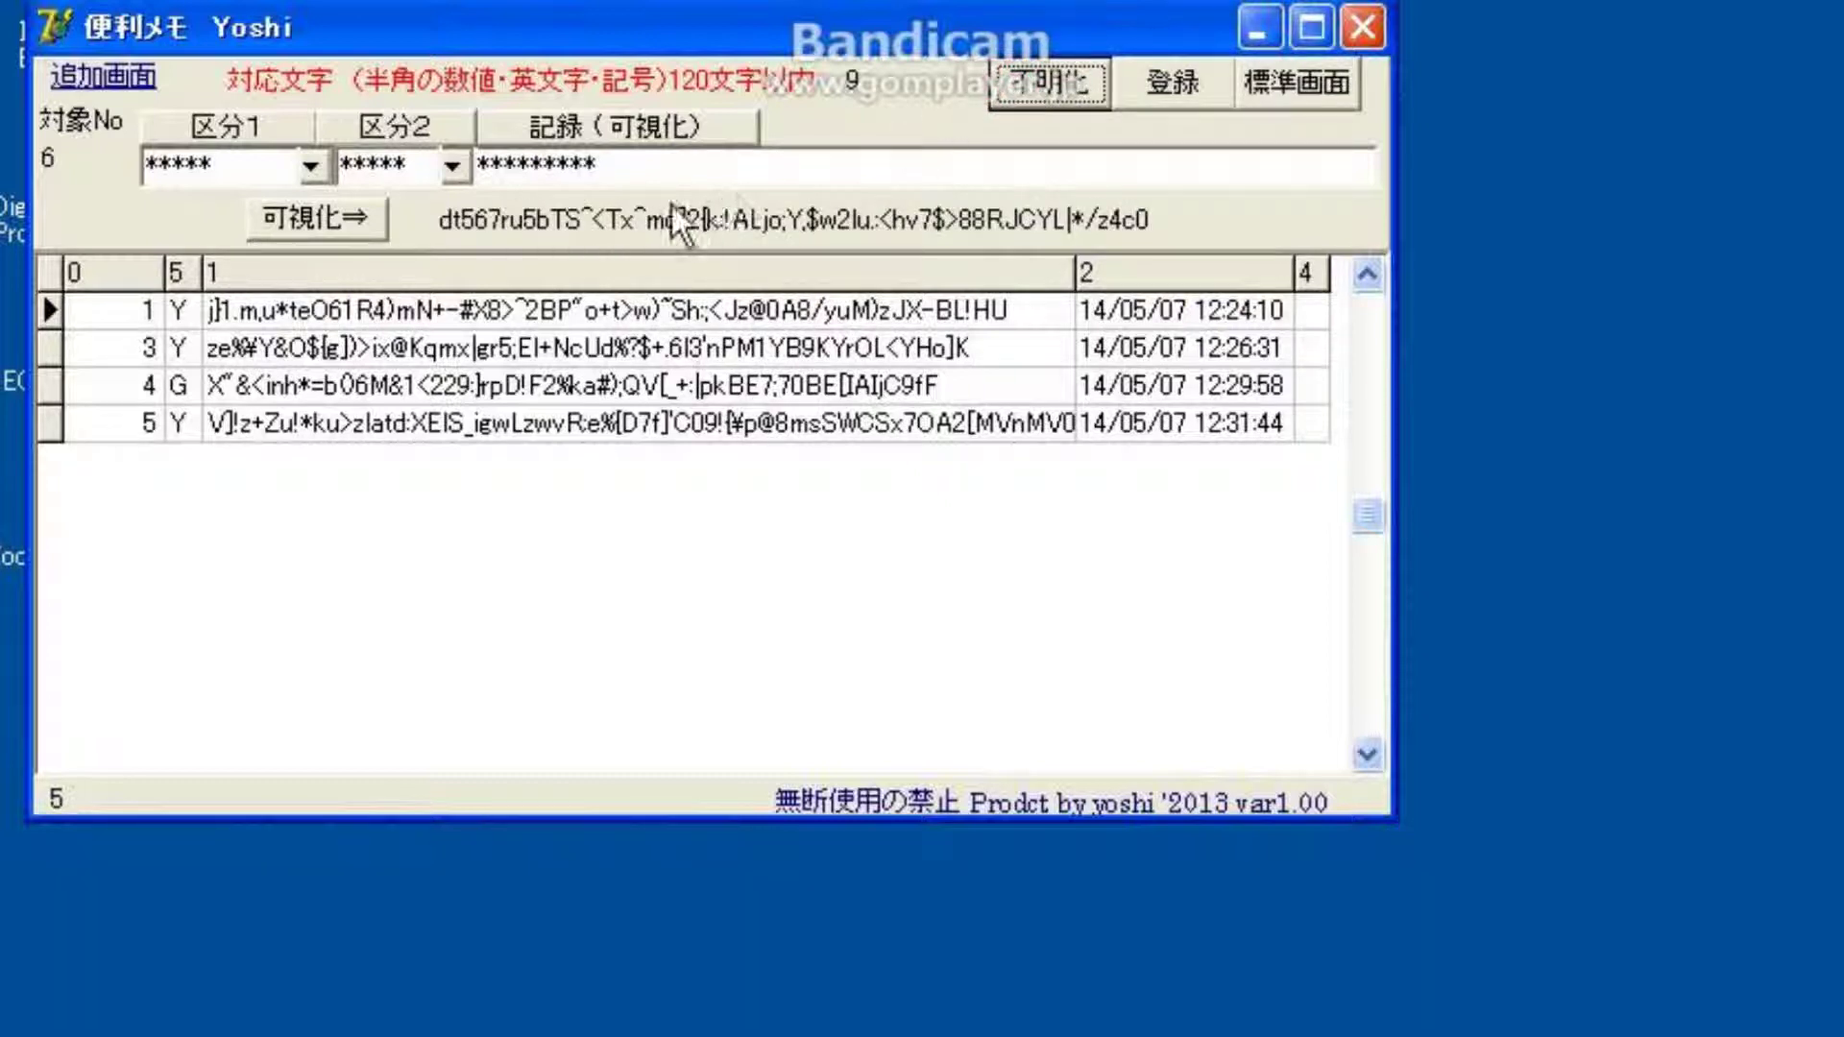
pyautogui.click(1051, 82)
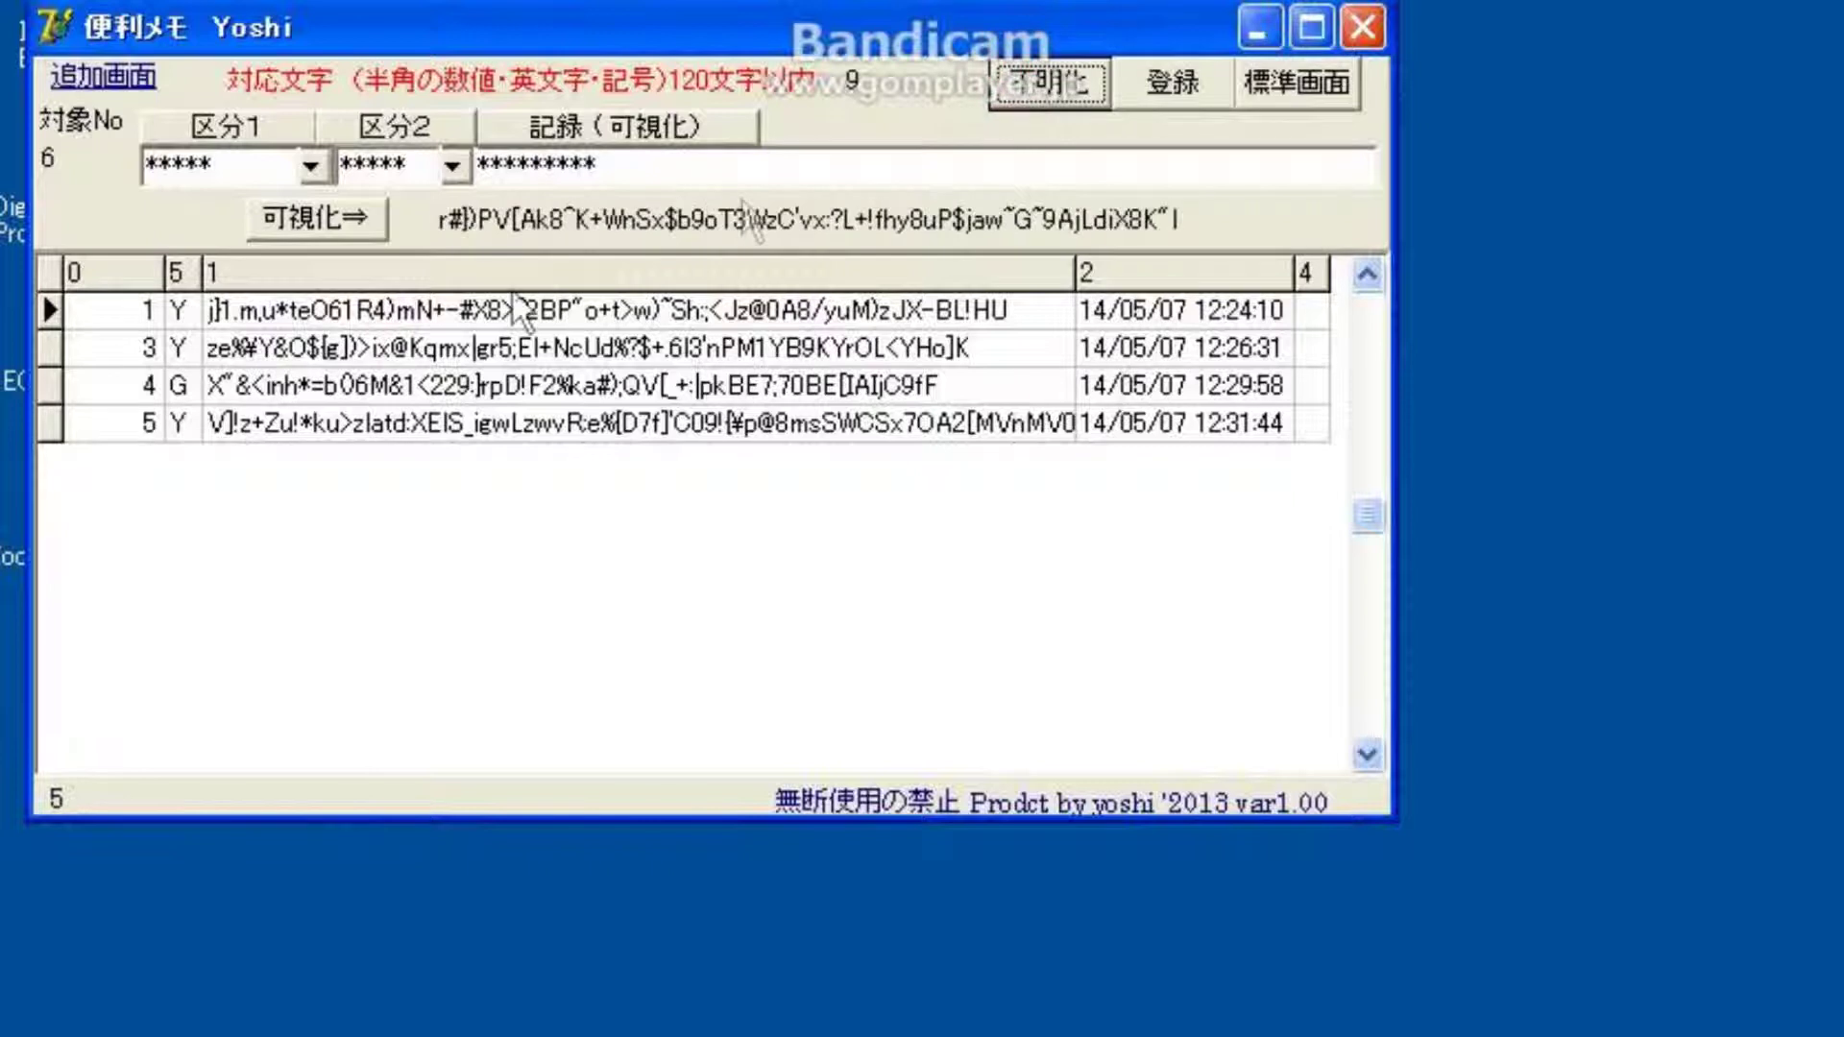
# Step: Decode the encrypted text briefly to check it, register the new record, and return to the standard screen
pyautogui.click(319, 220)
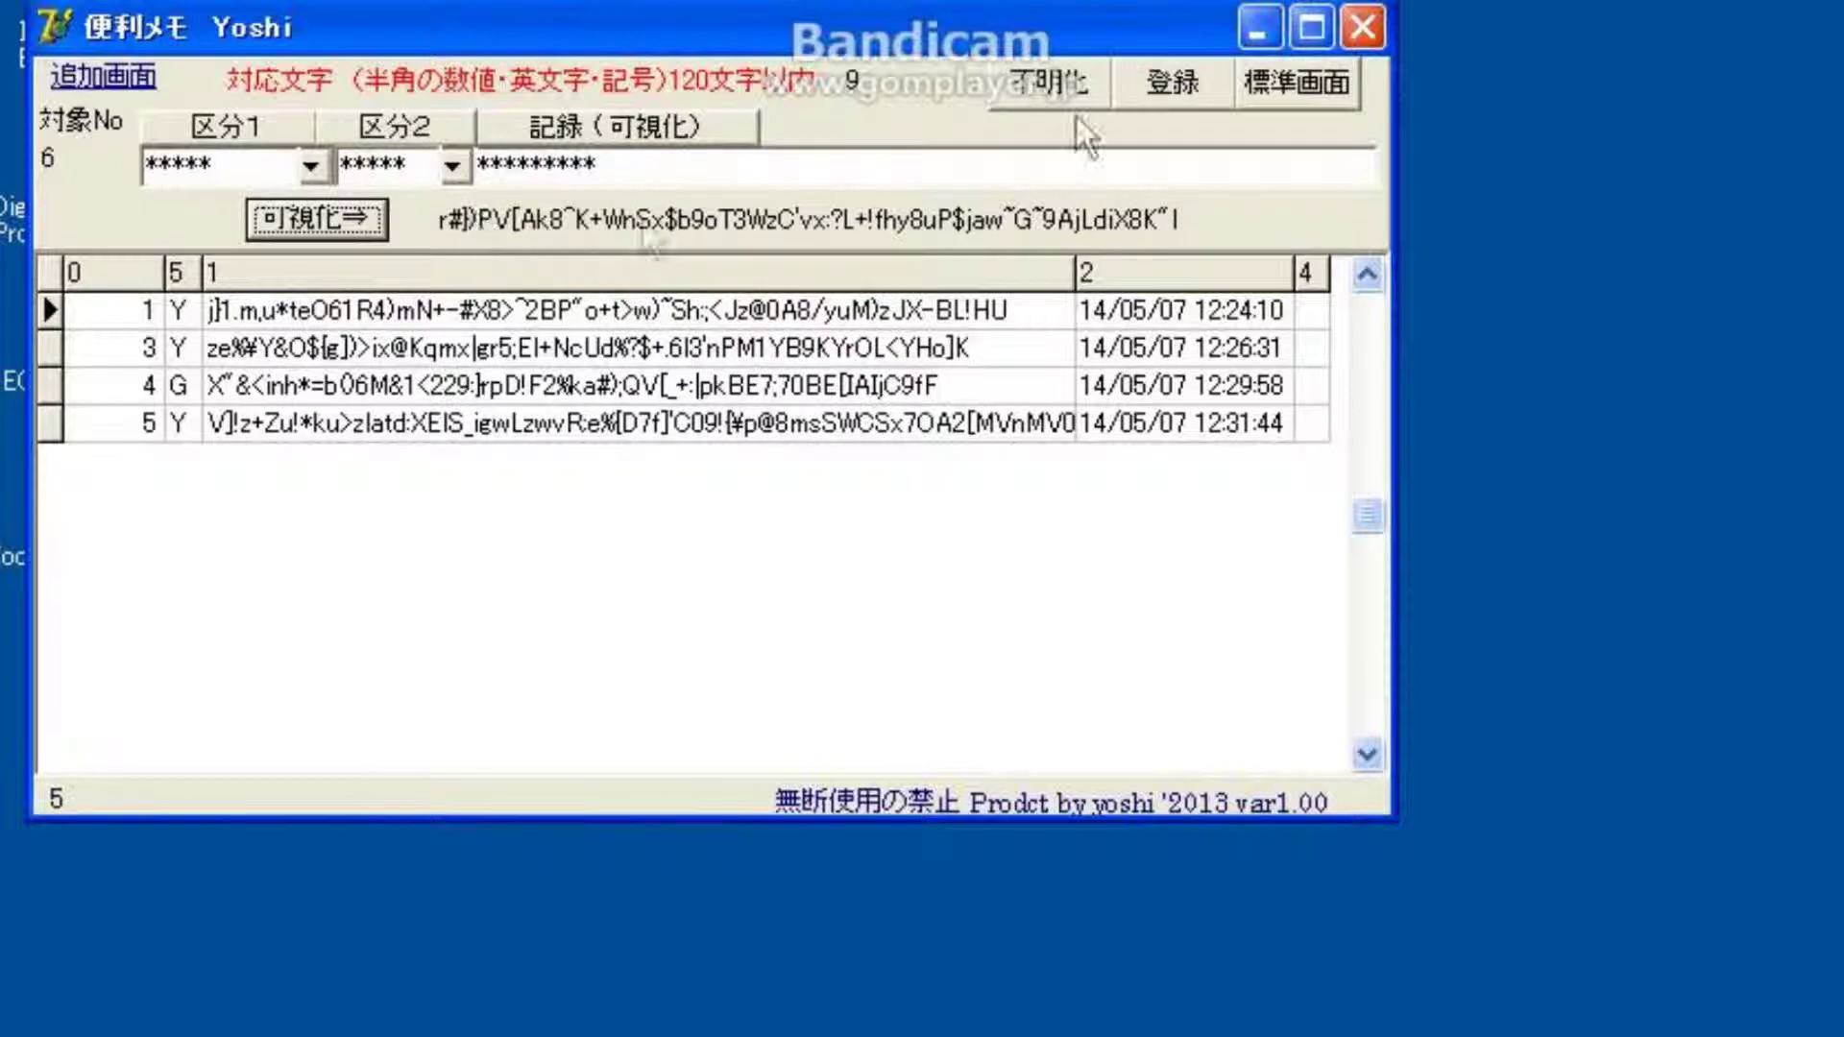
pyautogui.click(1163, 82)
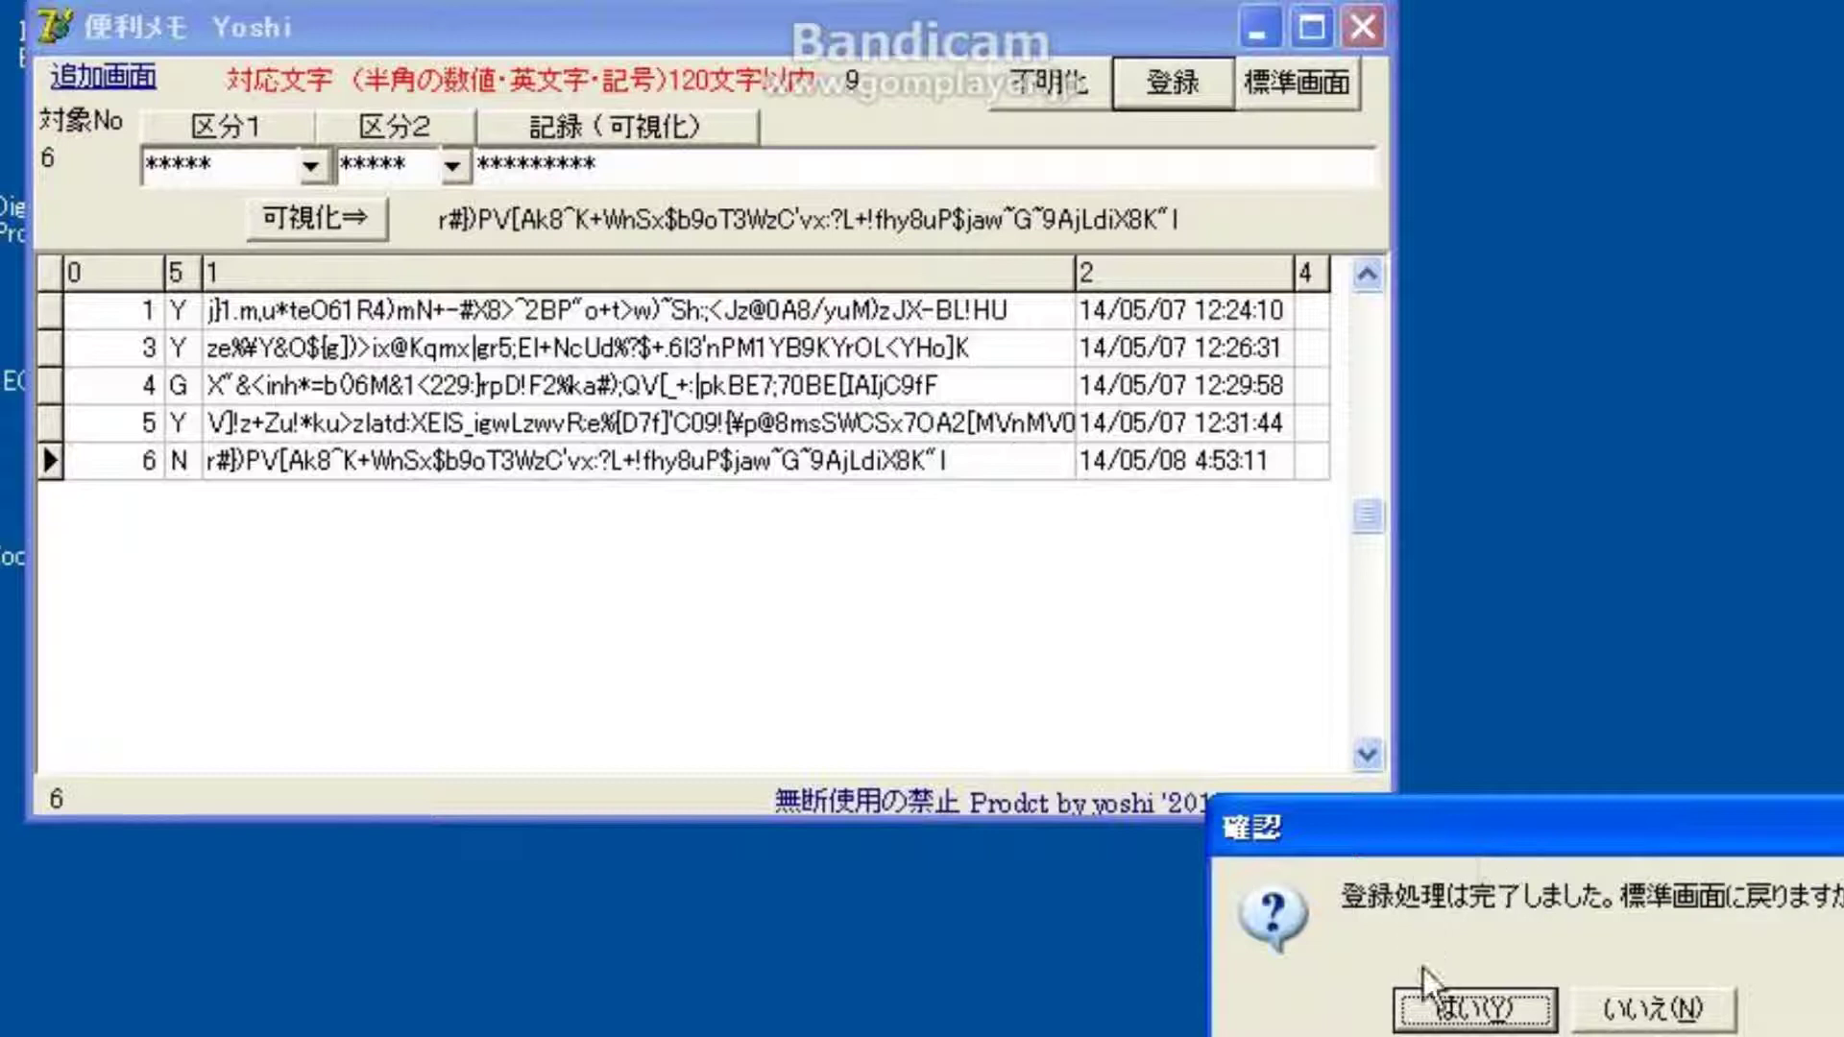
pyautogui.click(1476, 1009)
# Step: Select the newly registered record 6 and briefly unmask its 区分1+区分2 text and its recorded content
pyautogui.click(434, 472)
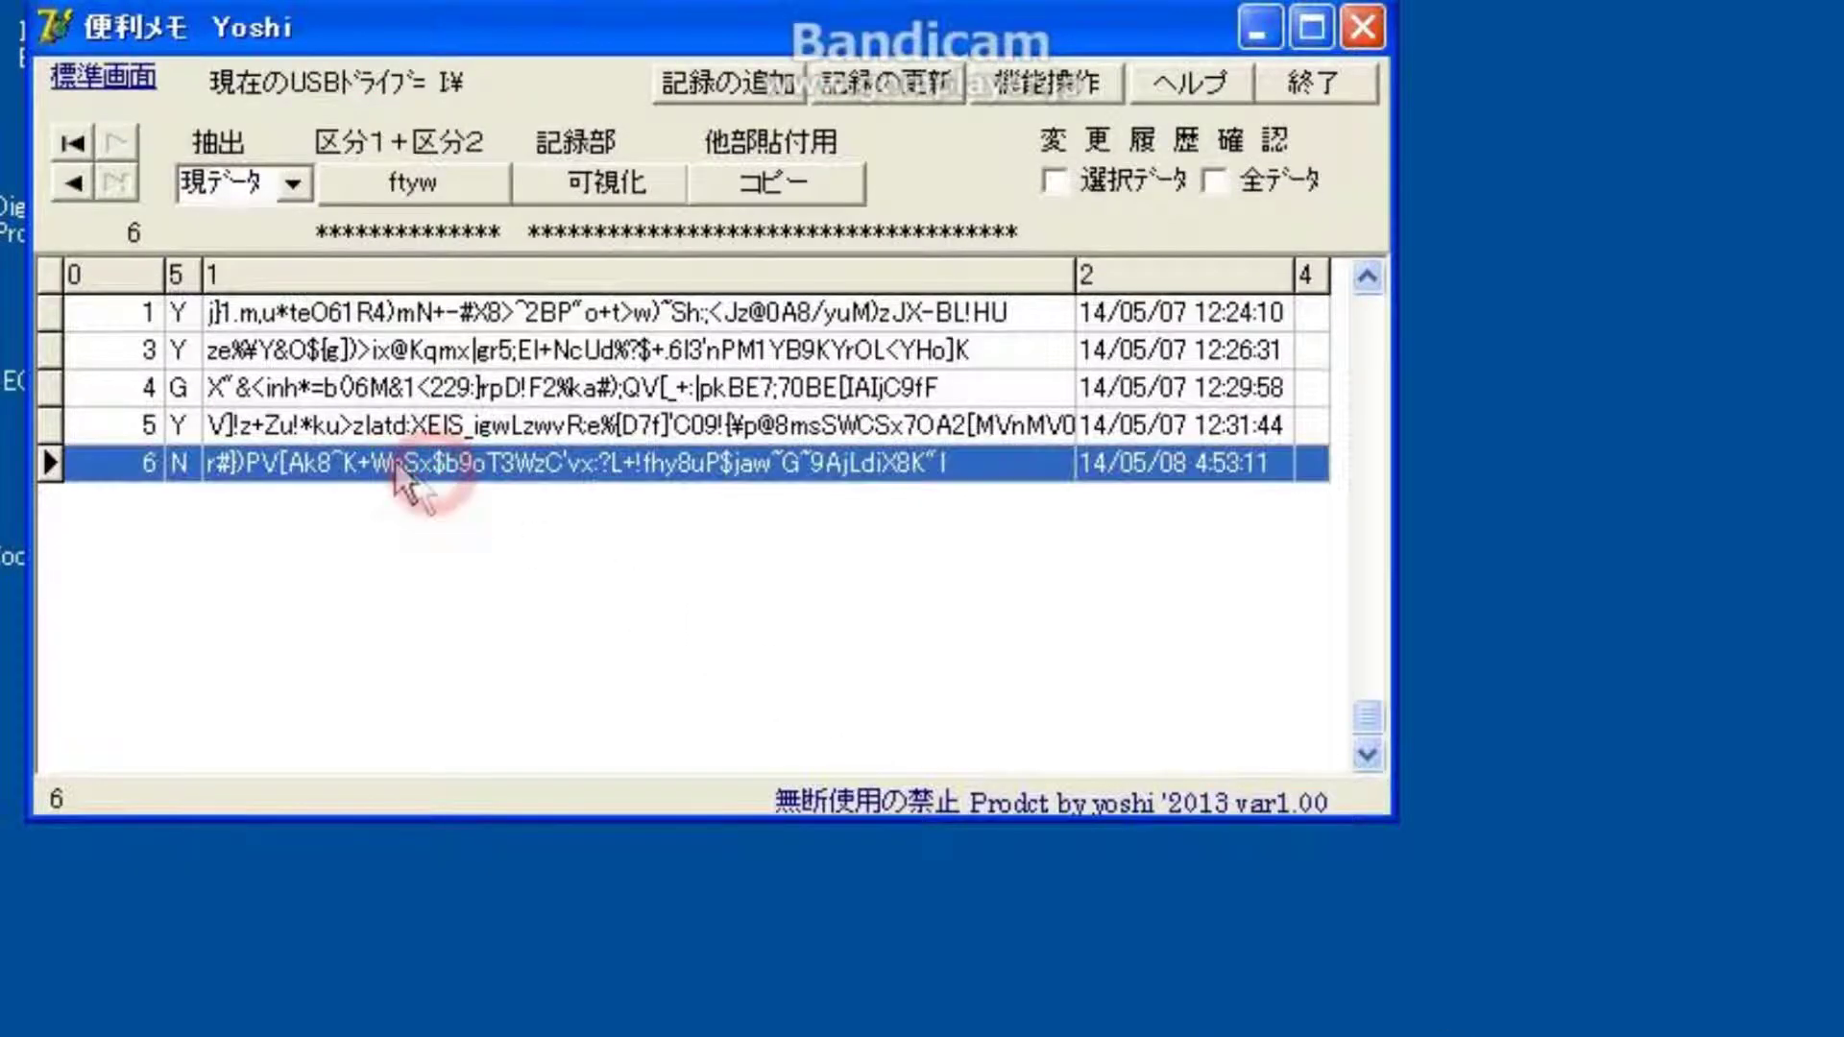
pyautogui.click(447, 180)
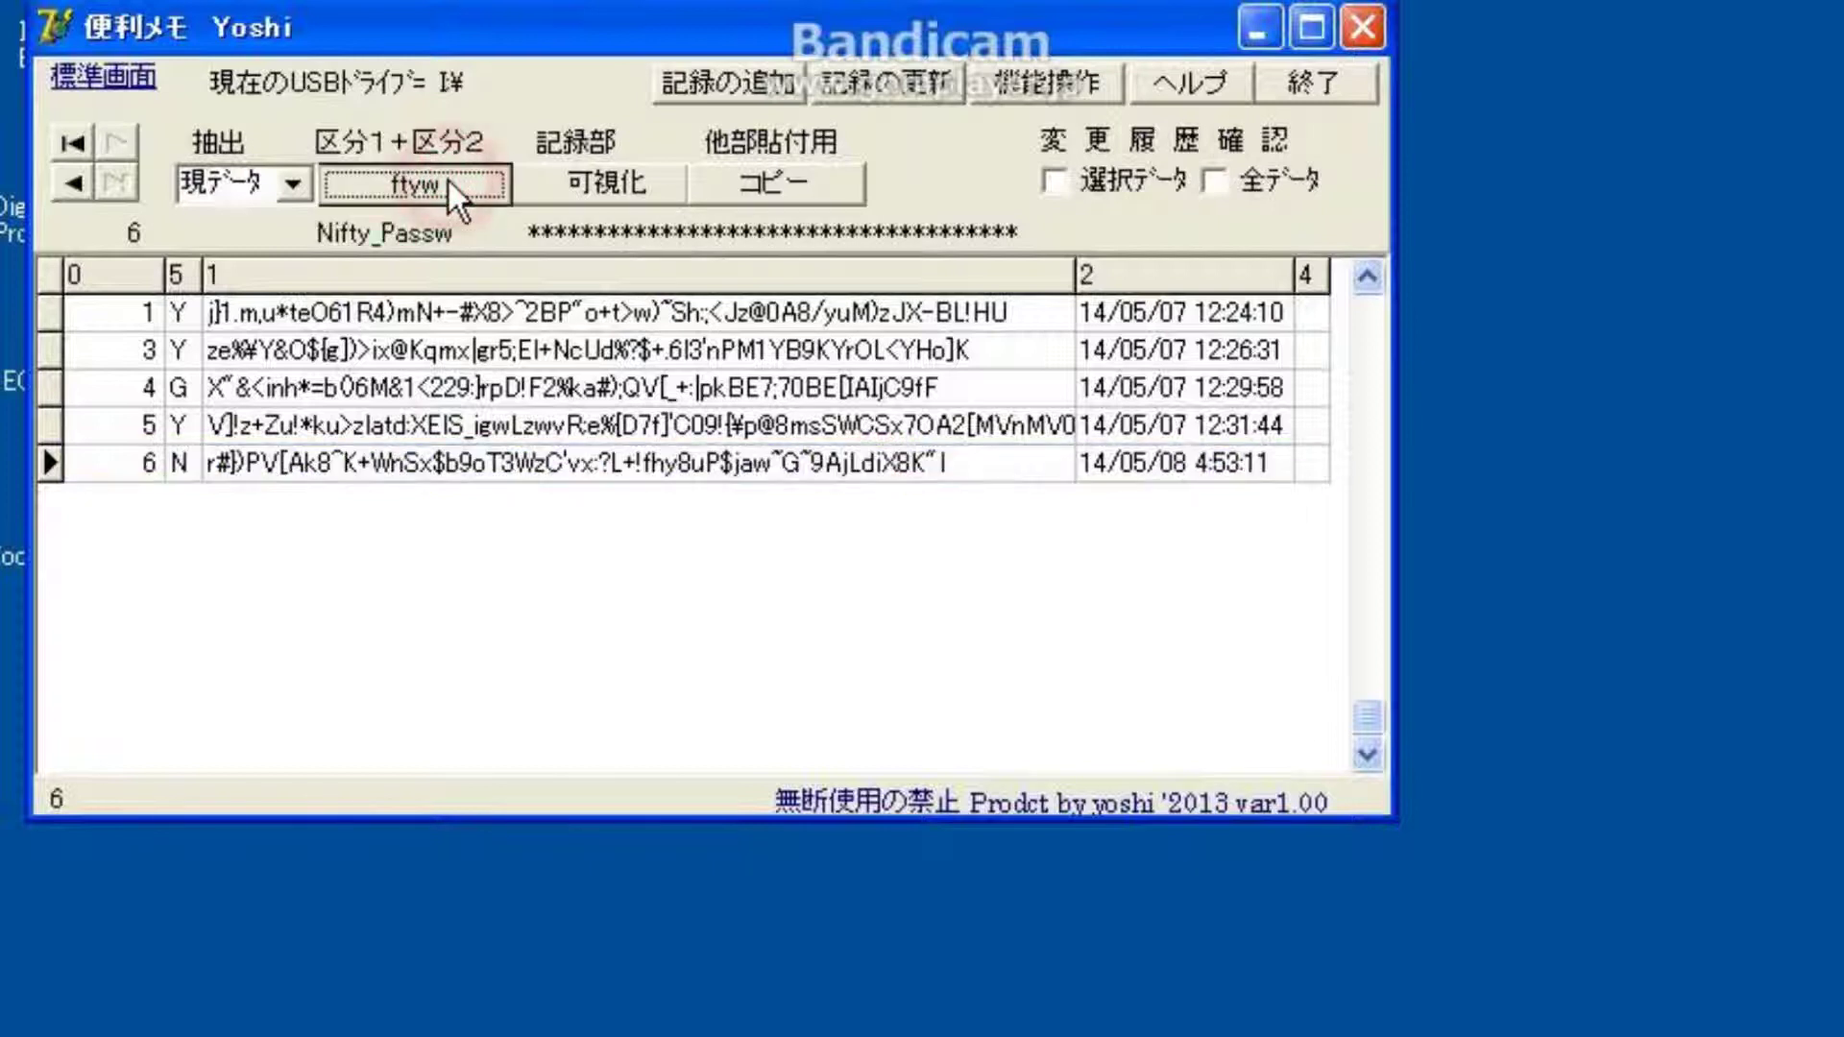
pyautogui.click(447, 181)
pyautogui.click(601, 182)
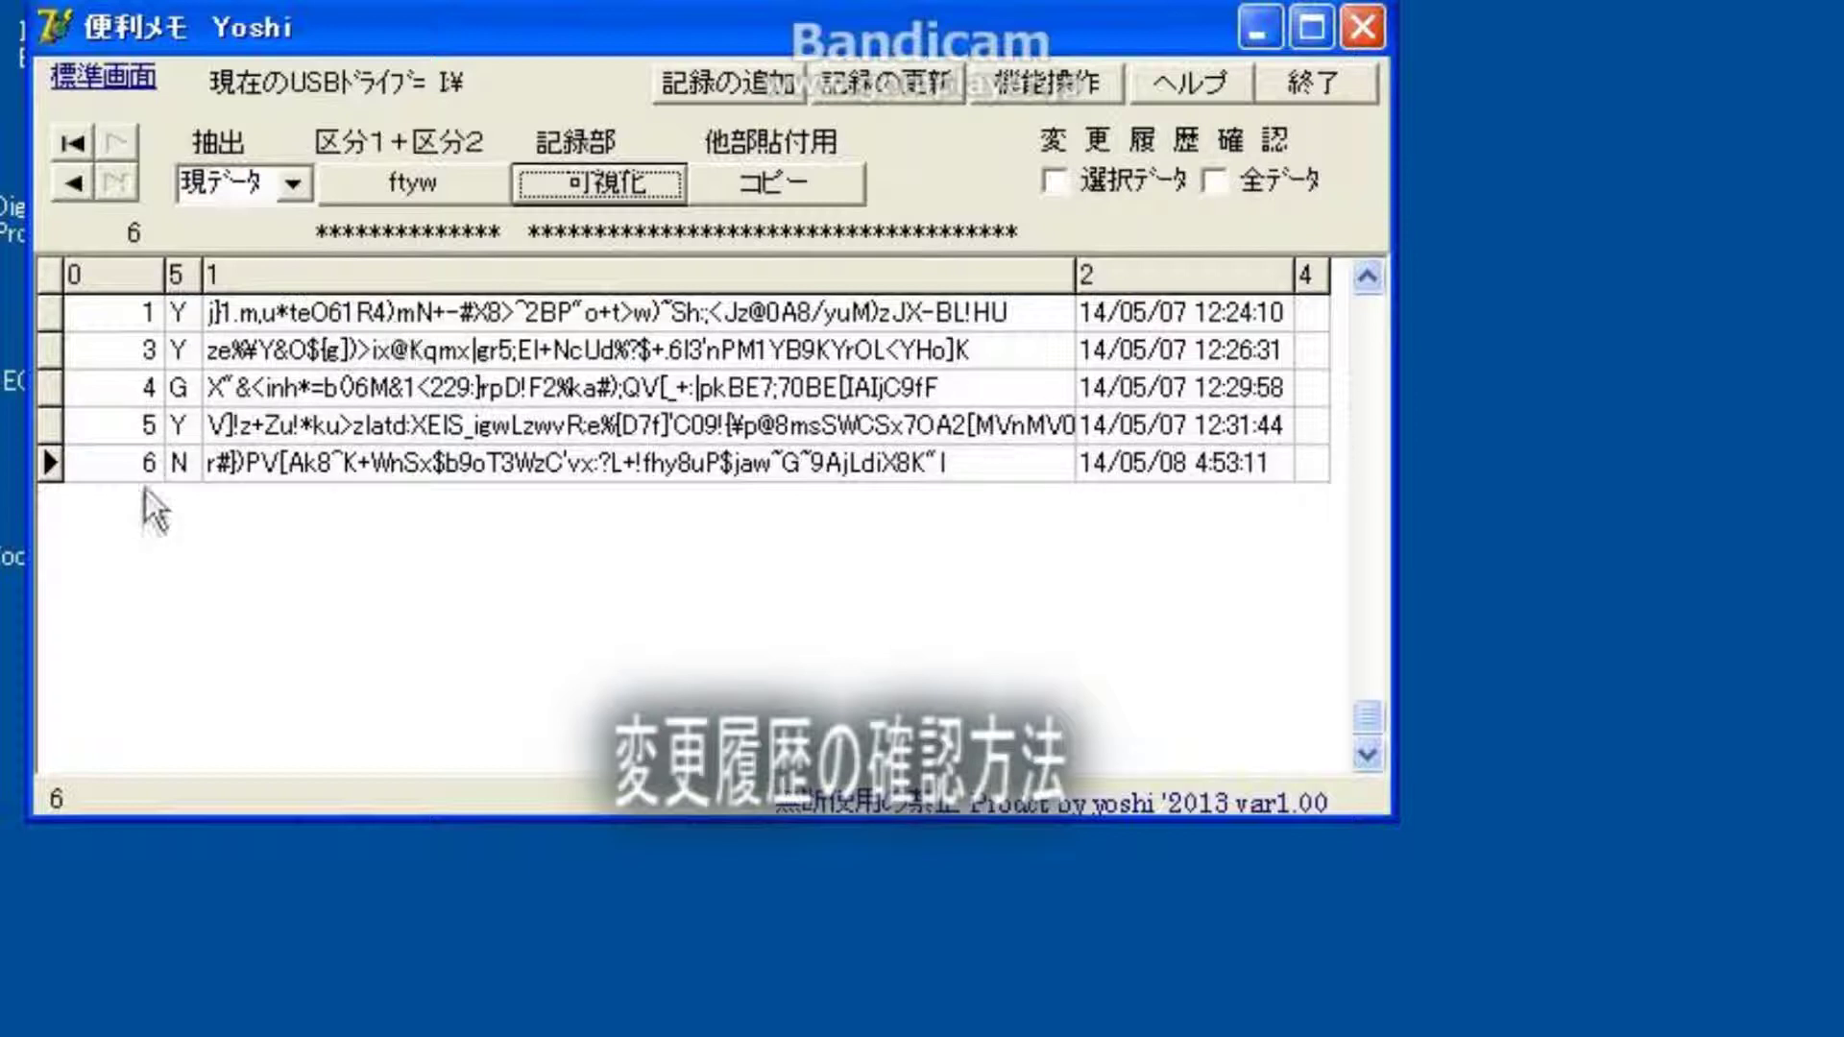
pyautogui.write('N')
# Step: Display the change history of record 5 and briefly unmask the recorded content of records 2 and 5
pyautogui.click(144, 429)
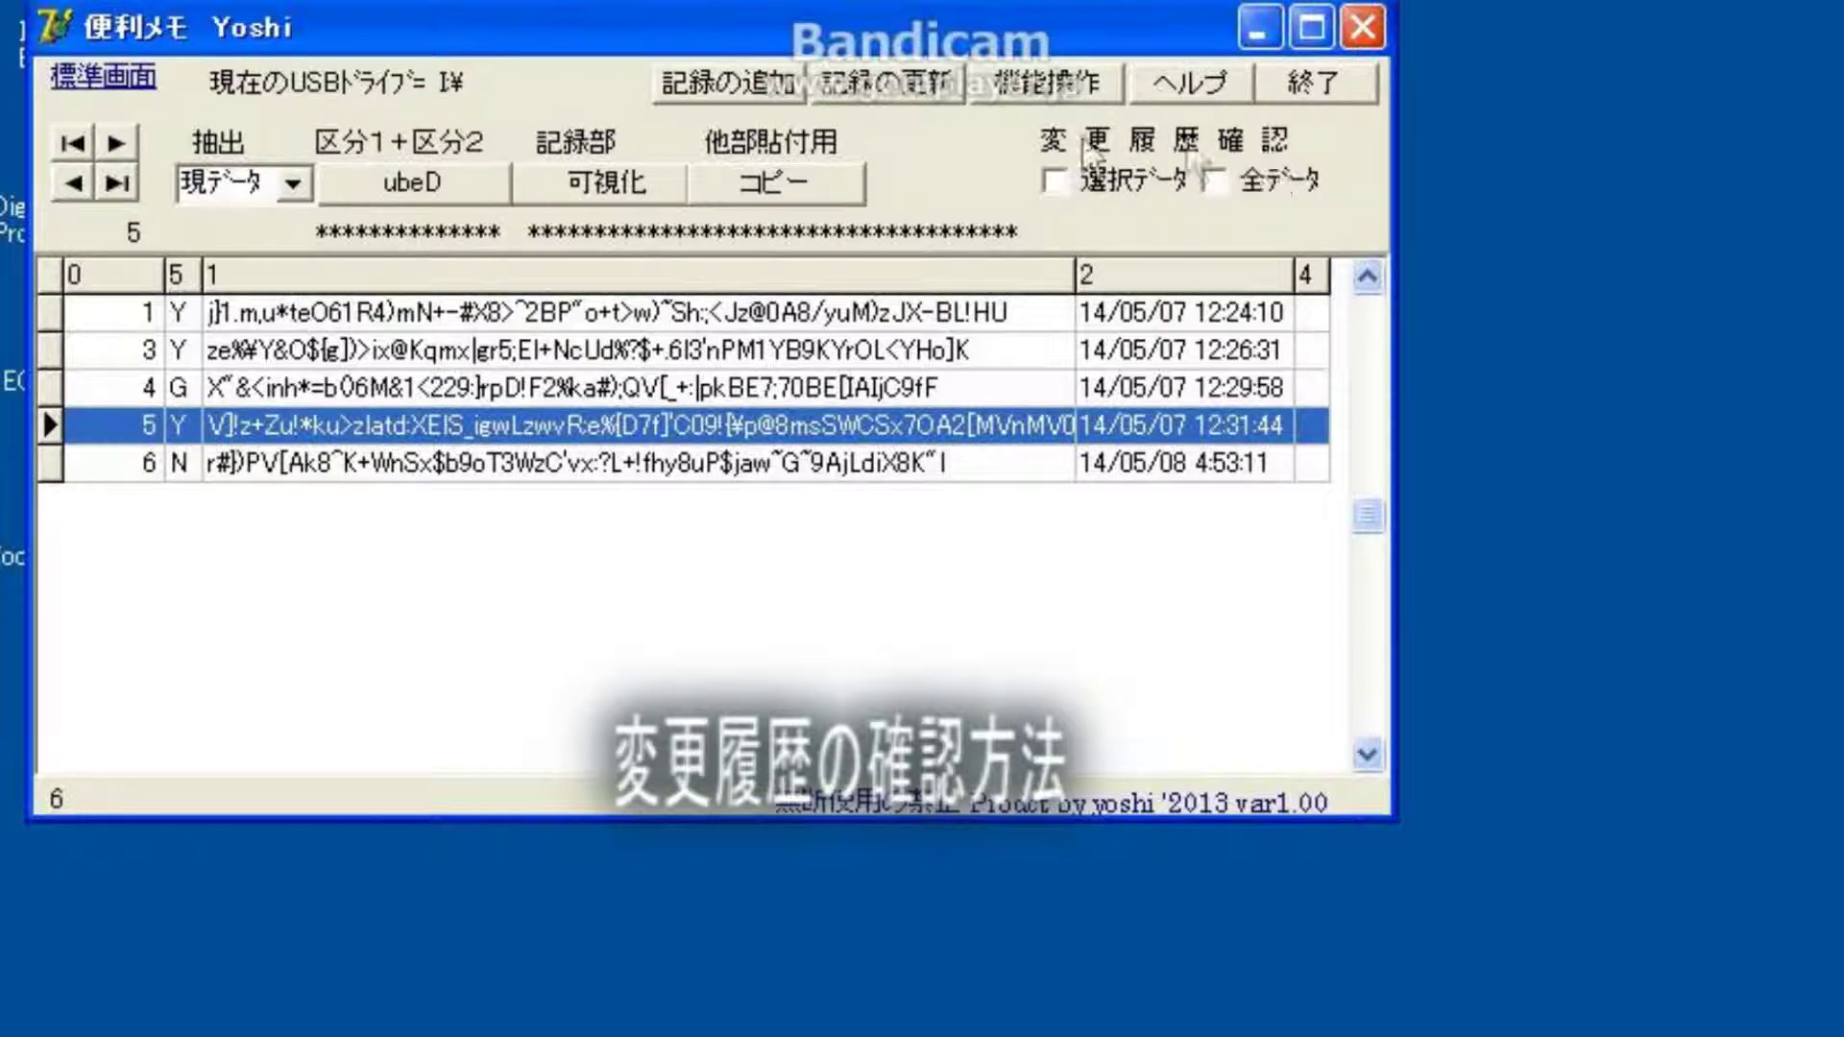
pyautogui.click(1060, 184)
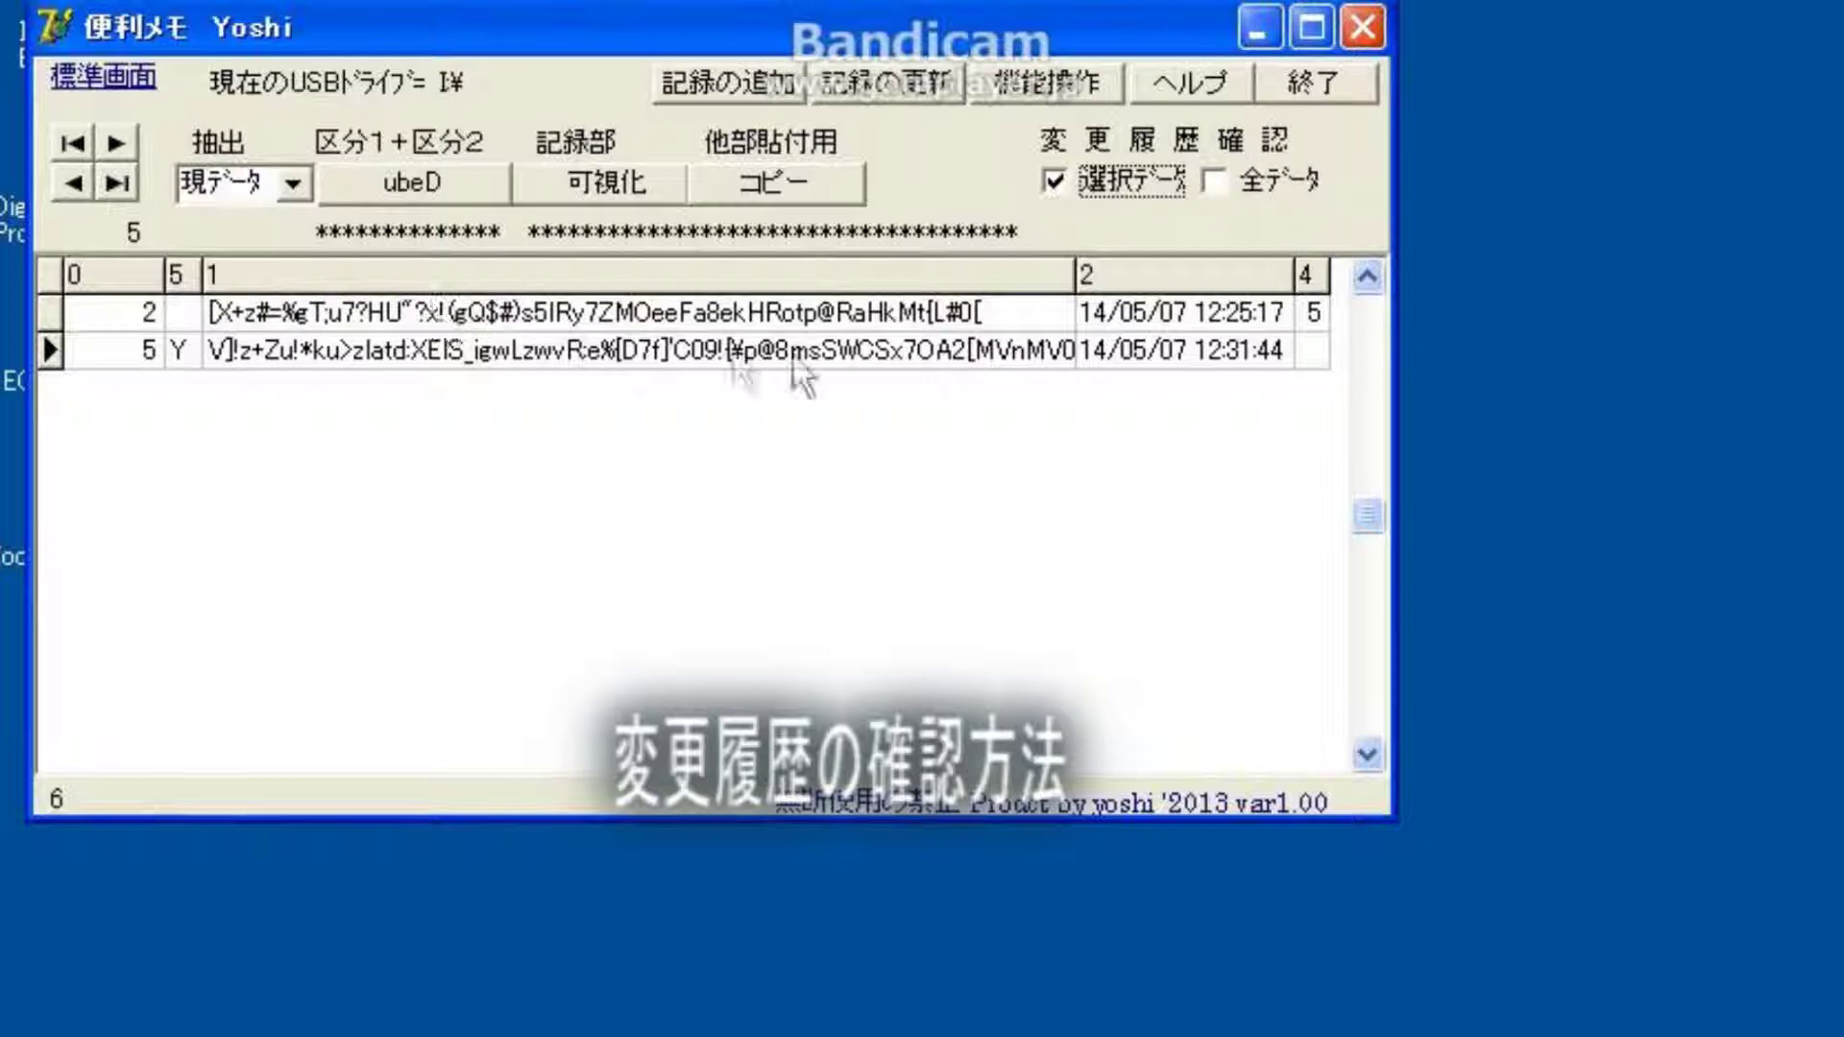
pyautogui.click(814, 312)
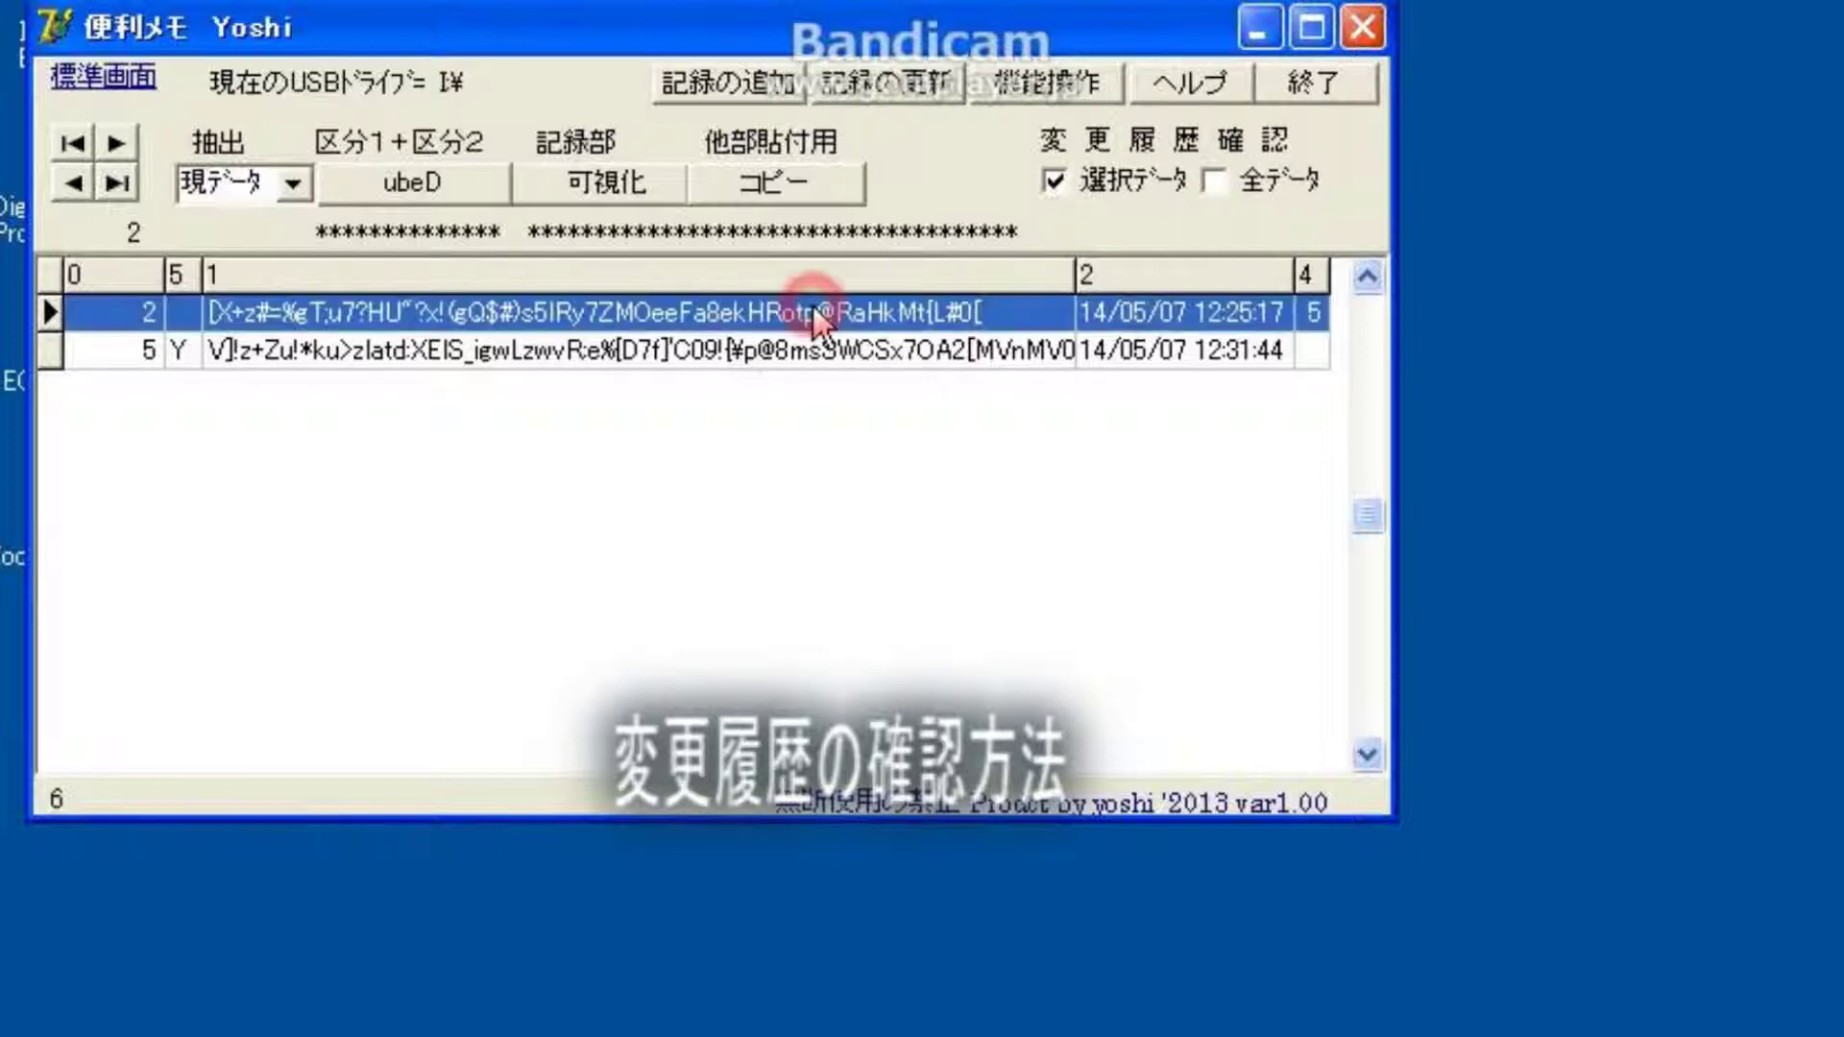
pyautogui.click(642, 181)
pyautogui.click(642, 180)
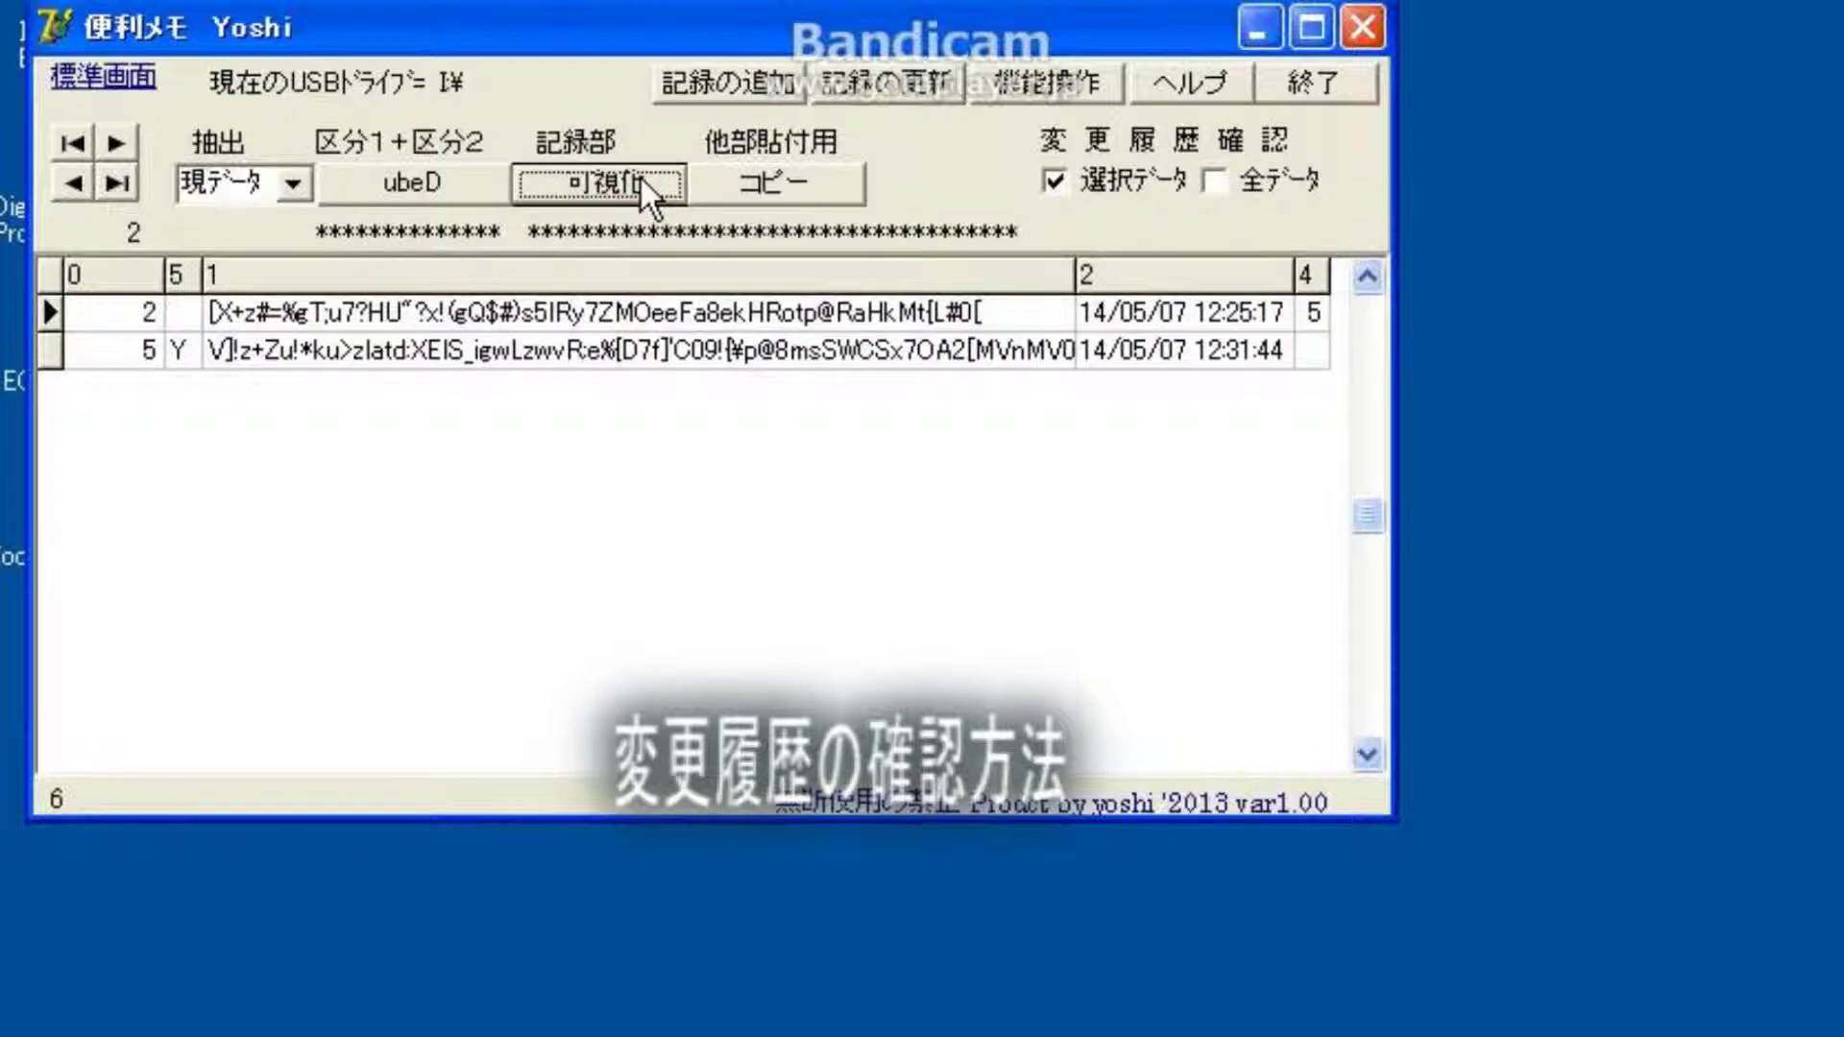
pyautogui.click(646, 355)
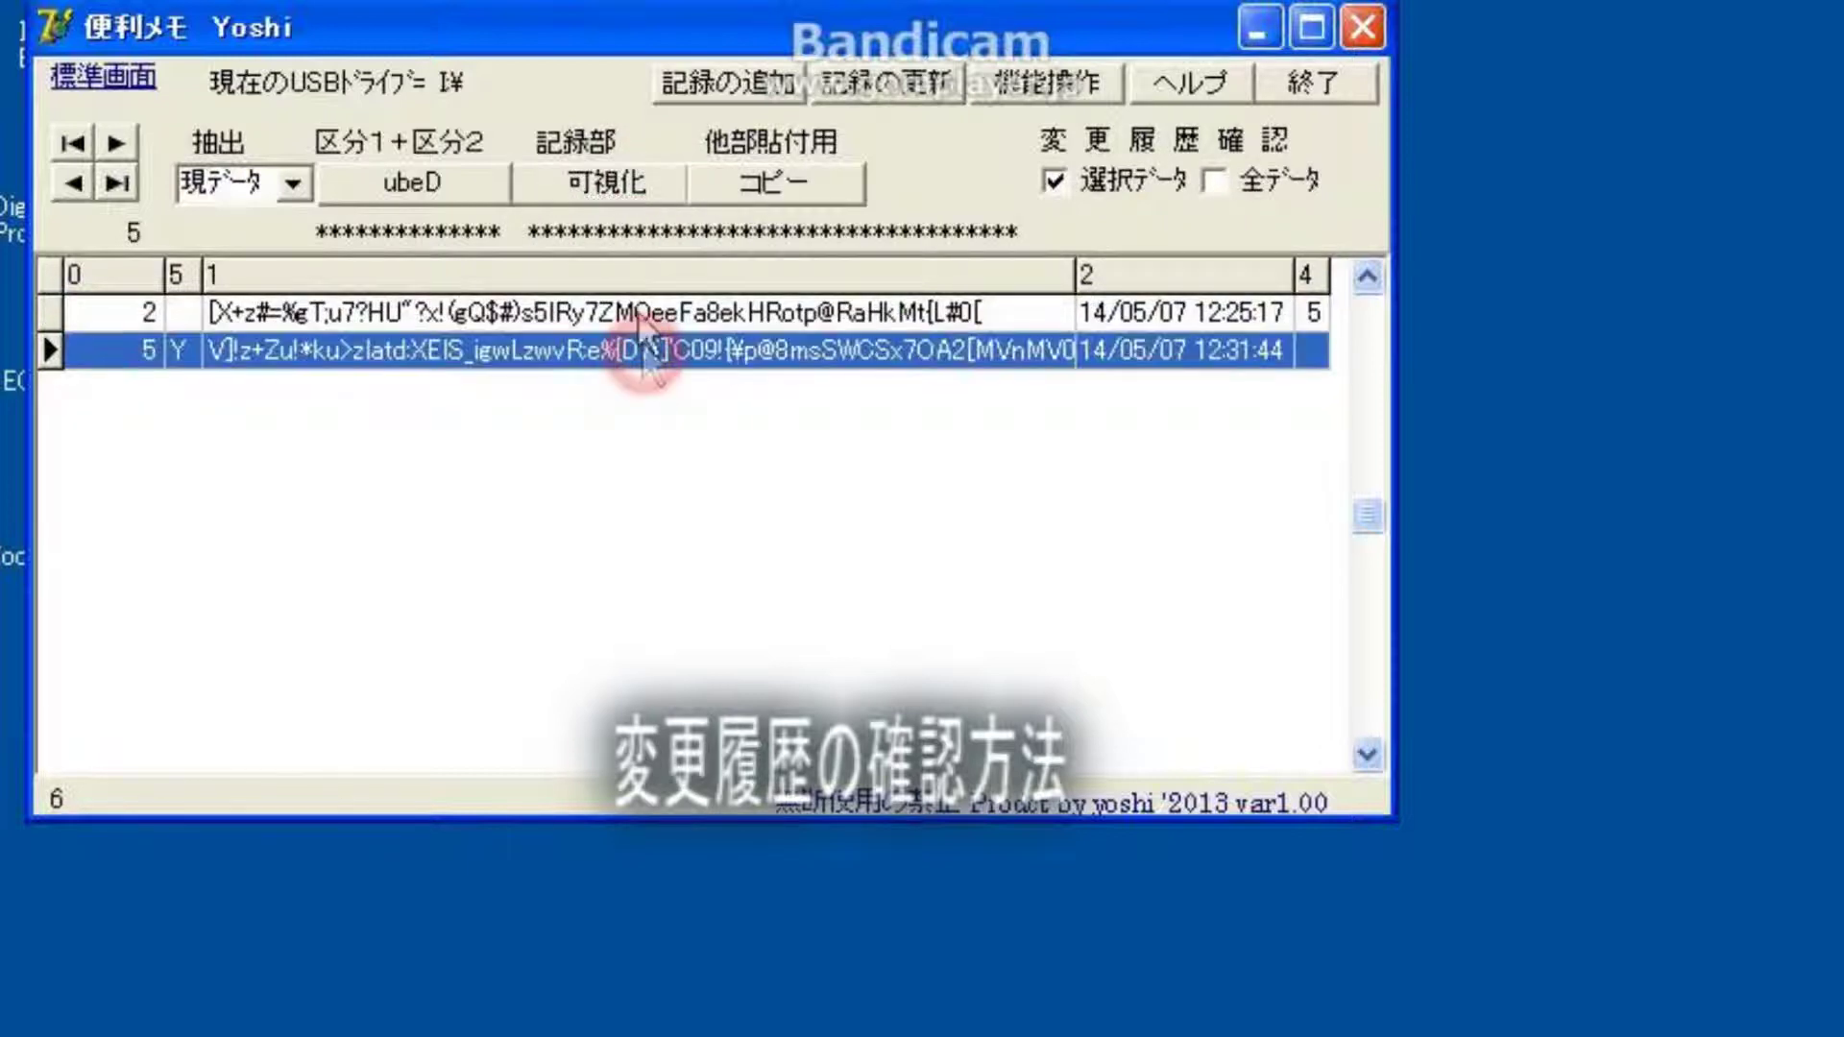
pyautogui.click(626, 182)
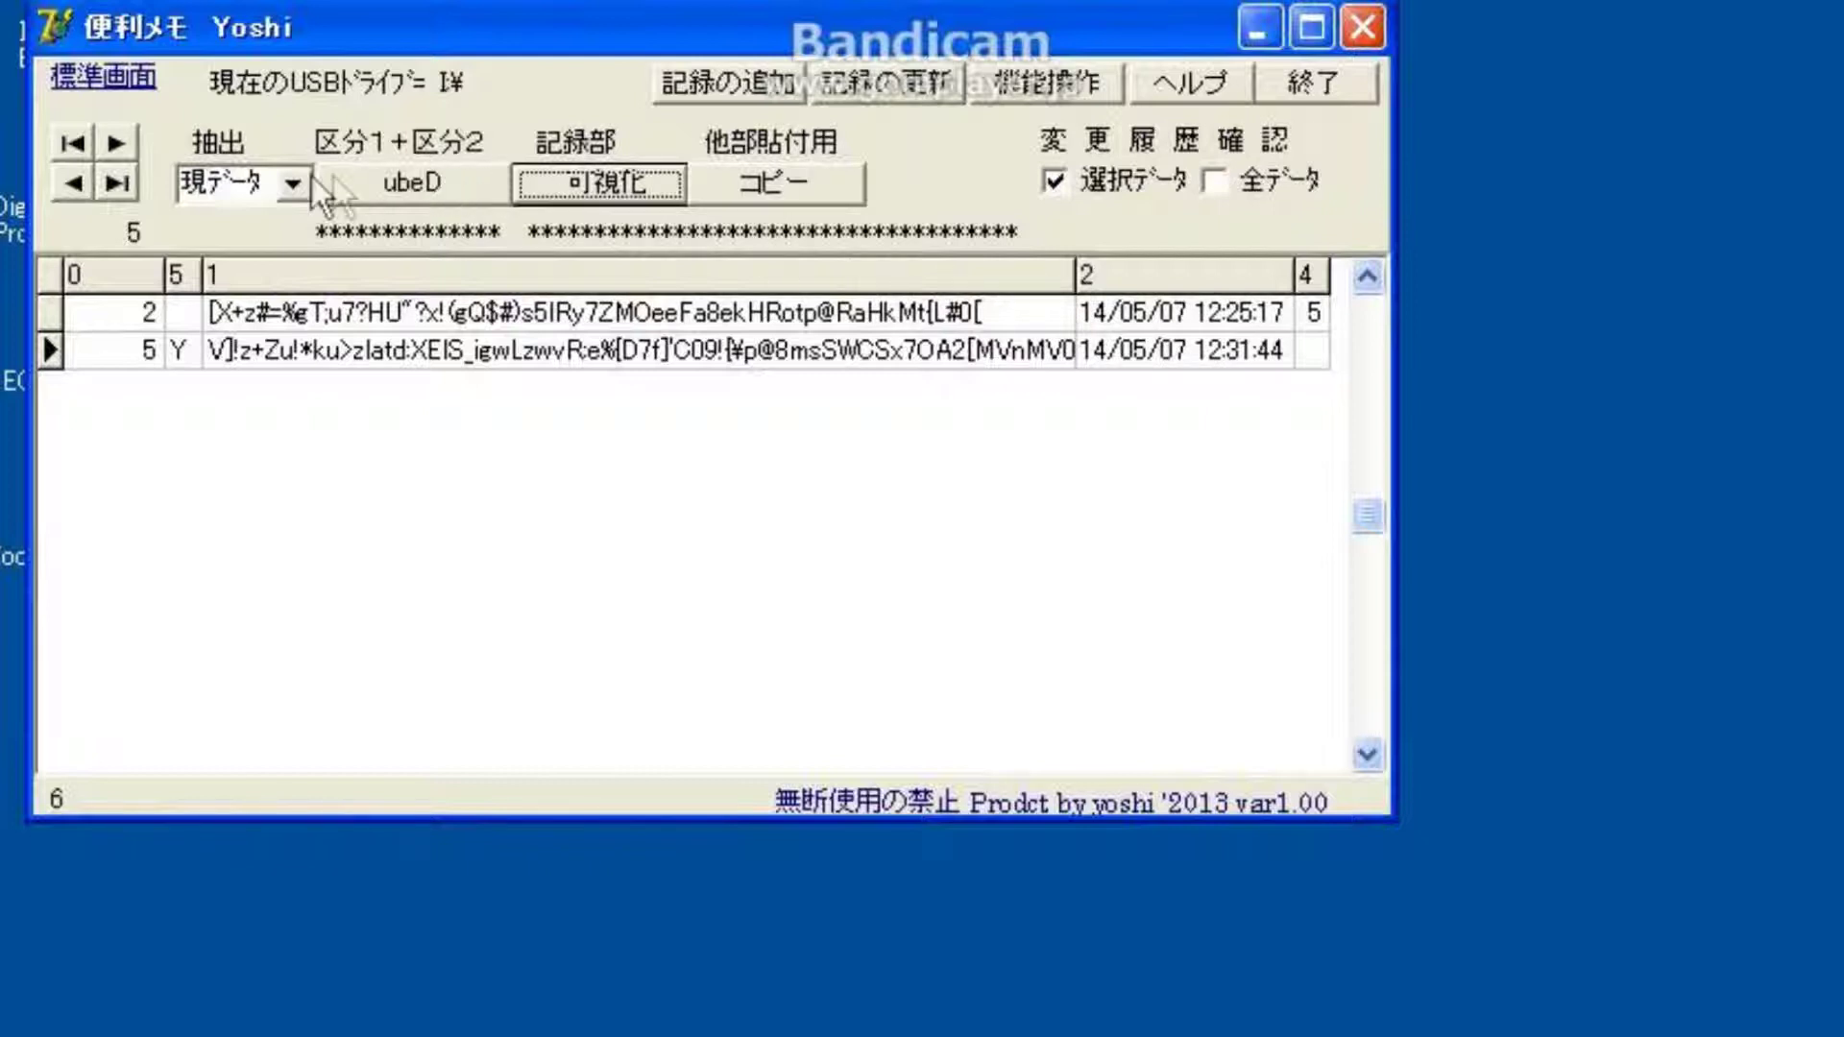
# Step: Close the history of the selected record, and view the change history of all data before returning to the current records
pyautogui.click(1062, 184)
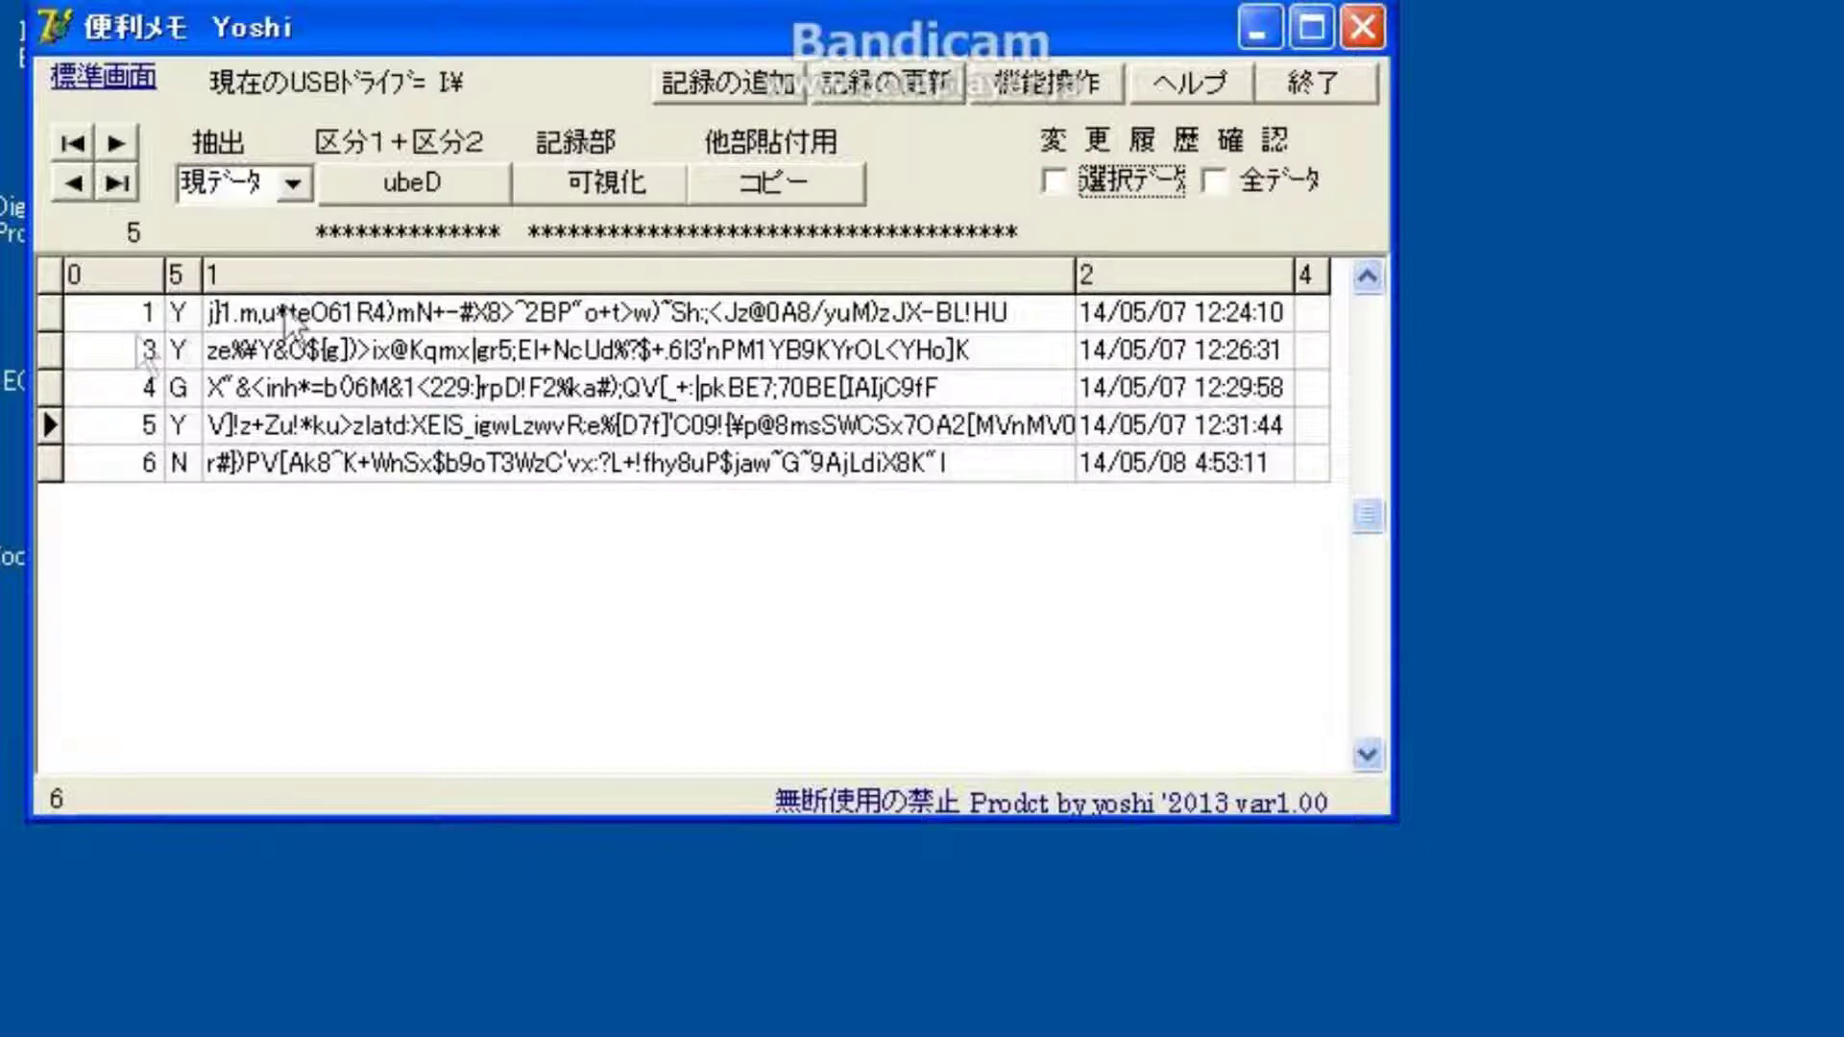
pyautogui.click(1218, 180)
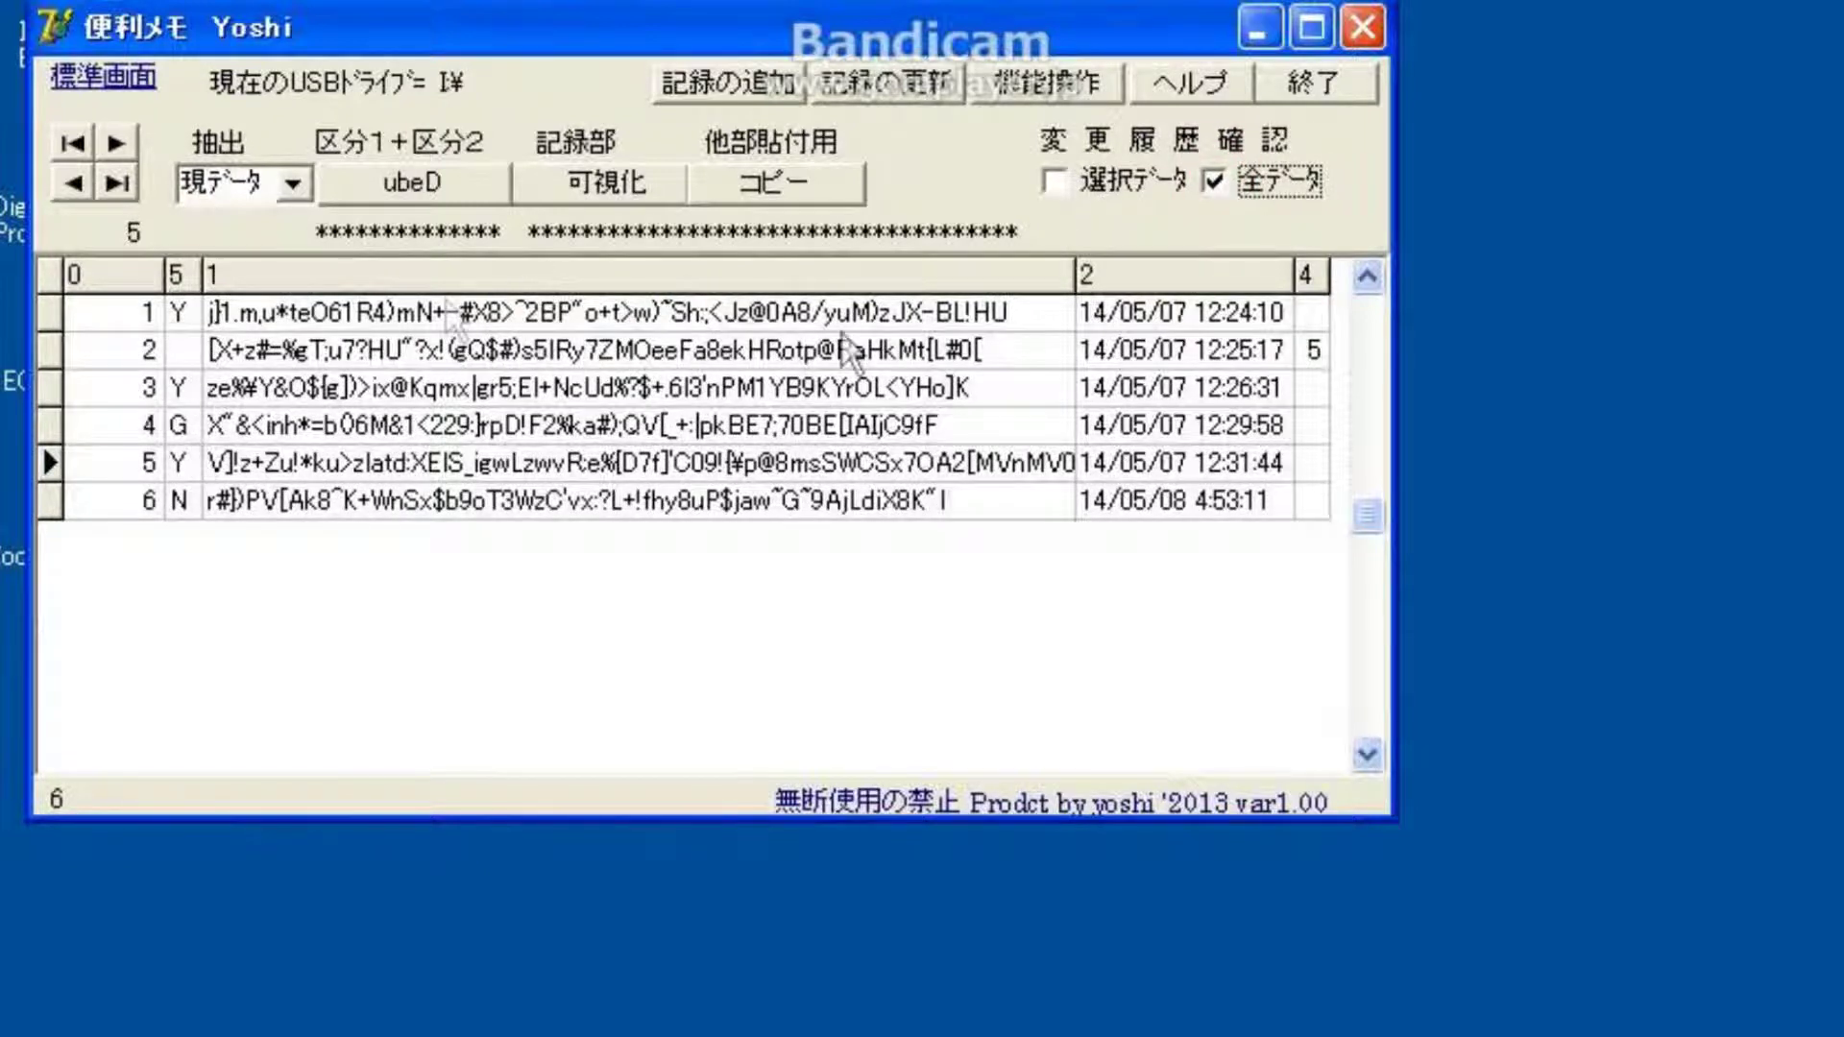
pyautogui.click(1220, 183)
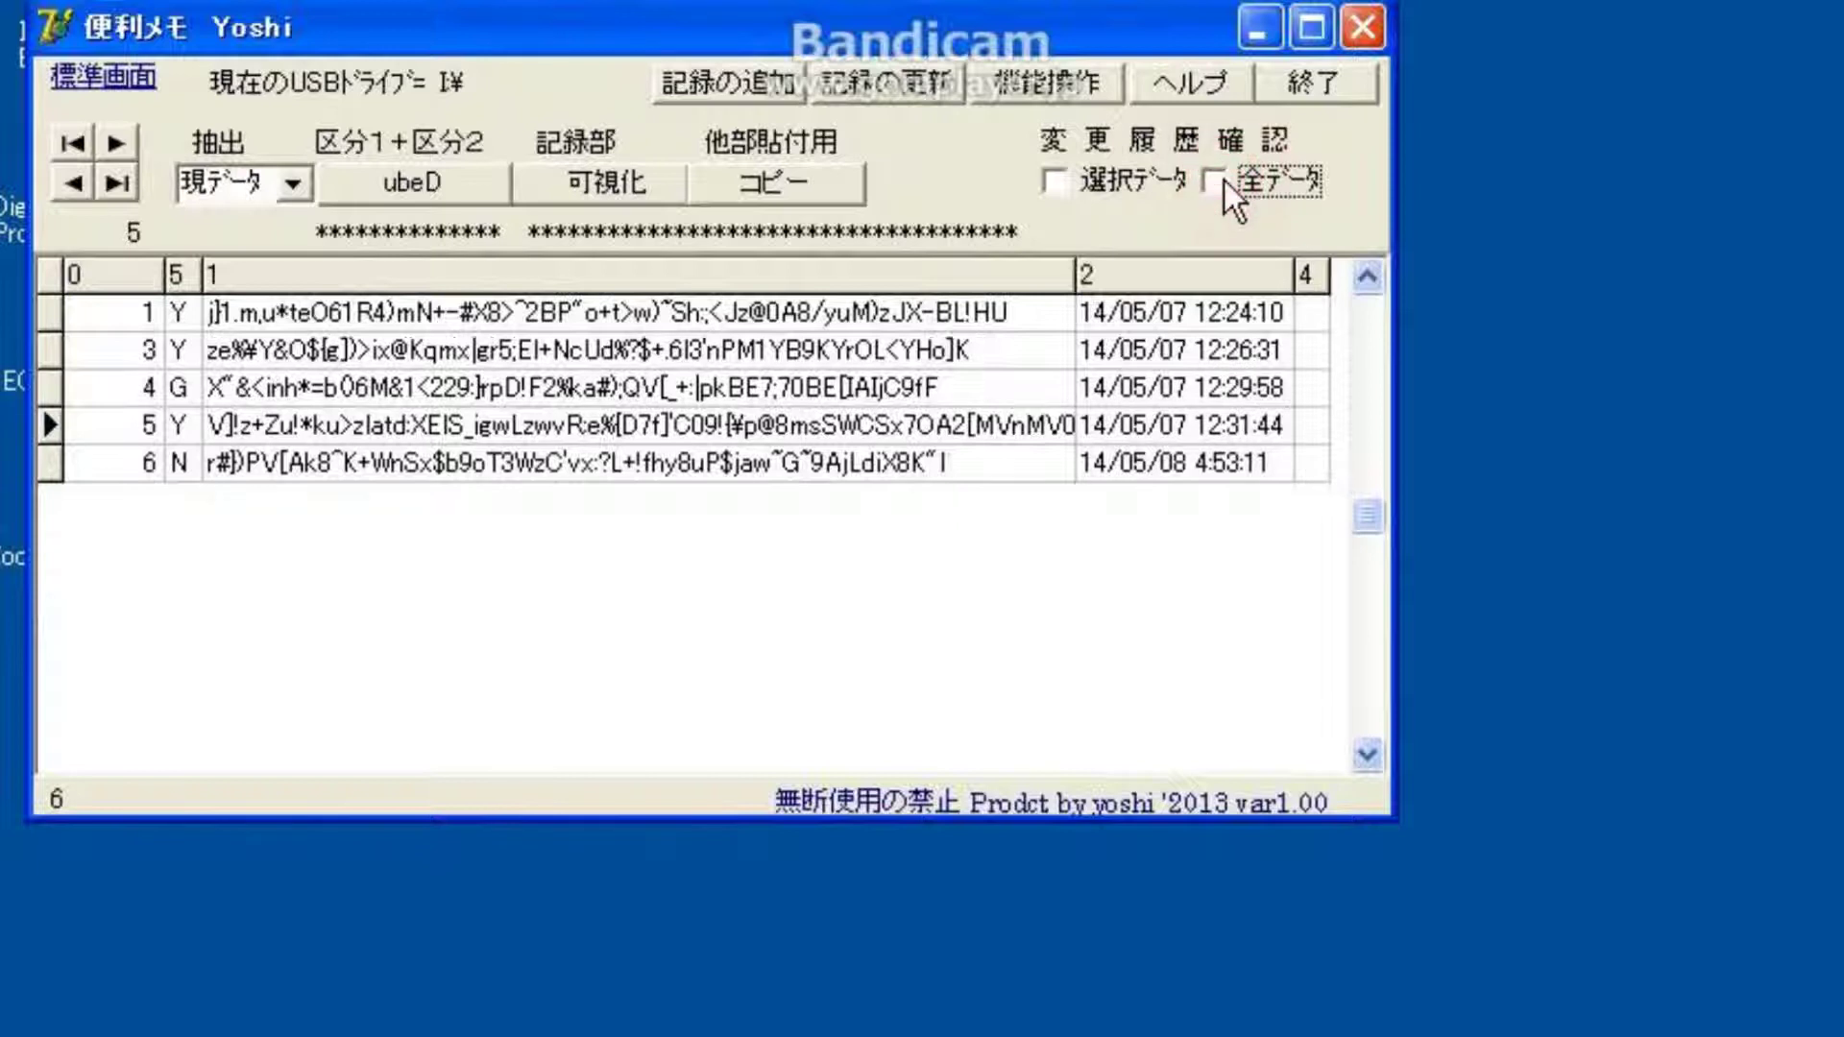
# Step: Check the recorded content and the category text of record 6 by unmasking them briefly before updating
pyautogui.click(419, 467)
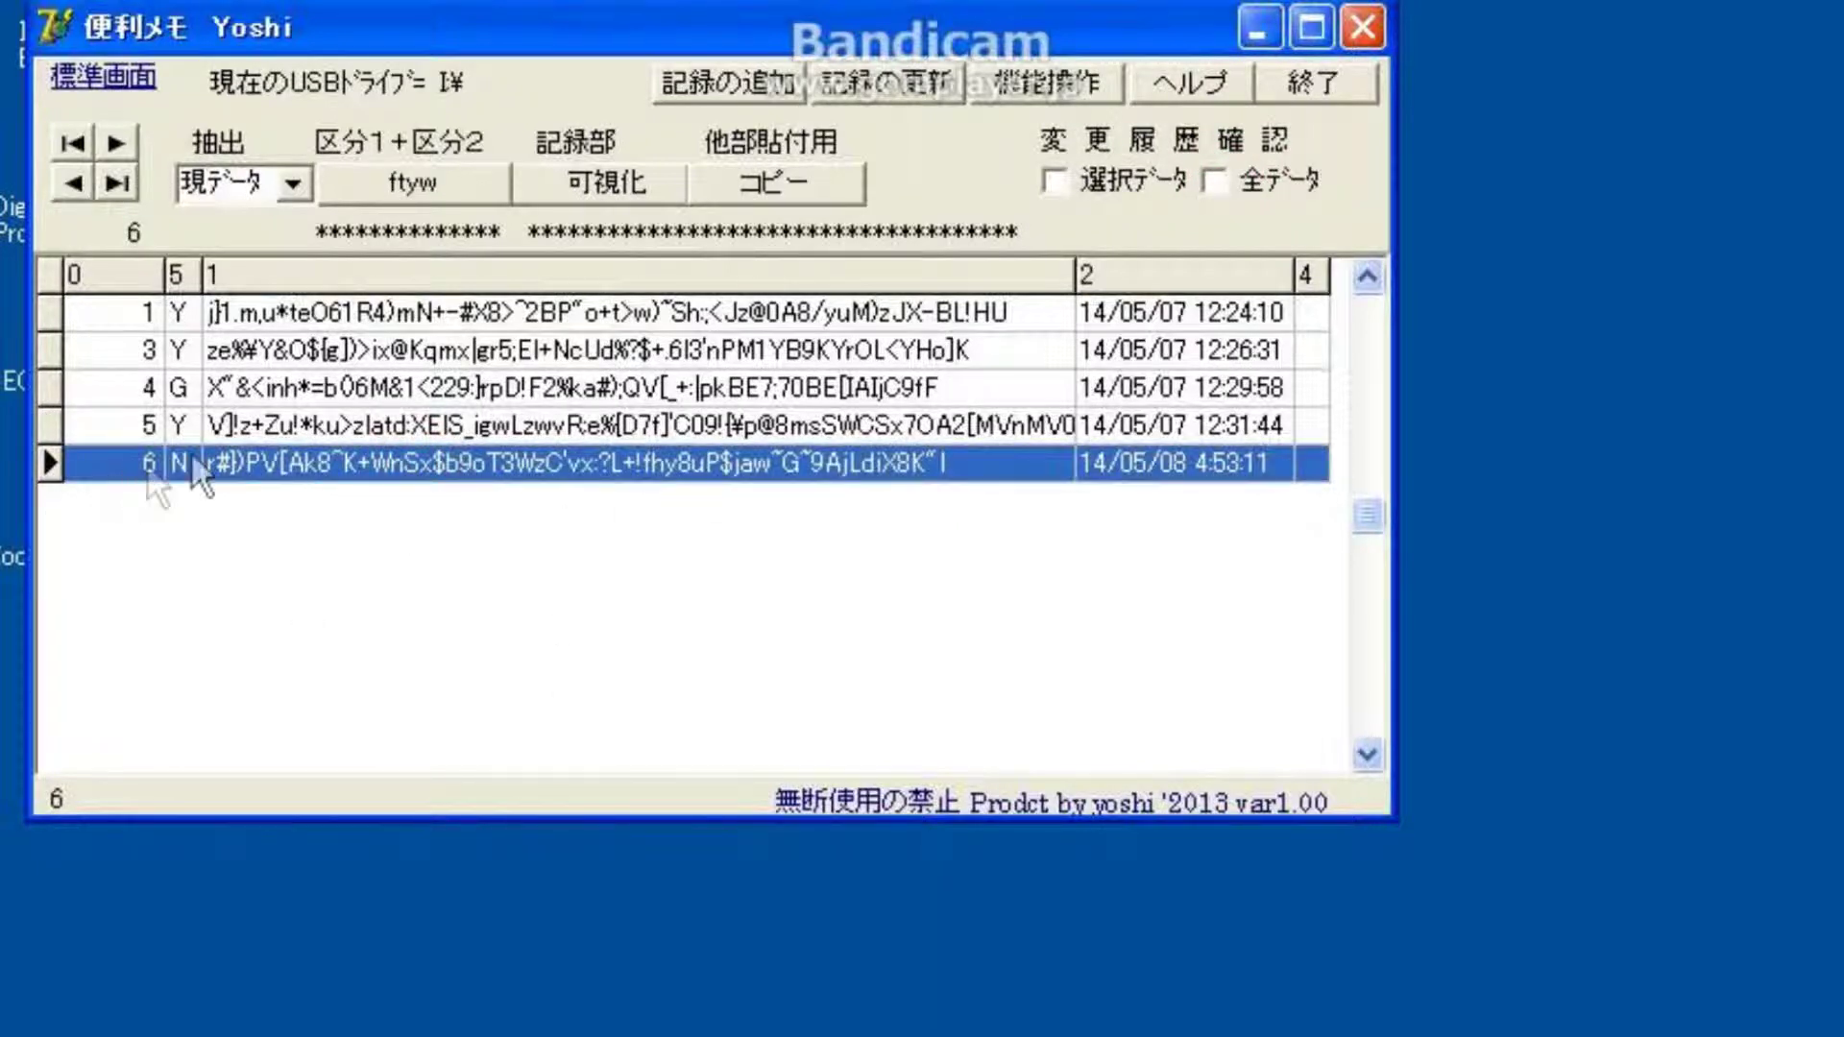
pyautogui.click(609, 182)
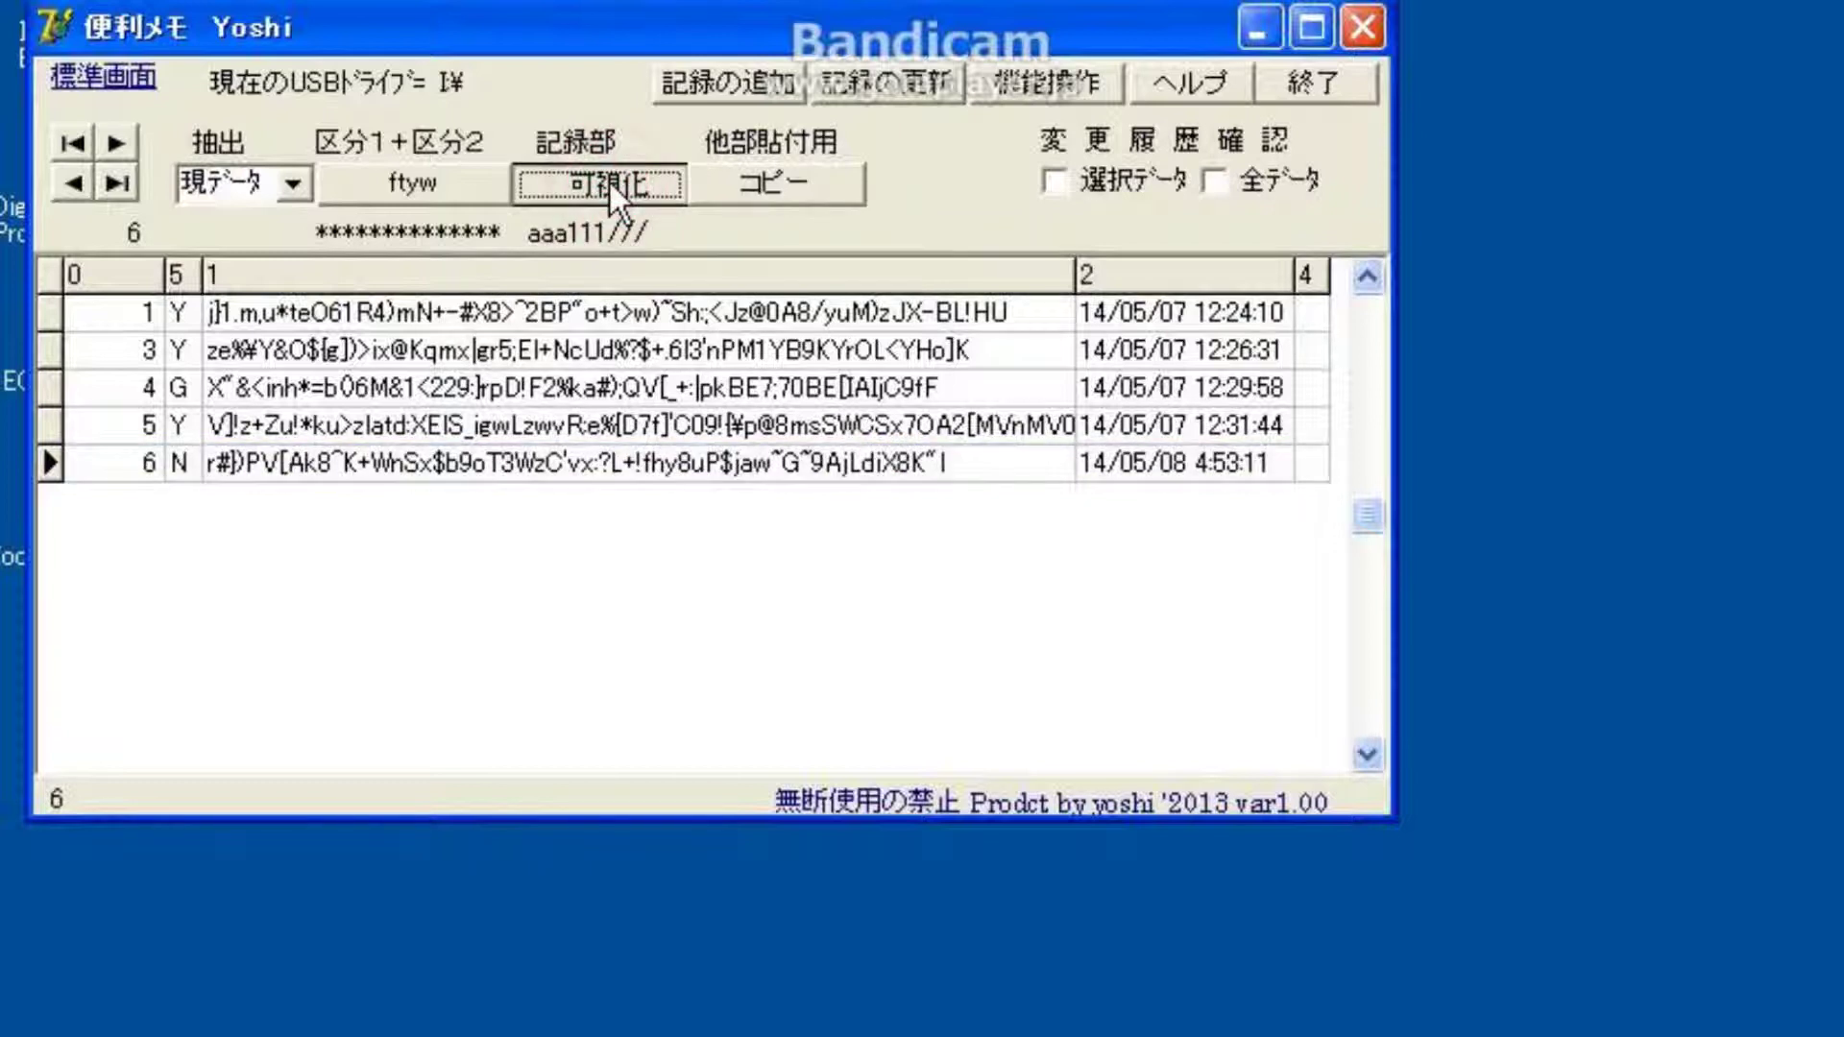
pyautogui.click(475, 180)
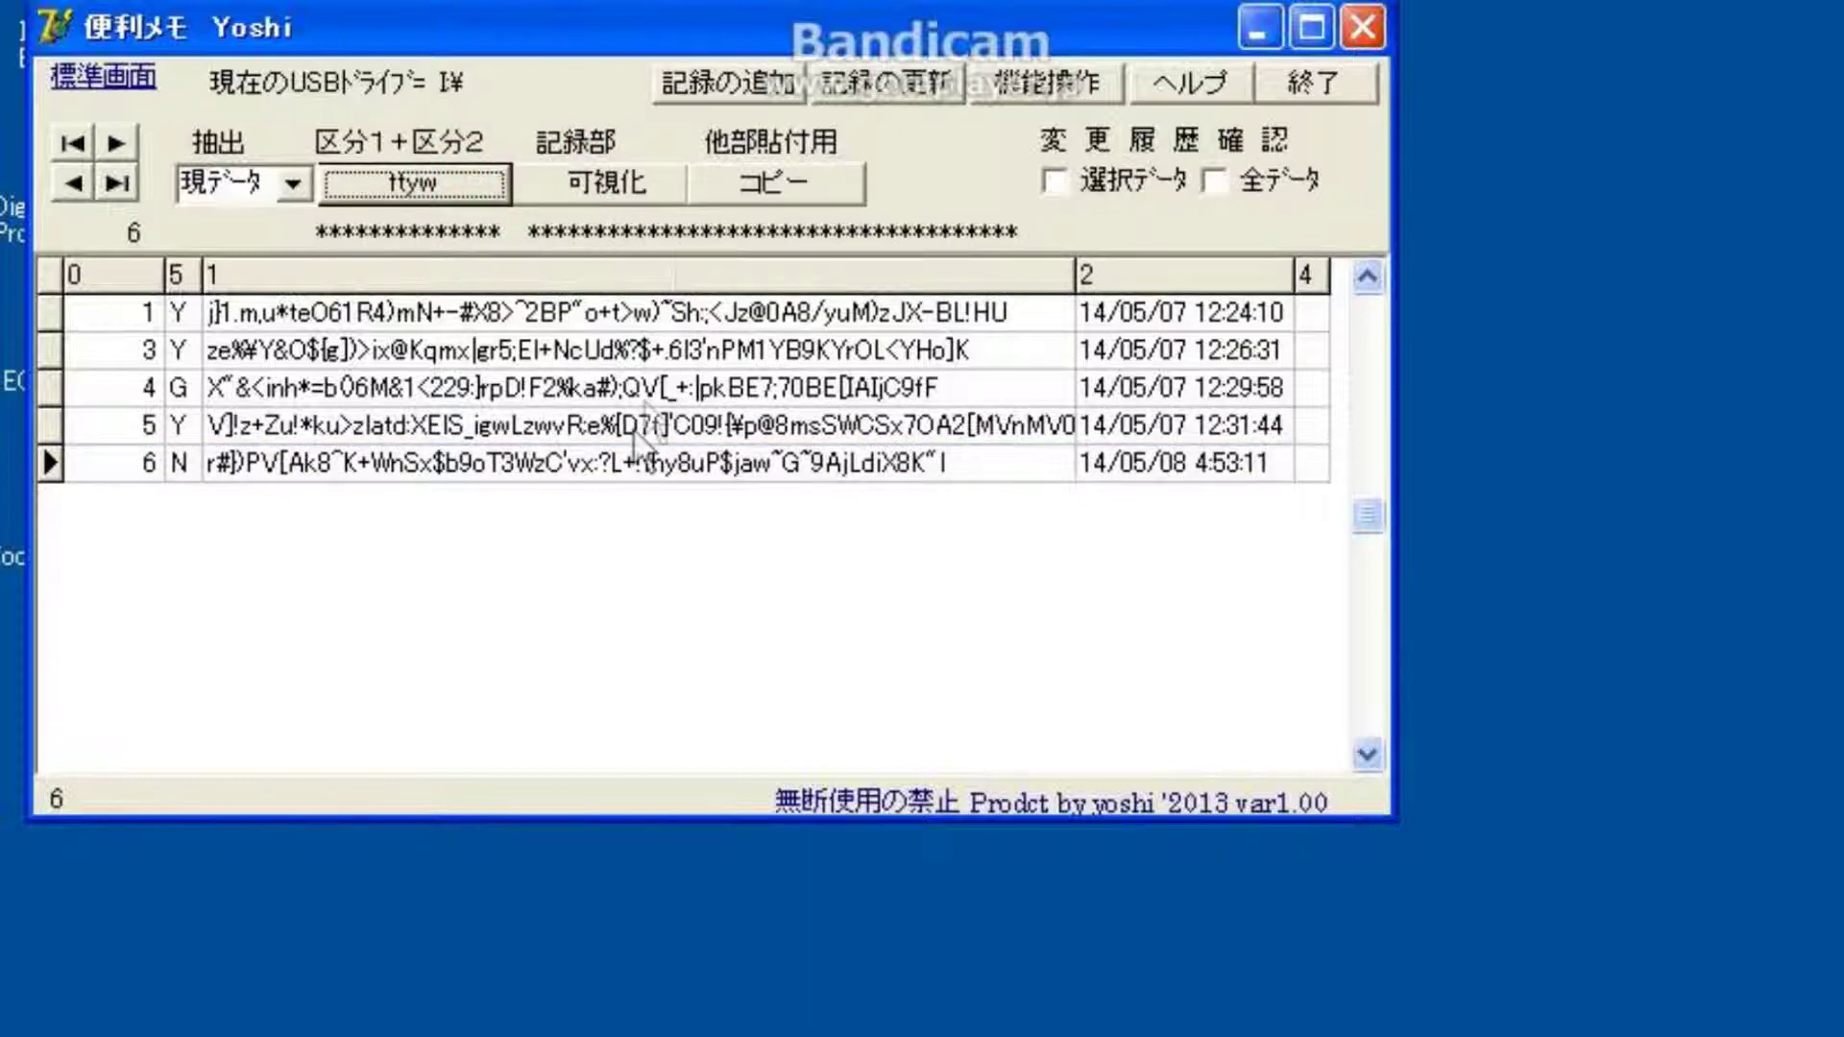
# Step: Open record 6 for updating, moving the confirmation dialog into view and accepting record 6 as the target
pyautogui.click(864, 96)
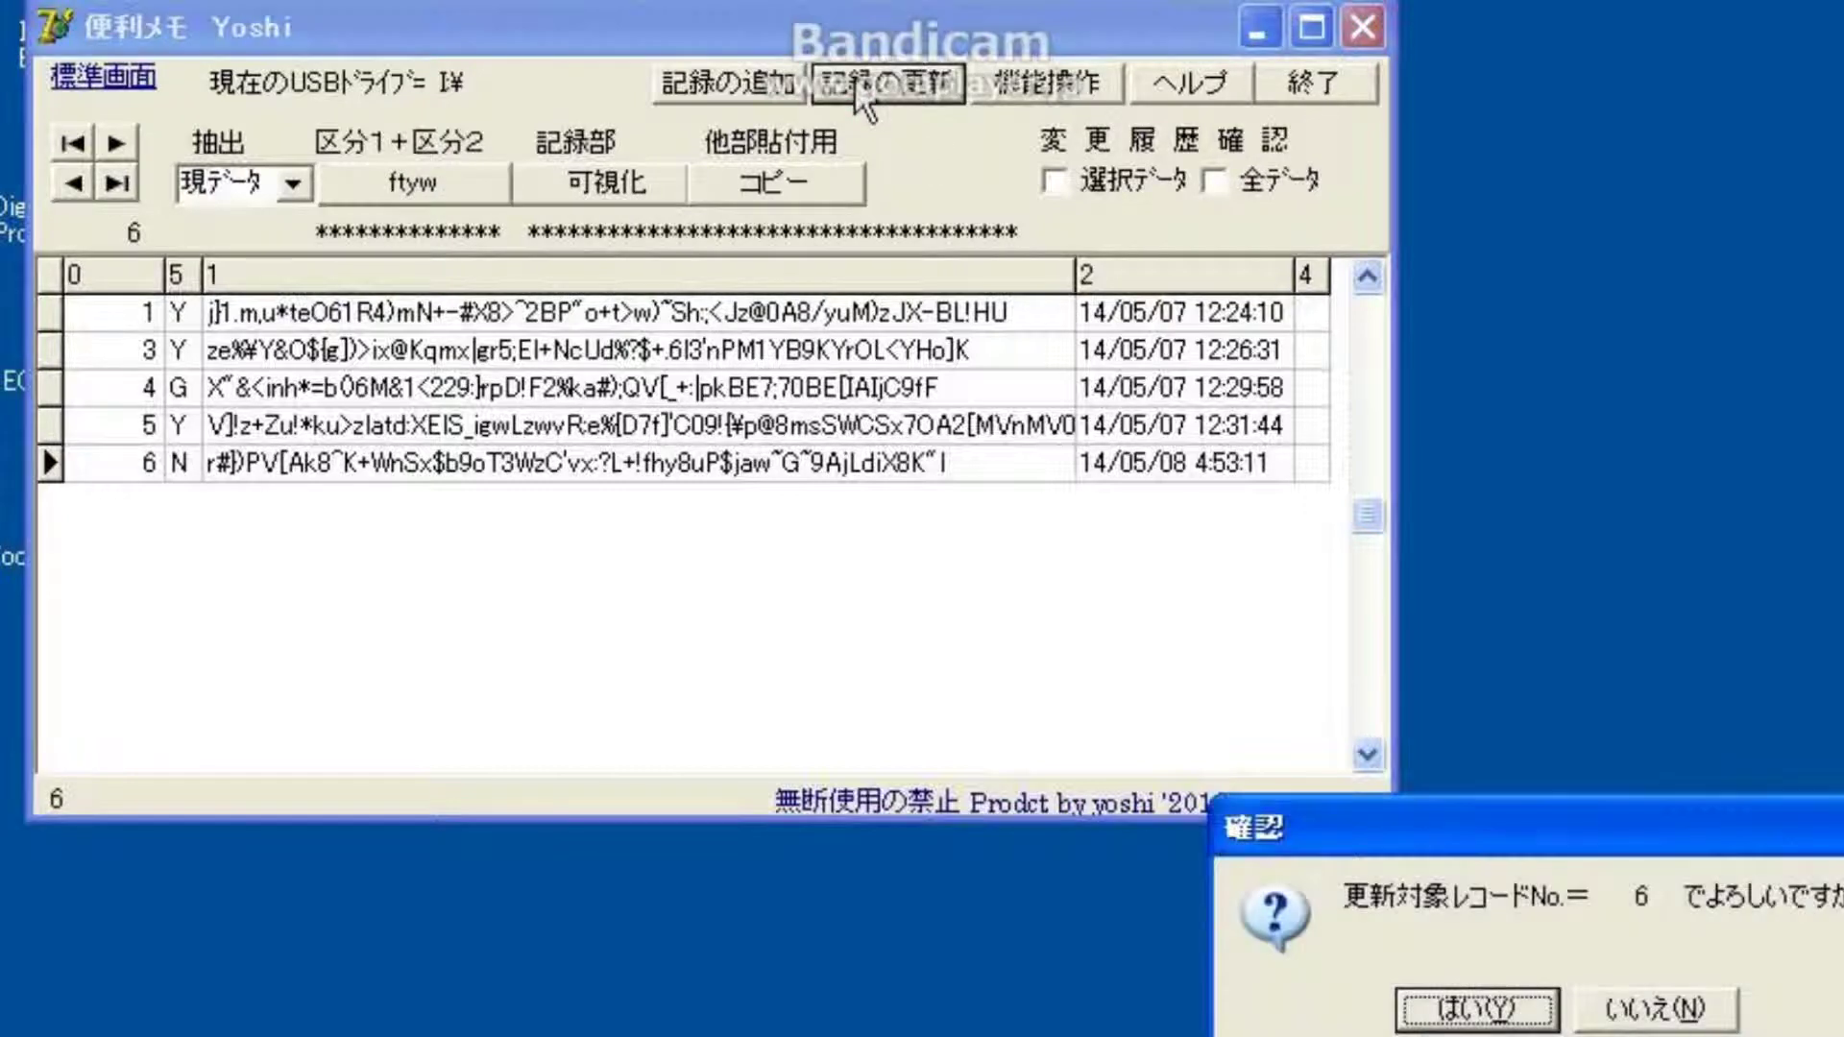
pyautogui.moveTo(1344, 850); pyautogui.dragTo(559, 561)
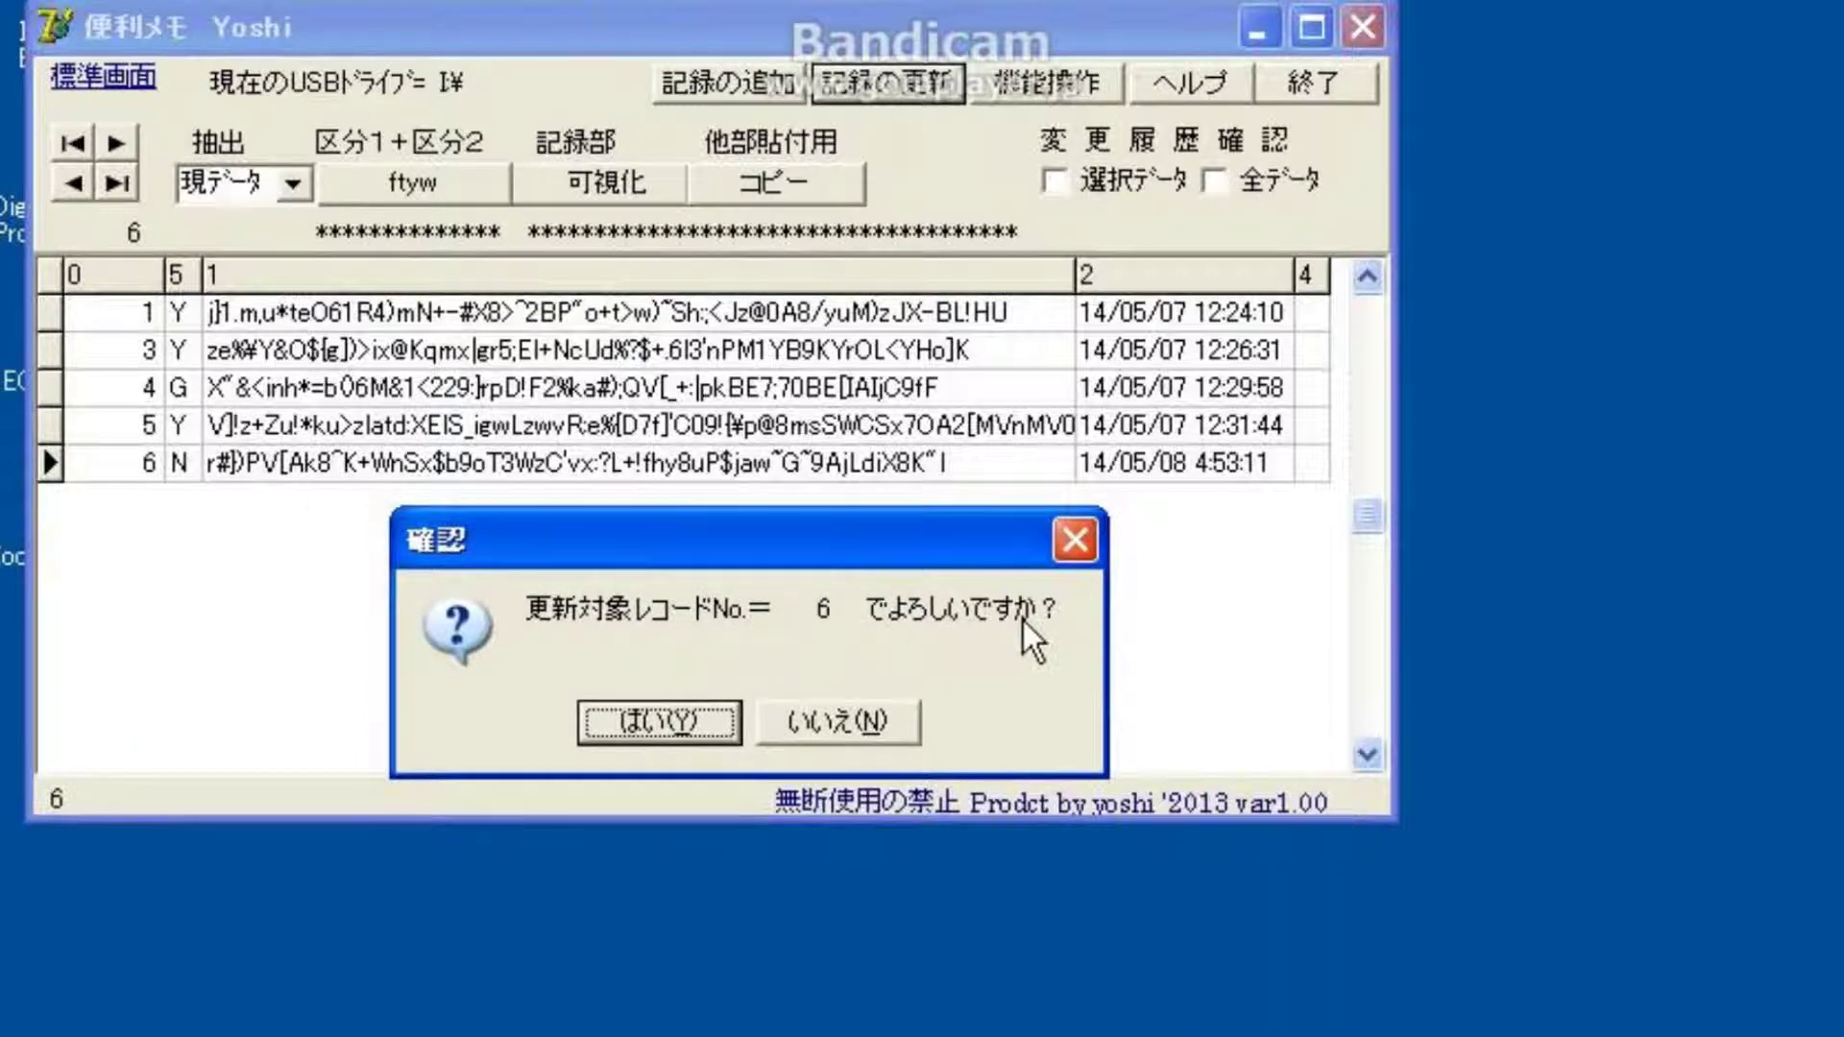
pyautogui.click(672, 725)
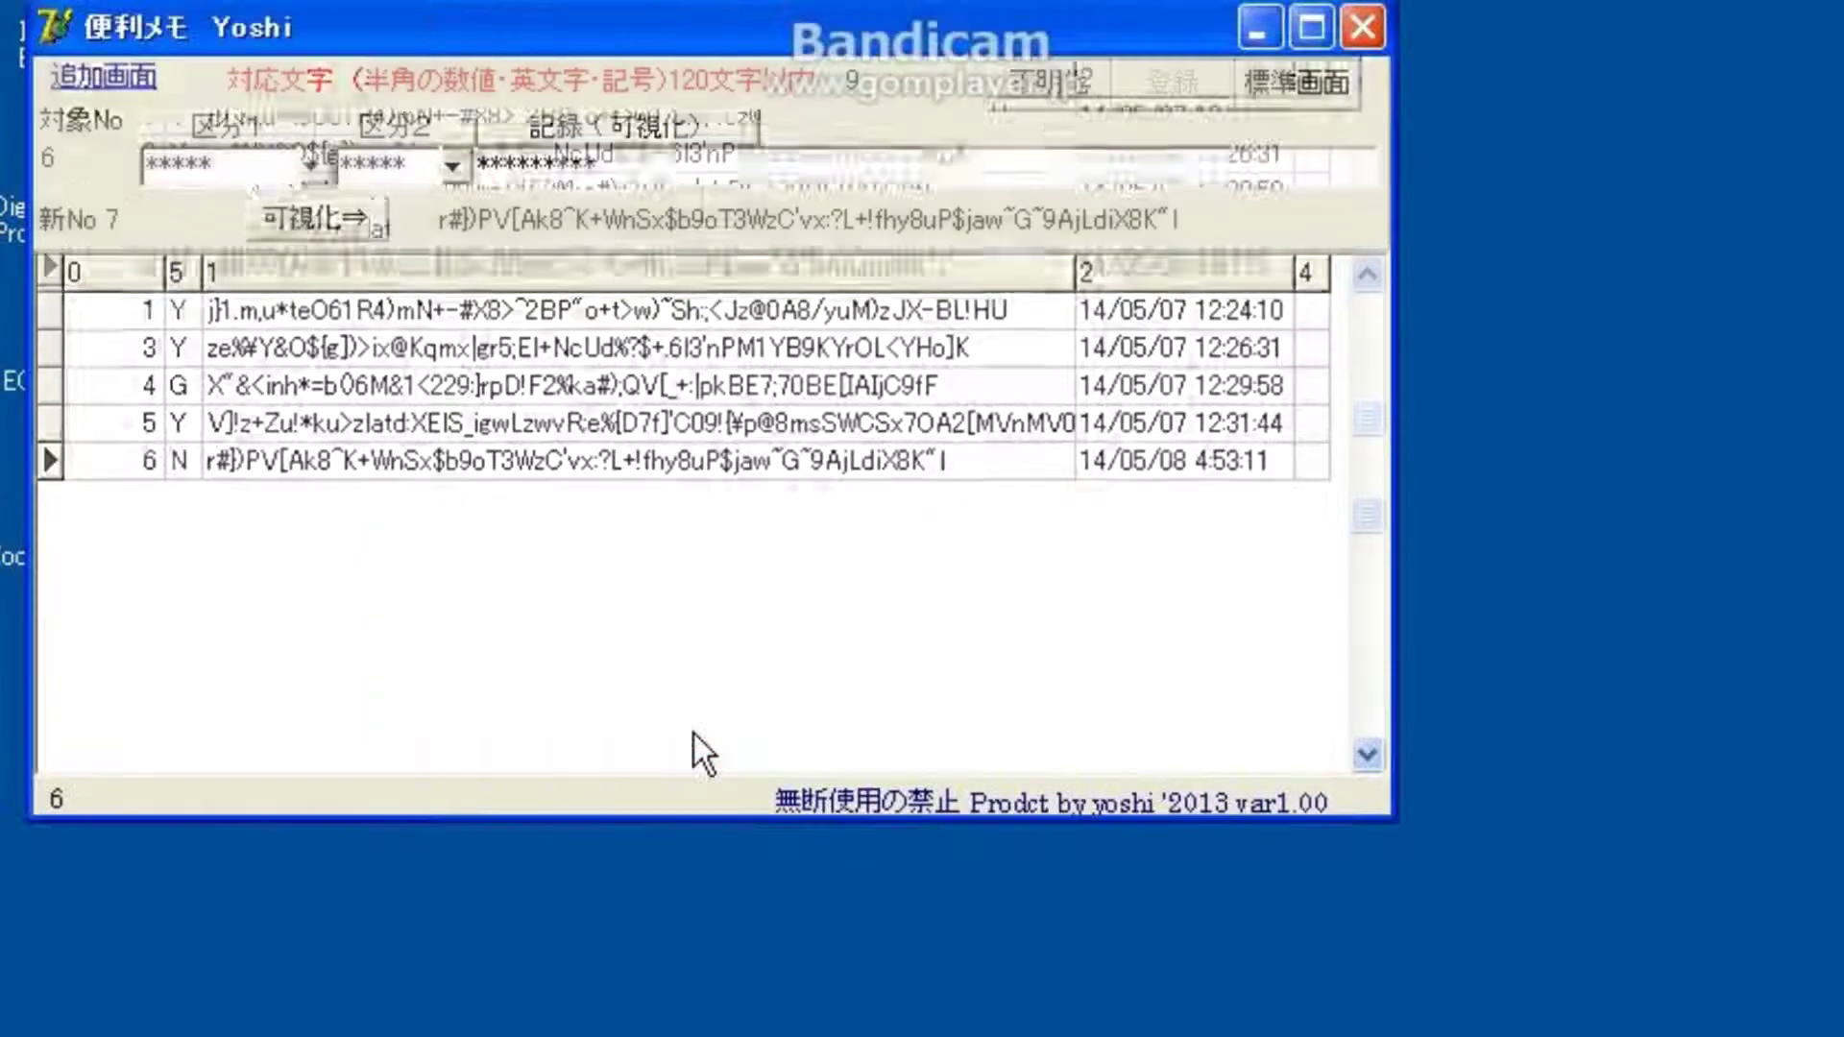
# Step: Briefly unmask 区分1, 区分2 and the 記録 entry on record 6's update screen to check them
pyautogui.click(245, 129)
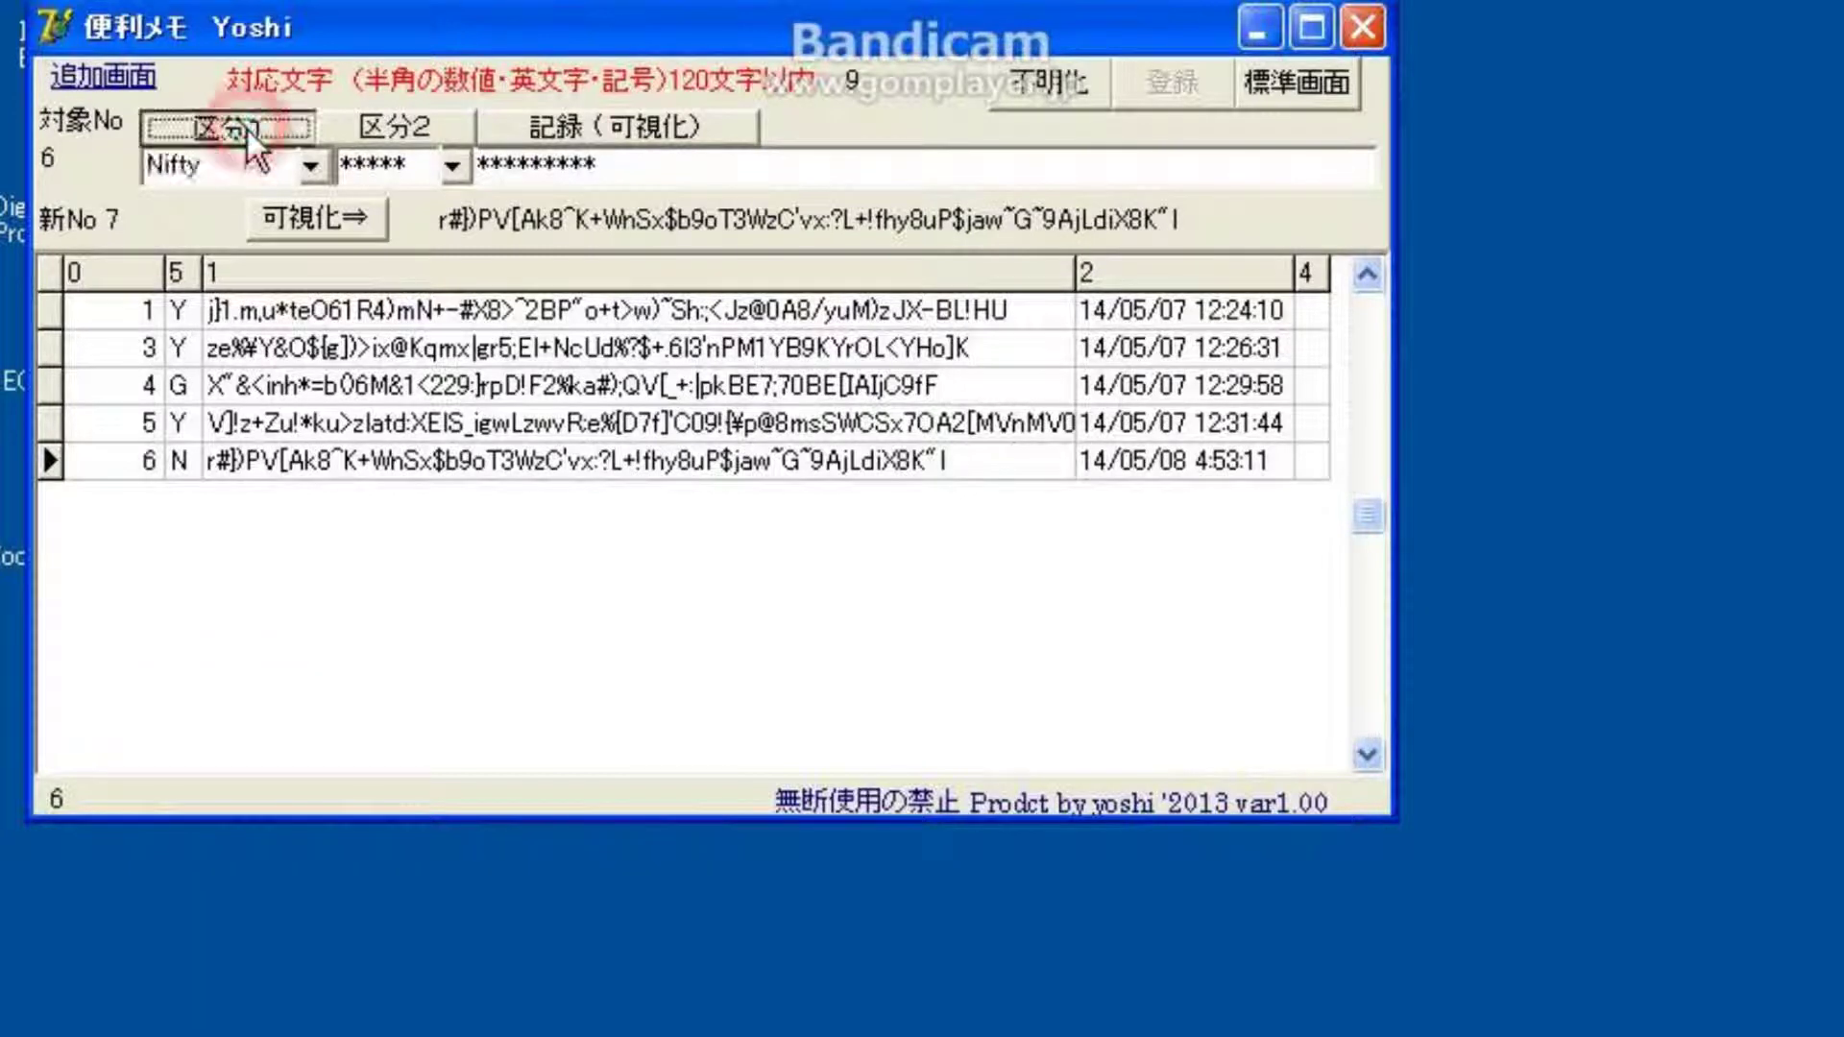
pyautogui.click(394, 125)
pyautogui.click(672, 127)
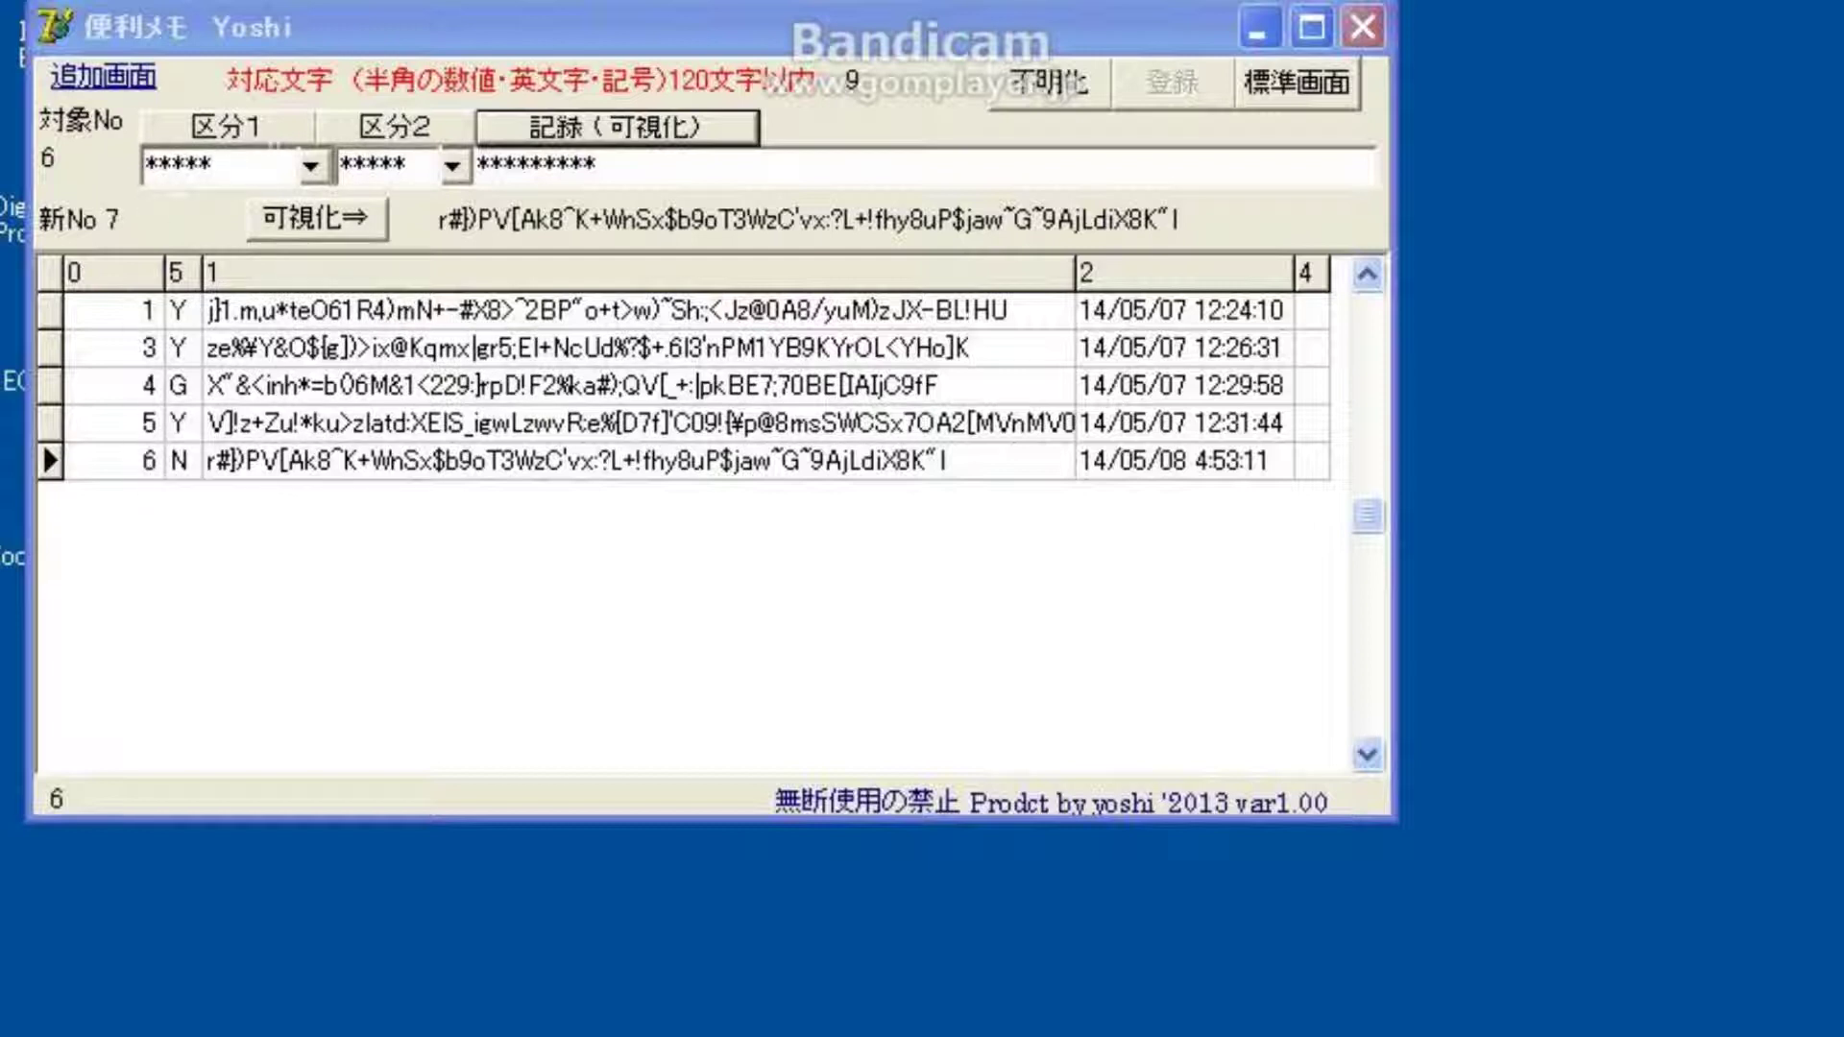
pyautogui.click(562, 140)
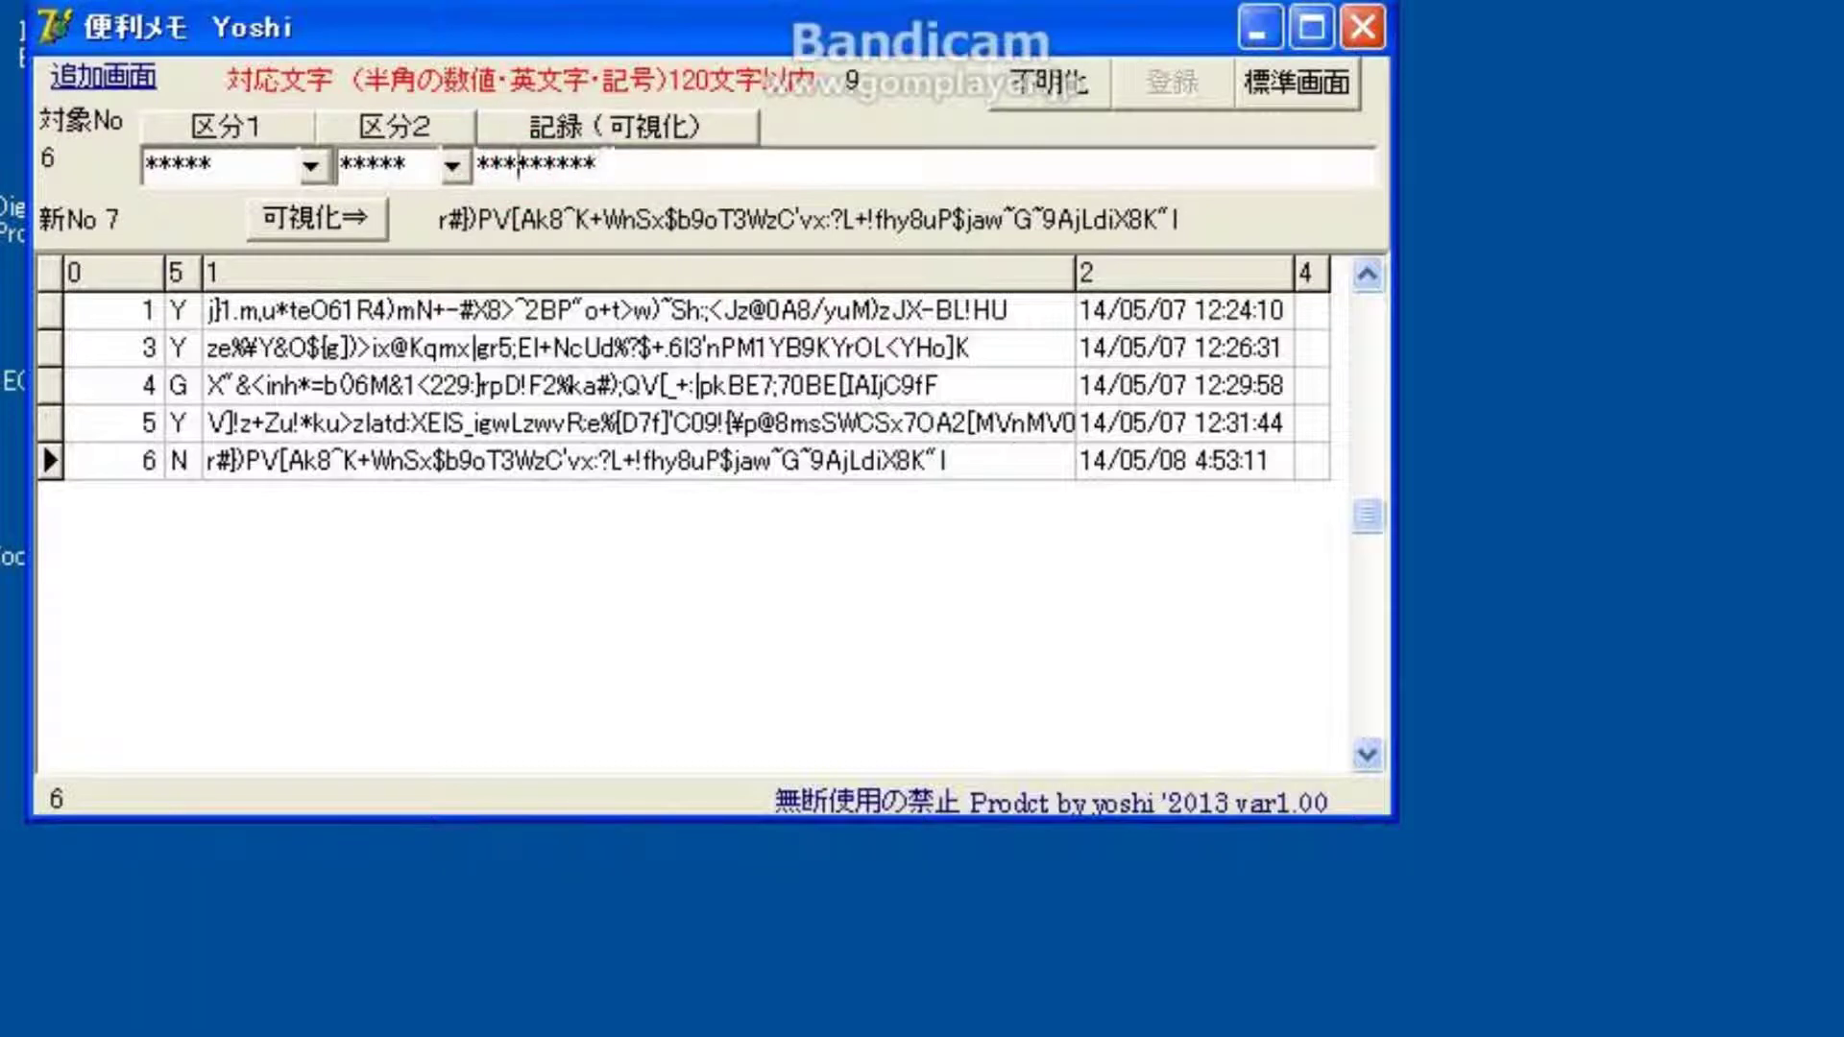
# Step: Append two characters to the end of the password in record 6's 記録 field
pyautogui.click(605, 166)
pyautogui.click(600, 169)
pyautogui.click(484, 163)
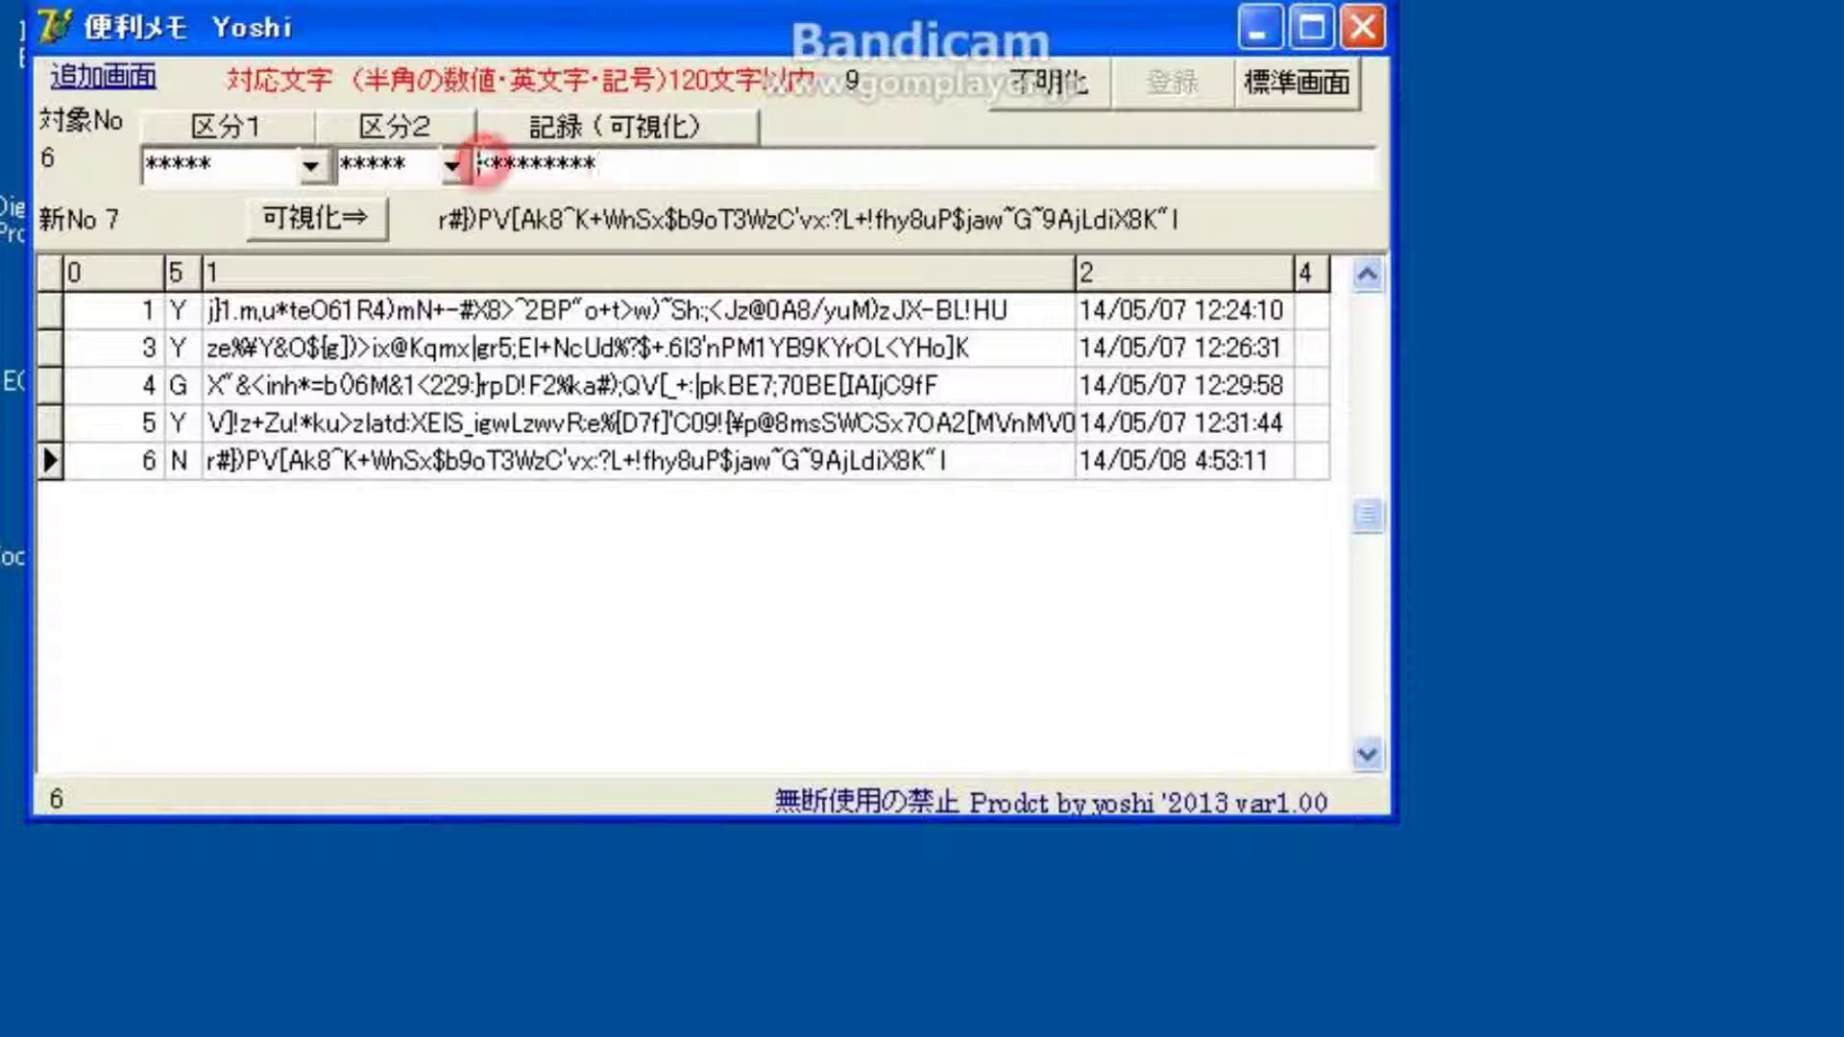
pyautogui.click(599, 163)
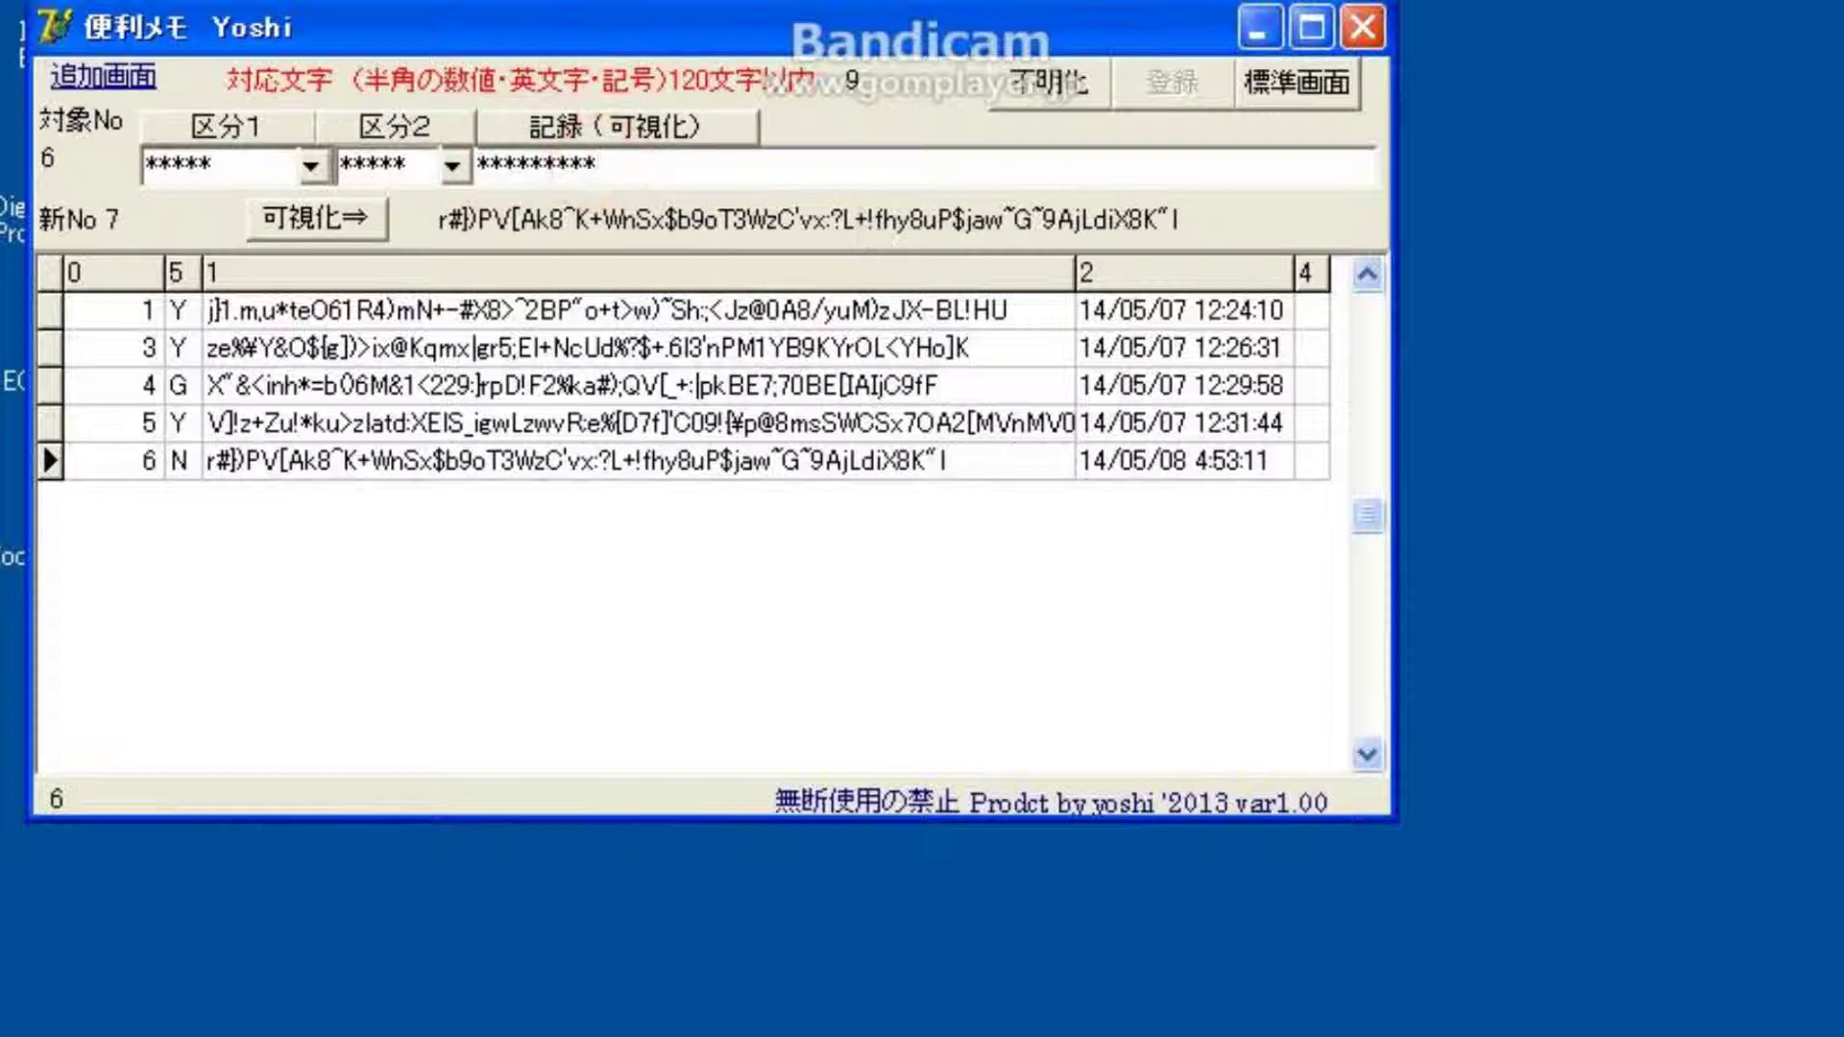
pyautogui.write('**')
# Step: Unmask the edited 記録 entry to check it, encrypt the updated record, and decode the result for verification
pyautogui.click(598, 125)
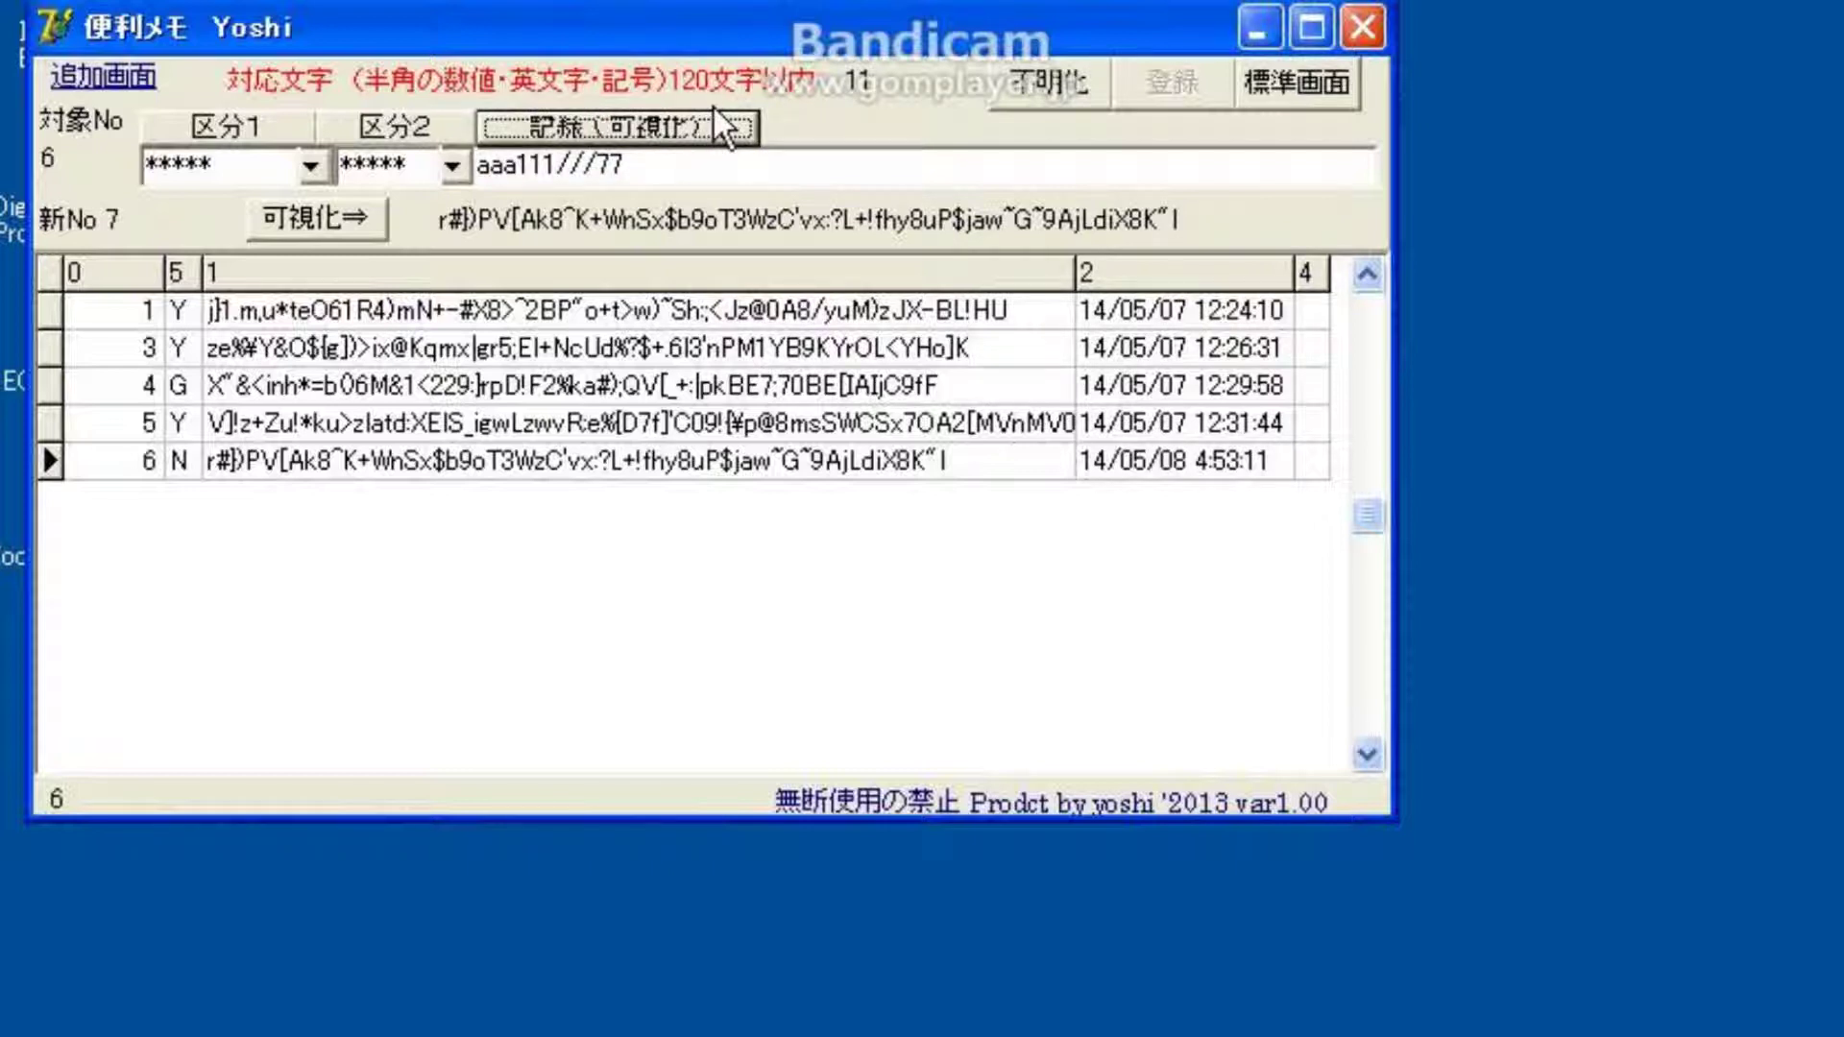
pyautogui.click(1050, 86)
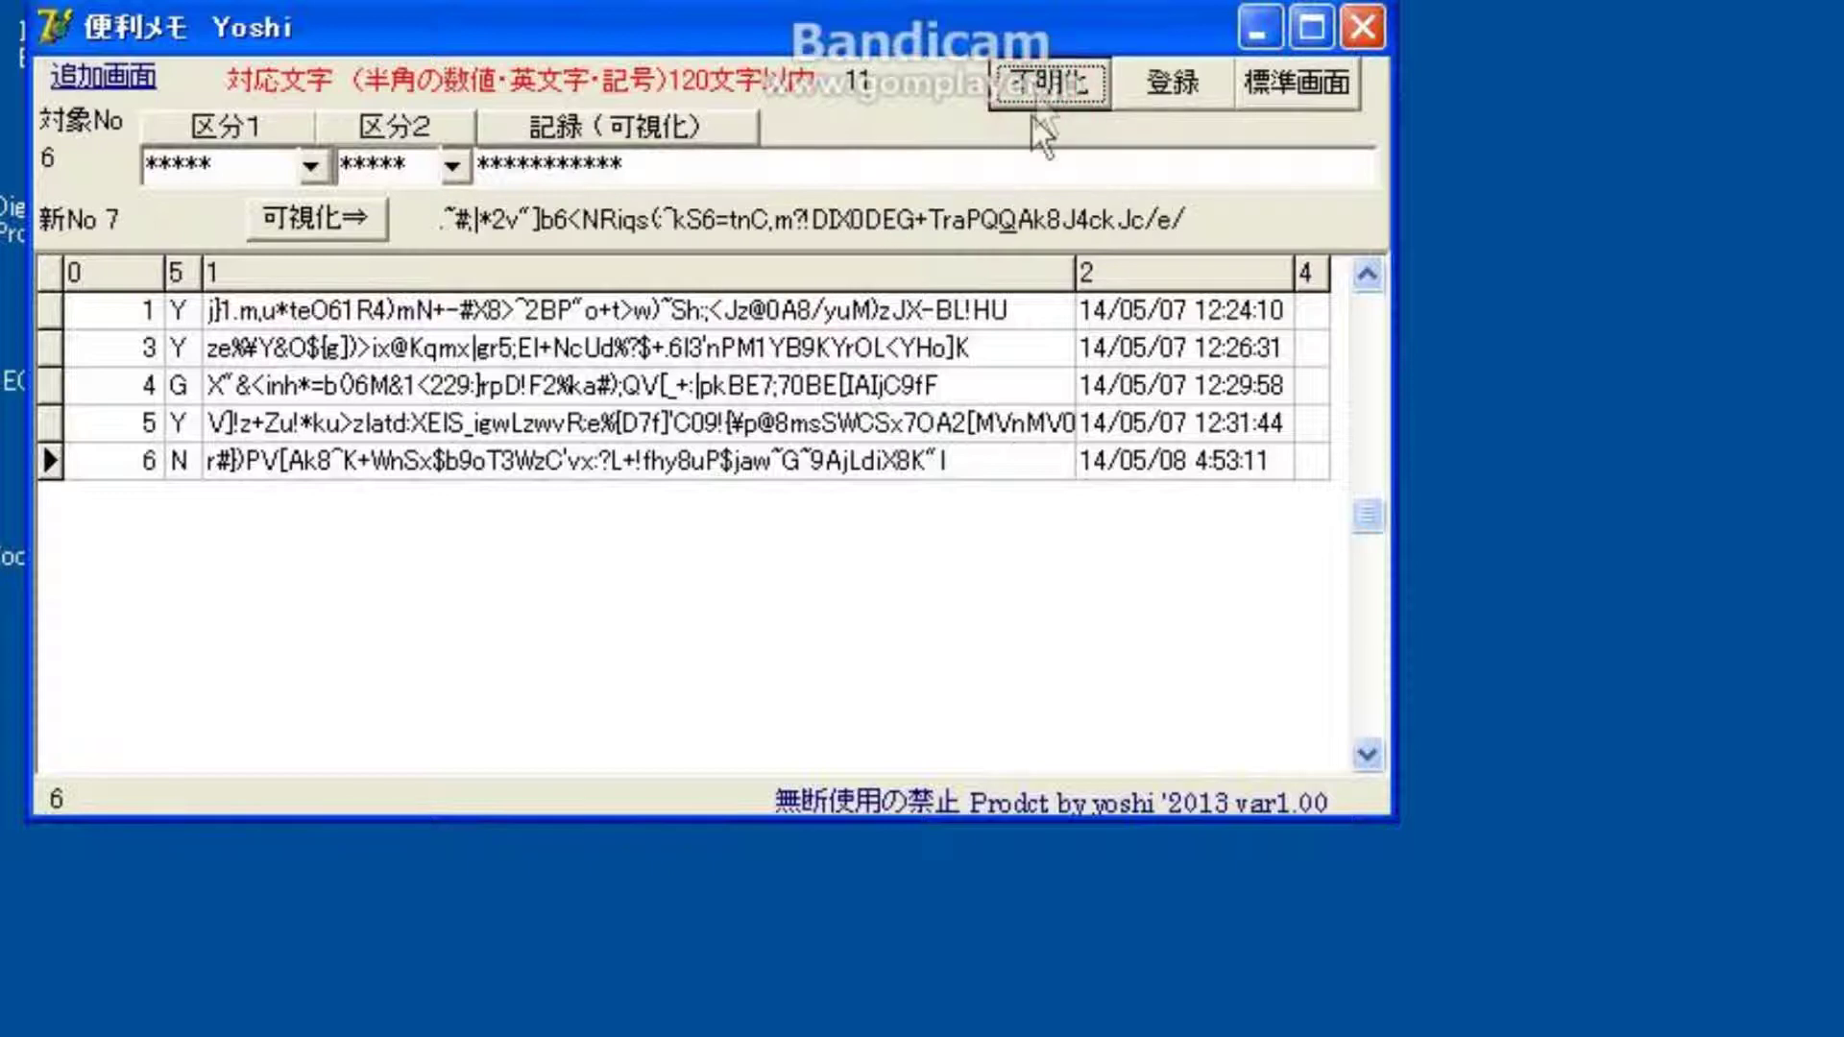
pyautogui.click(336, 217)
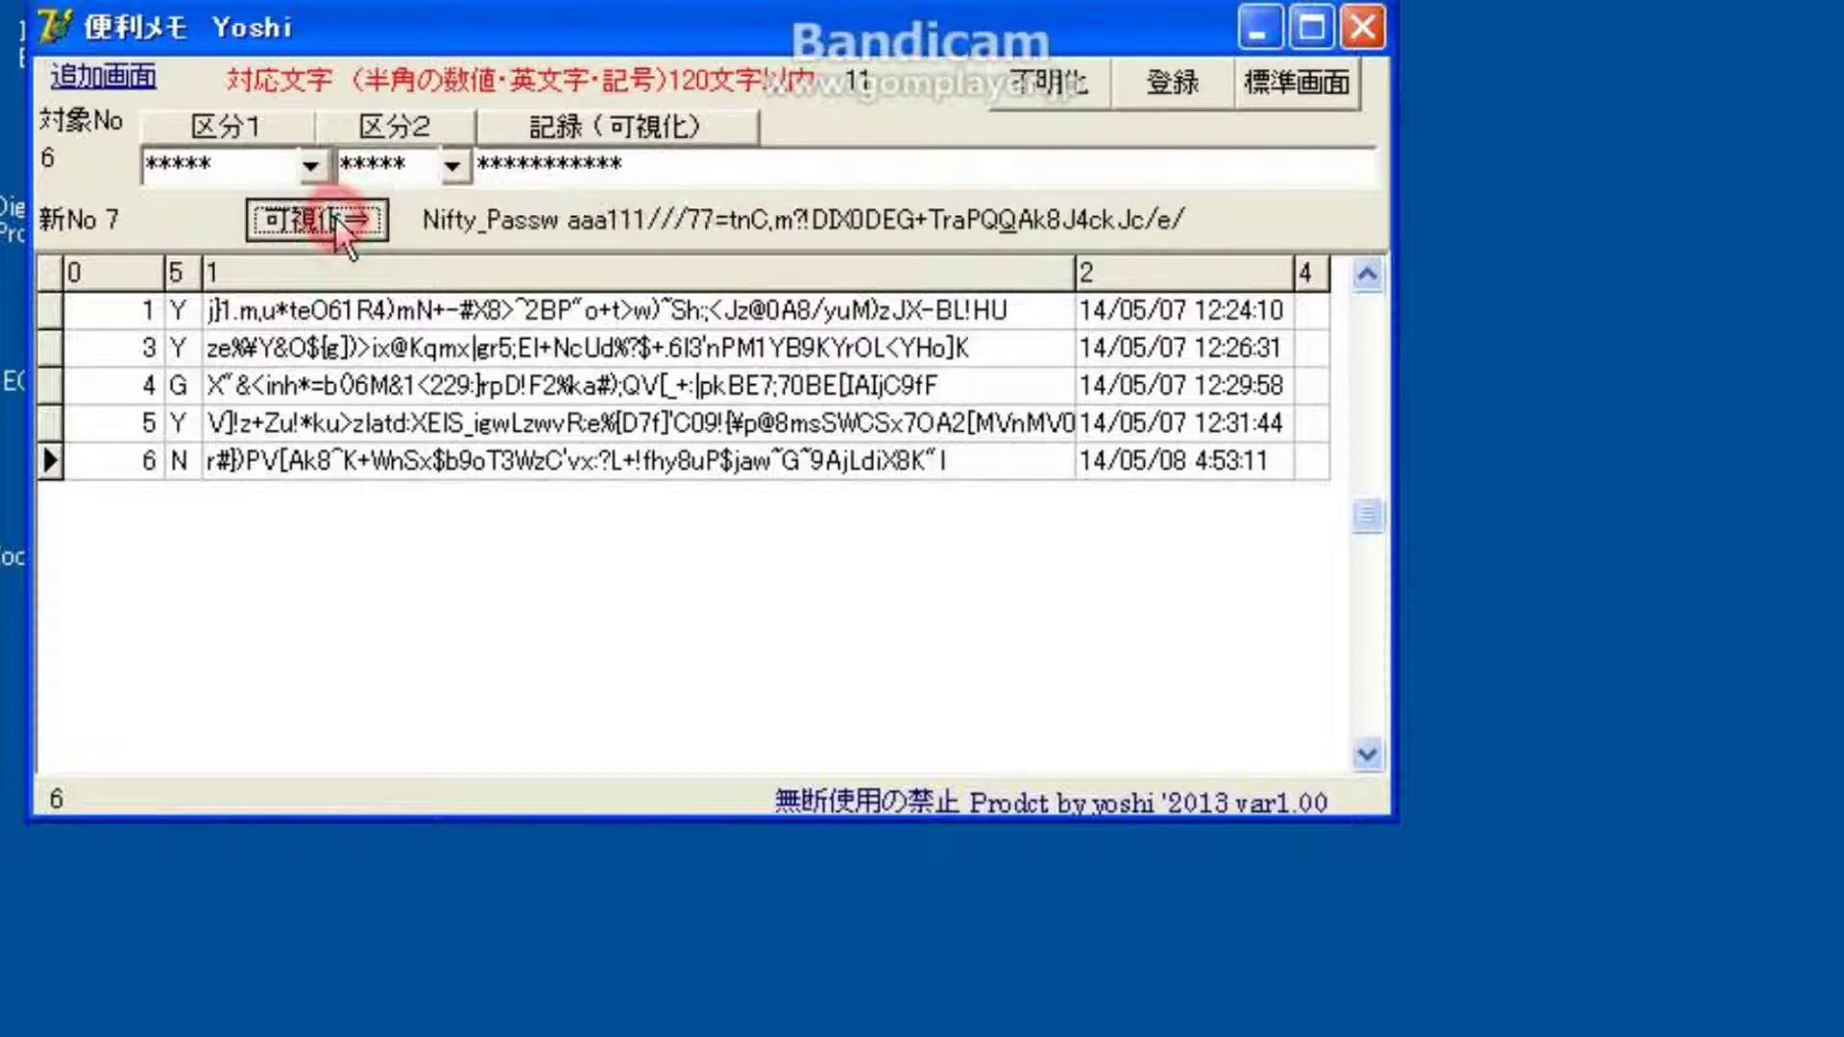
# Step: Check the updated record in its decoded form, and re-encrypt it several times
pyautogui.click(347, 208)
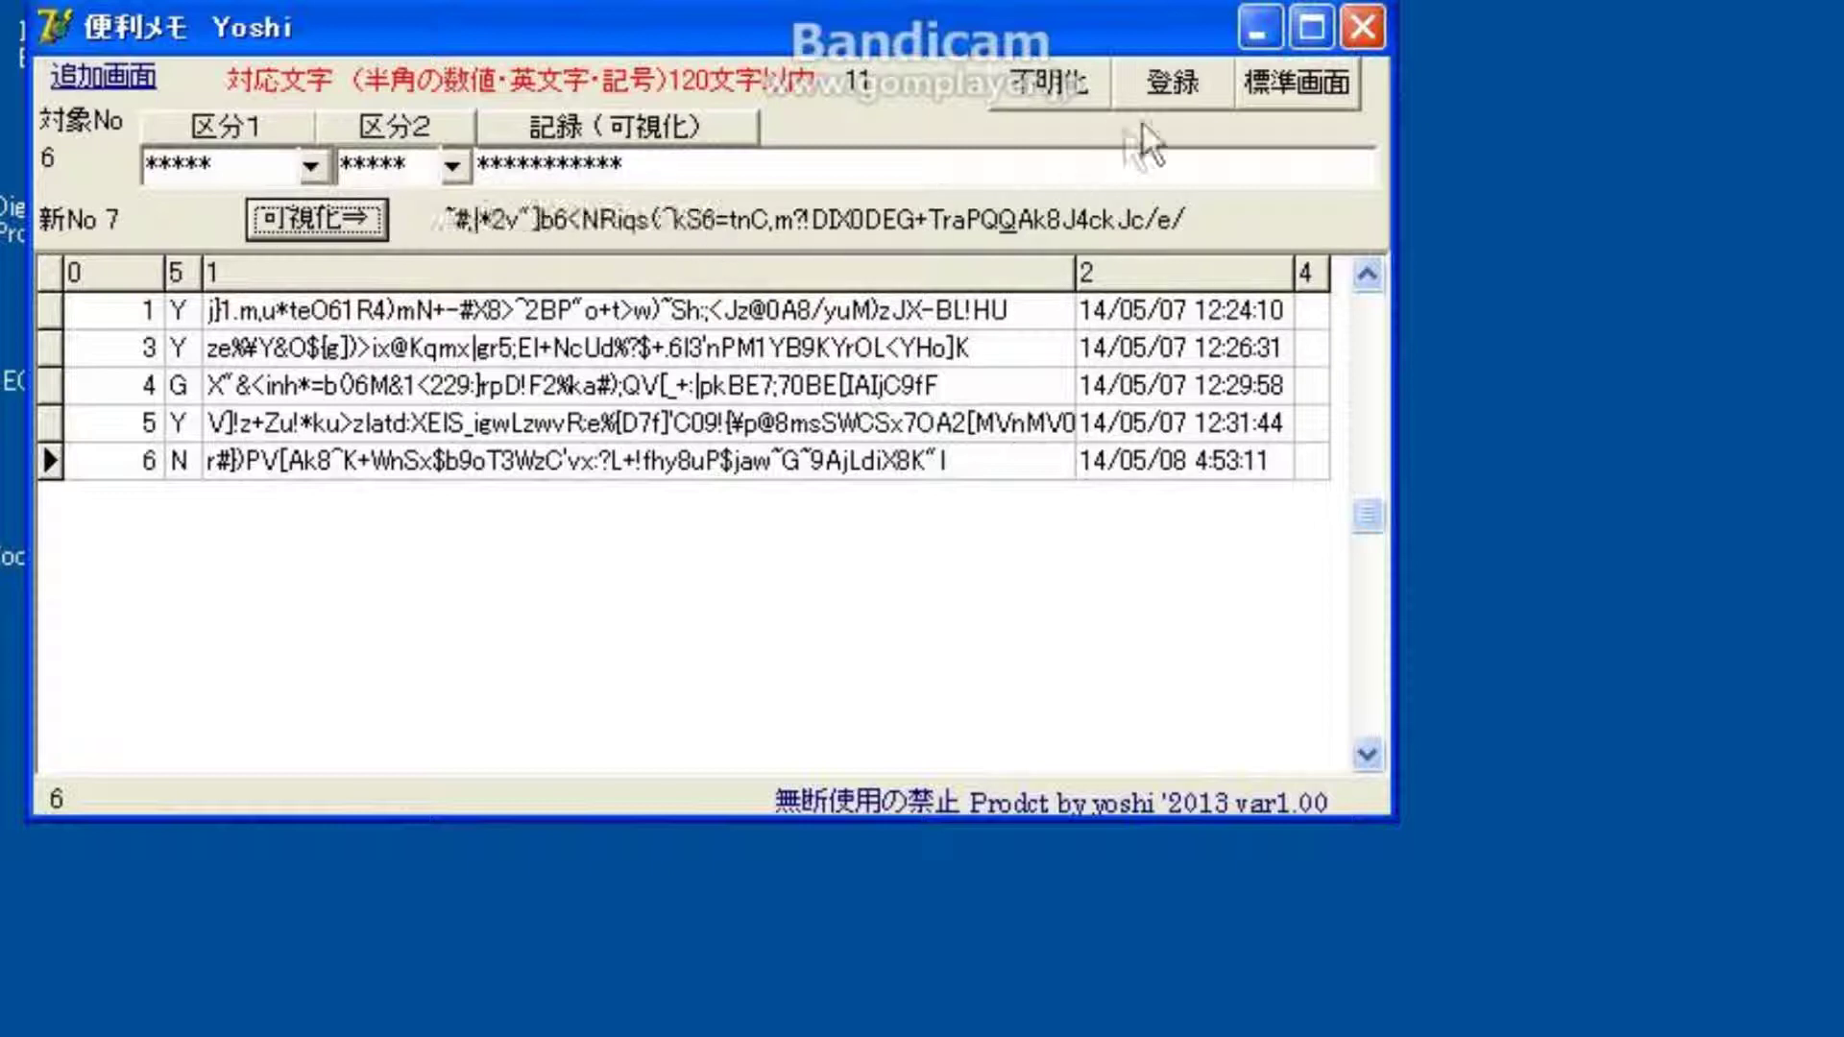
pyautogui.click(1068, 83)
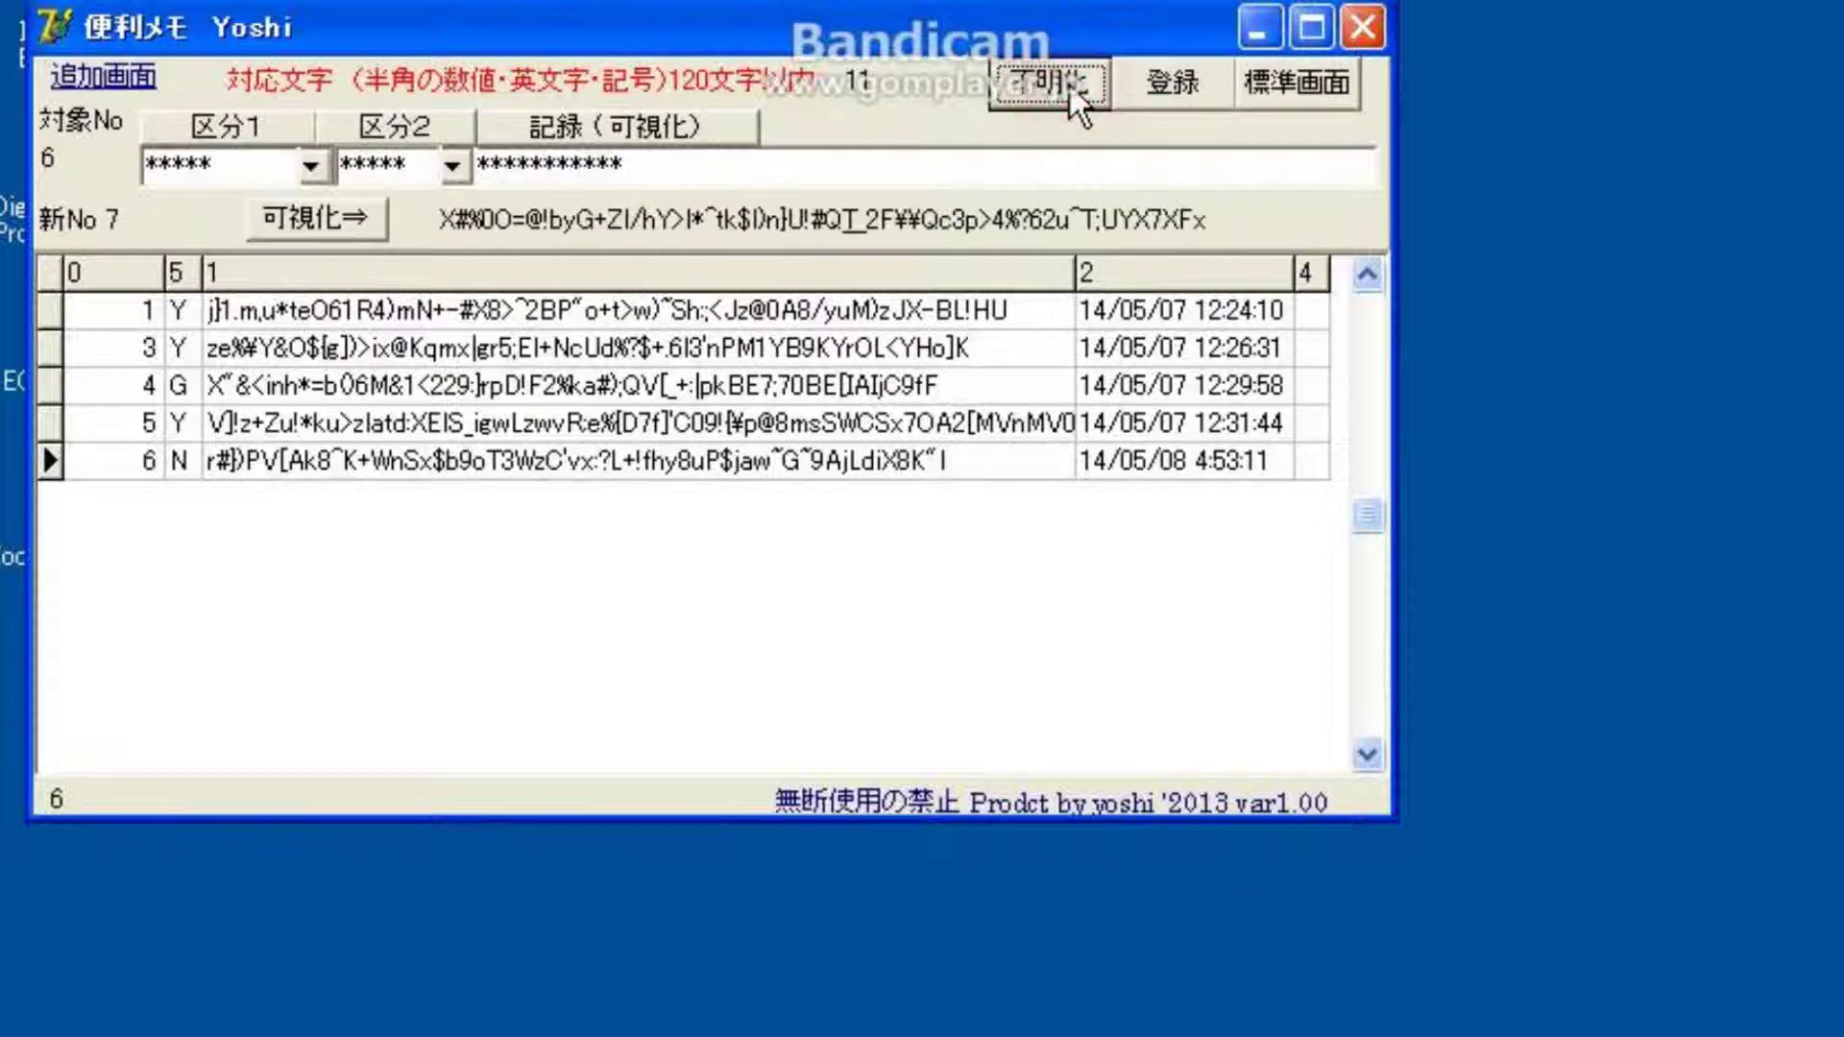
pyautogui.click(1068, 83)
pyautogui.click(1069, 82)
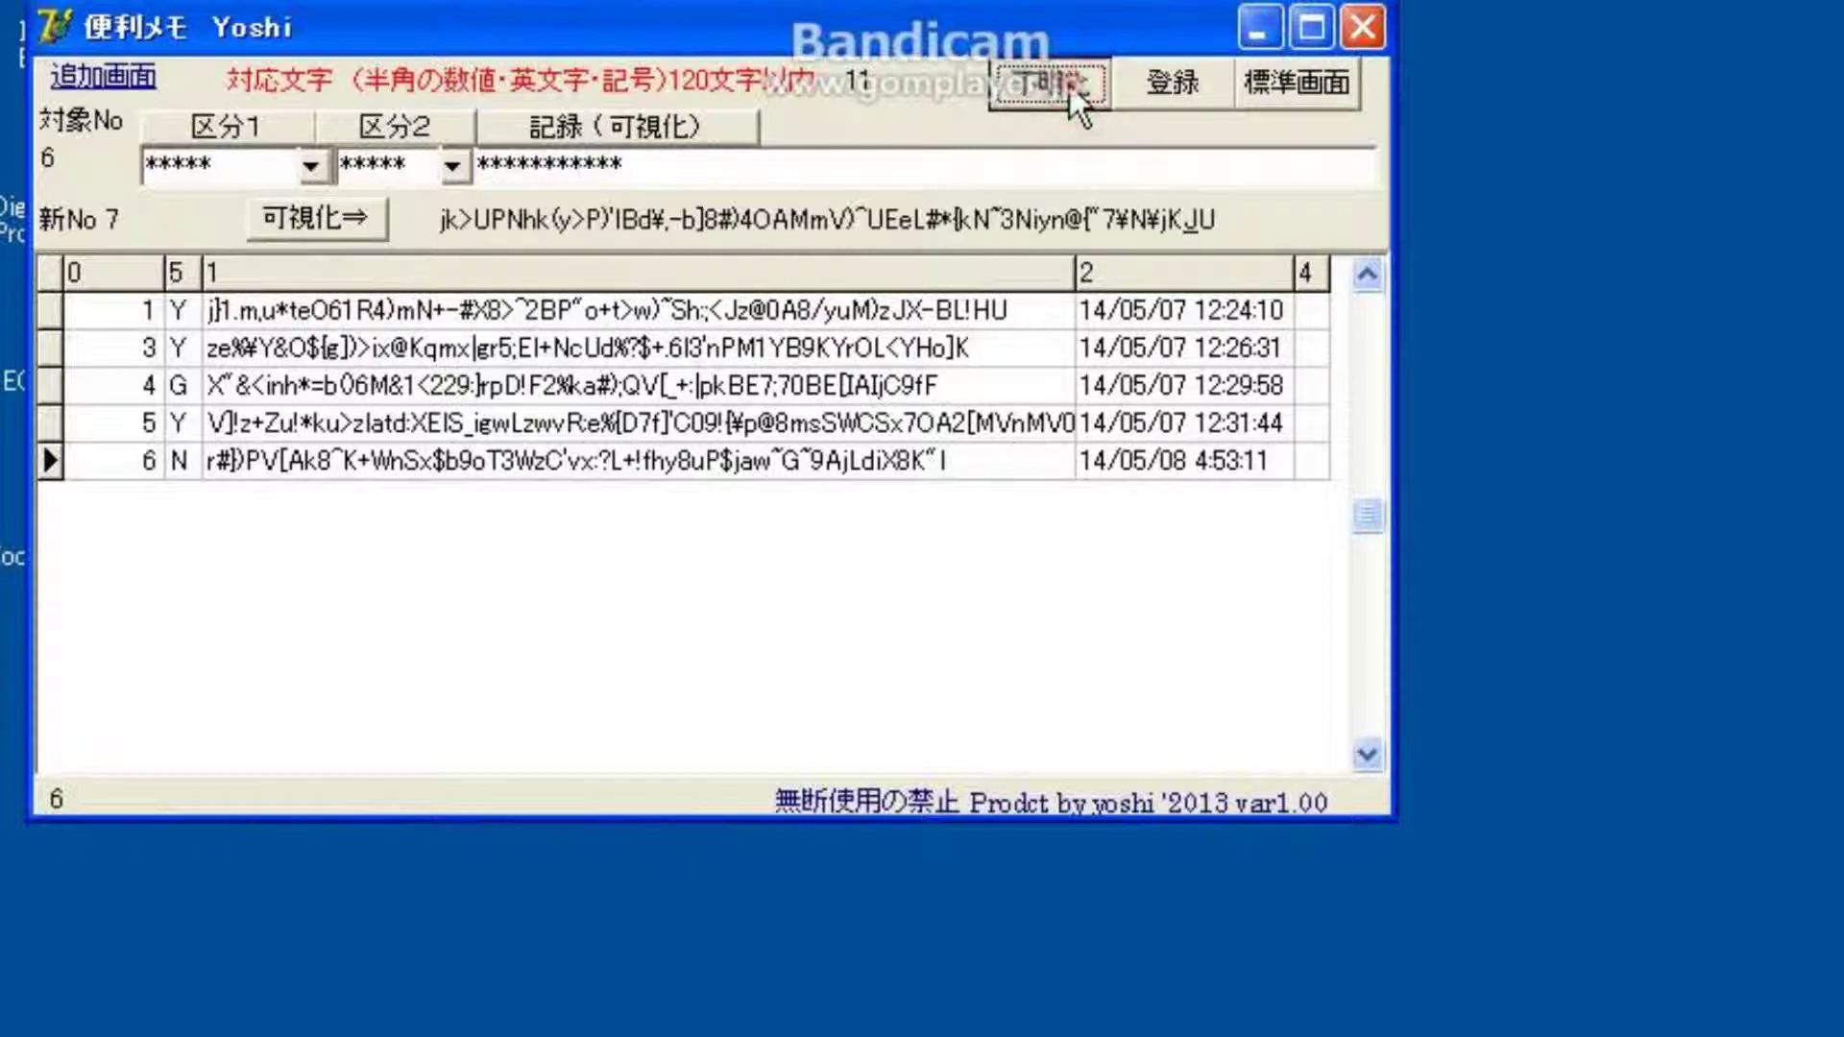
pyautogui.click(1068, 82)
# Step: Register the updated record, move the notice into view and accept showing only the new records
pyautogui.click(1170, 83)
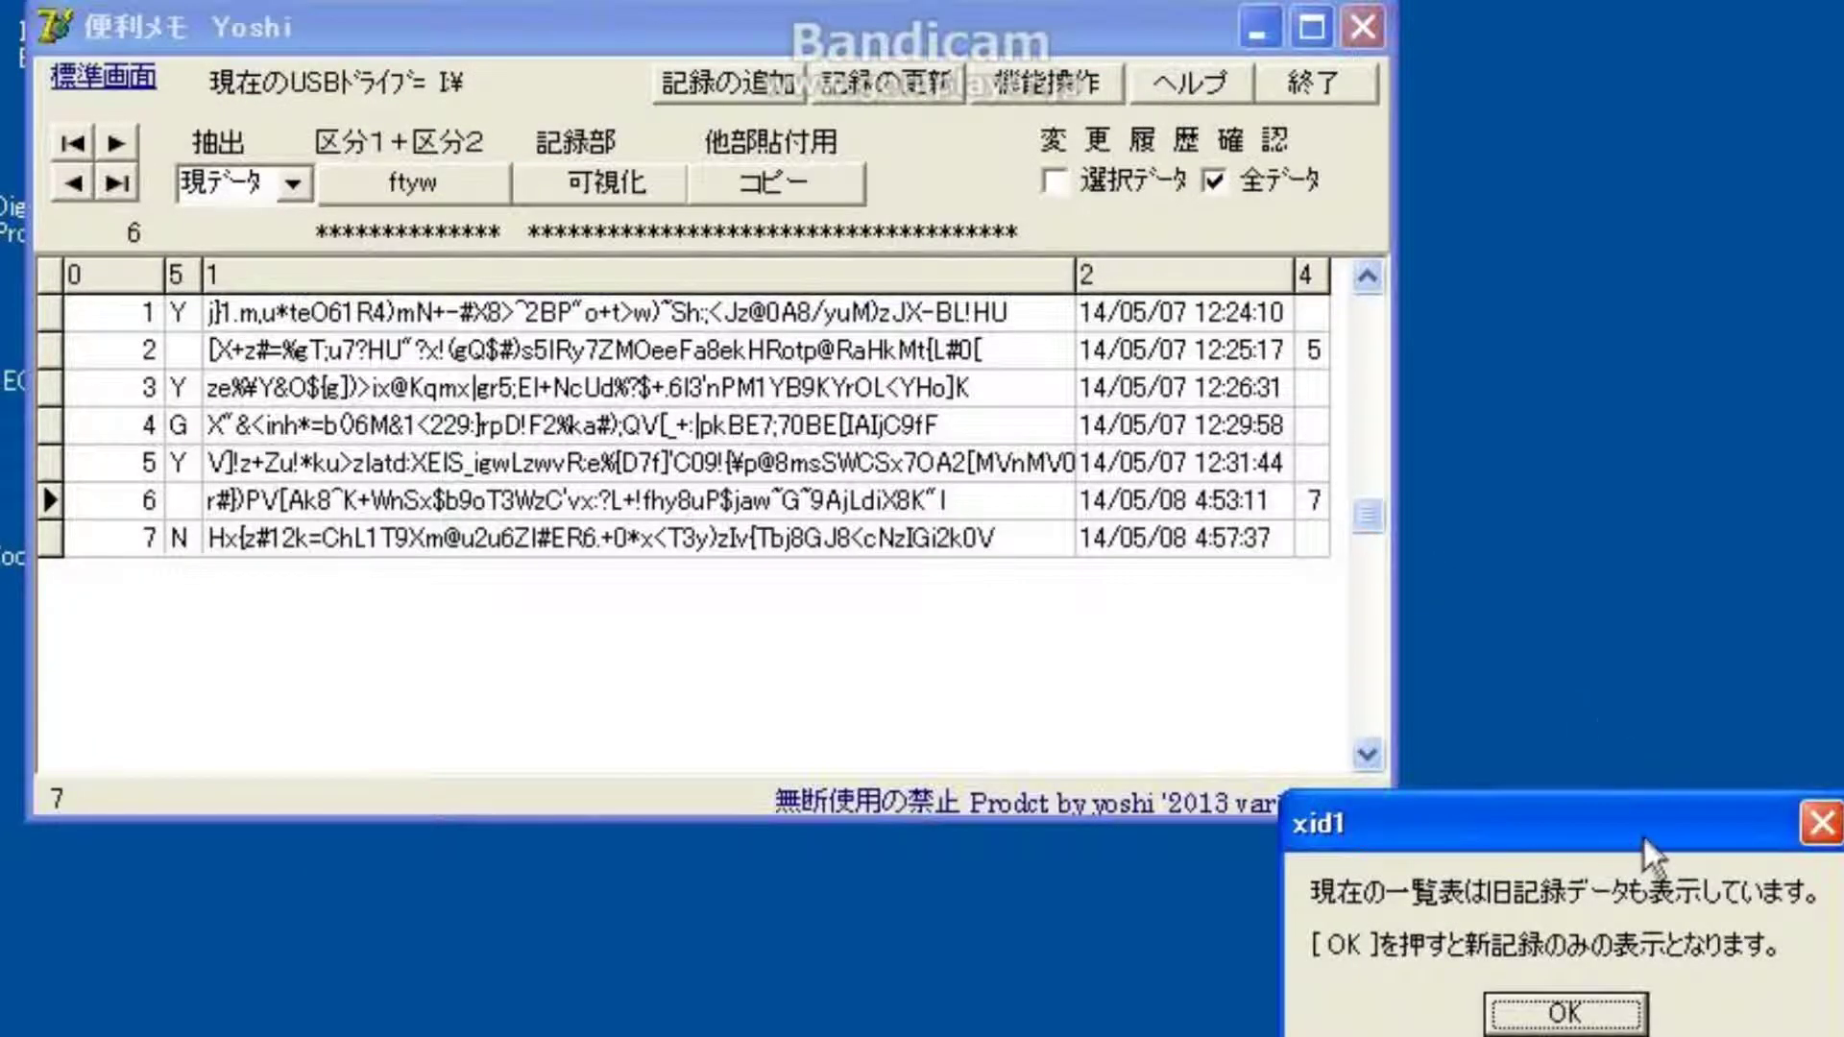
pyautogui.moveTo(1648, 824); pyautogui.dragTo(1010, 646)
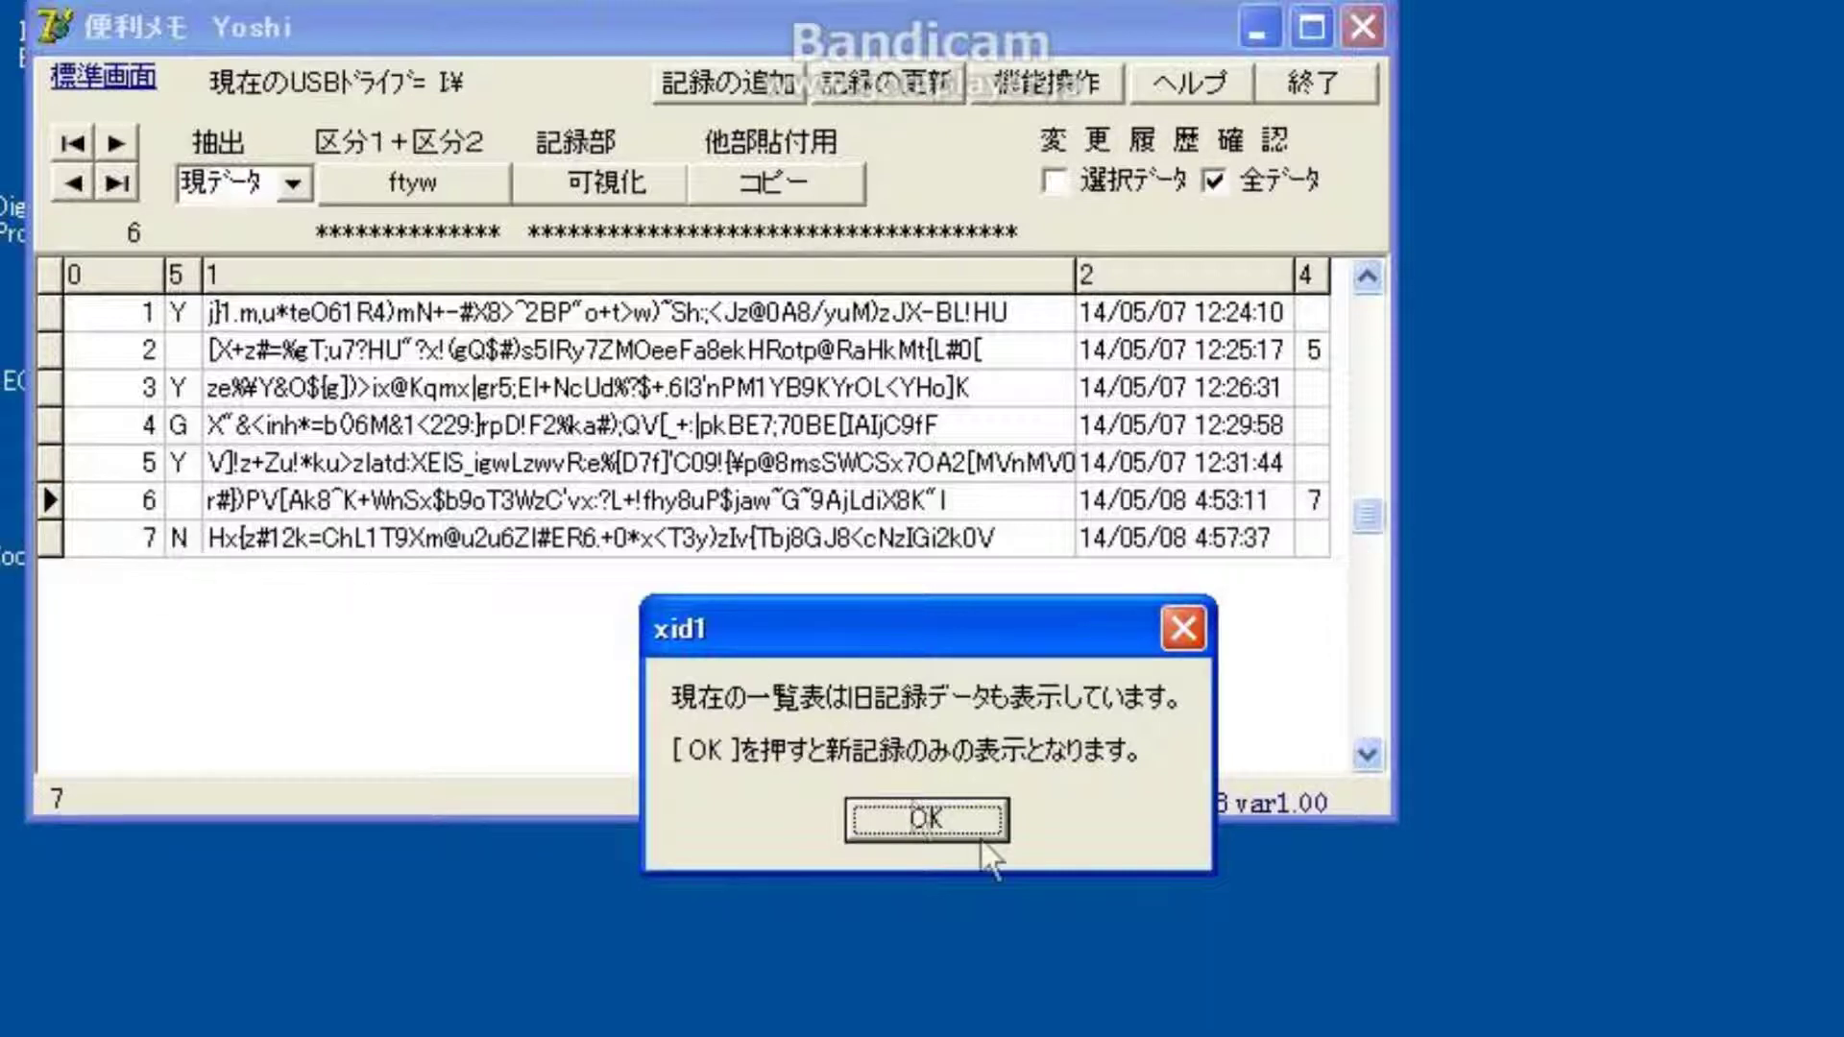
pyautogui.click(934, 818)
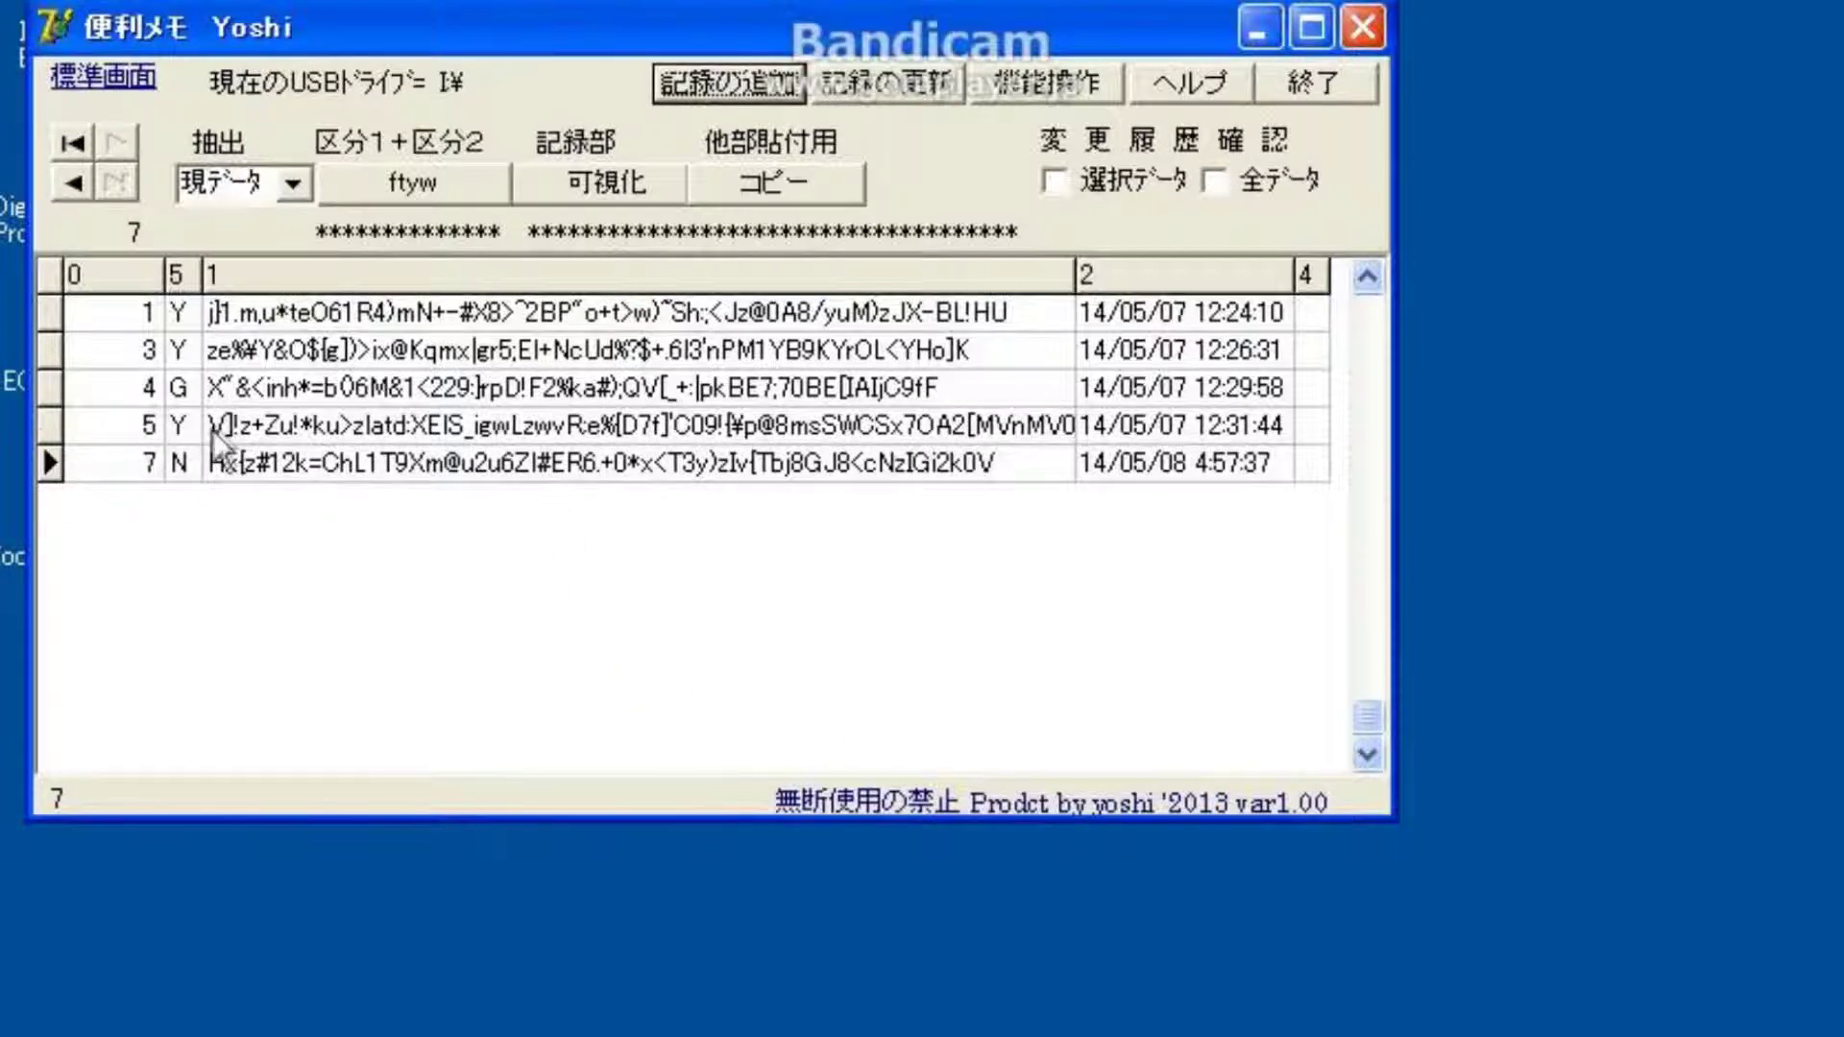
# Step: Filter the list to N, briefly unmask record 7's 区分 and 記録部 entries, and return the filter to 現データ
pyautogui.click(297, 186)
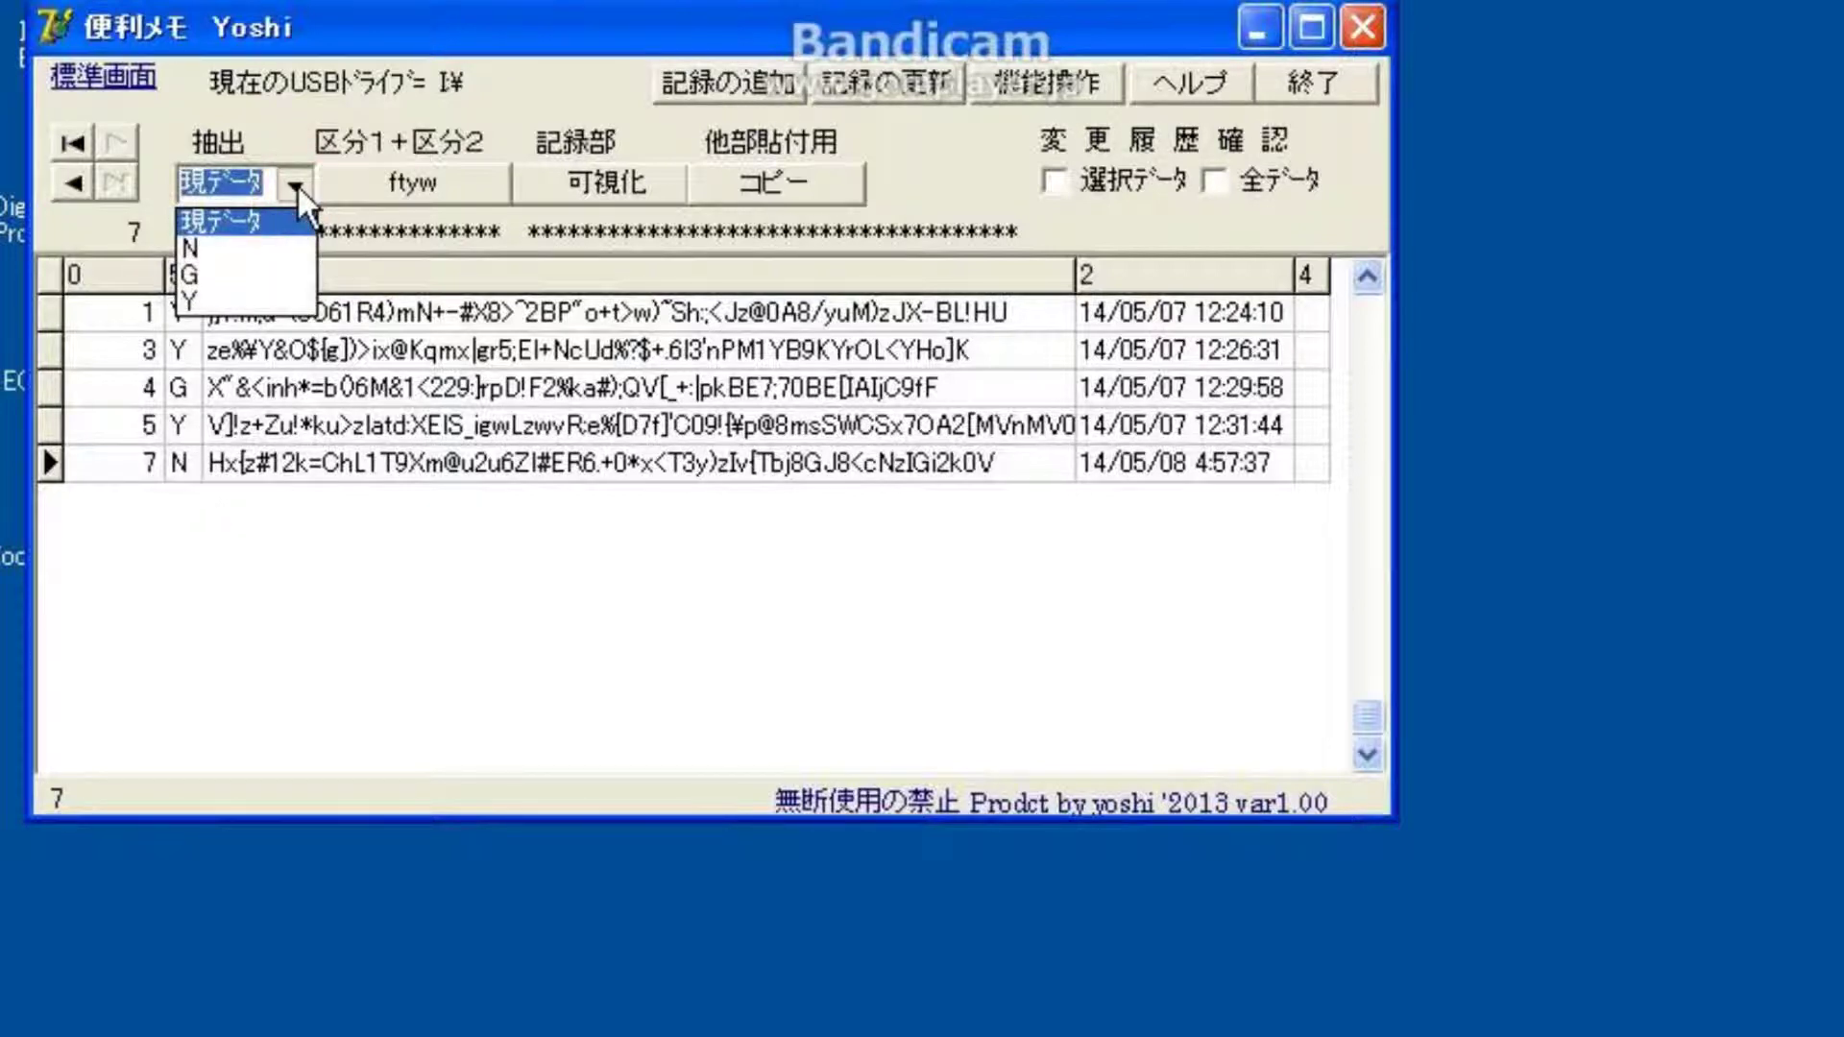
pyautogui.click(251, 251)
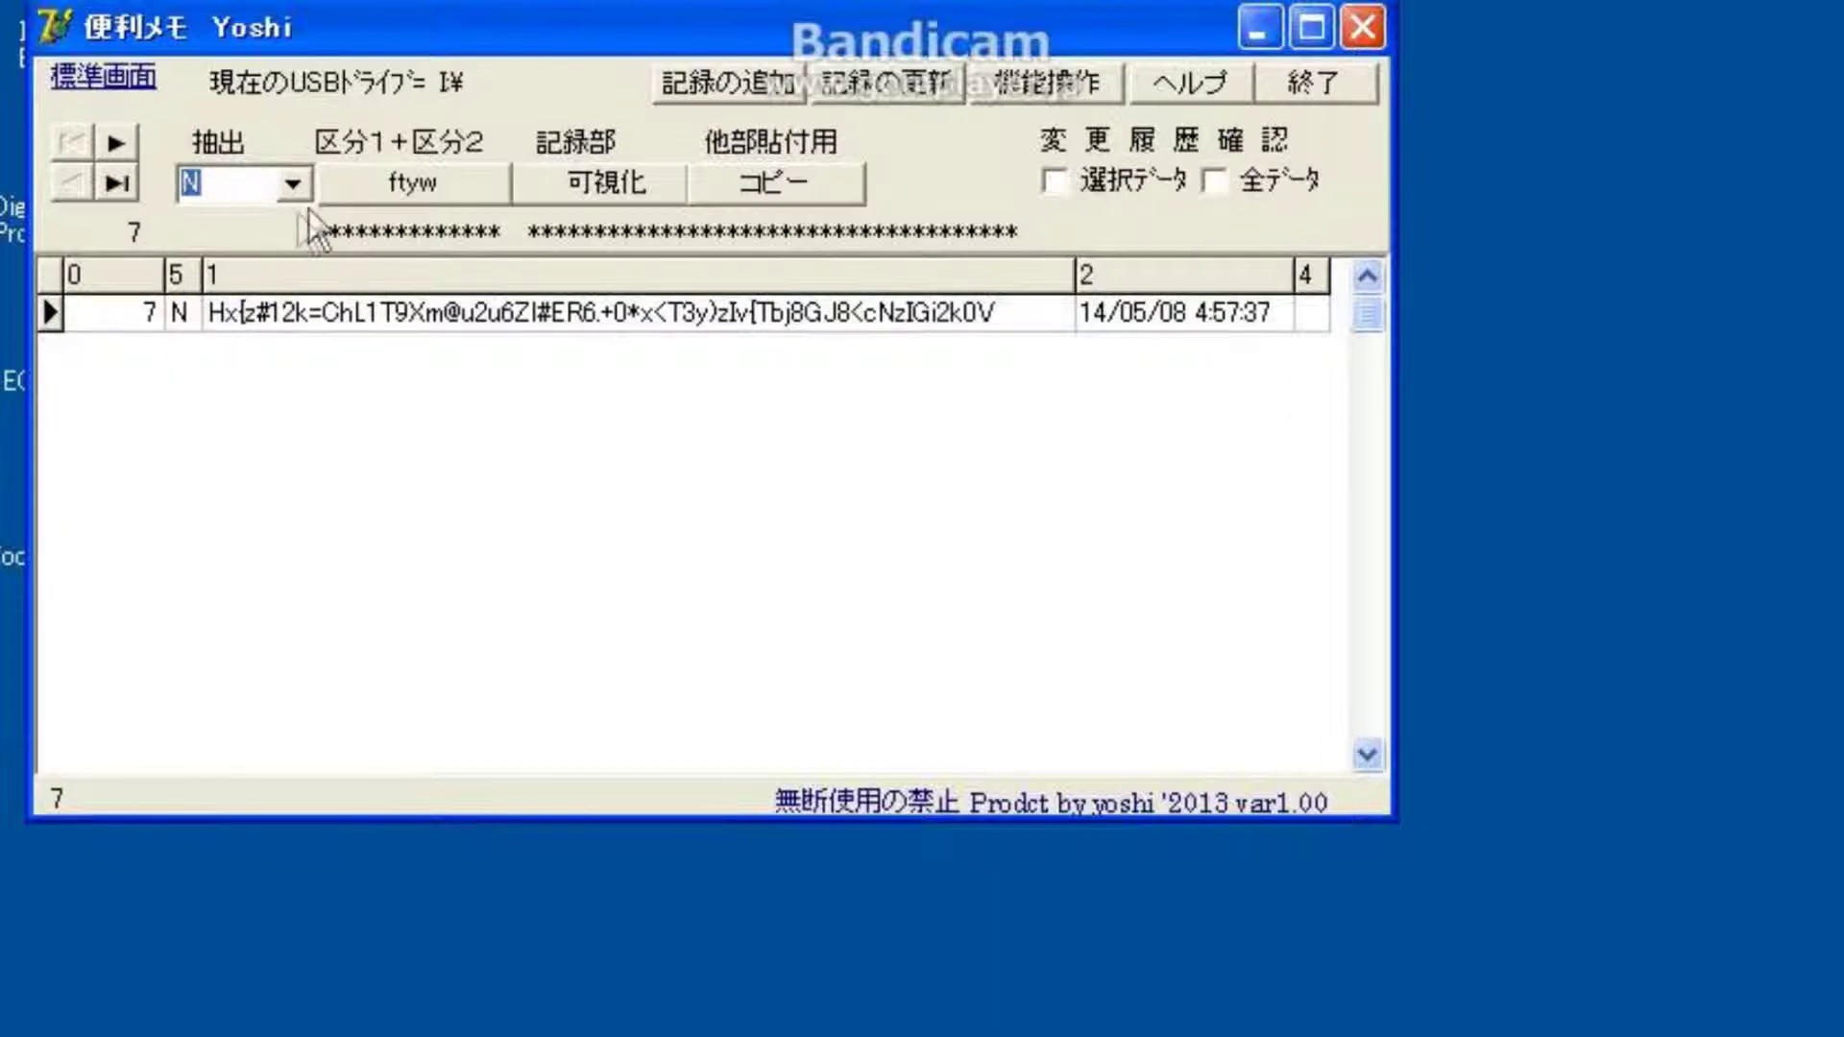
pyautogui.click(423, 194)
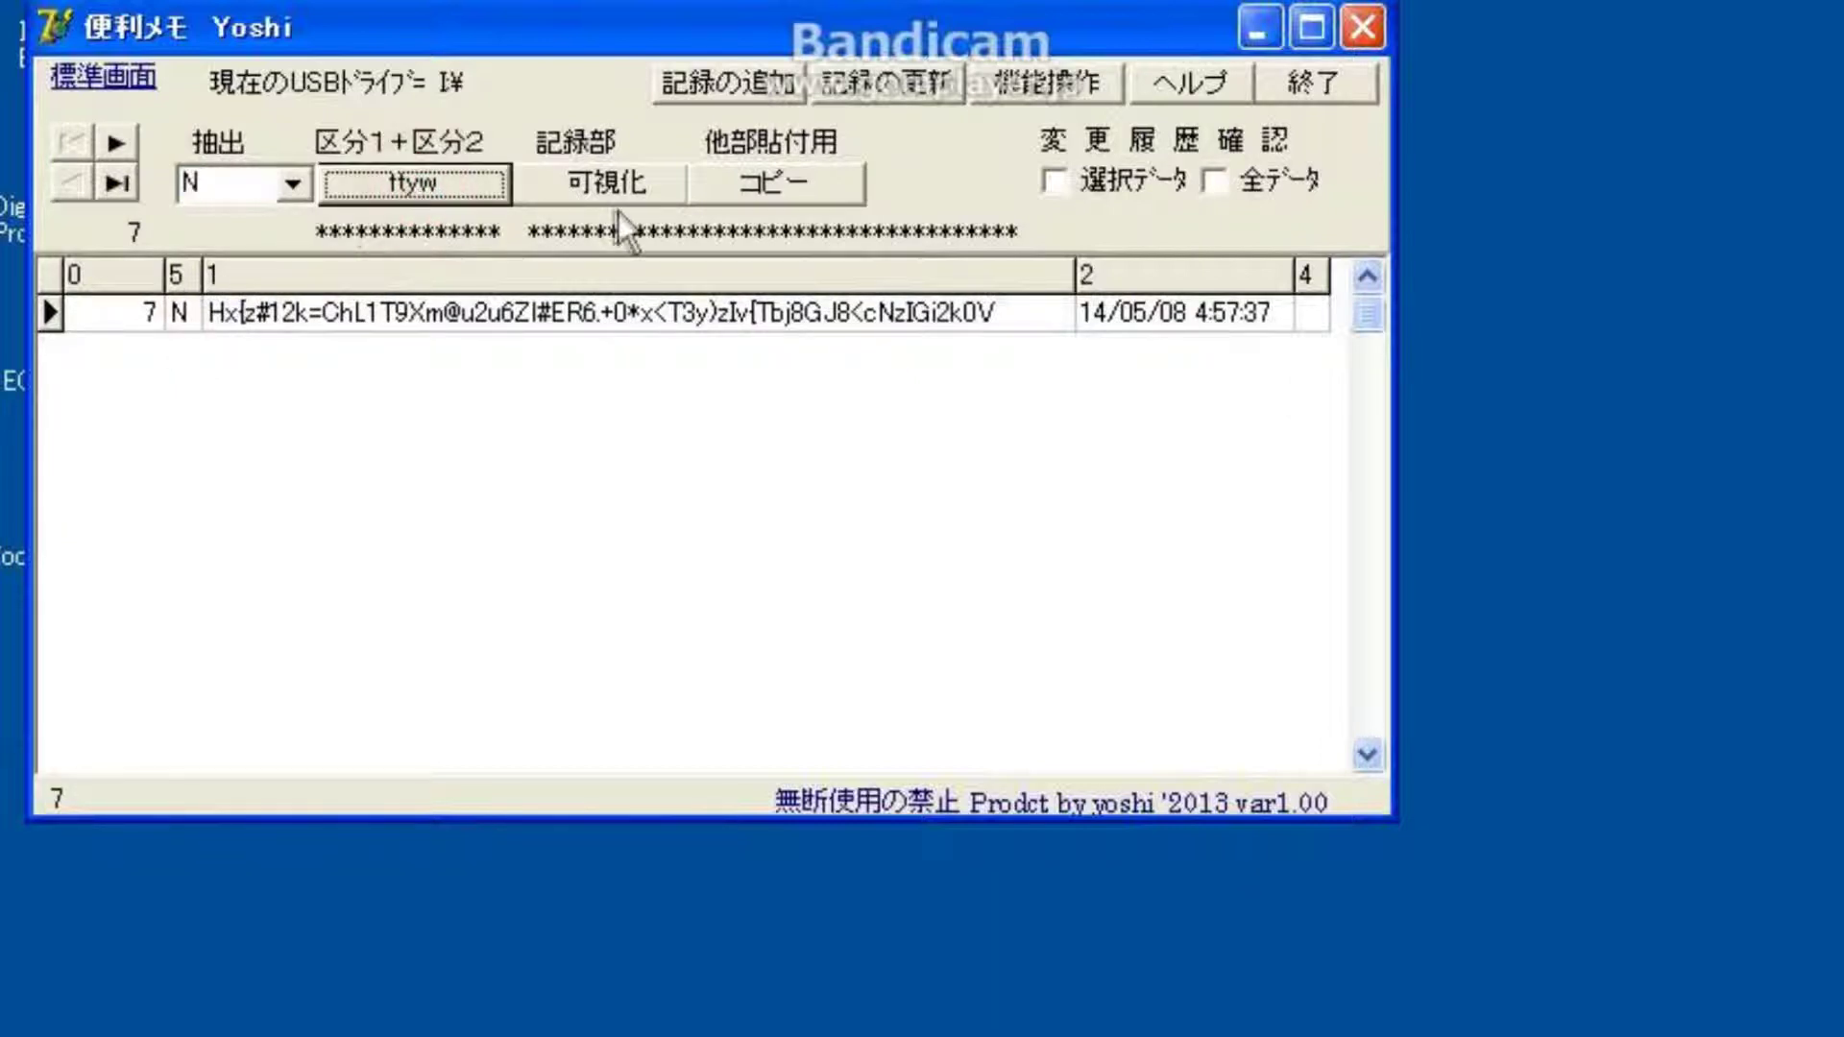
pyautogui.click(617, 186)
pyautogui.click(401, 179)
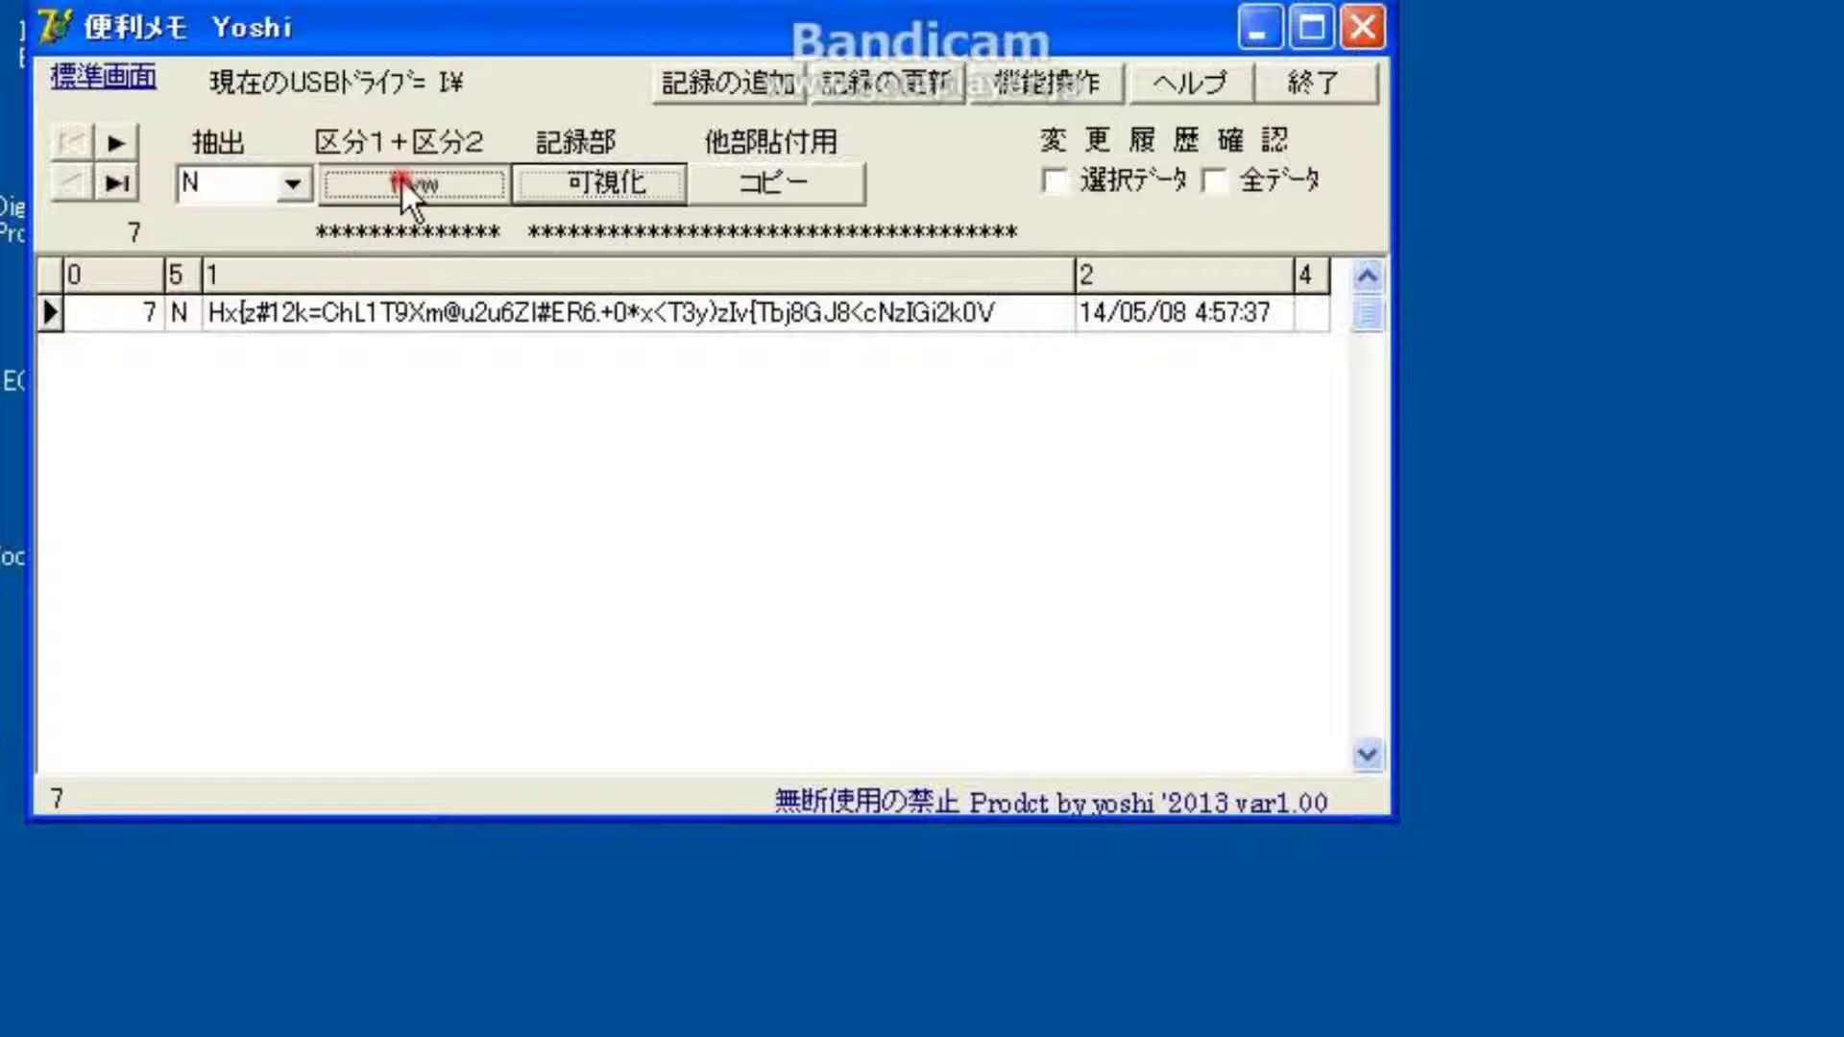
pyautogui.click(300, 182)
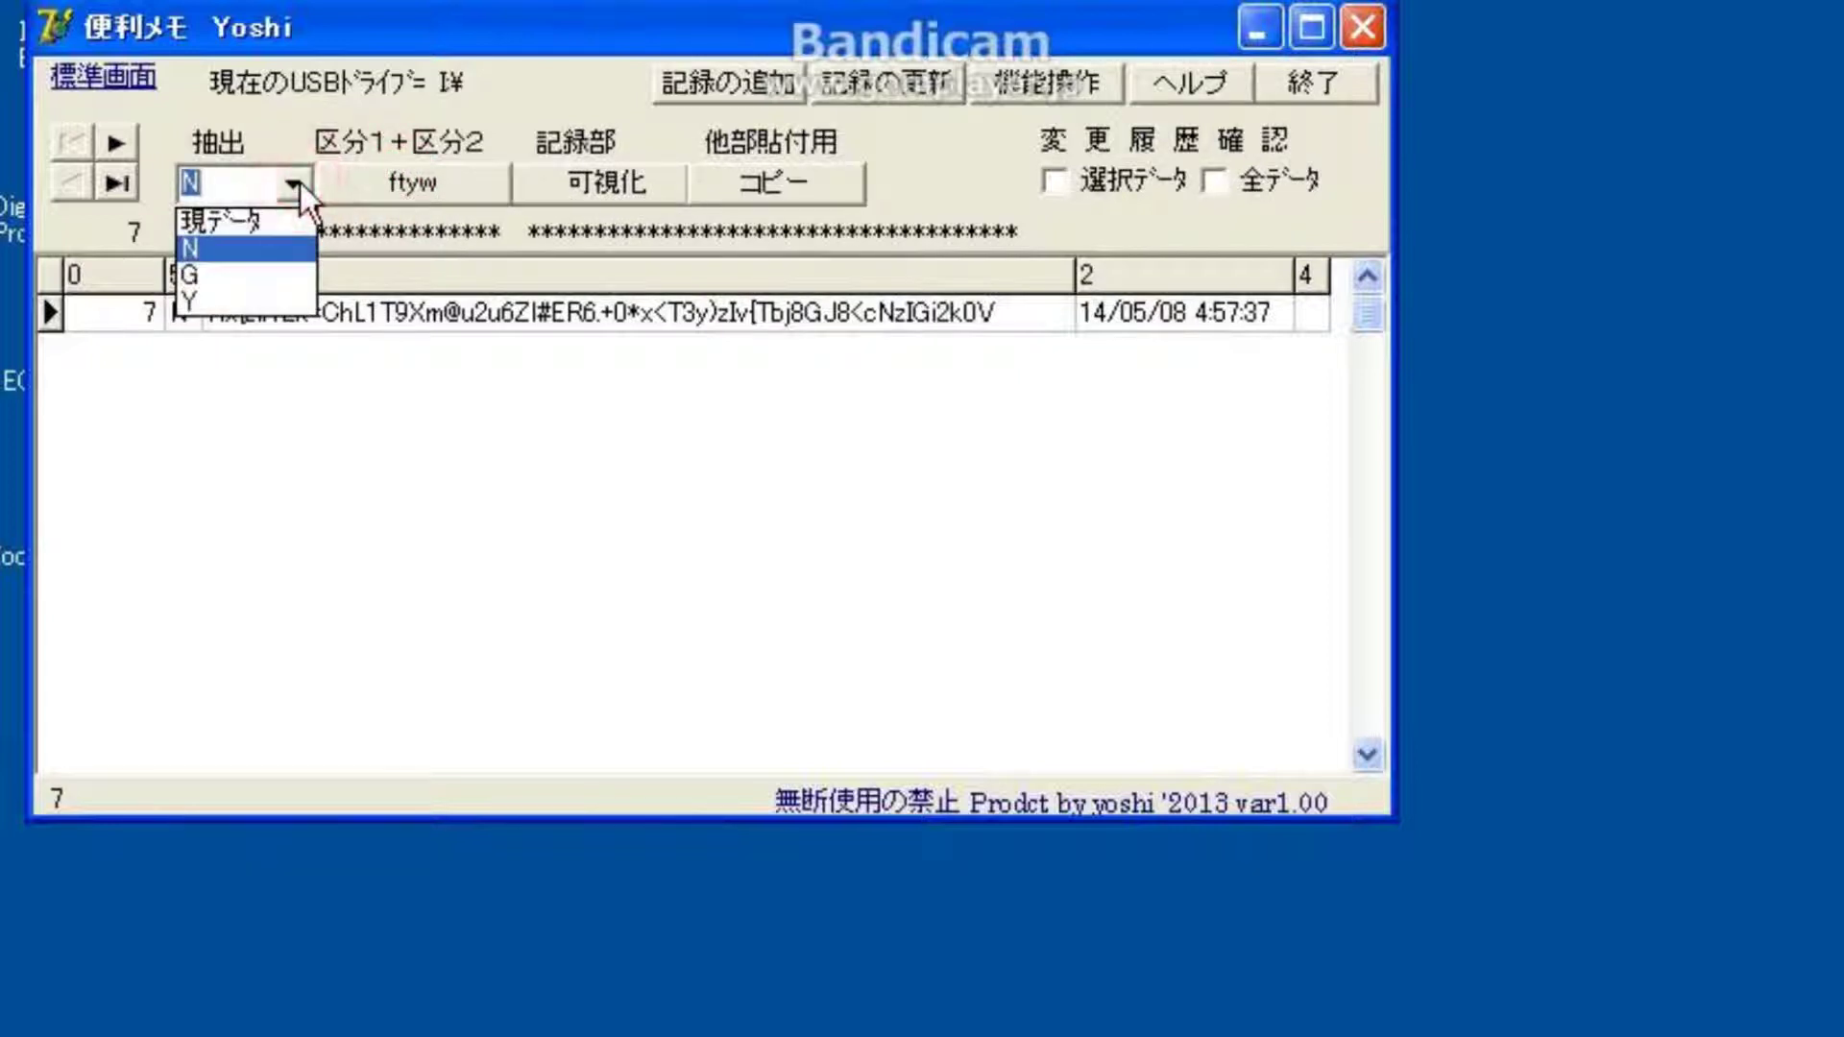
pyautogui.click(251, 223)
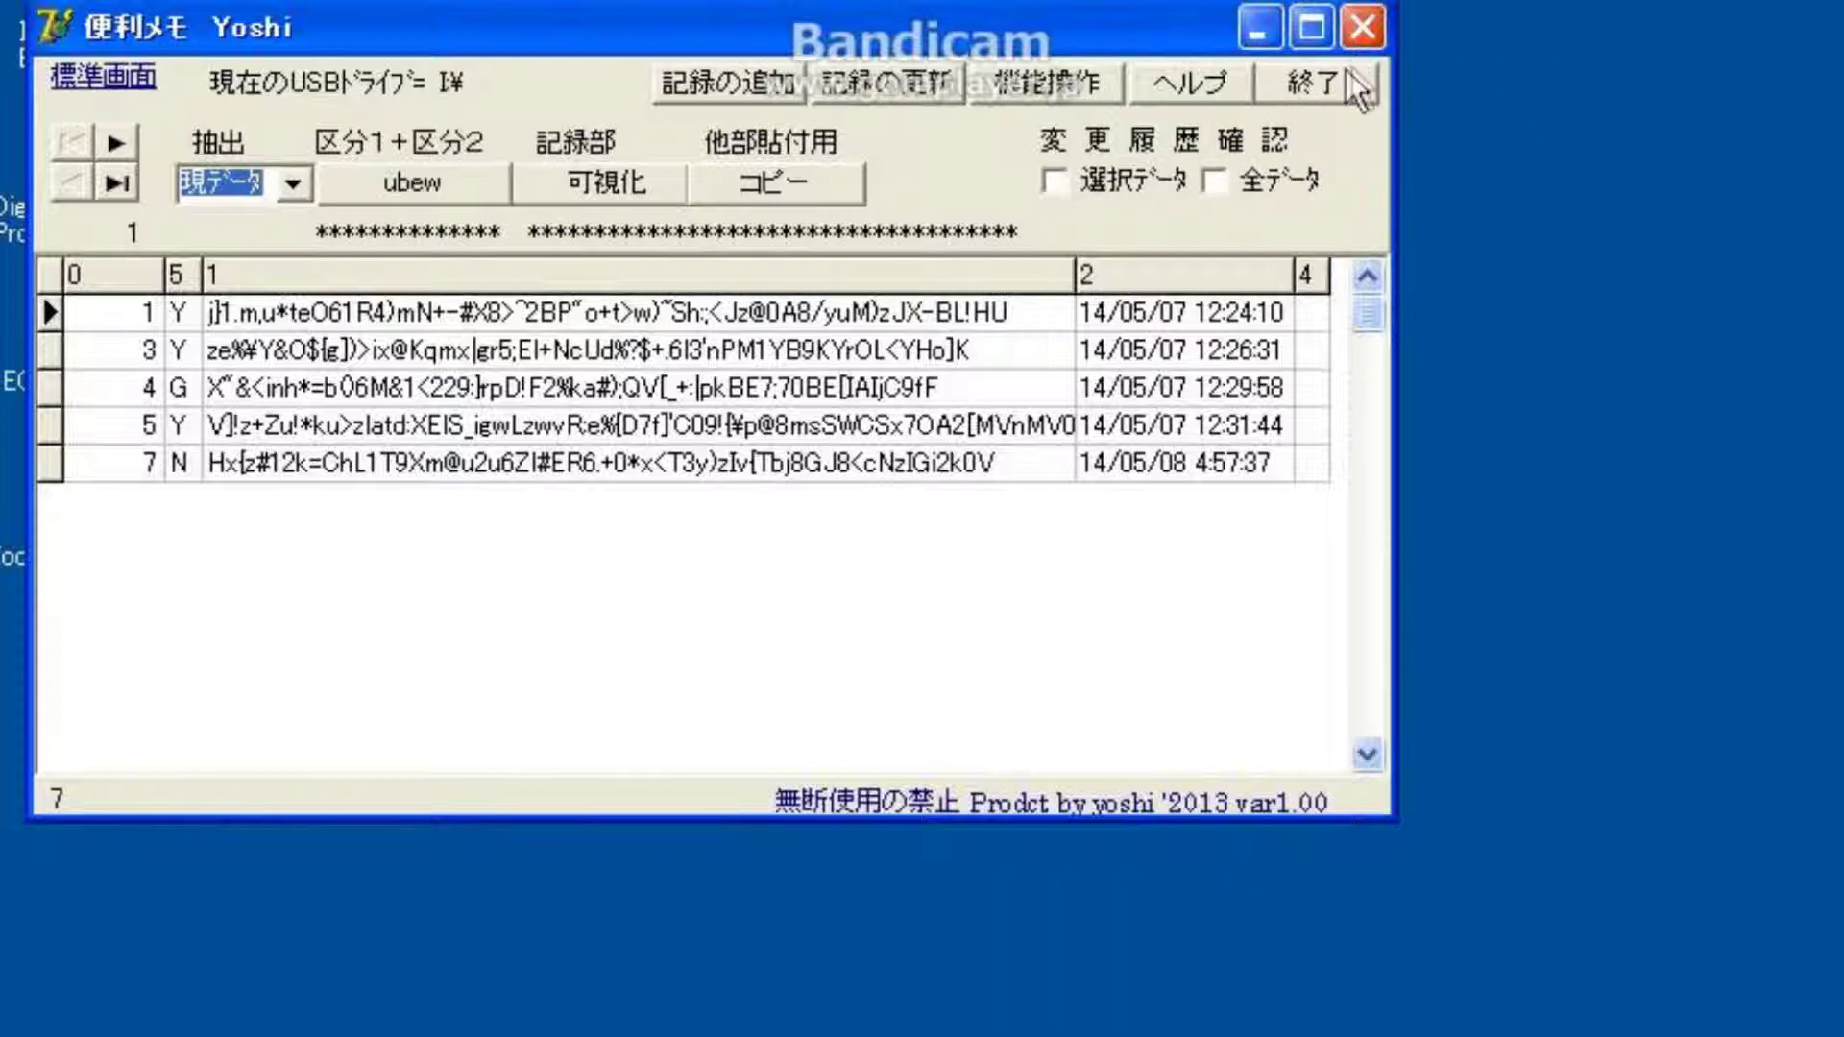
# Step: Switch to a blank Excel workbook and place its window beside the memo window
pyautogui.click(1623, 4)
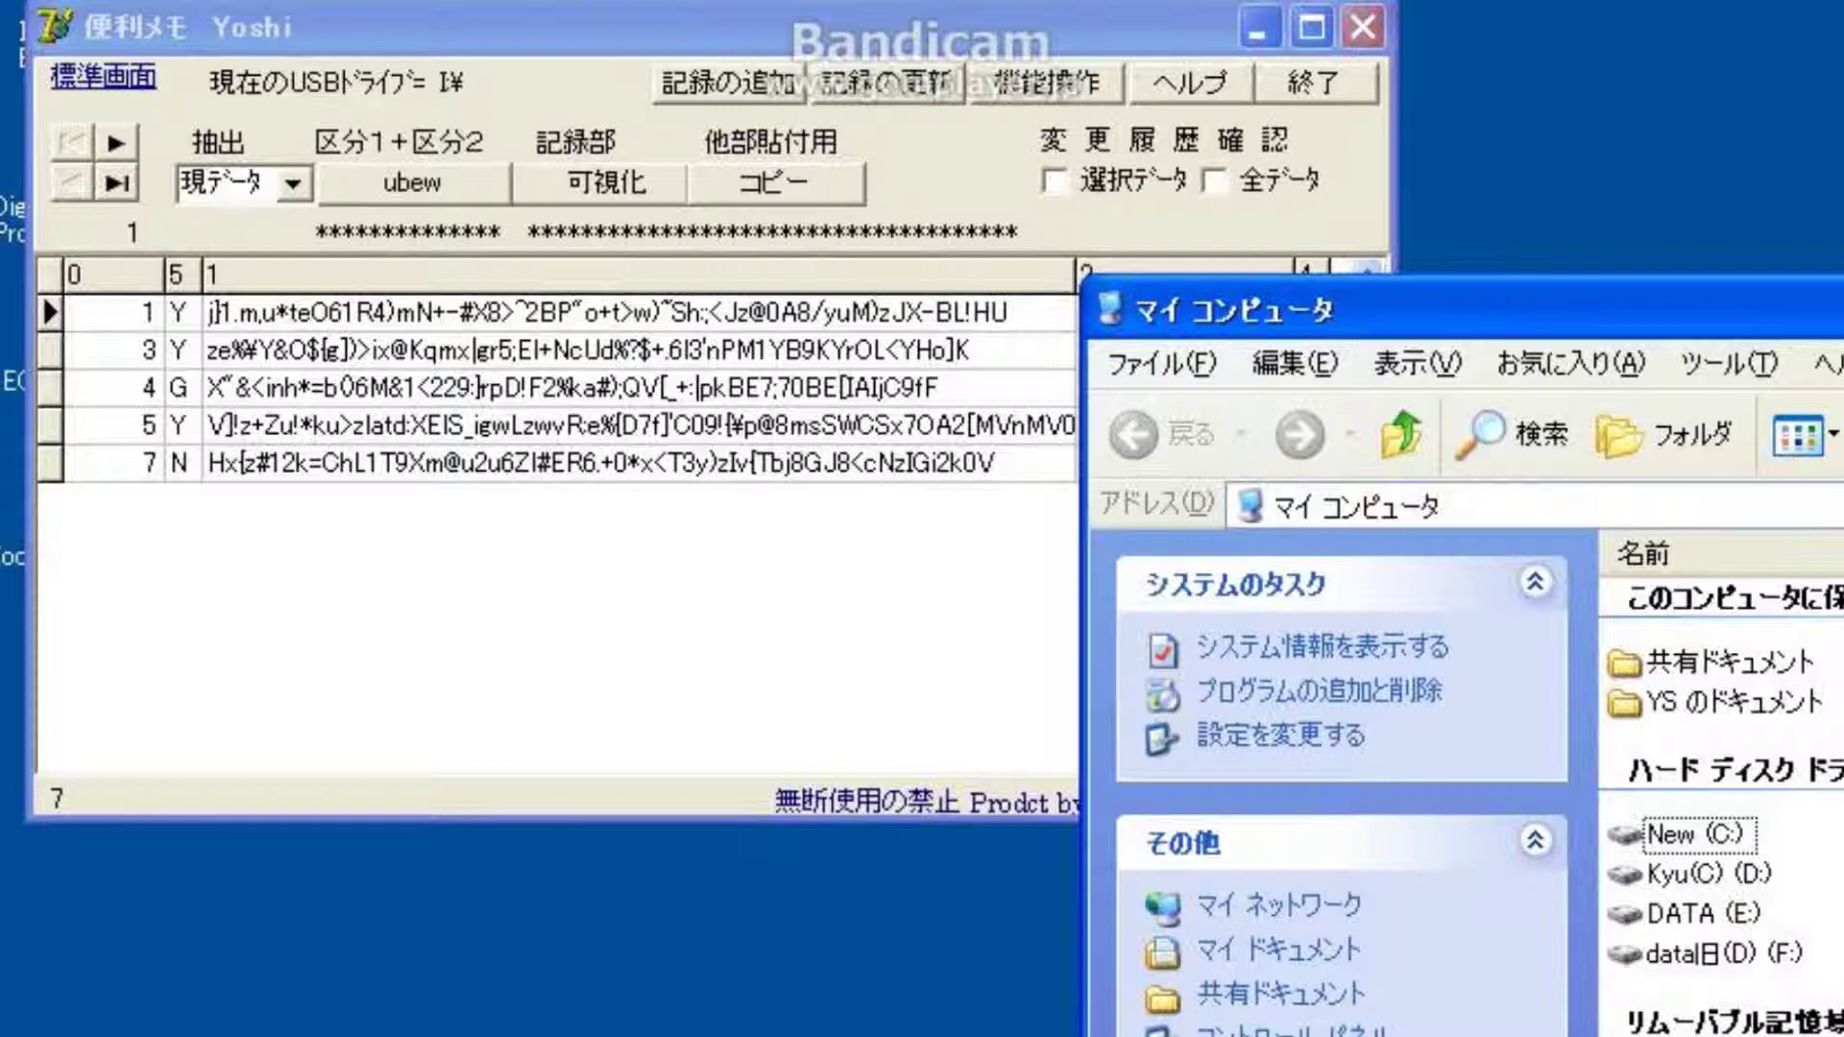
pyautogui.hotkey('alt', 'F4')
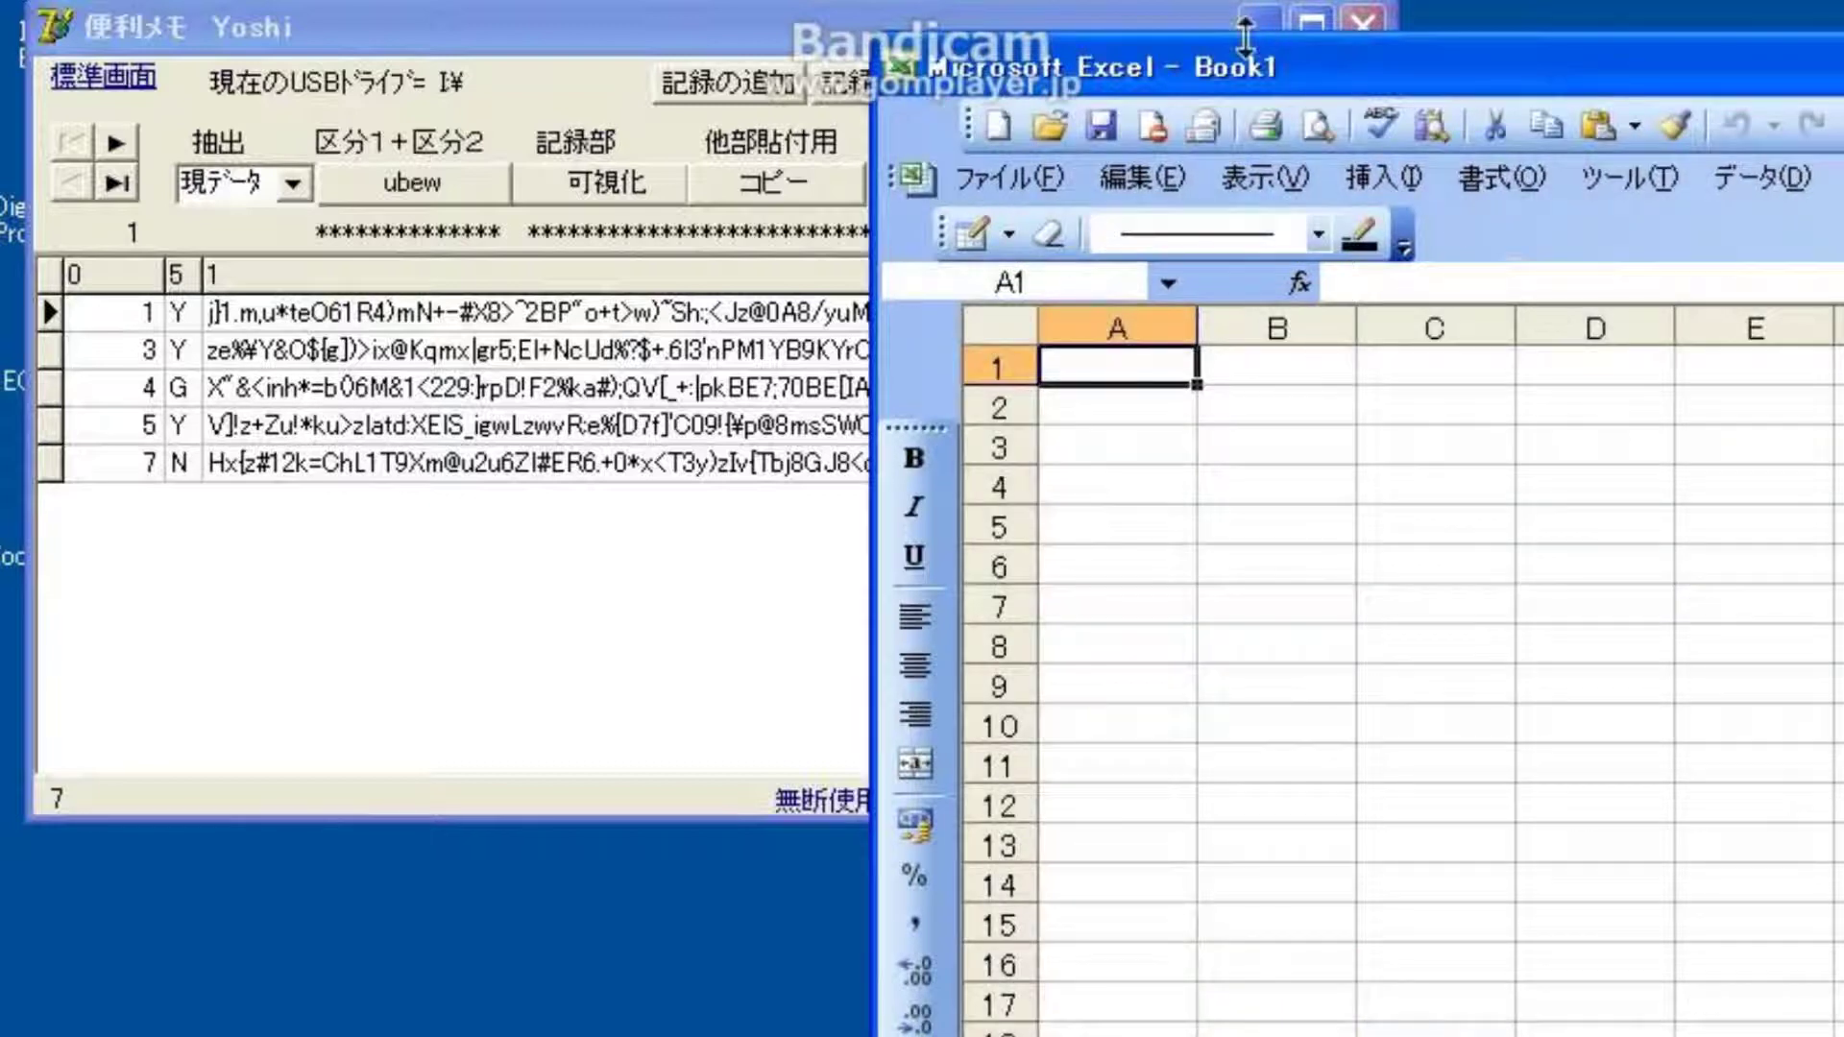
pyautogui.moveTo(1225, 84); pyautogui.dragTo(1767, 27)
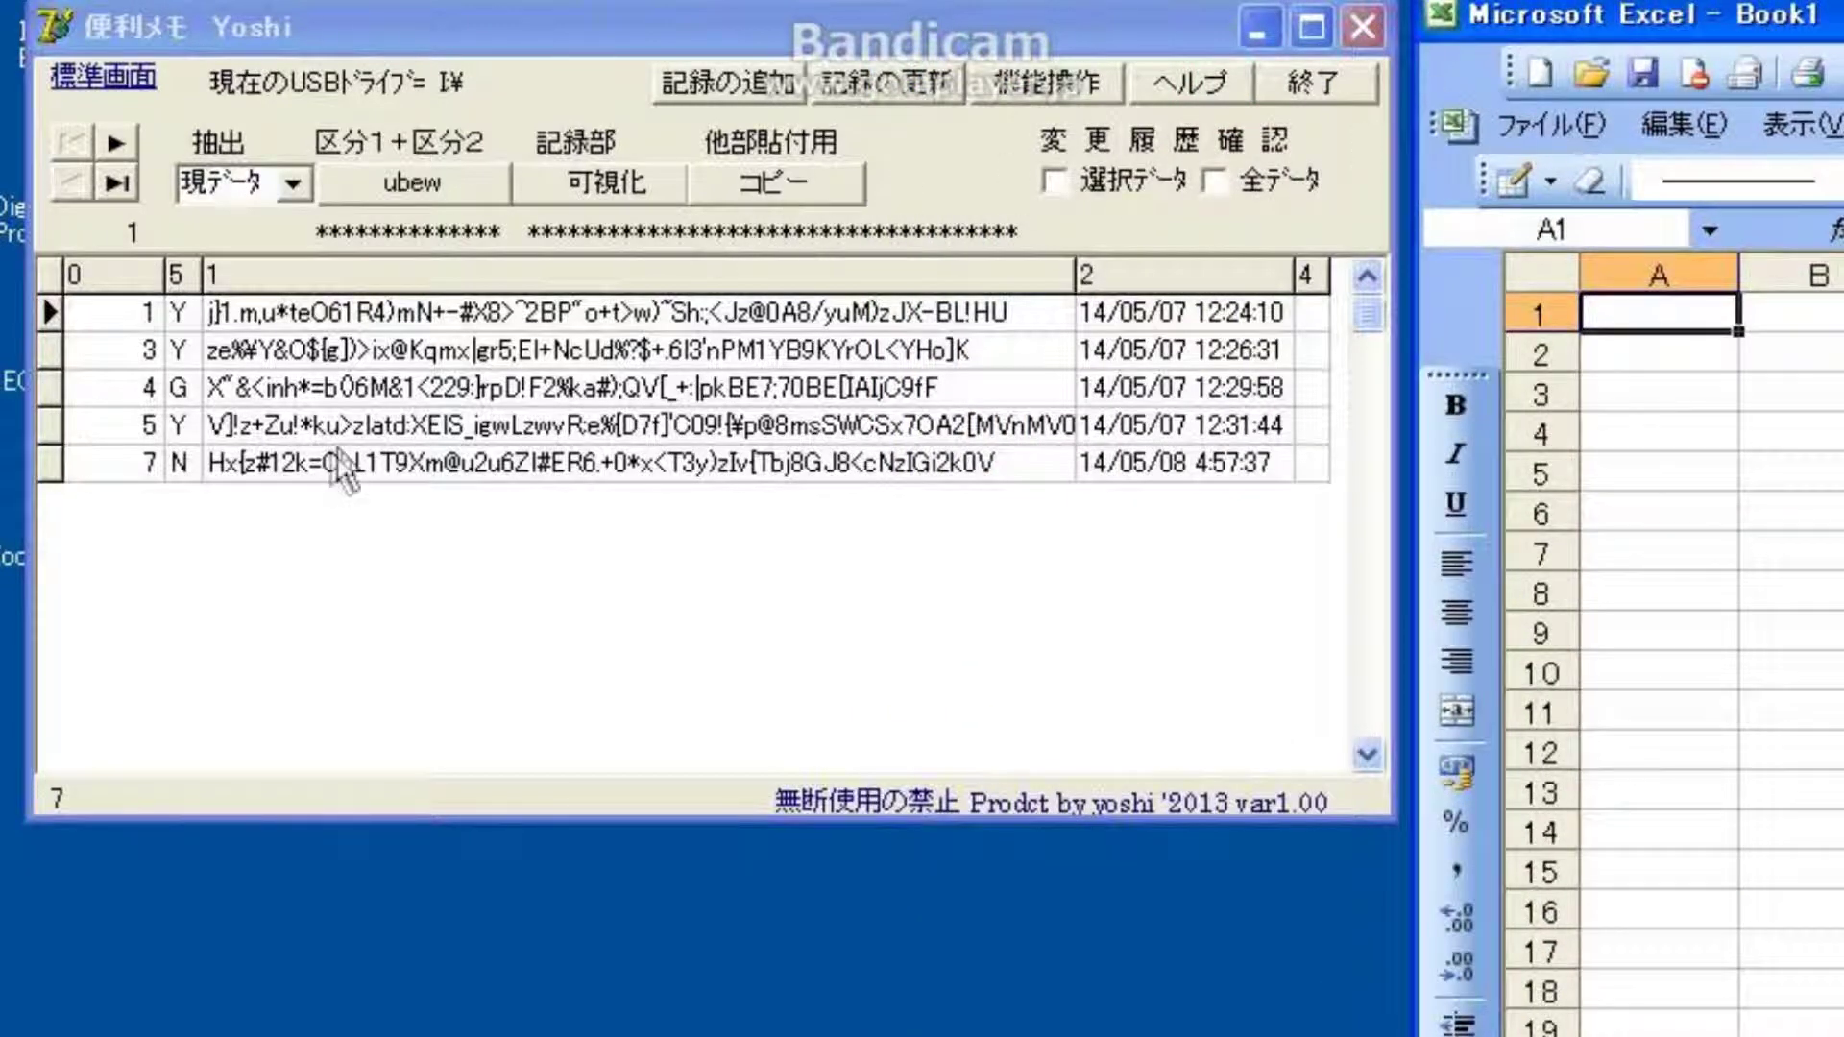
# Step: Copy record 7's stored password for external pasting and paste it into cell A6 of the Excel workbook
pyautogui.click(363, 453)
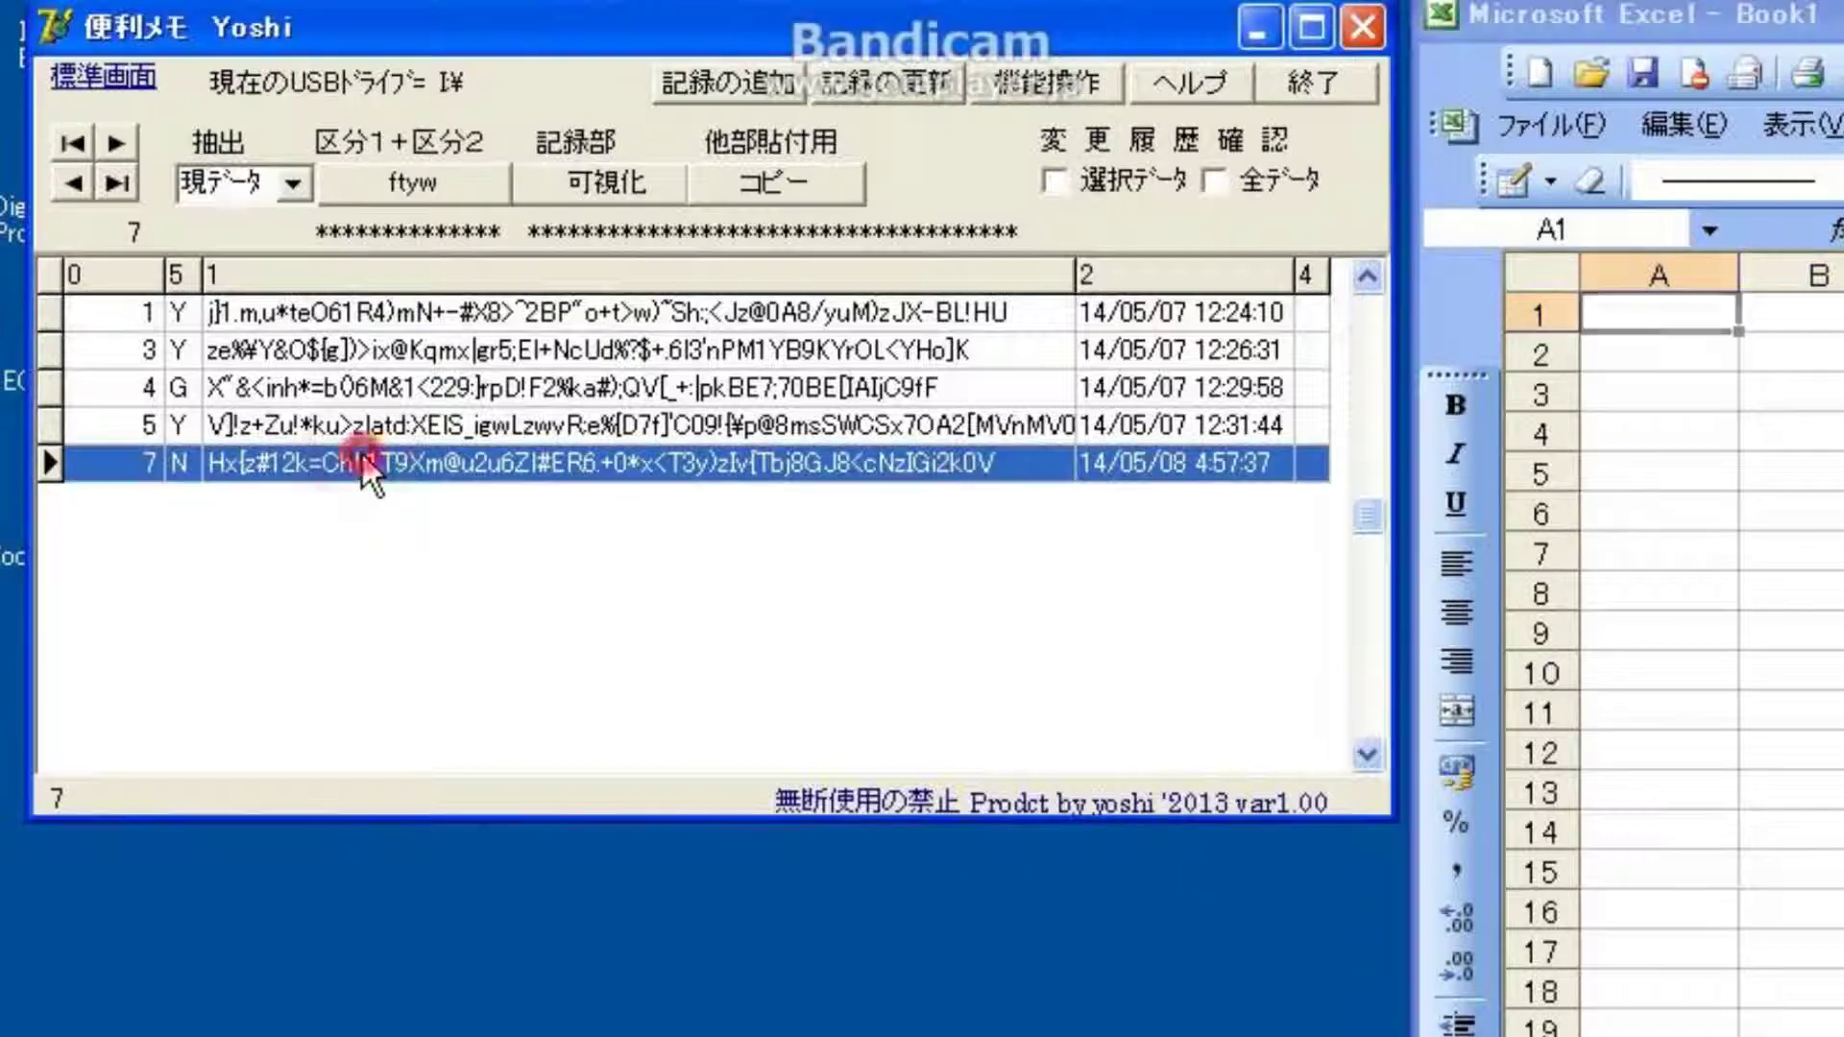
pyautogui.click(740, 183)
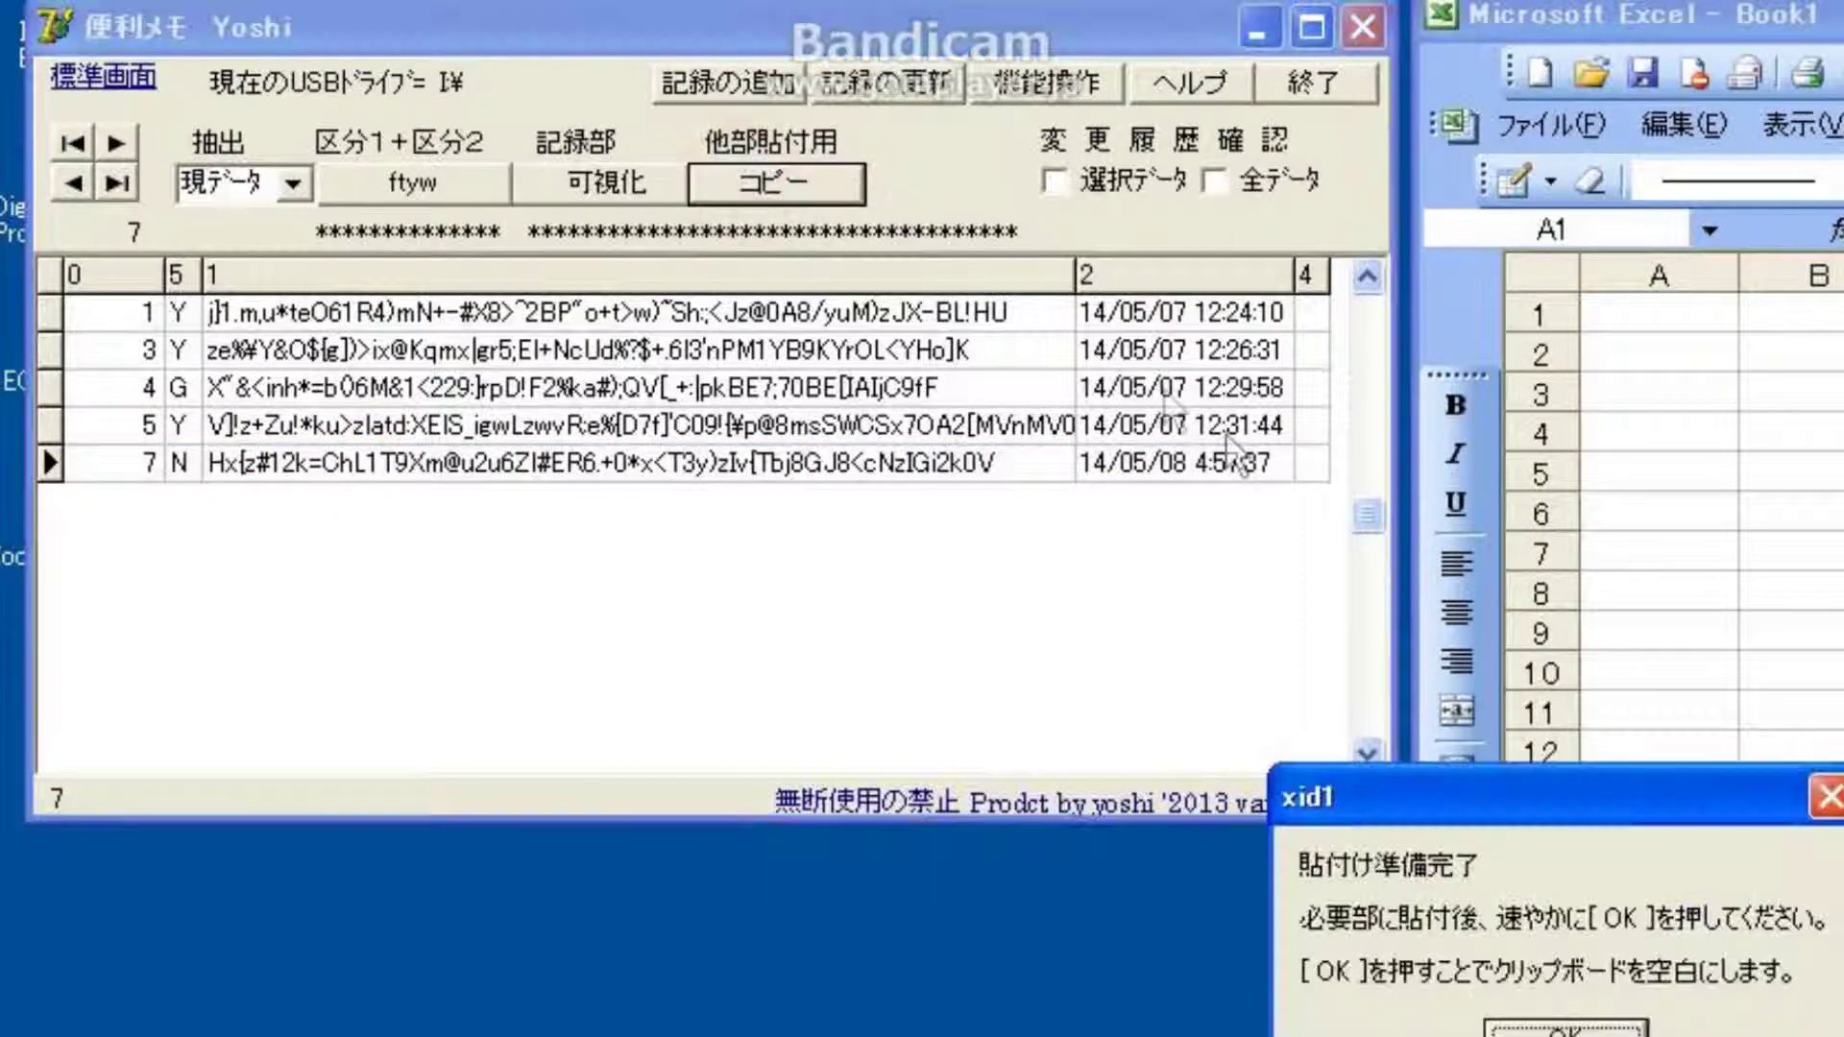
pyautogui.moveTo(1523, 814); pyautogui.dragTo(480, 551)
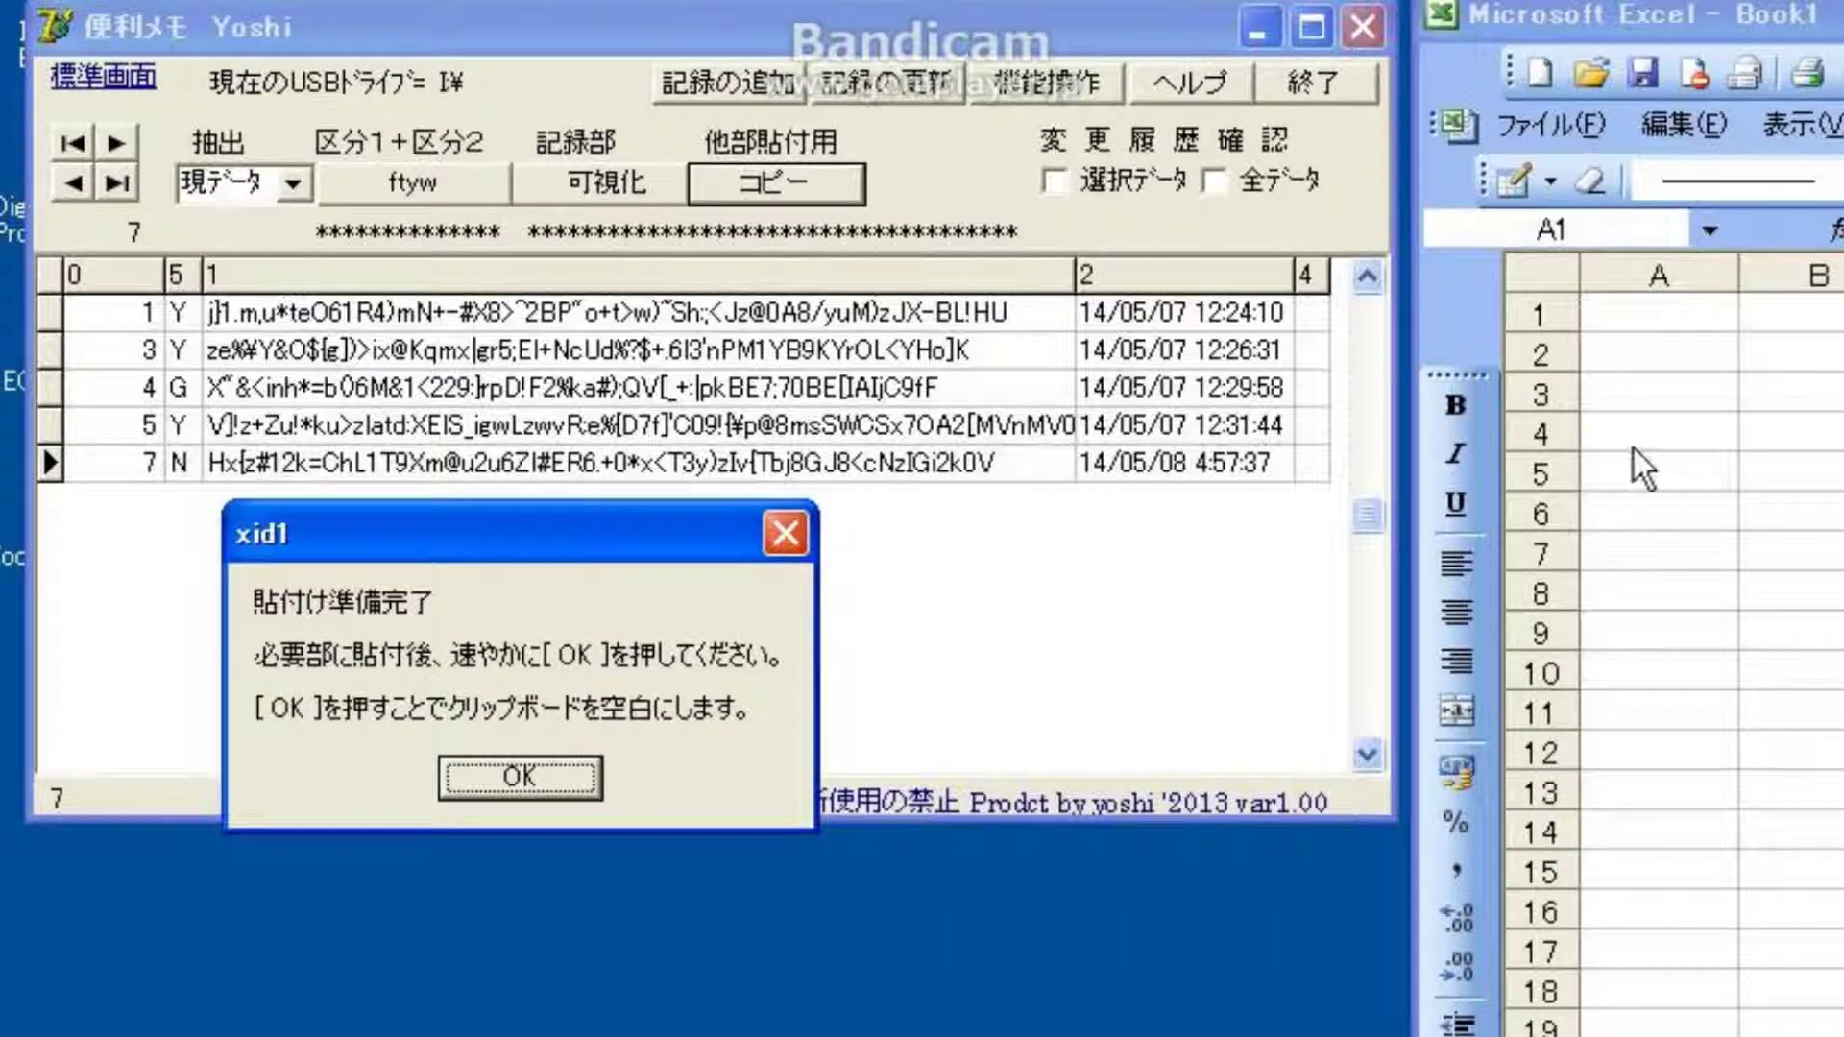
pyautogui.click(1639, 511)
pyautogui.click(1639, 511)
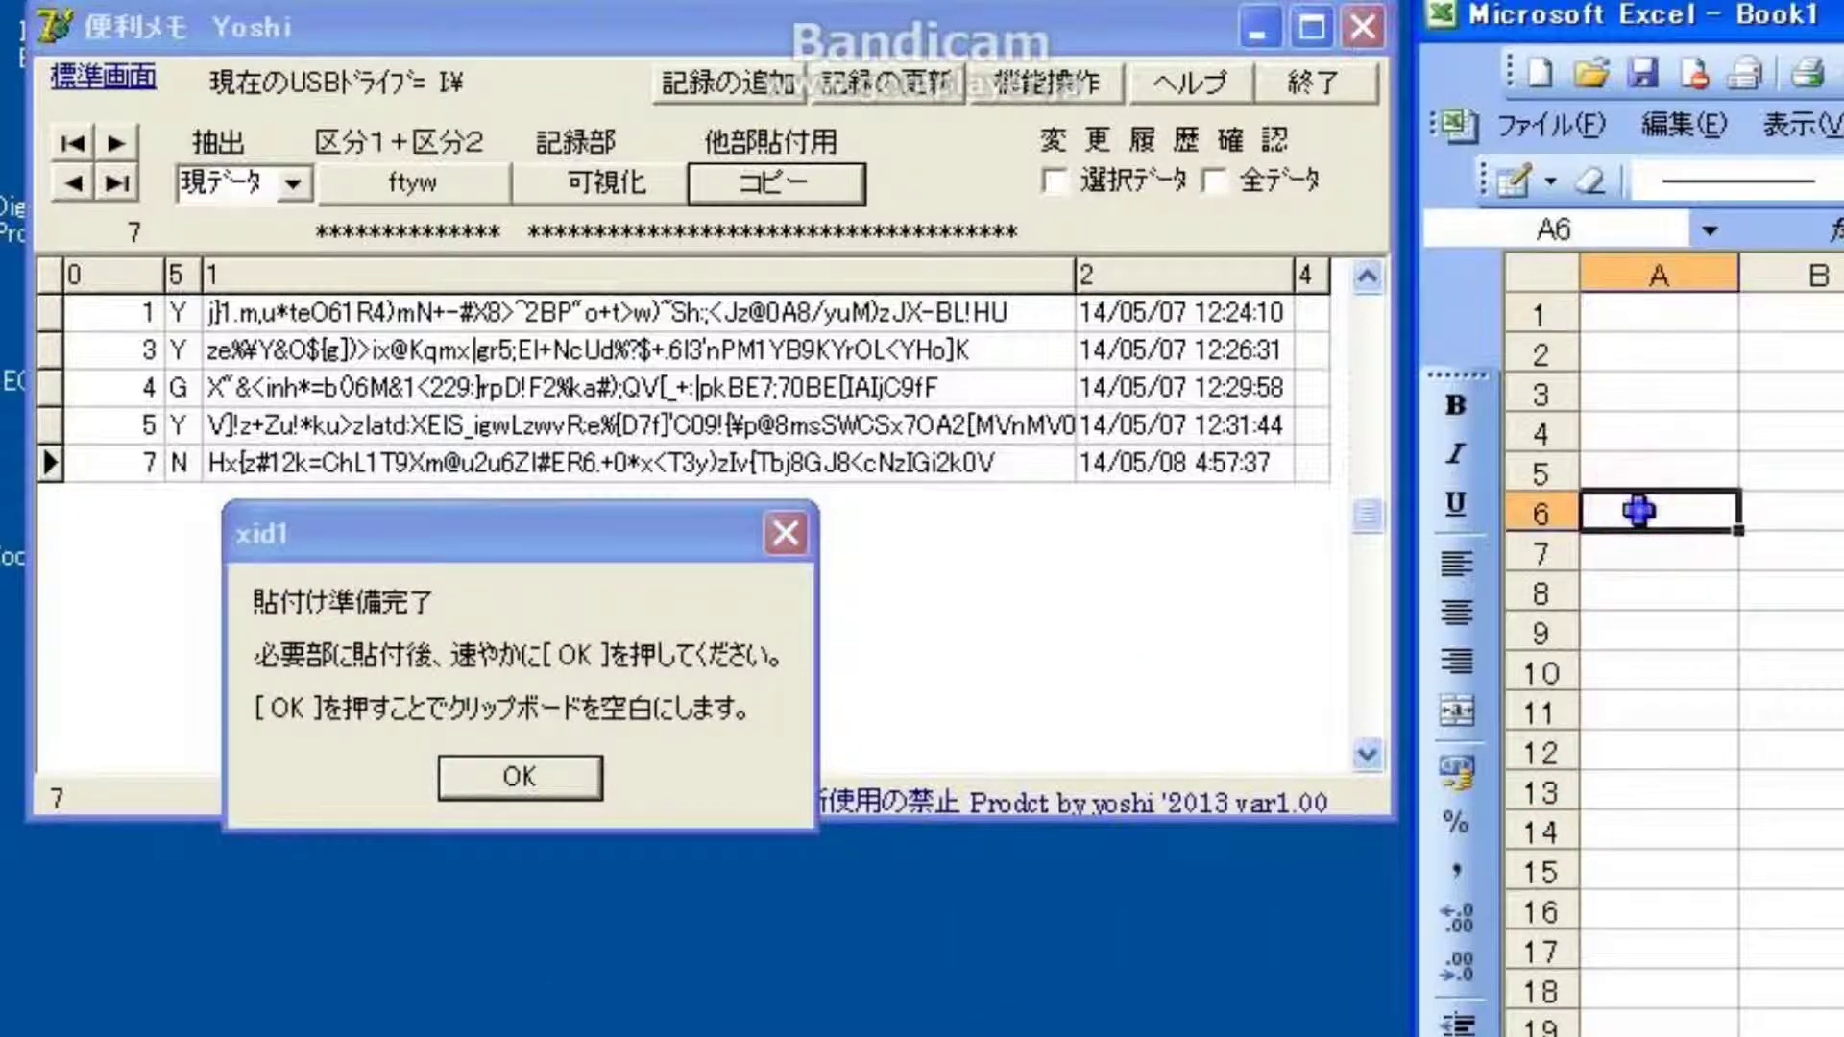
pyautogui.rightClick(1639, 513)
pyautogui.click(1779, 648)
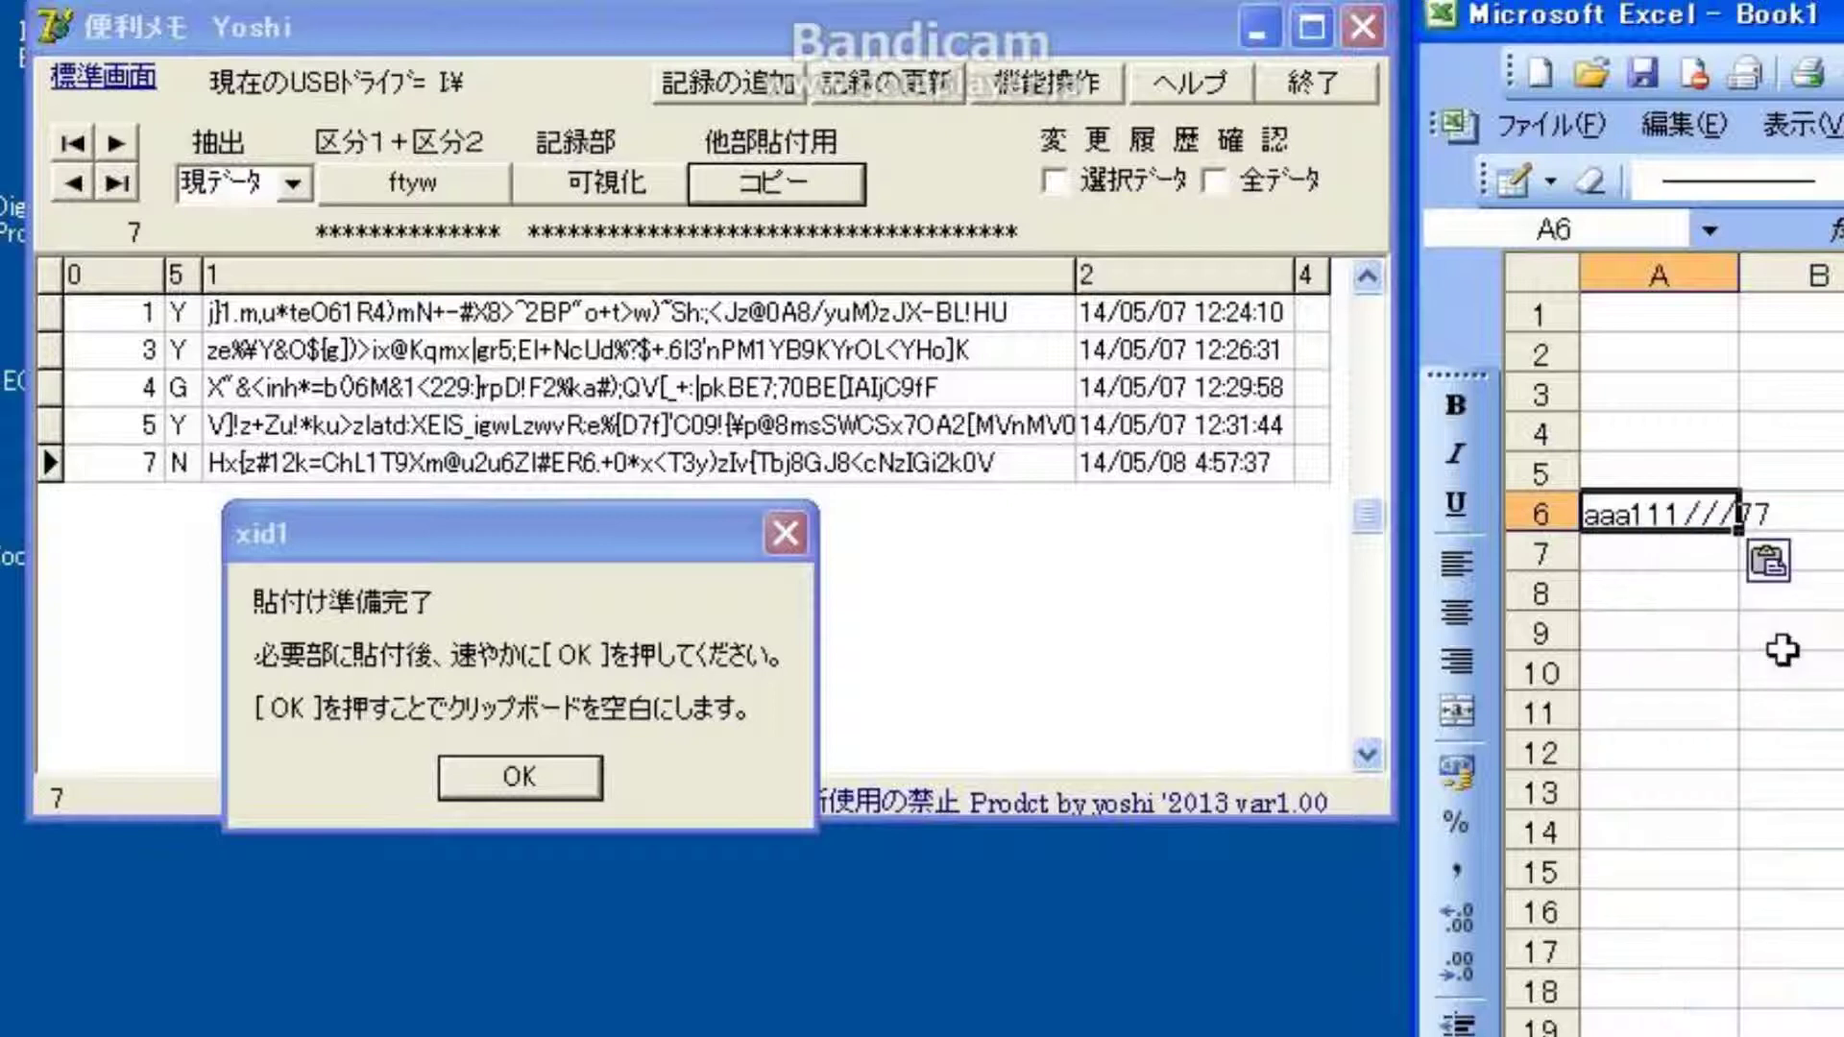
# Step: Paste the copied password into cell A10 as well, and accept the memo's notice to clear the clipboard
pyautogui.click(1644, 593)
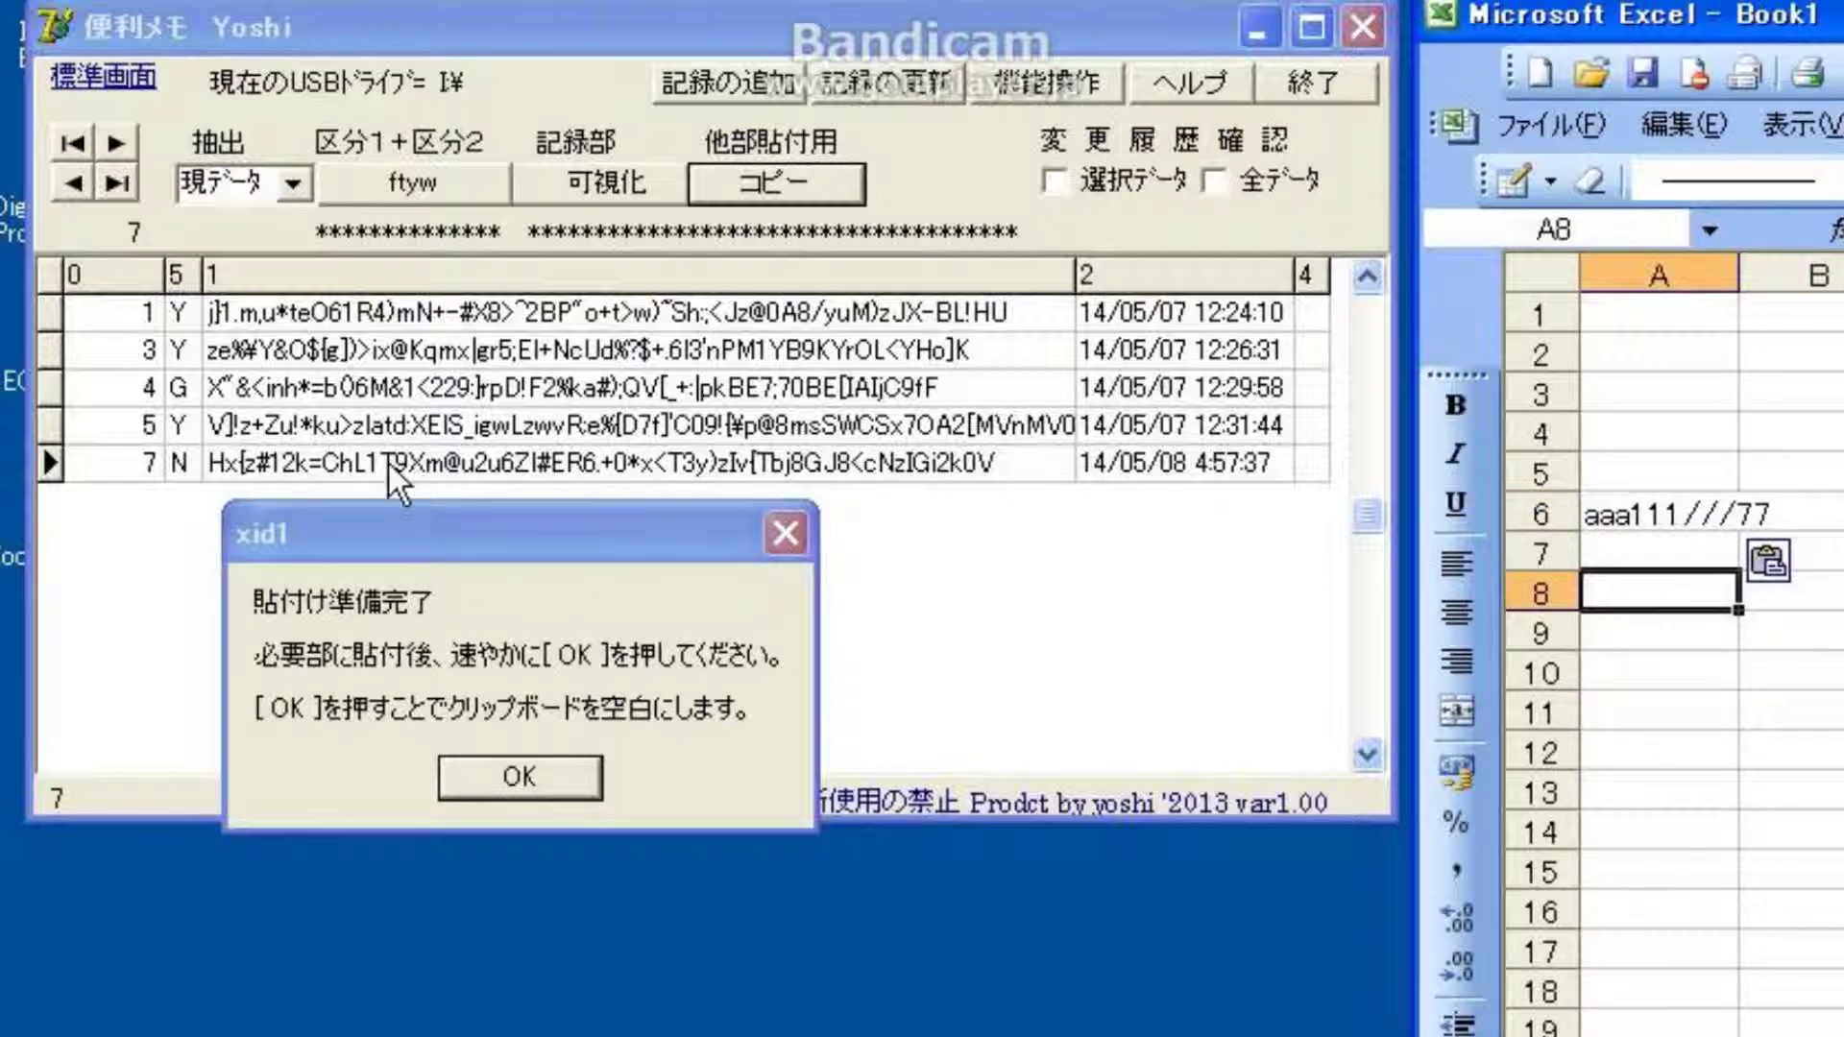
pyautogui.click(1646, 672)
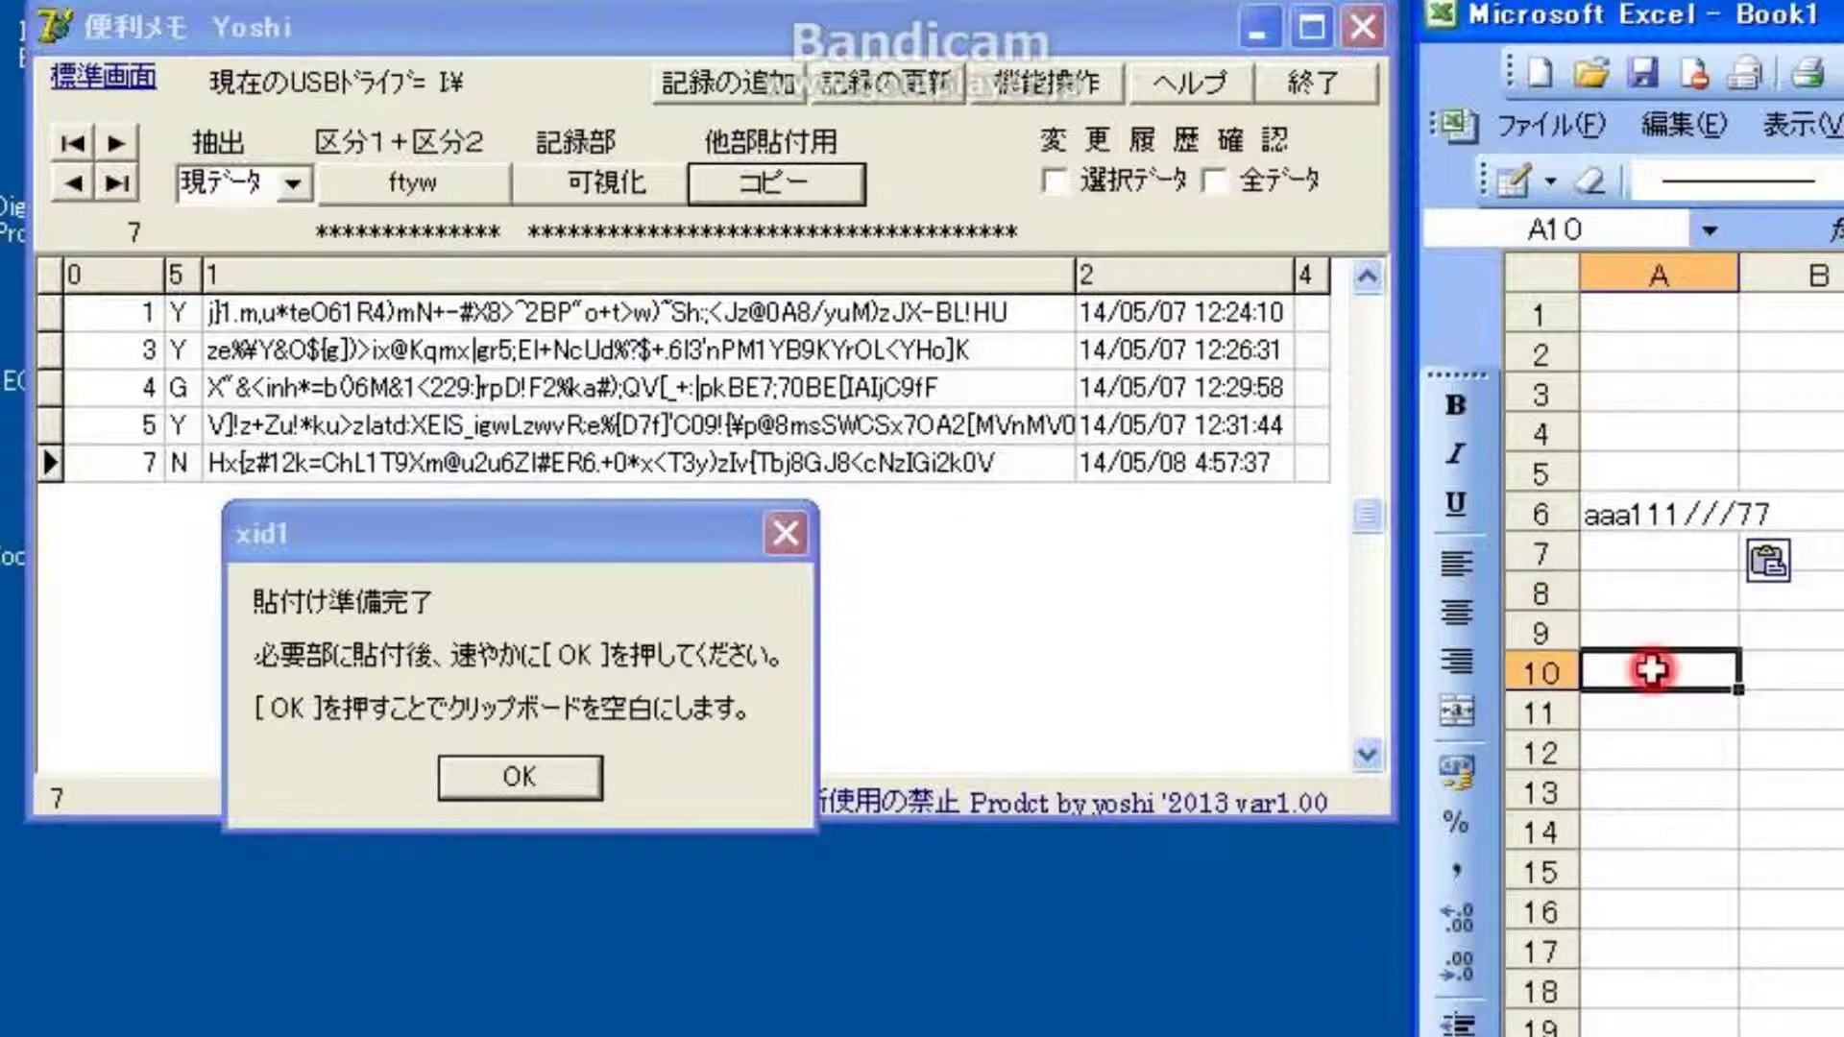
pyautogui.rightClick(1650, 674)
pyautogui.click(1789, 797)
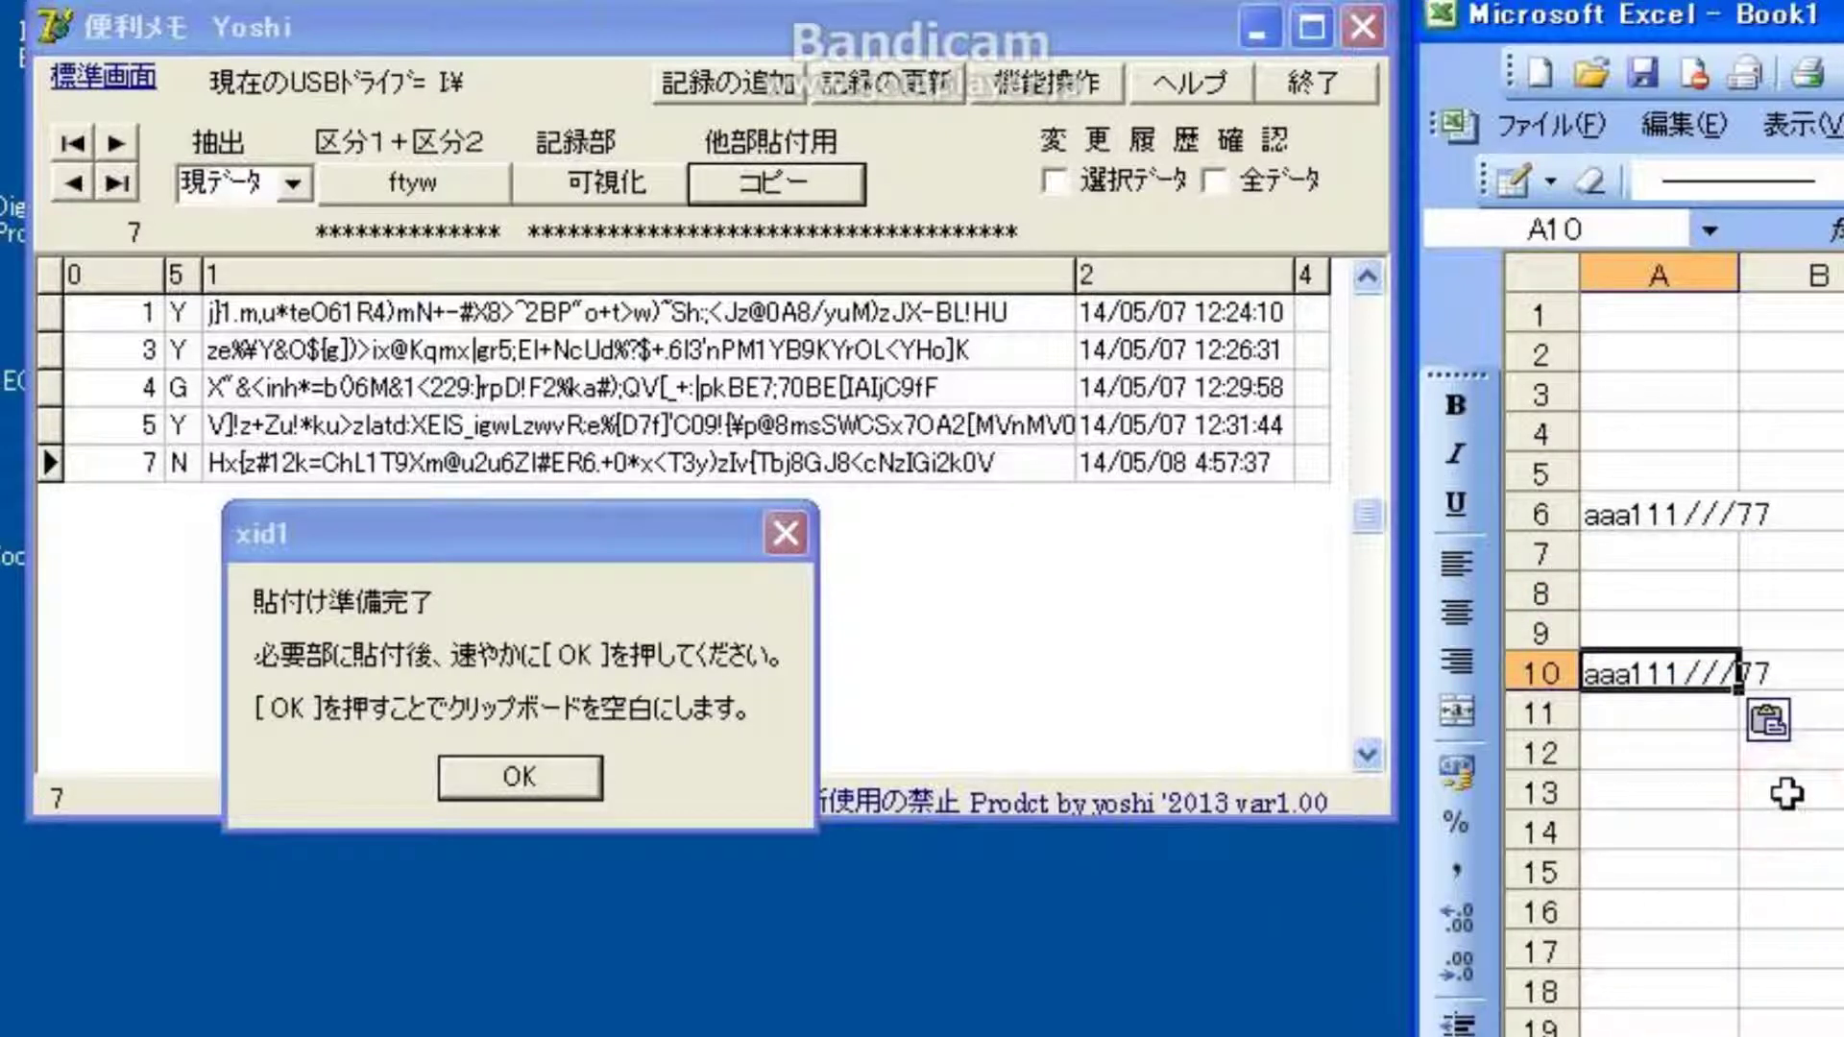
pyautogui.click(555, 785)
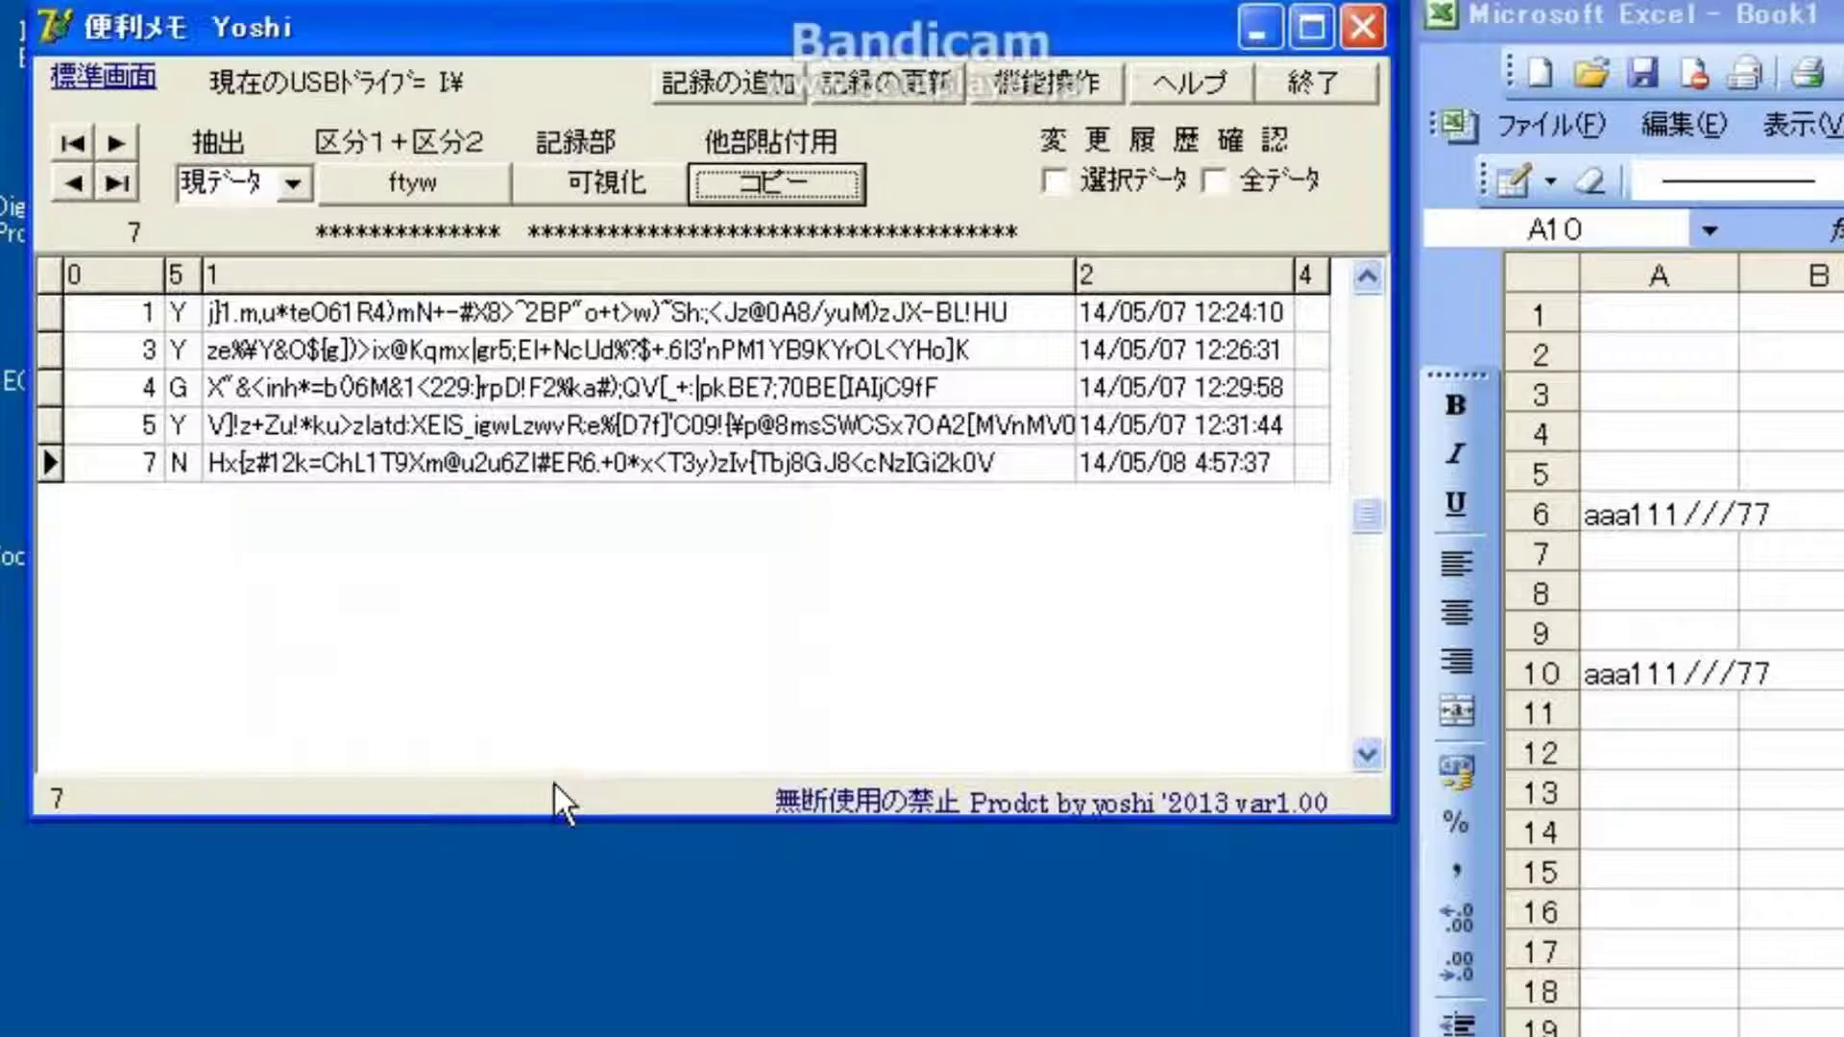
# Step: Try to paste into cells A13 and A12 to test whether the clipboard has been cleared
pyautogui.click(1646, 774)
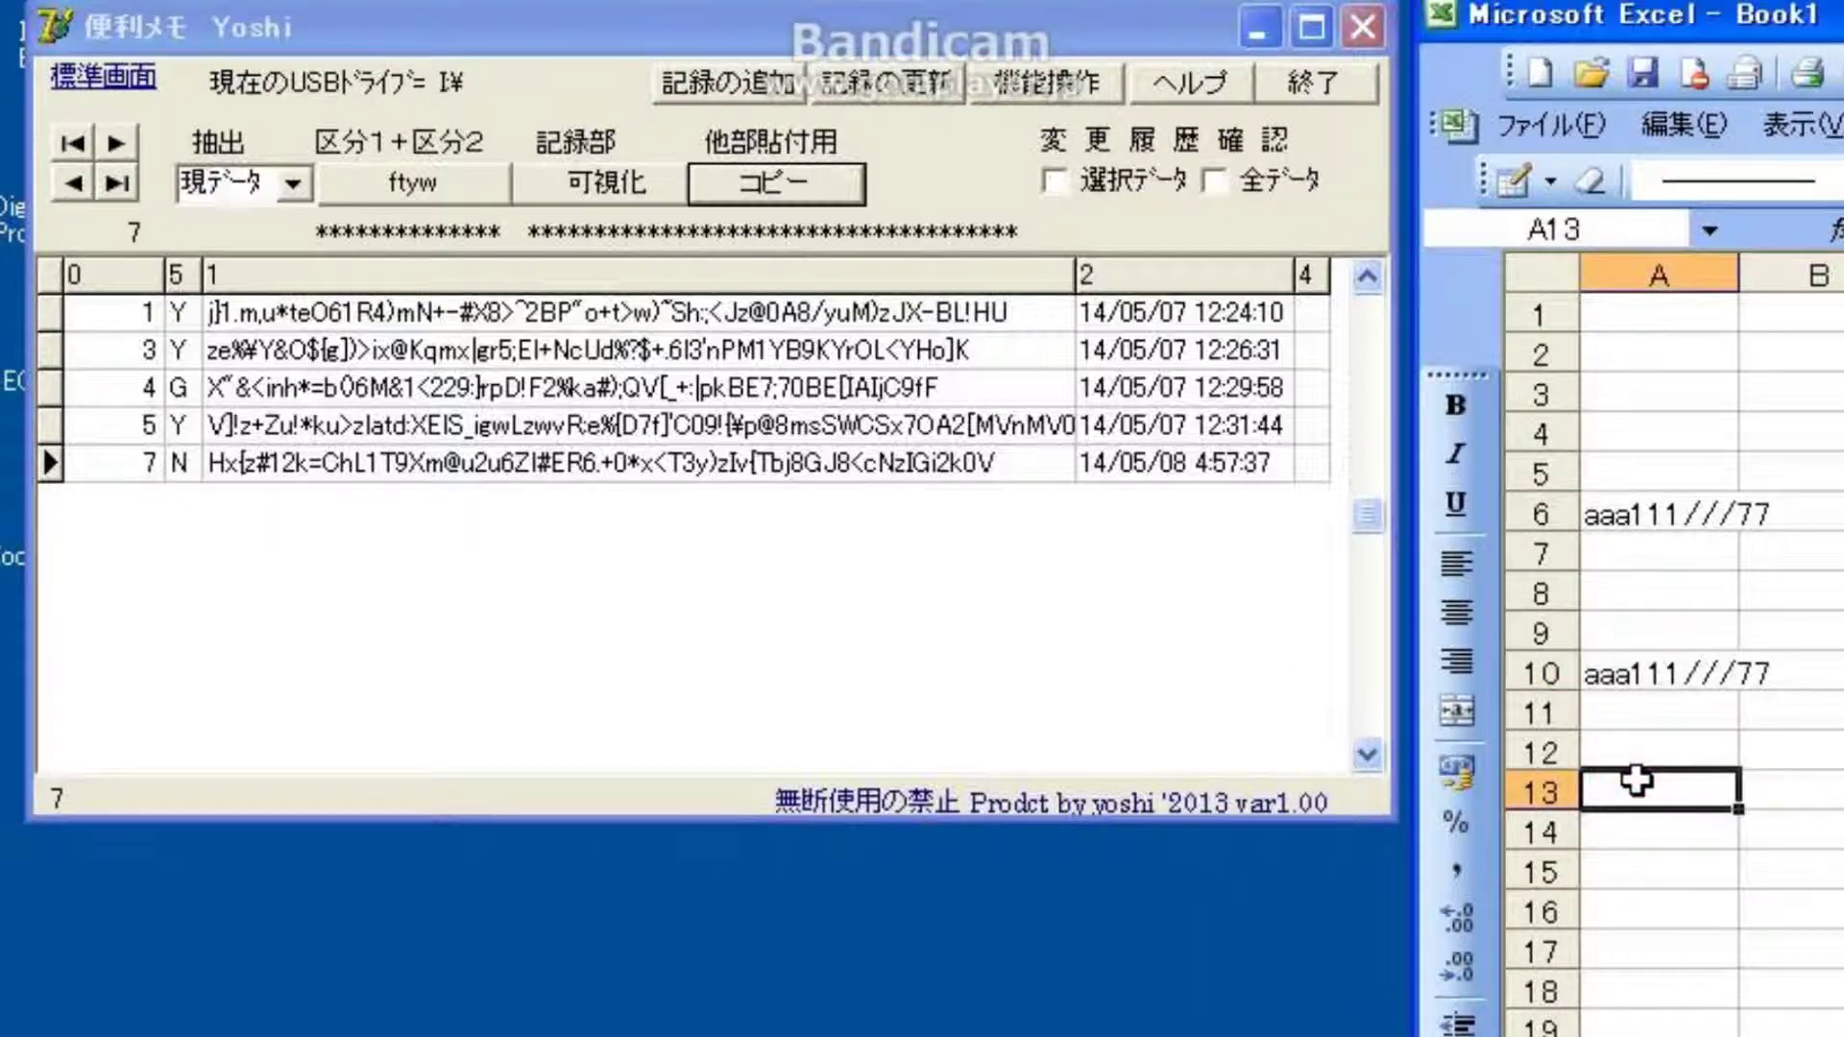
pyautogui.rightClick(1636, 781)
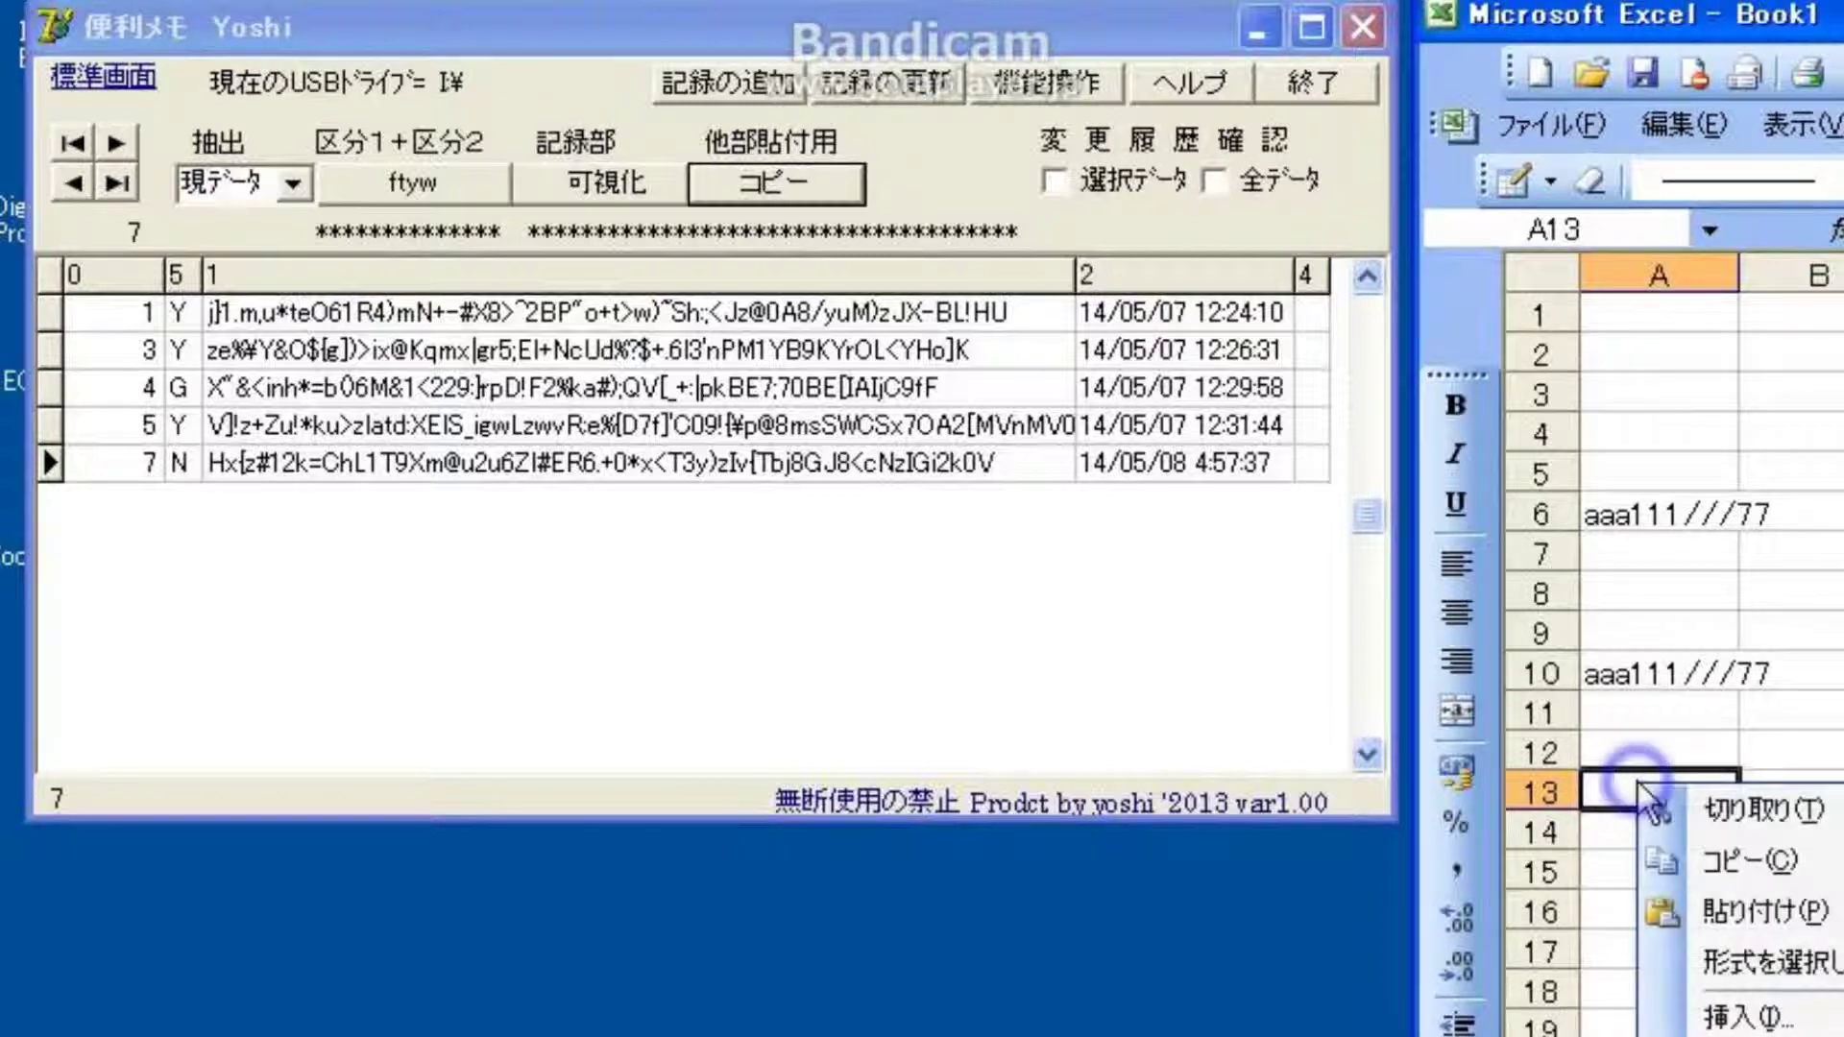
pyautogui.click(1750, 924)
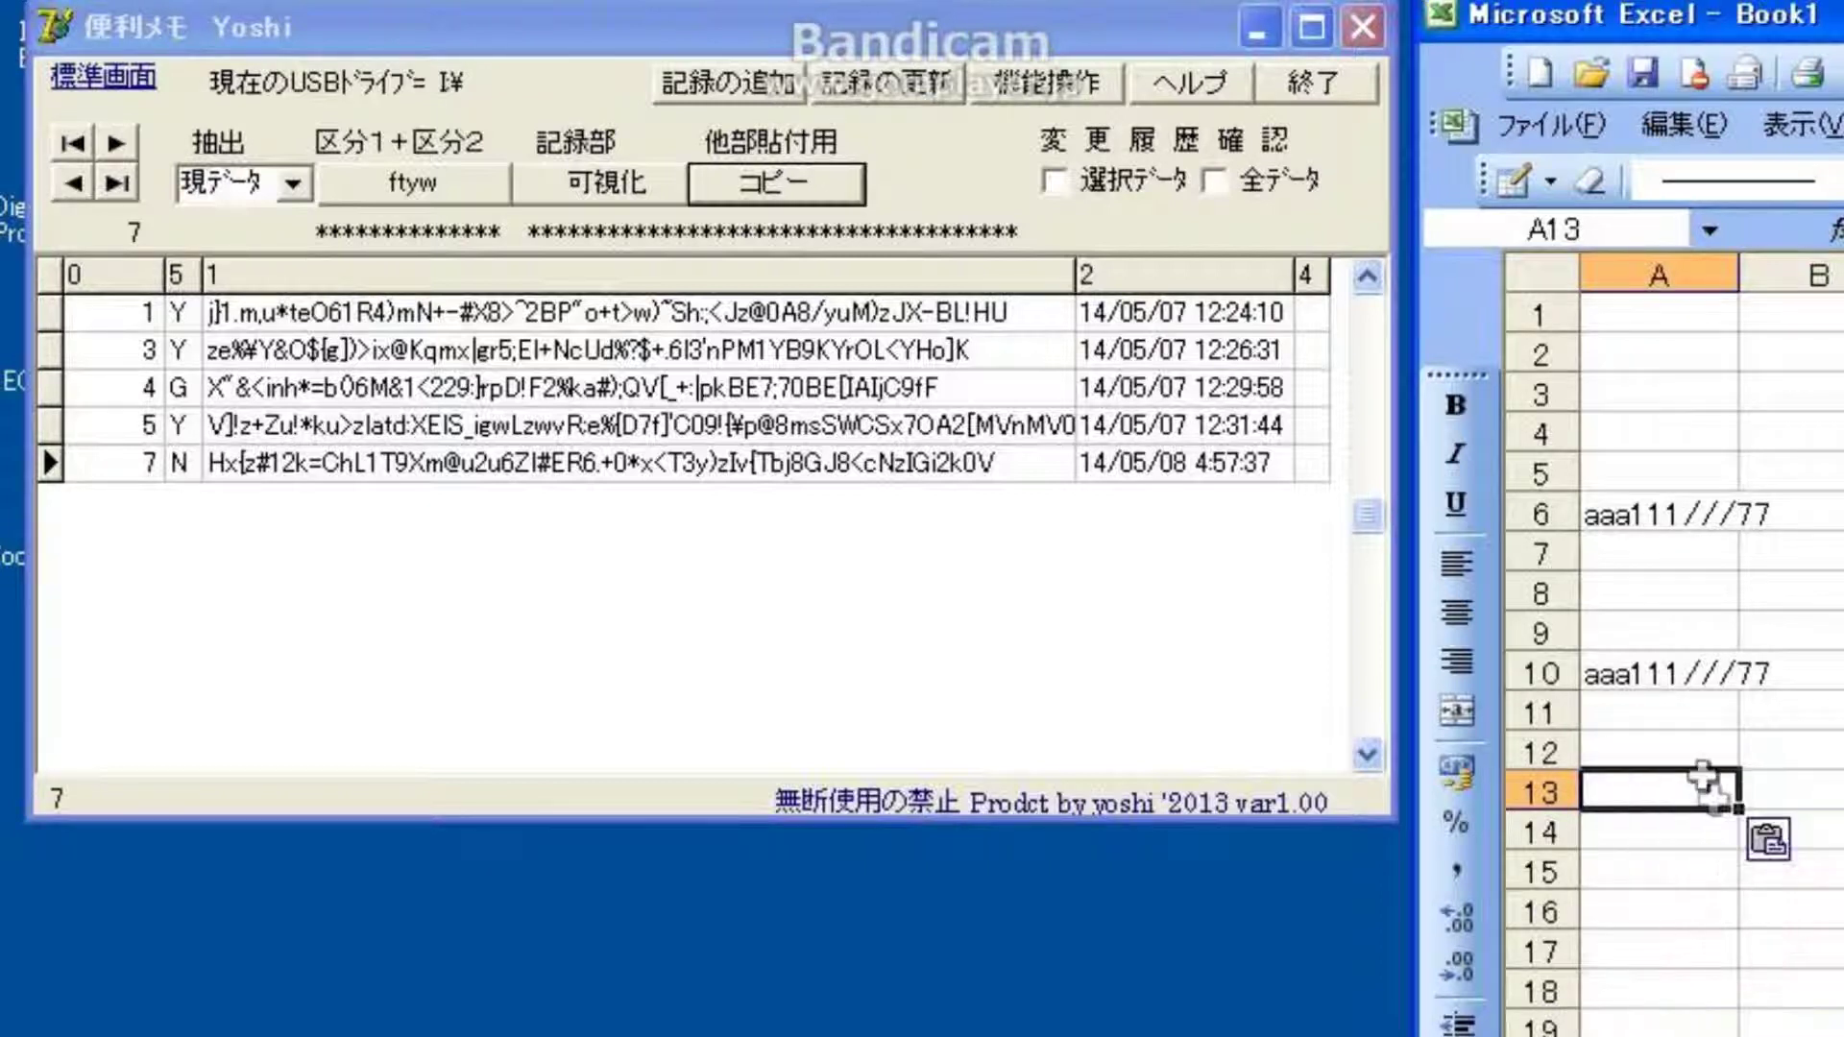
pyautogui.click(1691, 757)
pyautogui.rightClick(1694, 757)
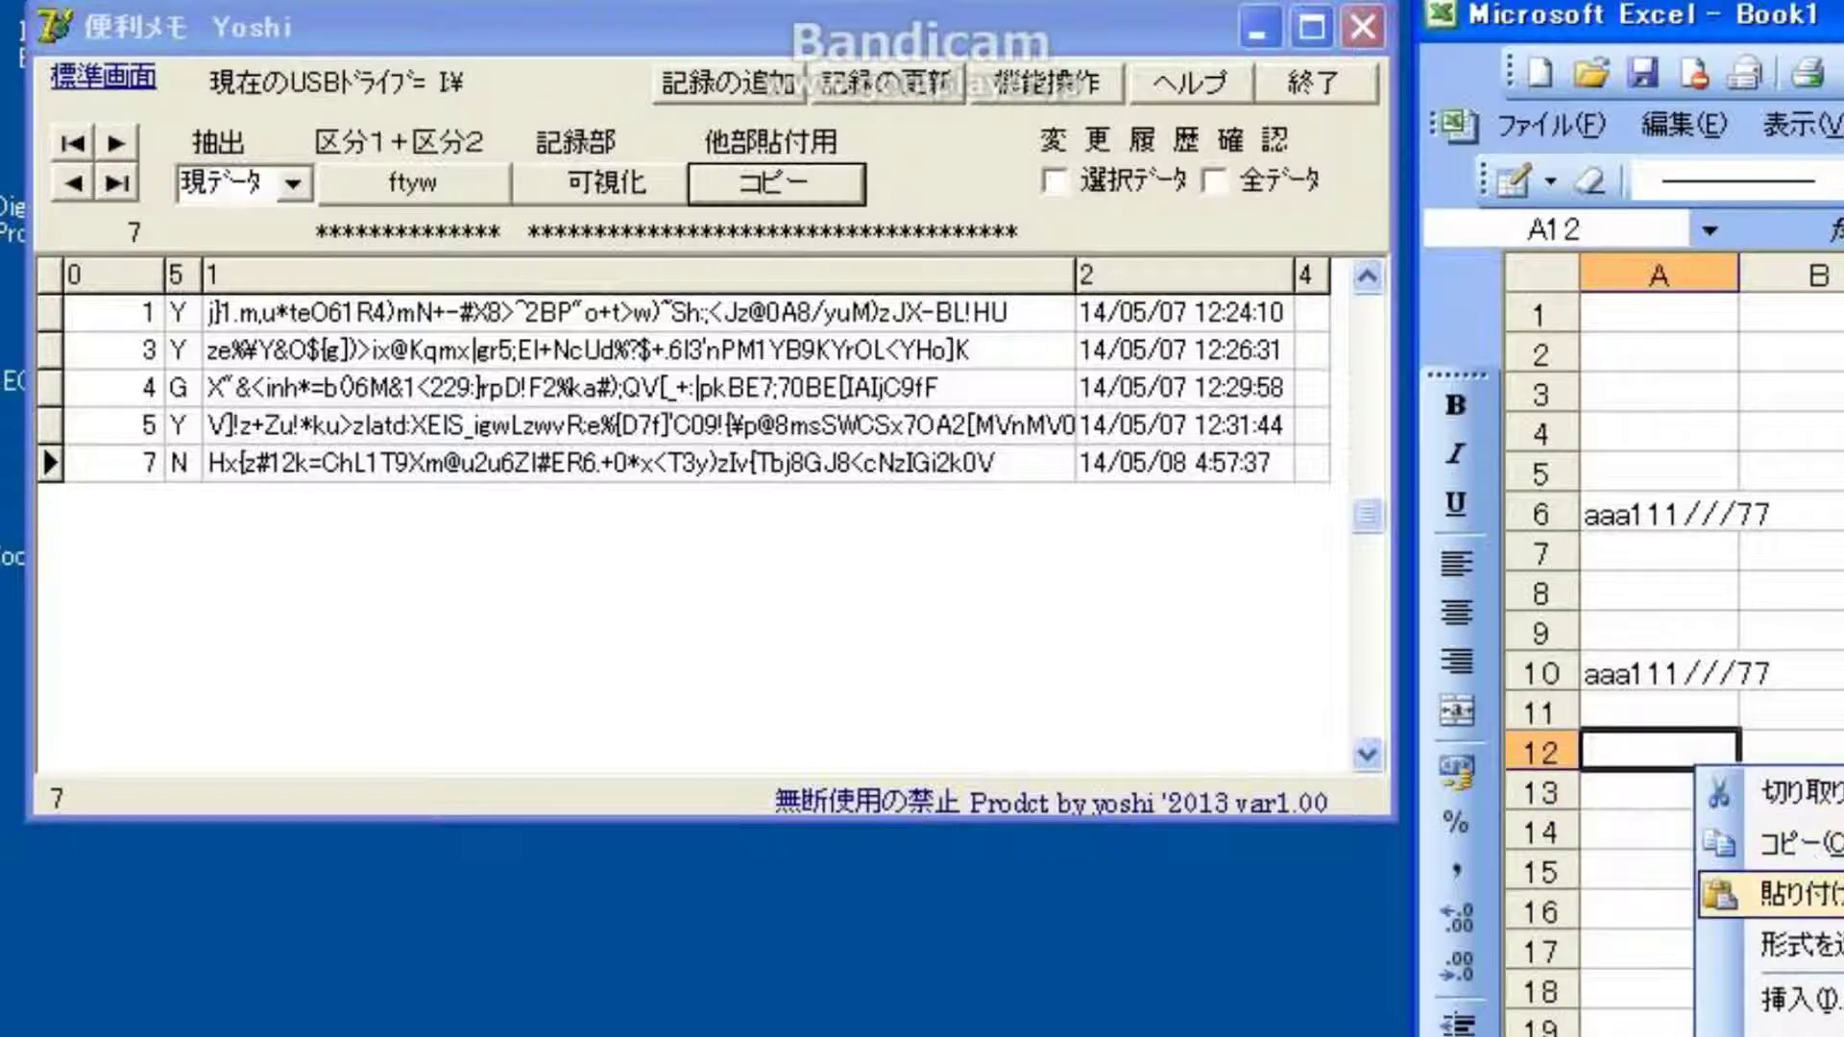
pyautogui.click(1750, 893)
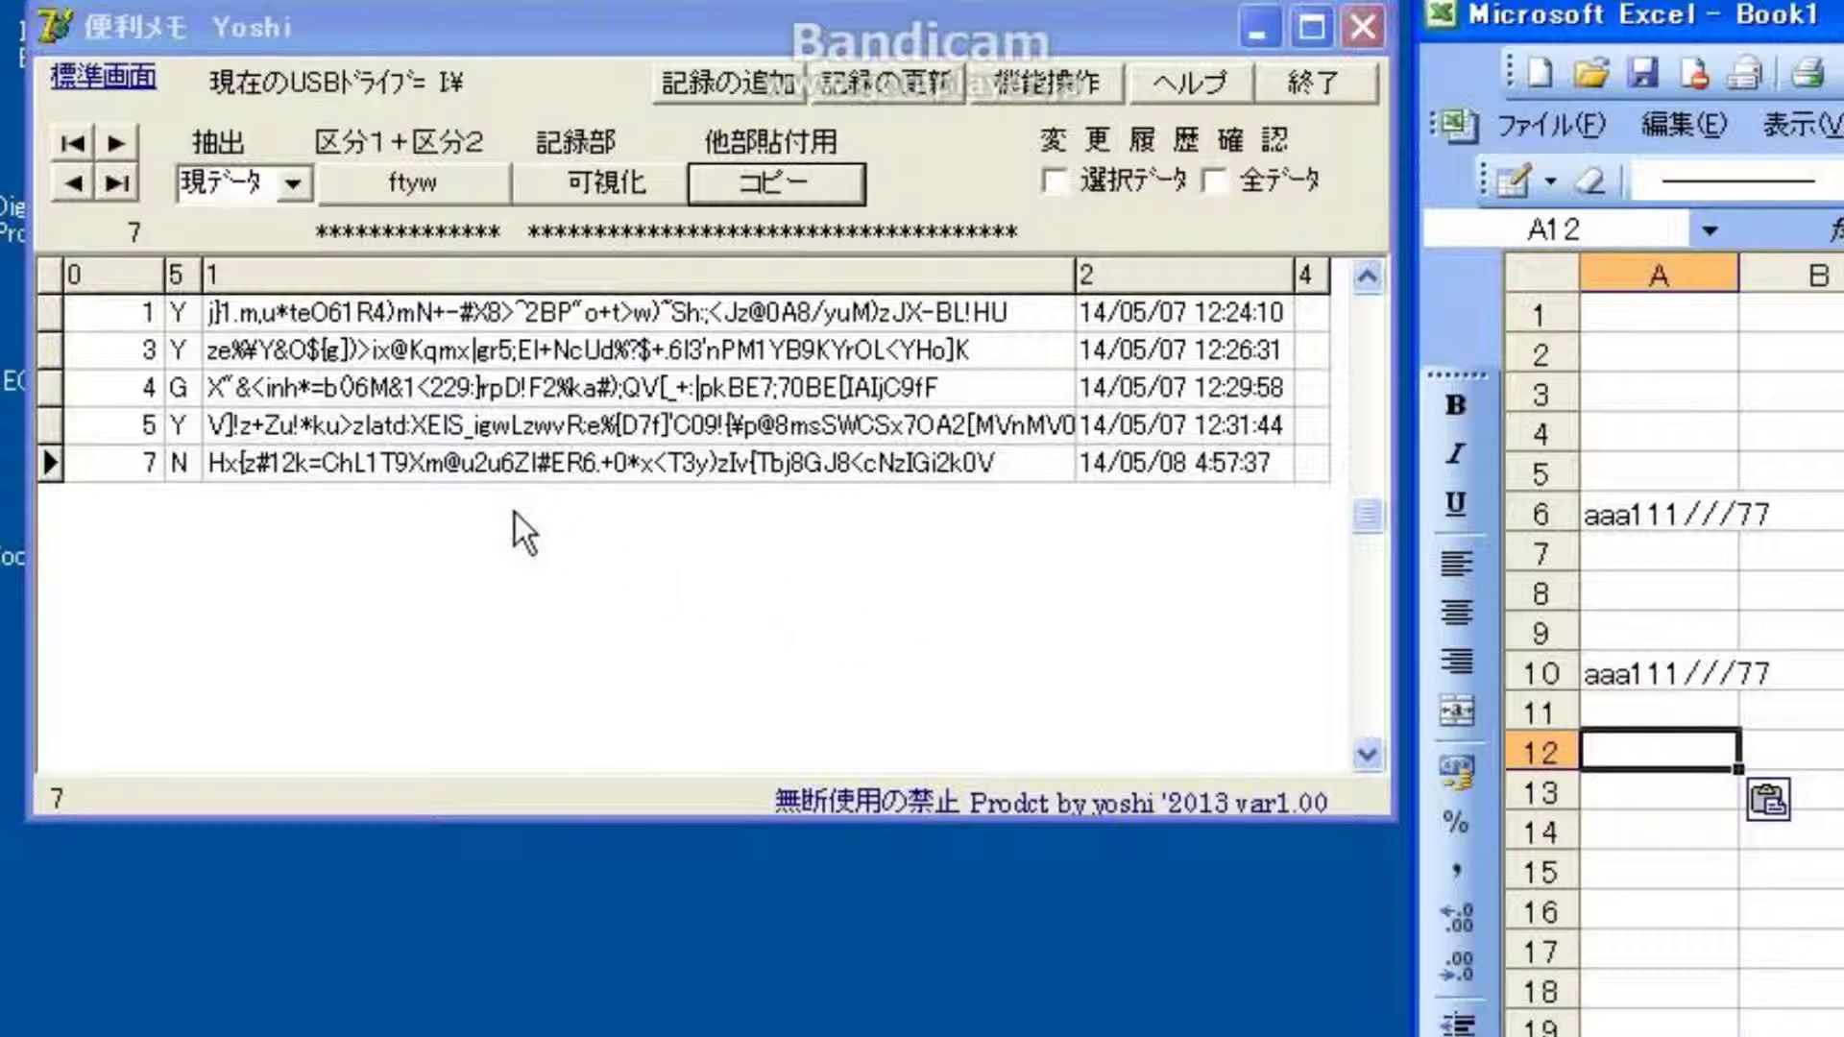
# Step: Copy record 4's stored 記録 secret, paste it into cell A8 of the Excel workbook, and reselect that cell
pyautogui.click(488, 388)
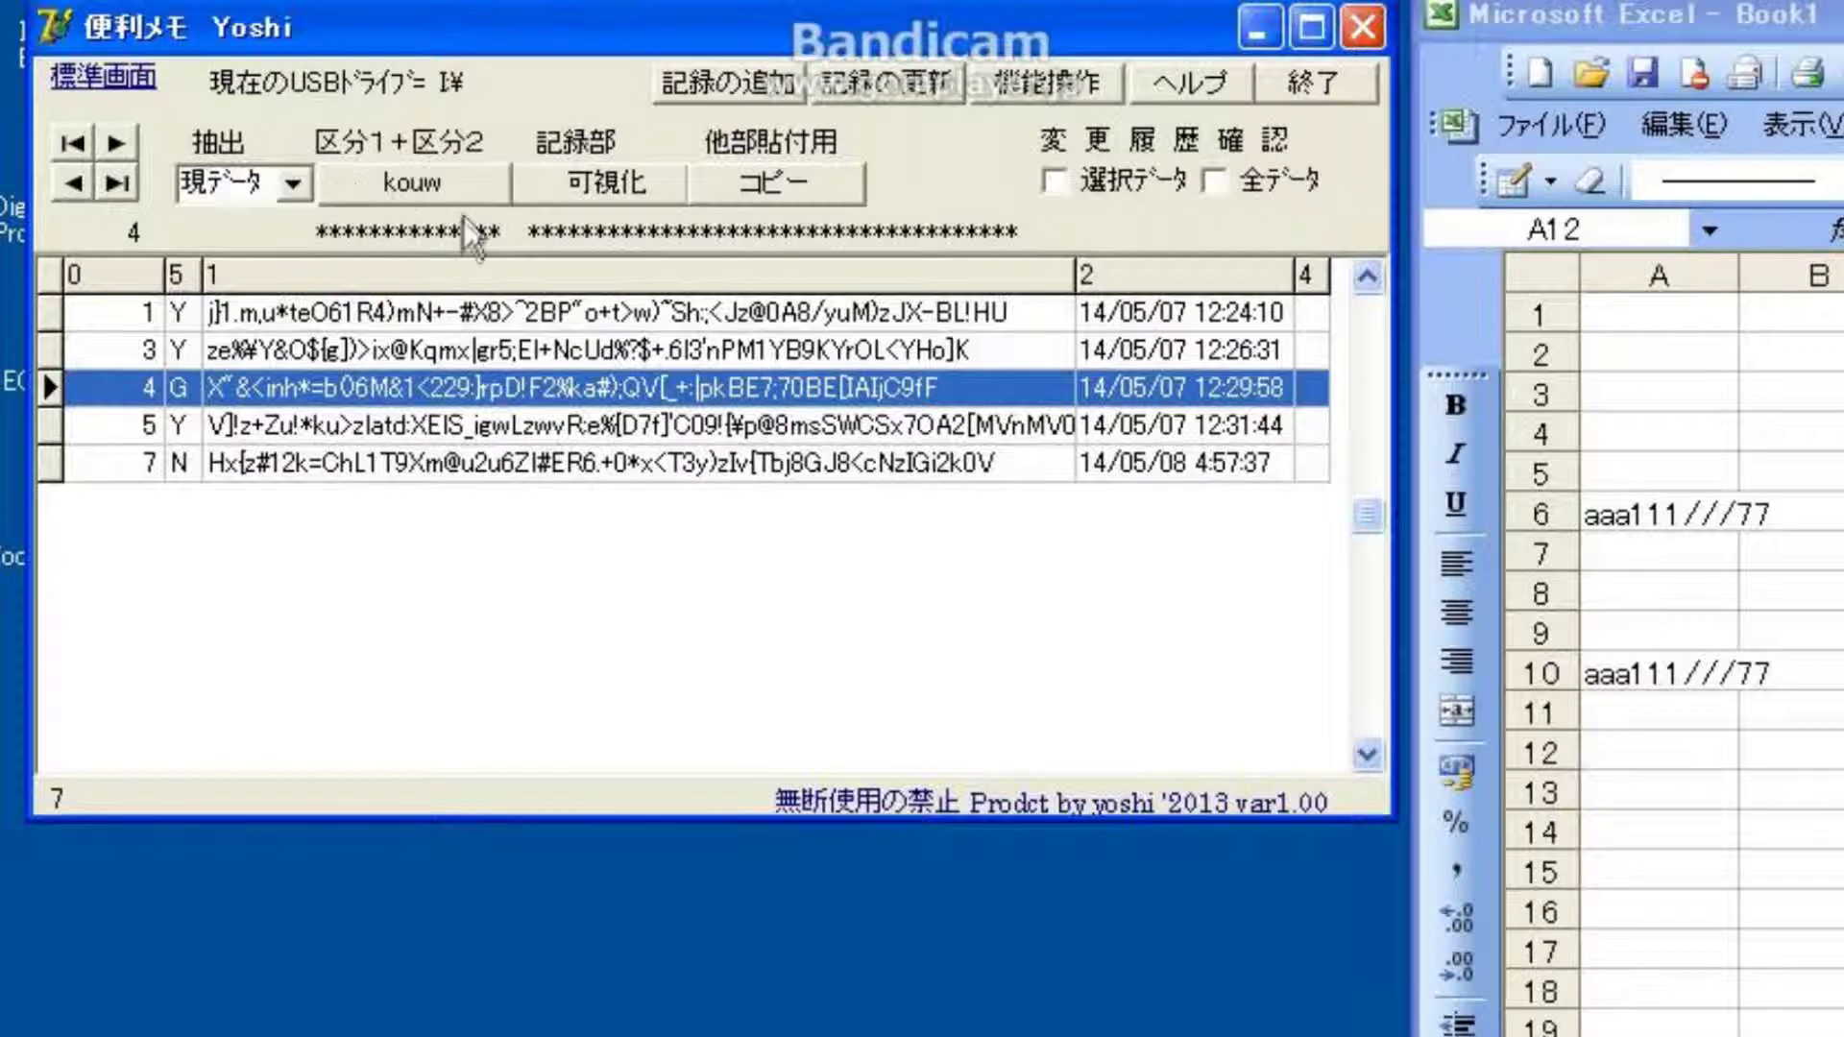
pyautogui.click(811, 182)
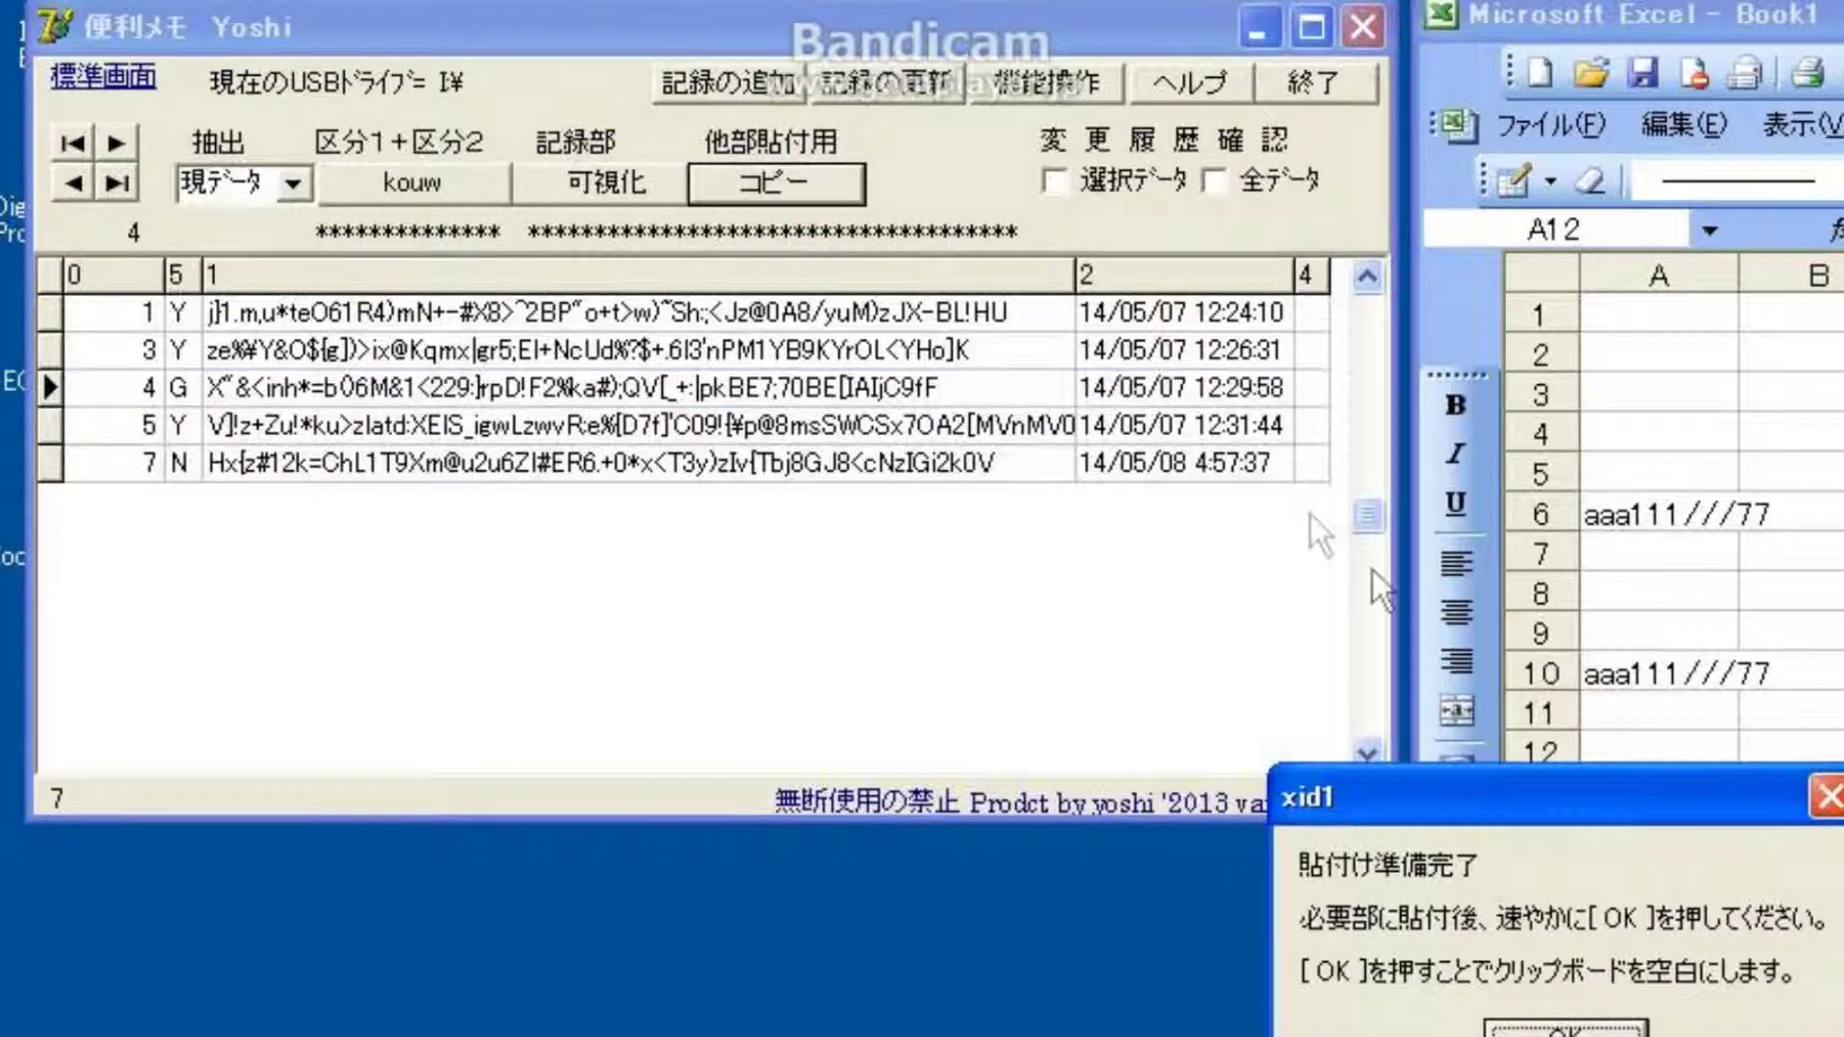
pyautogui.click(1670, 586)
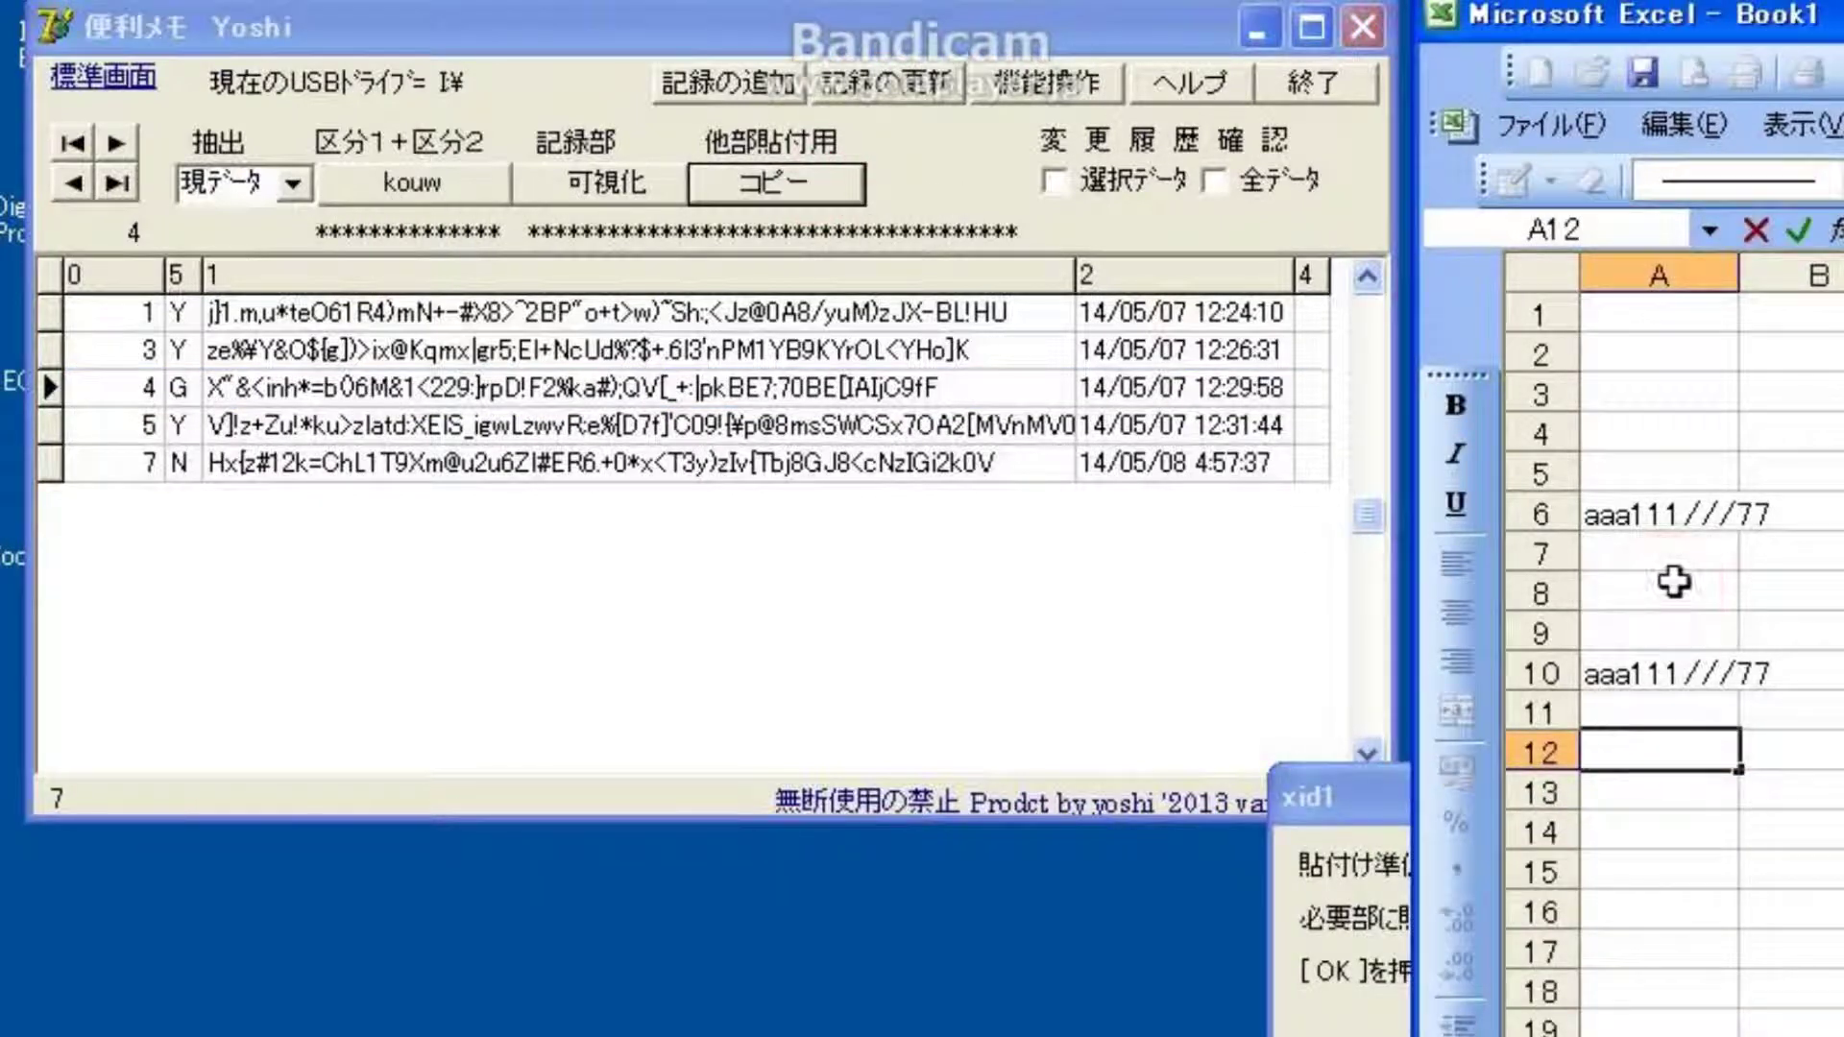
pyautogui.click(1669, 584)
pyautogui.rightClick(1671, 582)
pyautogui.click(1817, 703)
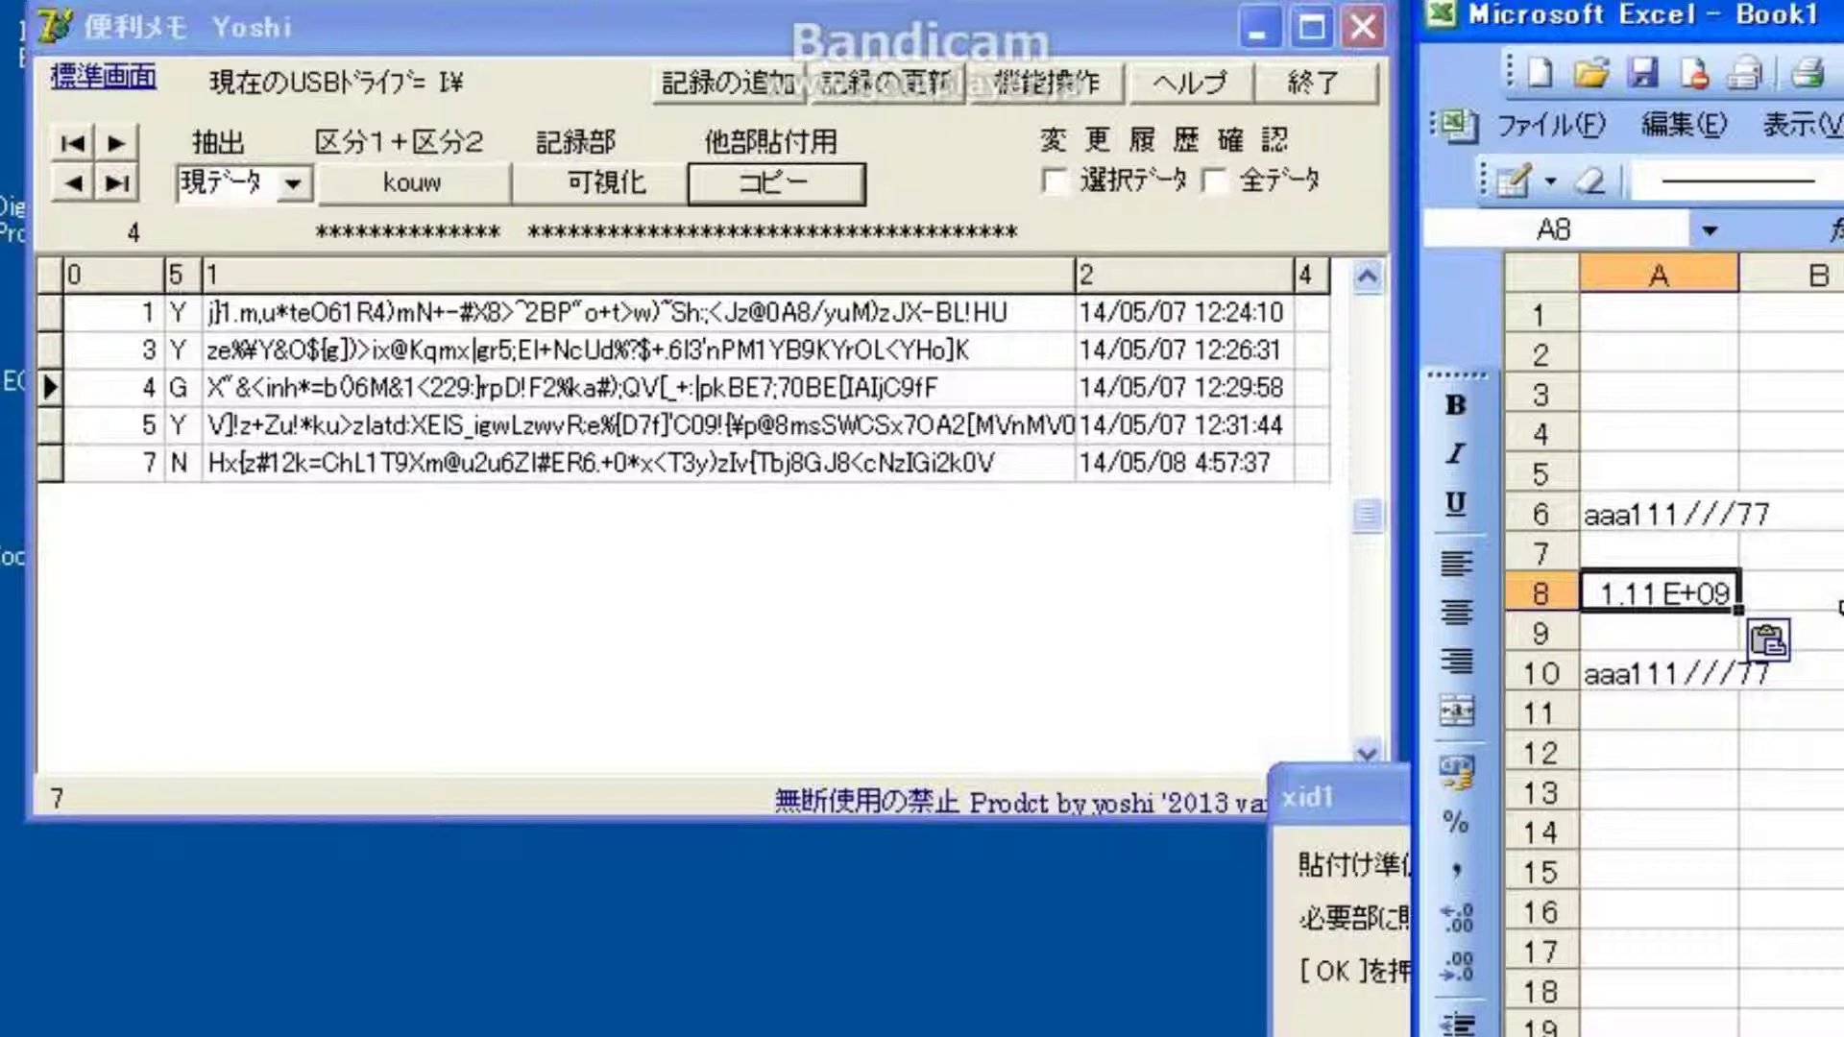
pyautogui.press('Down')
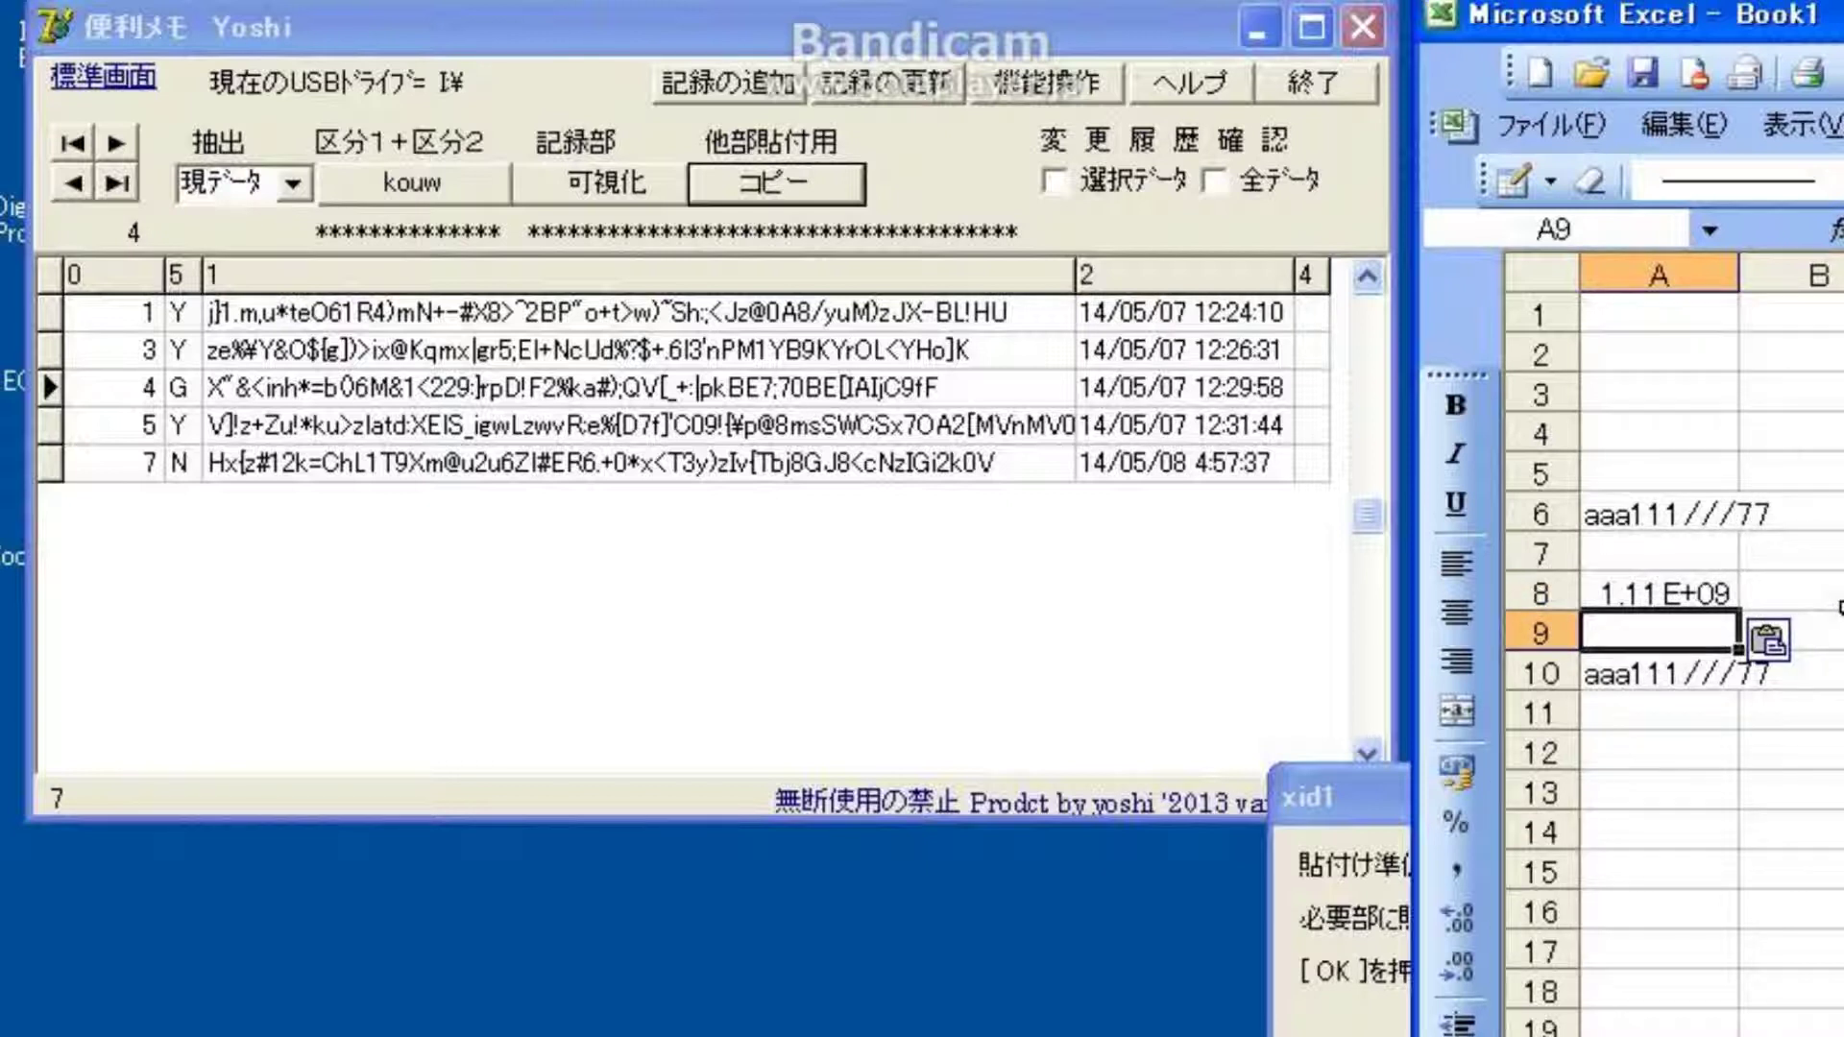
pyautogui.click(1719, 597)
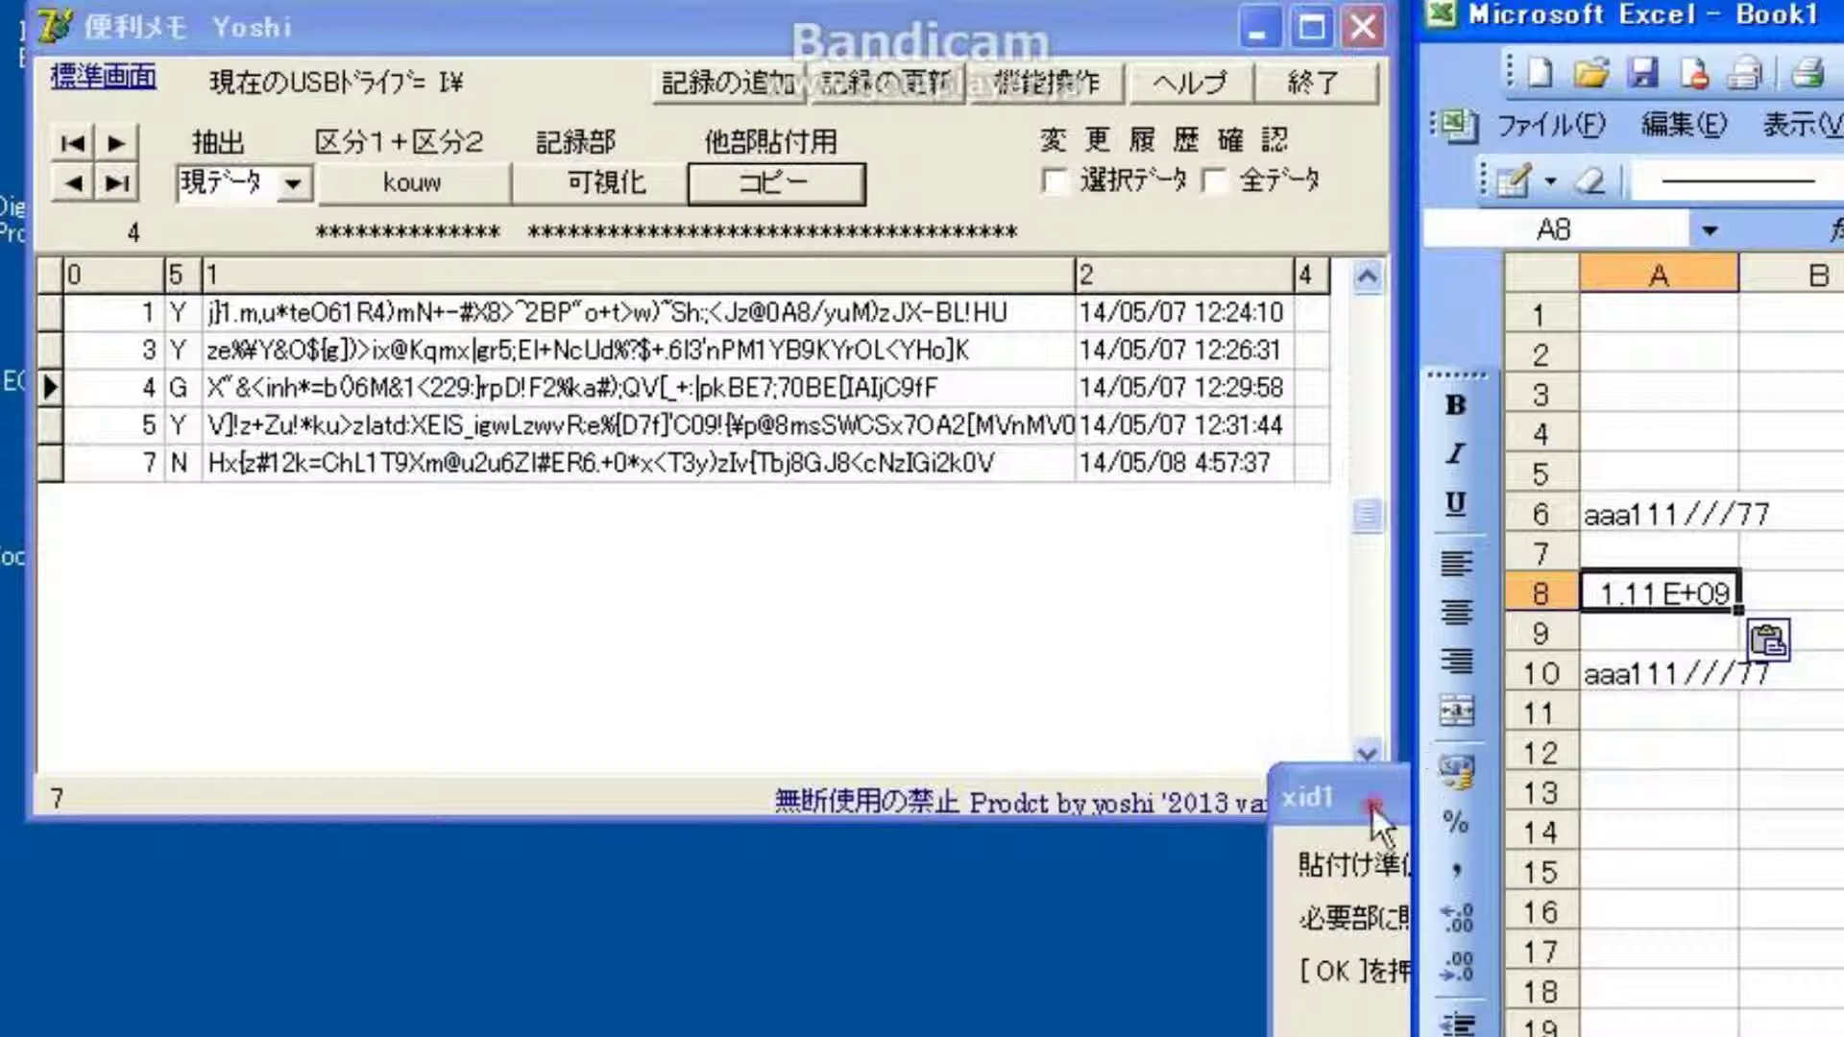
# Step: Accept the memo's notice to clear the clipboard, and try pasting into cell A13 of the Excel workbook to test it
pyautogui.moveTo(1377, 816); pyautogui.dragTo(811, 749)
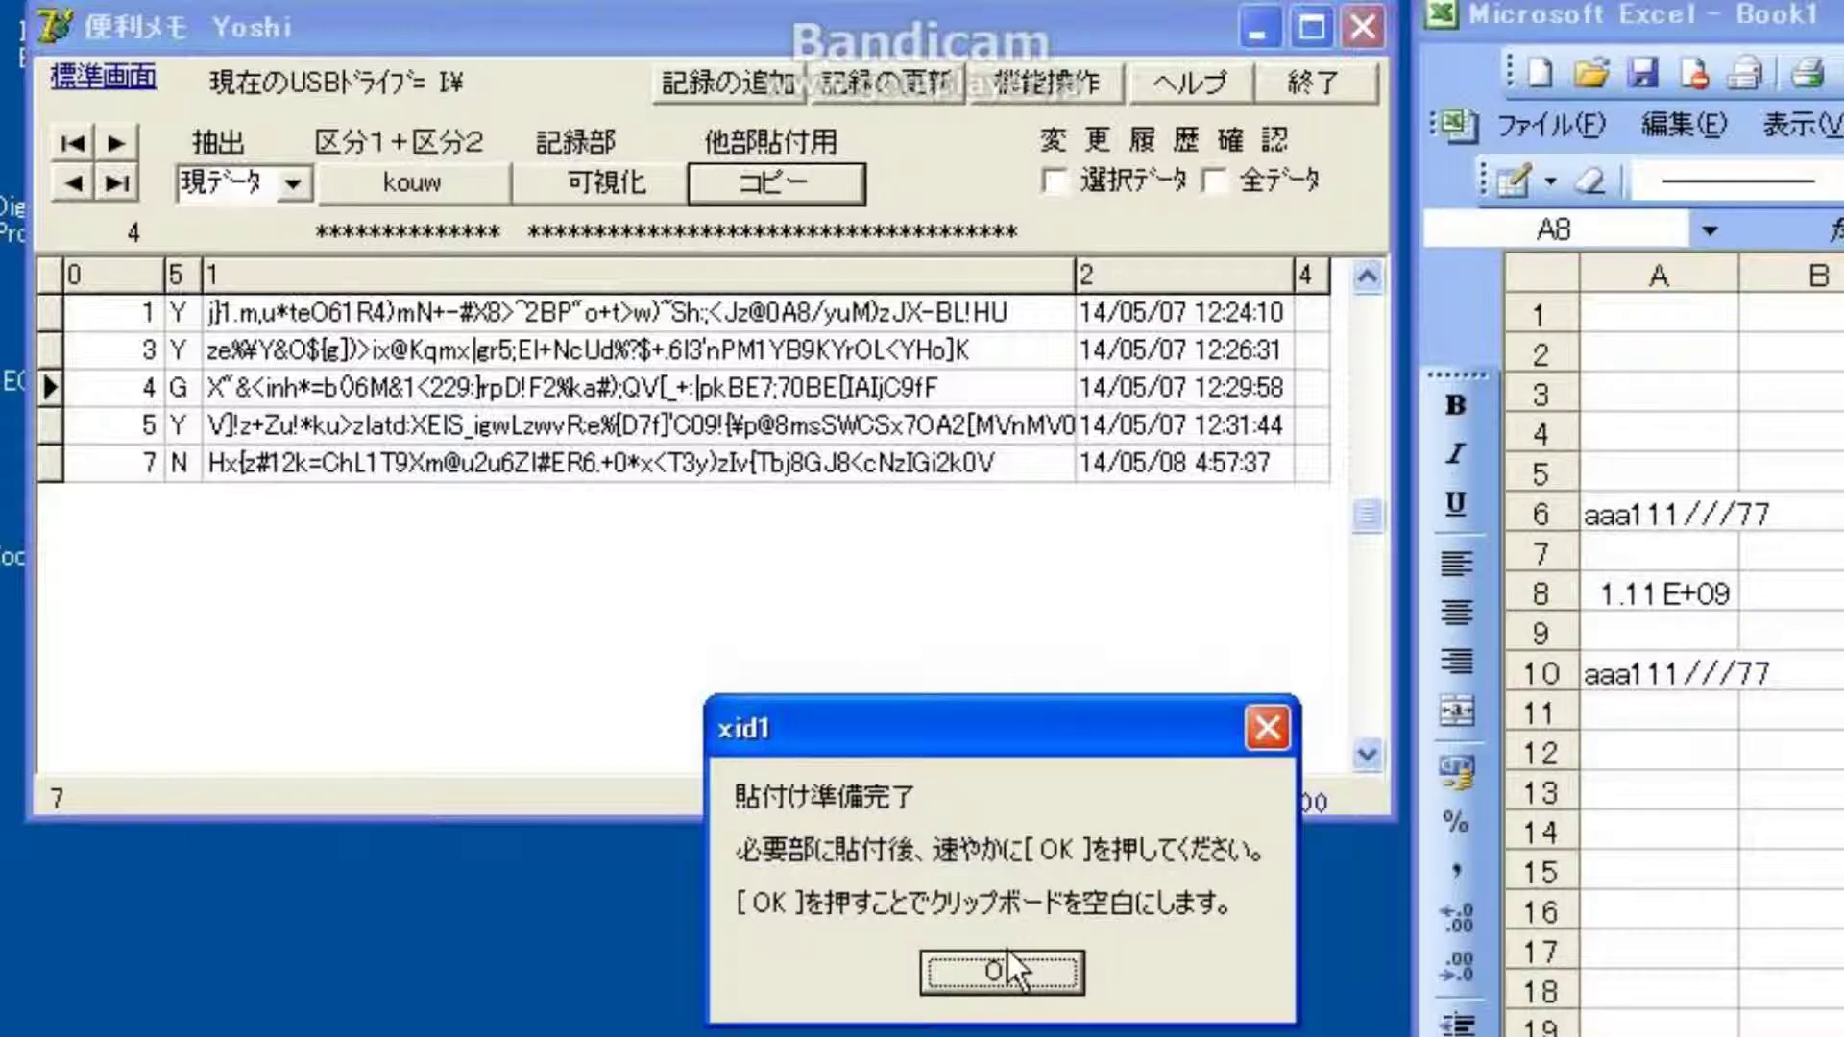
pyautogui.click(1023, 970)
pyautogui.click(1026, 968)
pyautogui.click(1639, 797)
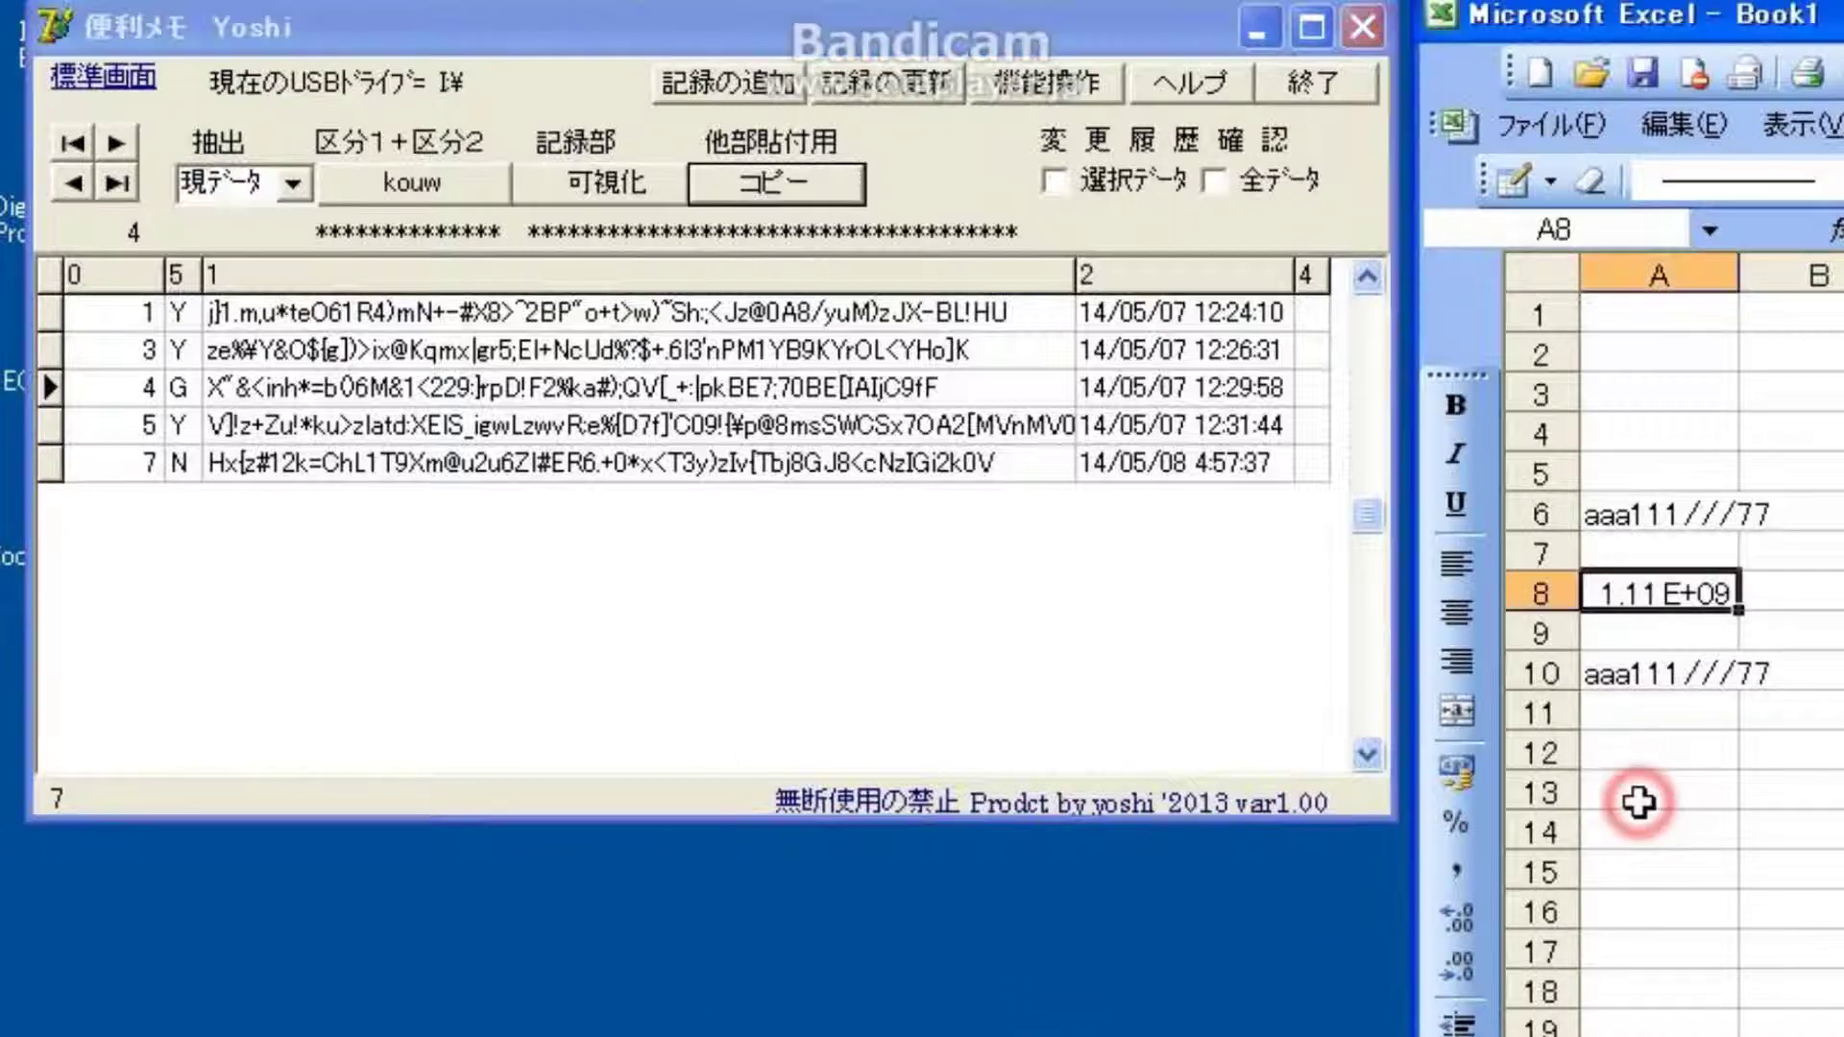
pyautogui.rightClick(1641, 795)
pyautogui.click(1775, 925)
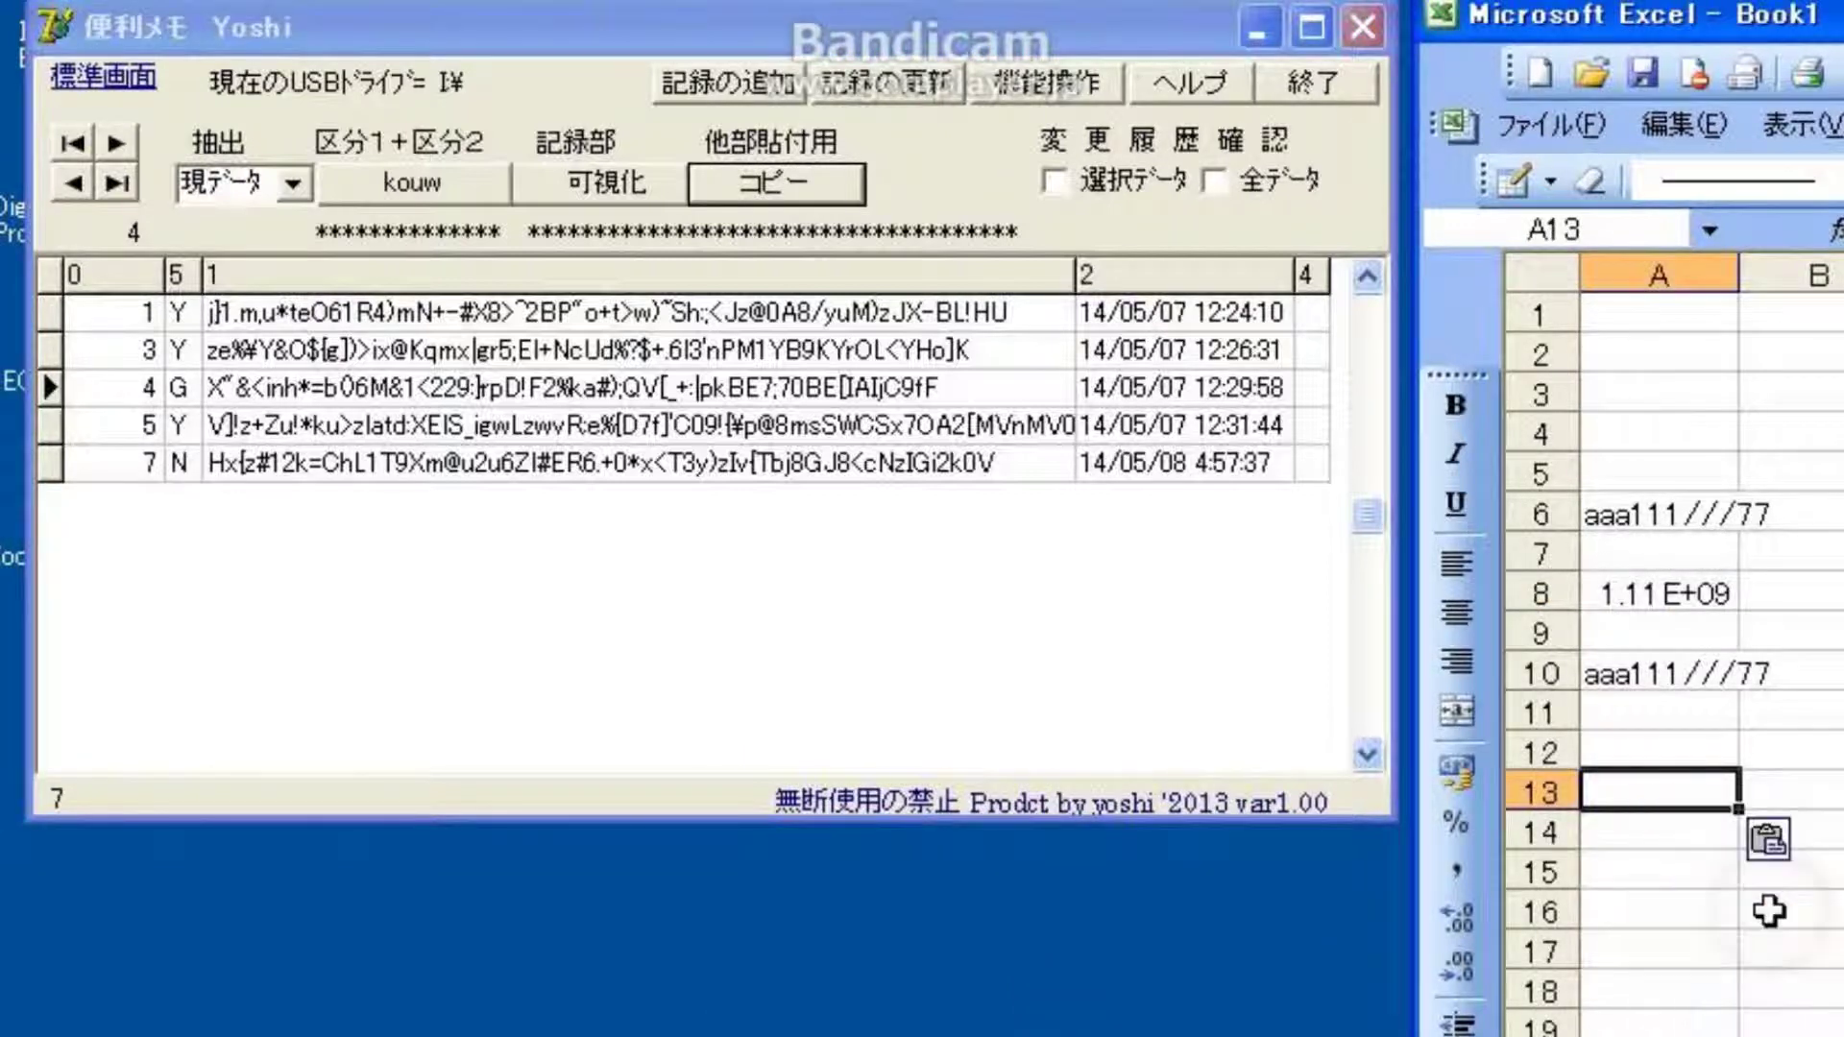
pyautogui.click(1743, 913)
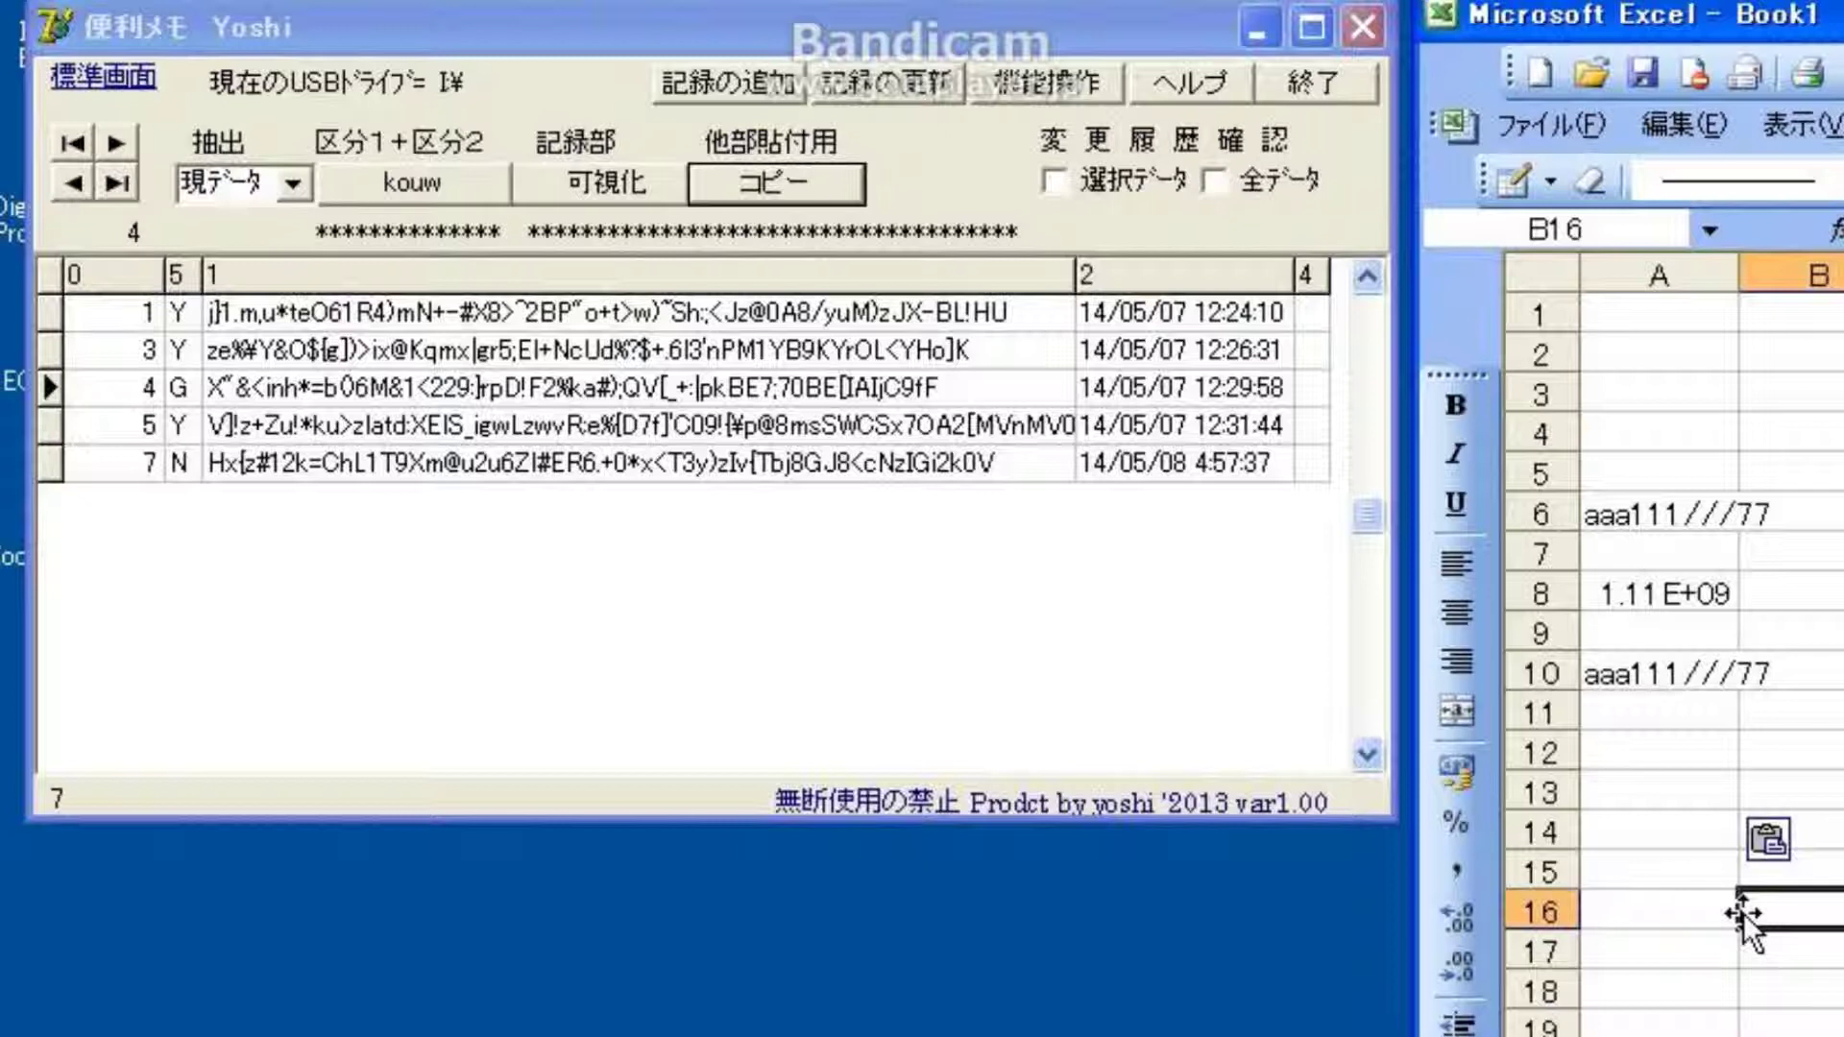
pyautogui.click(1755, 832)
pyautogui.click(1742, 675)
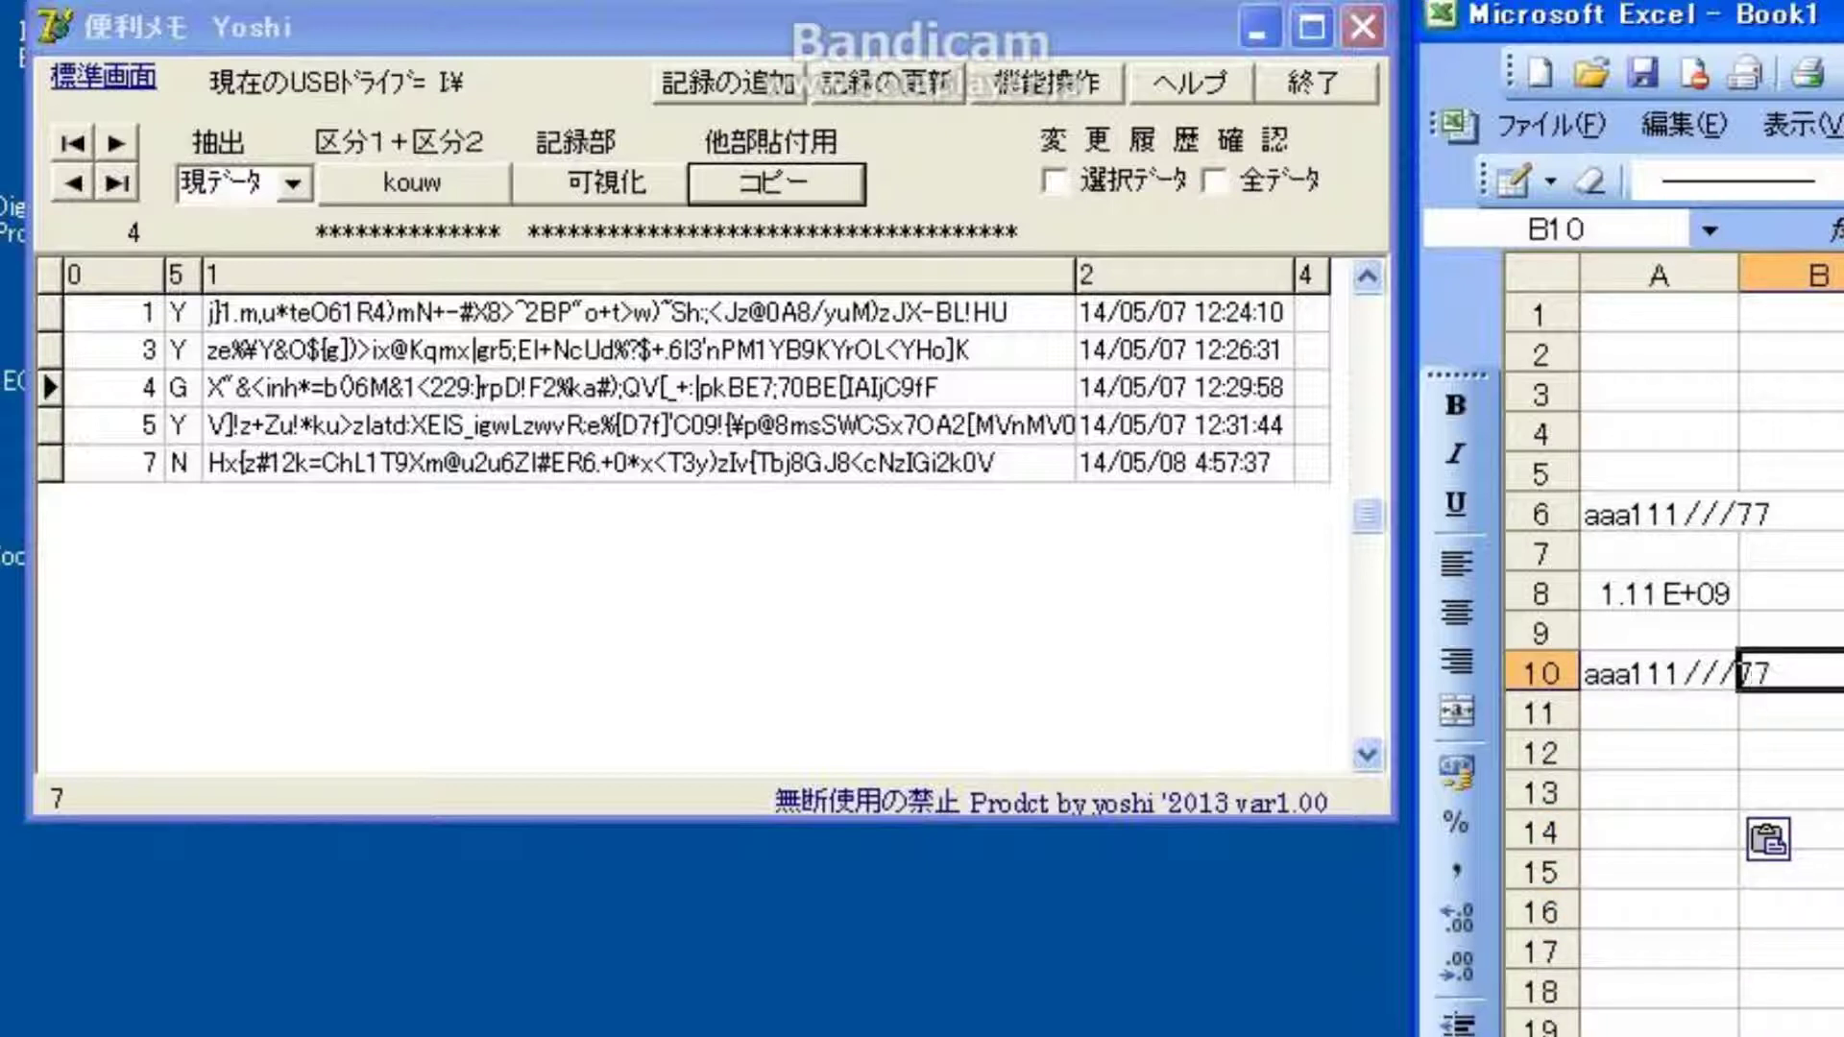
# Step: Close the Excel workbook Book1 without saving its changes
pyautogui.moveTo(1830, 19); pyautogui.dragTo(982, 251)
pyautogui.hotkey('alt', 'F4')
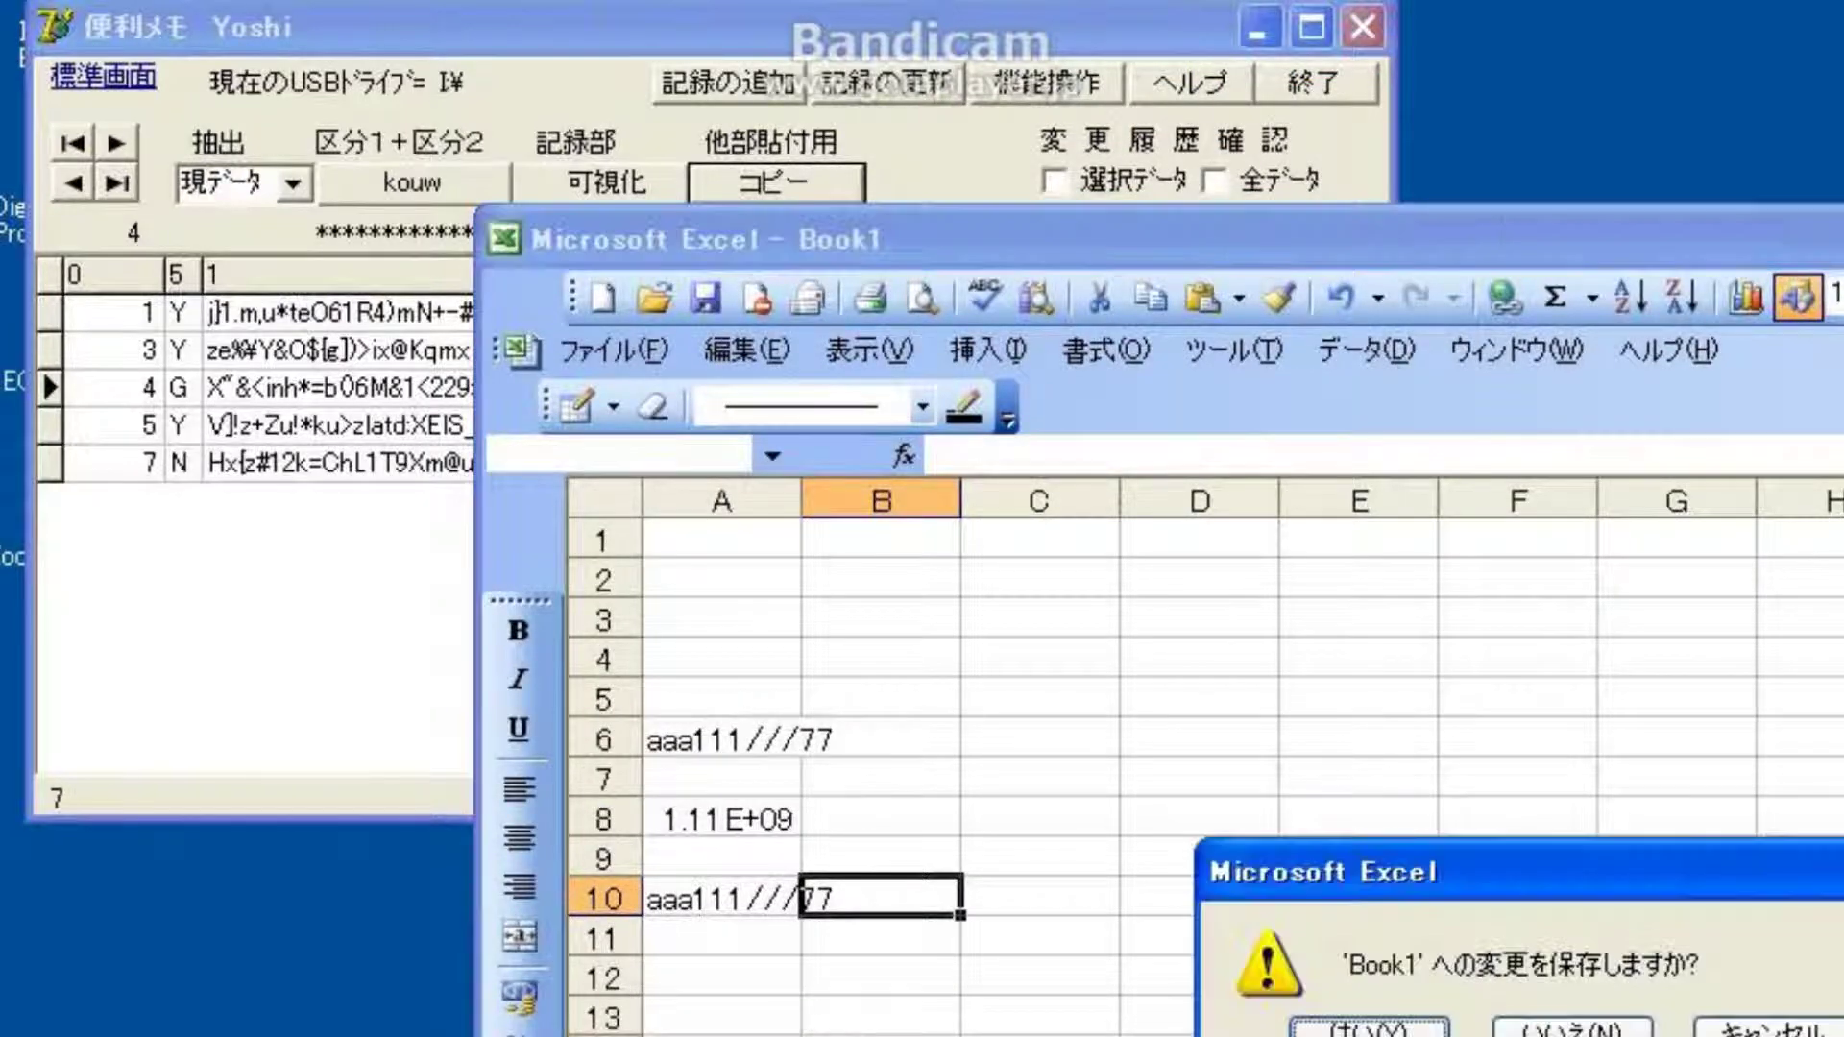
pyautogui.click(1556, 1026)
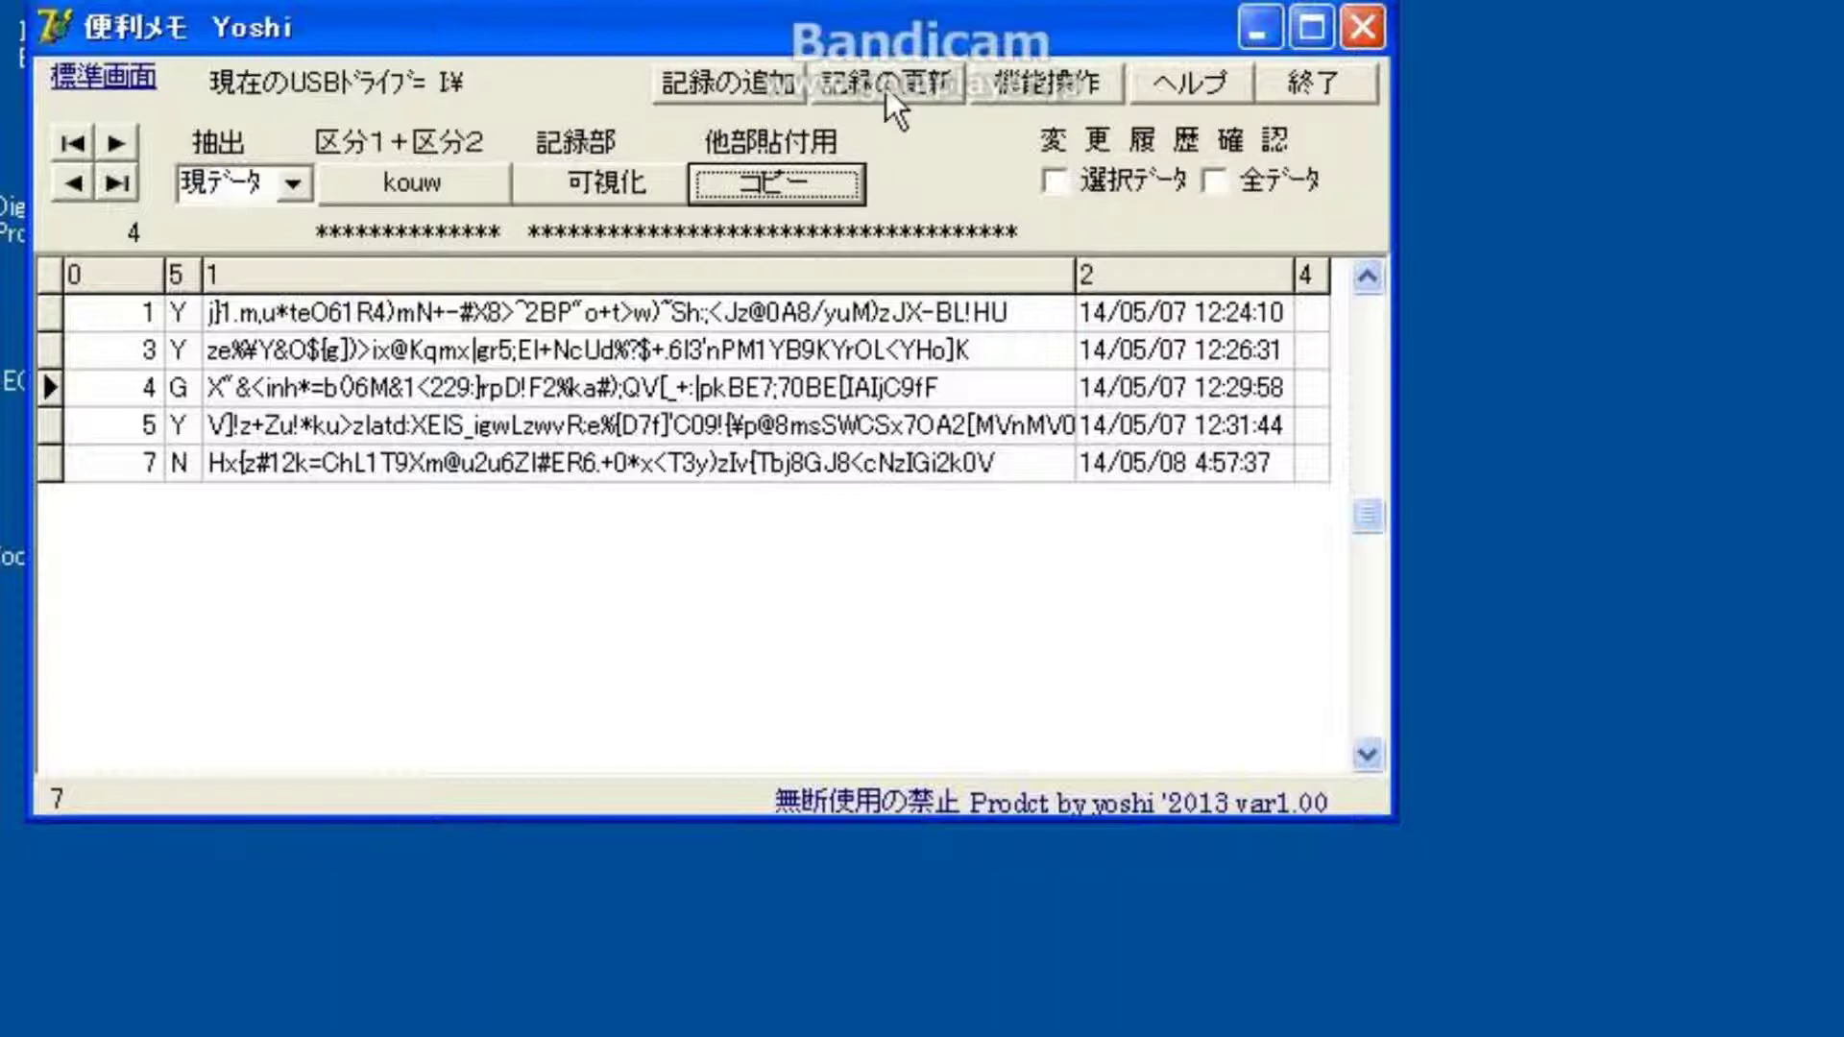
# Step: Examine the record printing and deletion/initialization options on the function screen, and exit the memo from its standard screen
pyautogui.click(1062, 83)
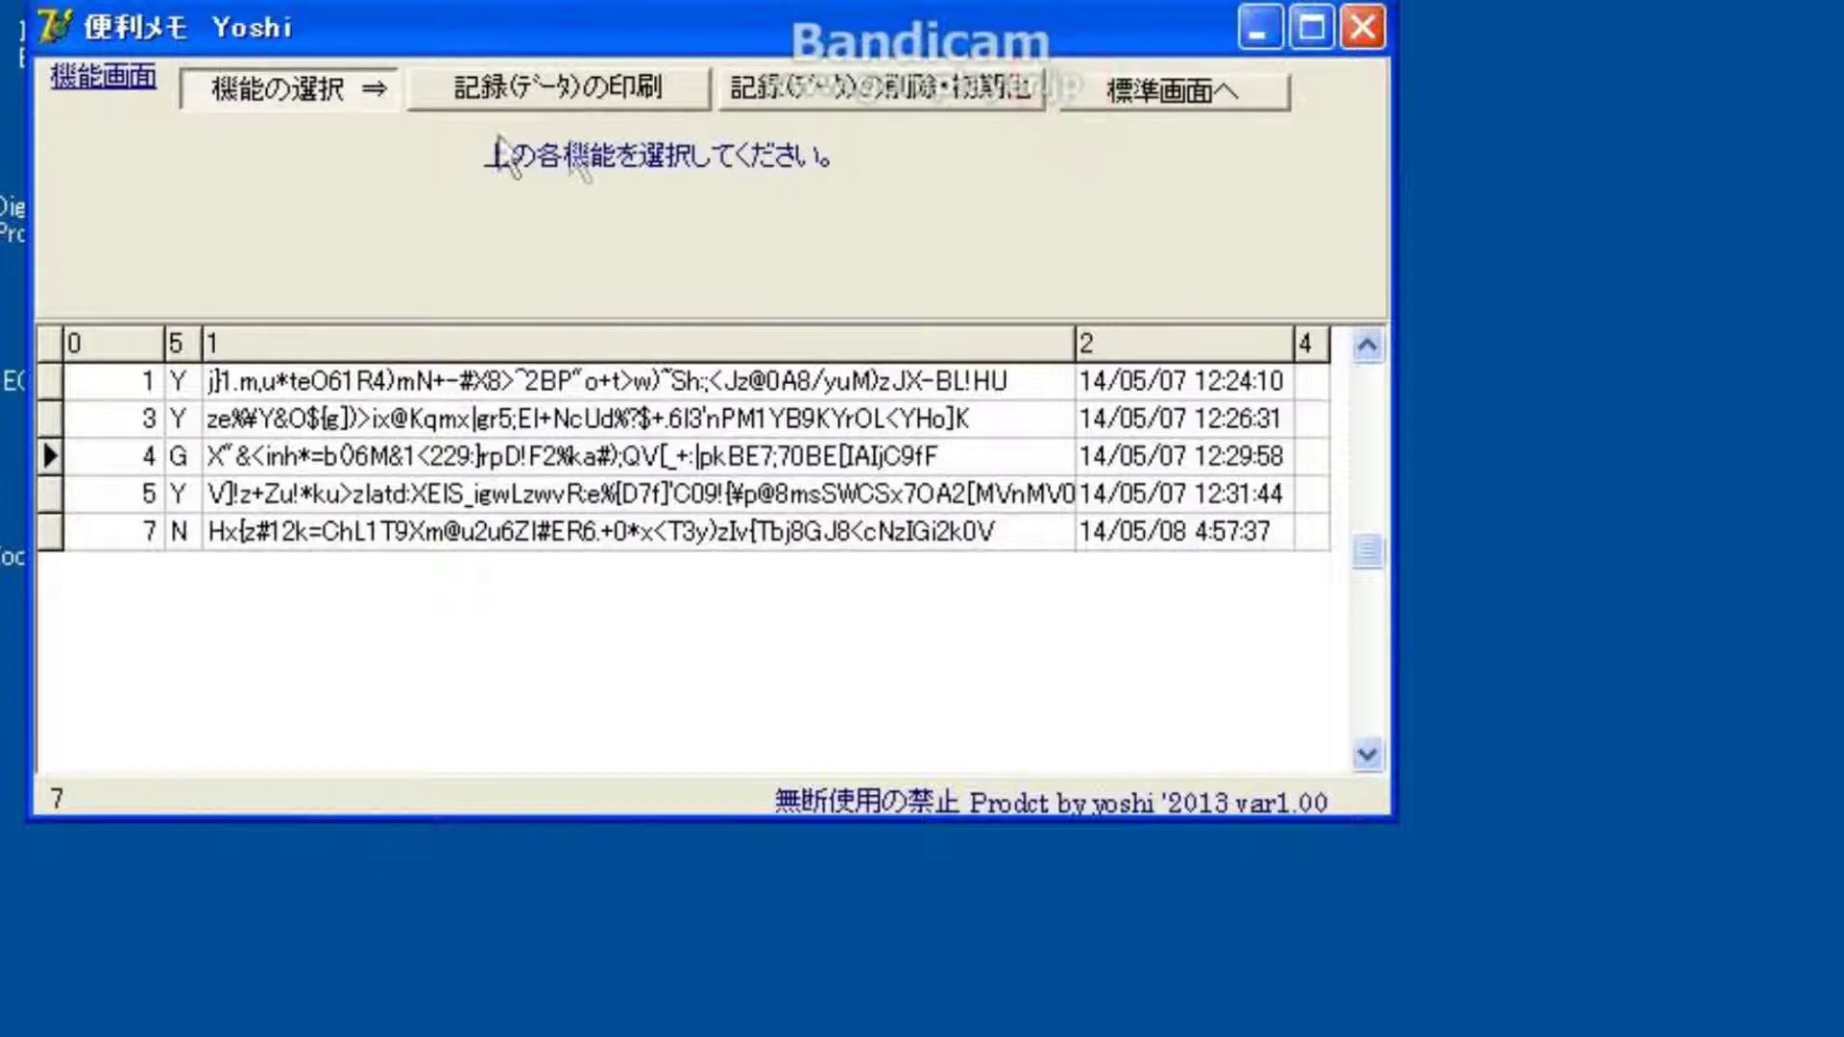
pyautogui.click(542, 92)
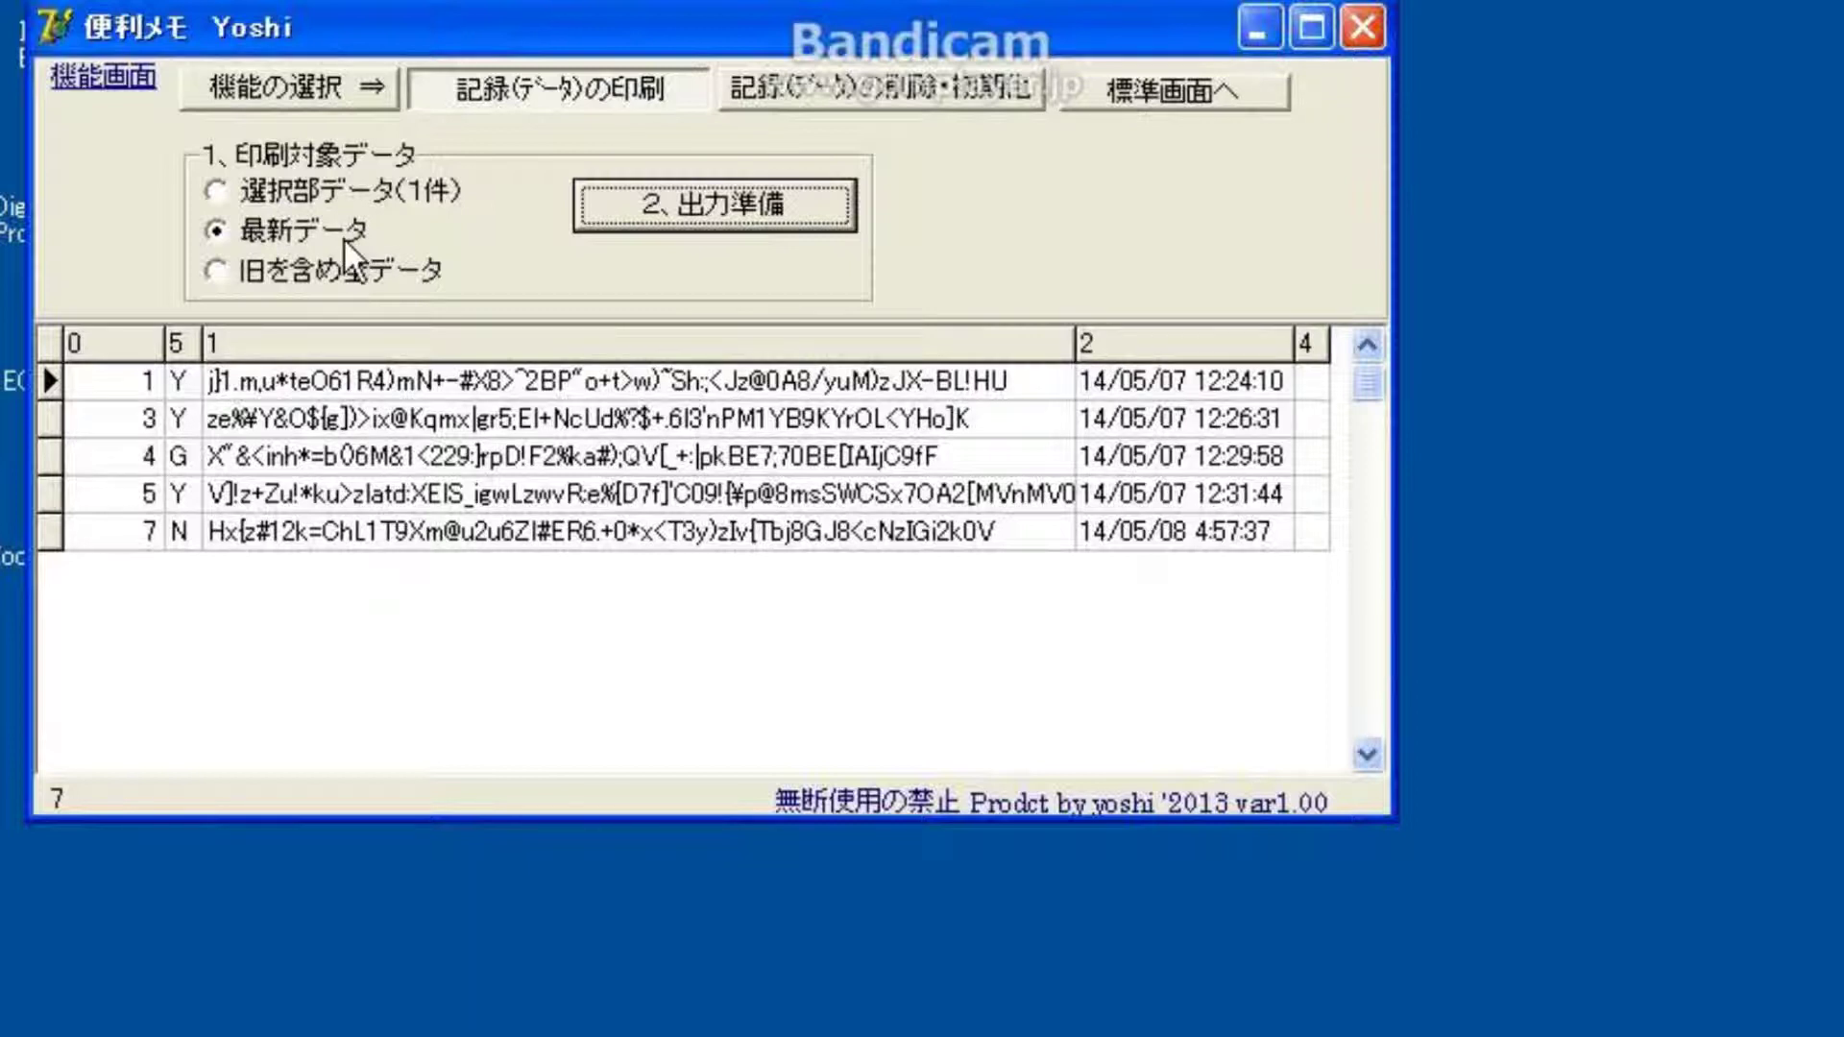
pyautogui.click(924, 95)
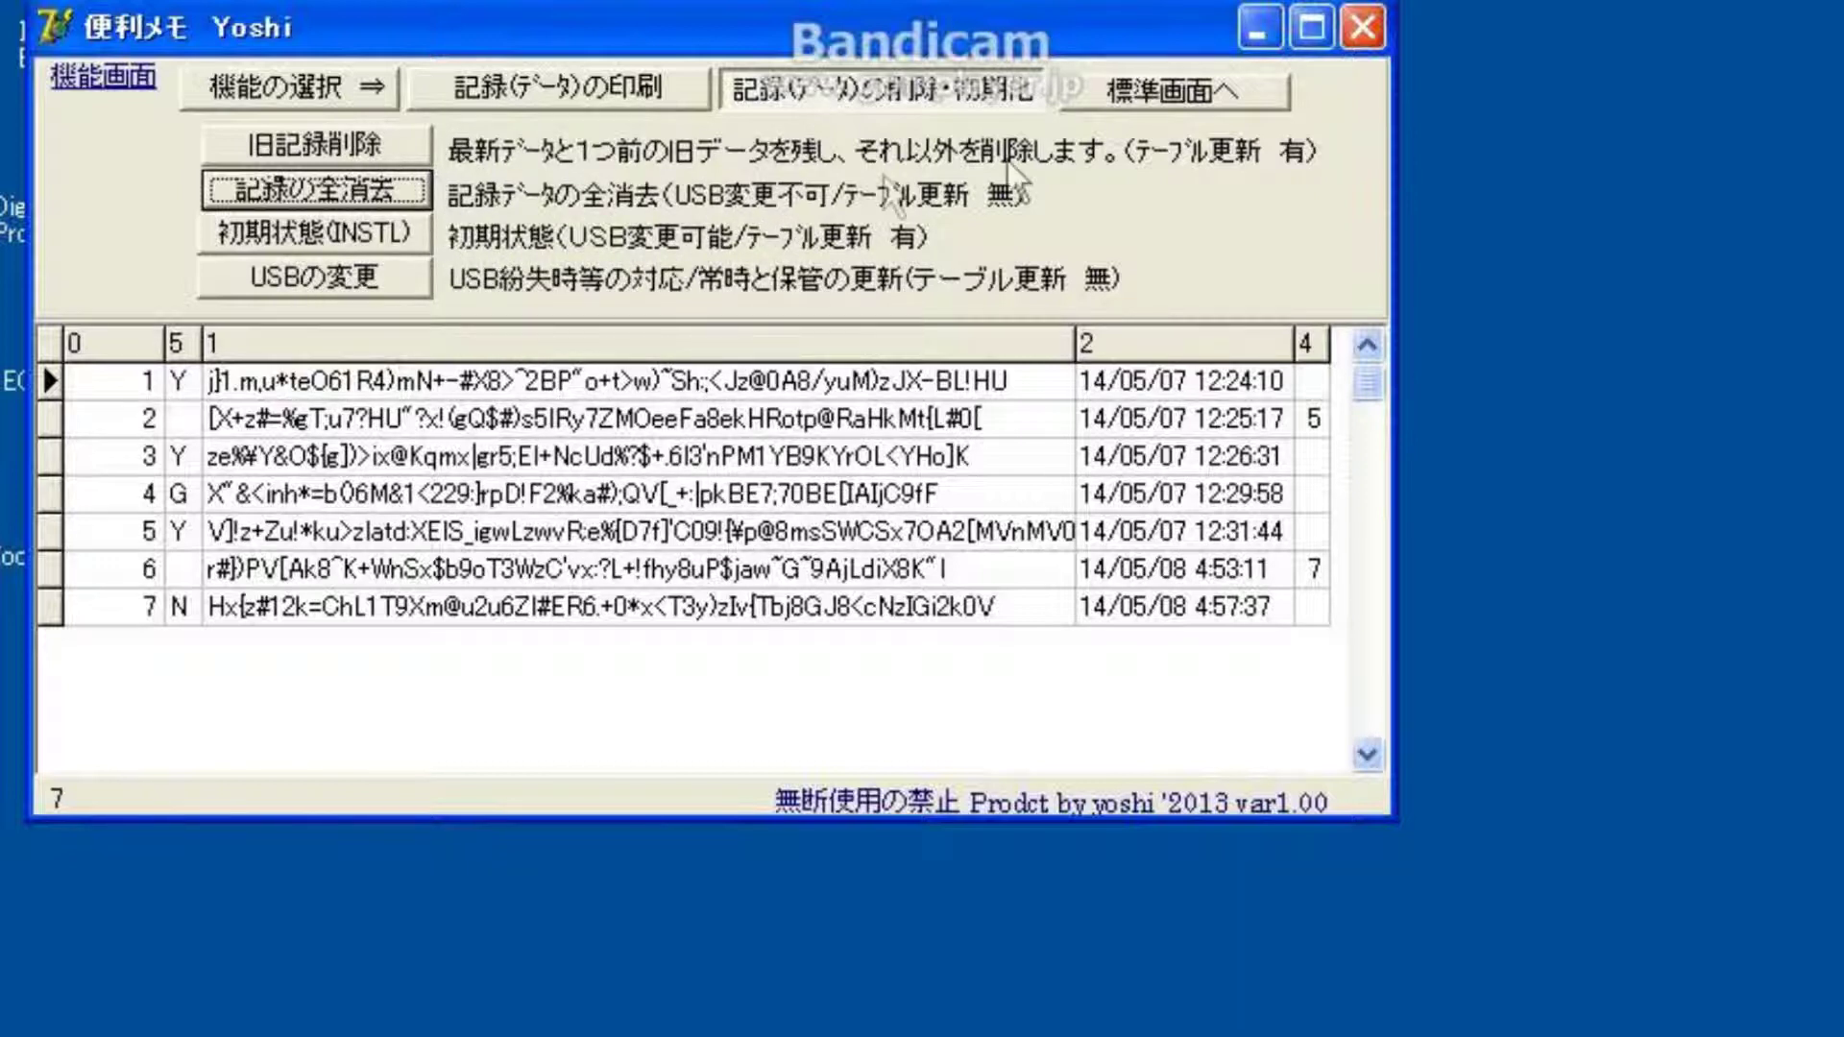
pyautogui.click(1212, 88)
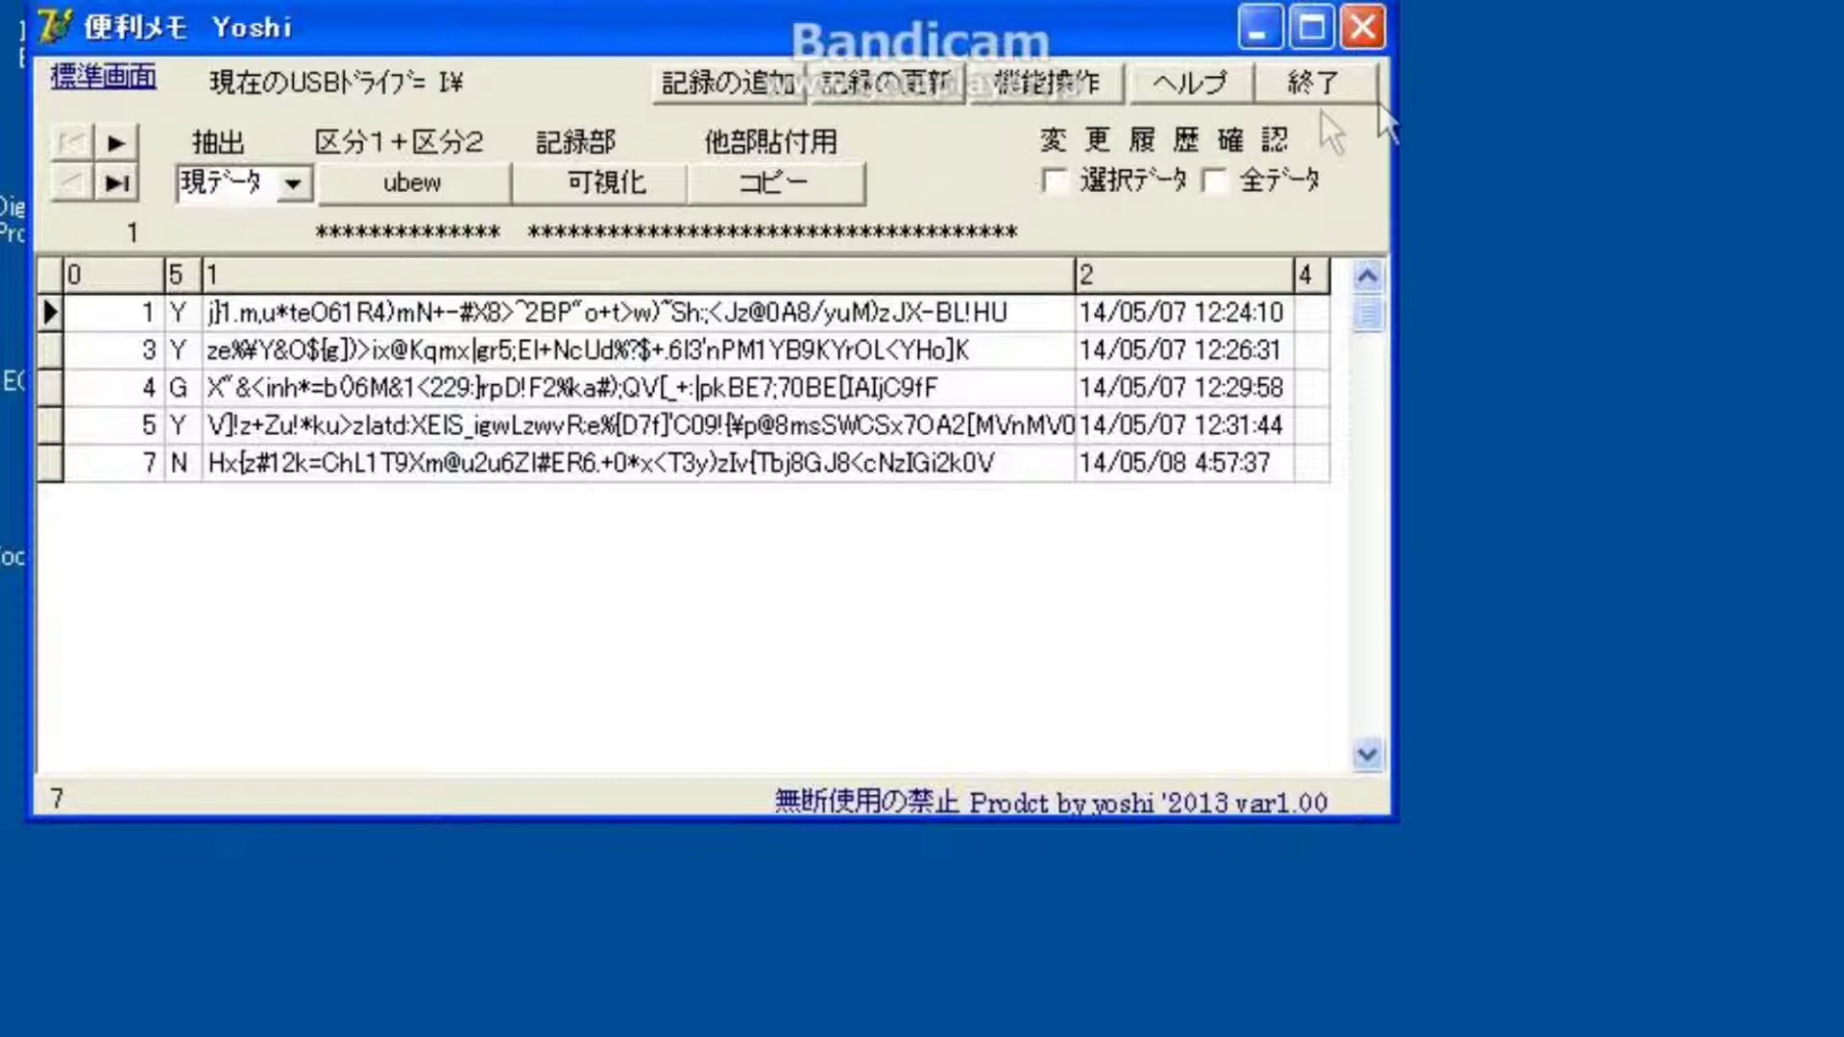
pyautogui.click(1349, 88)
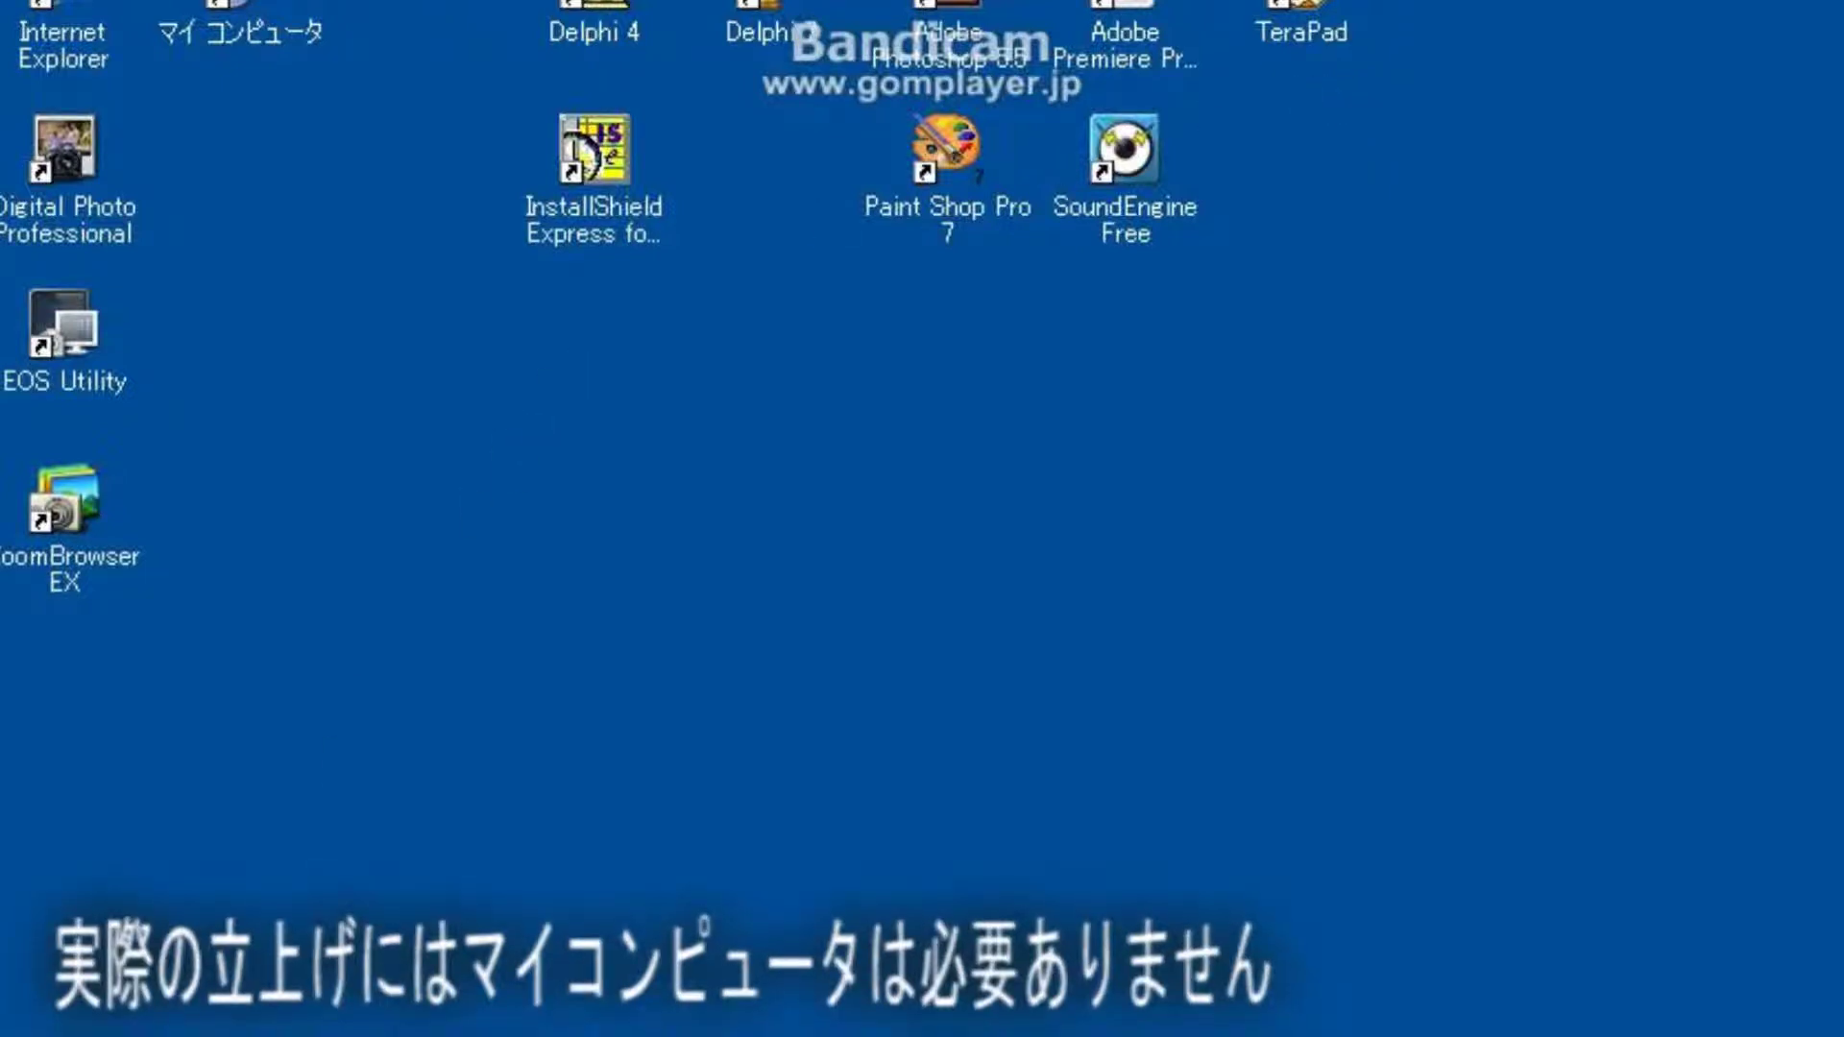
# Step: Open My Computer to examine the connected drives, and move its window aside to free the desktop
pyautogui.press('super+e')
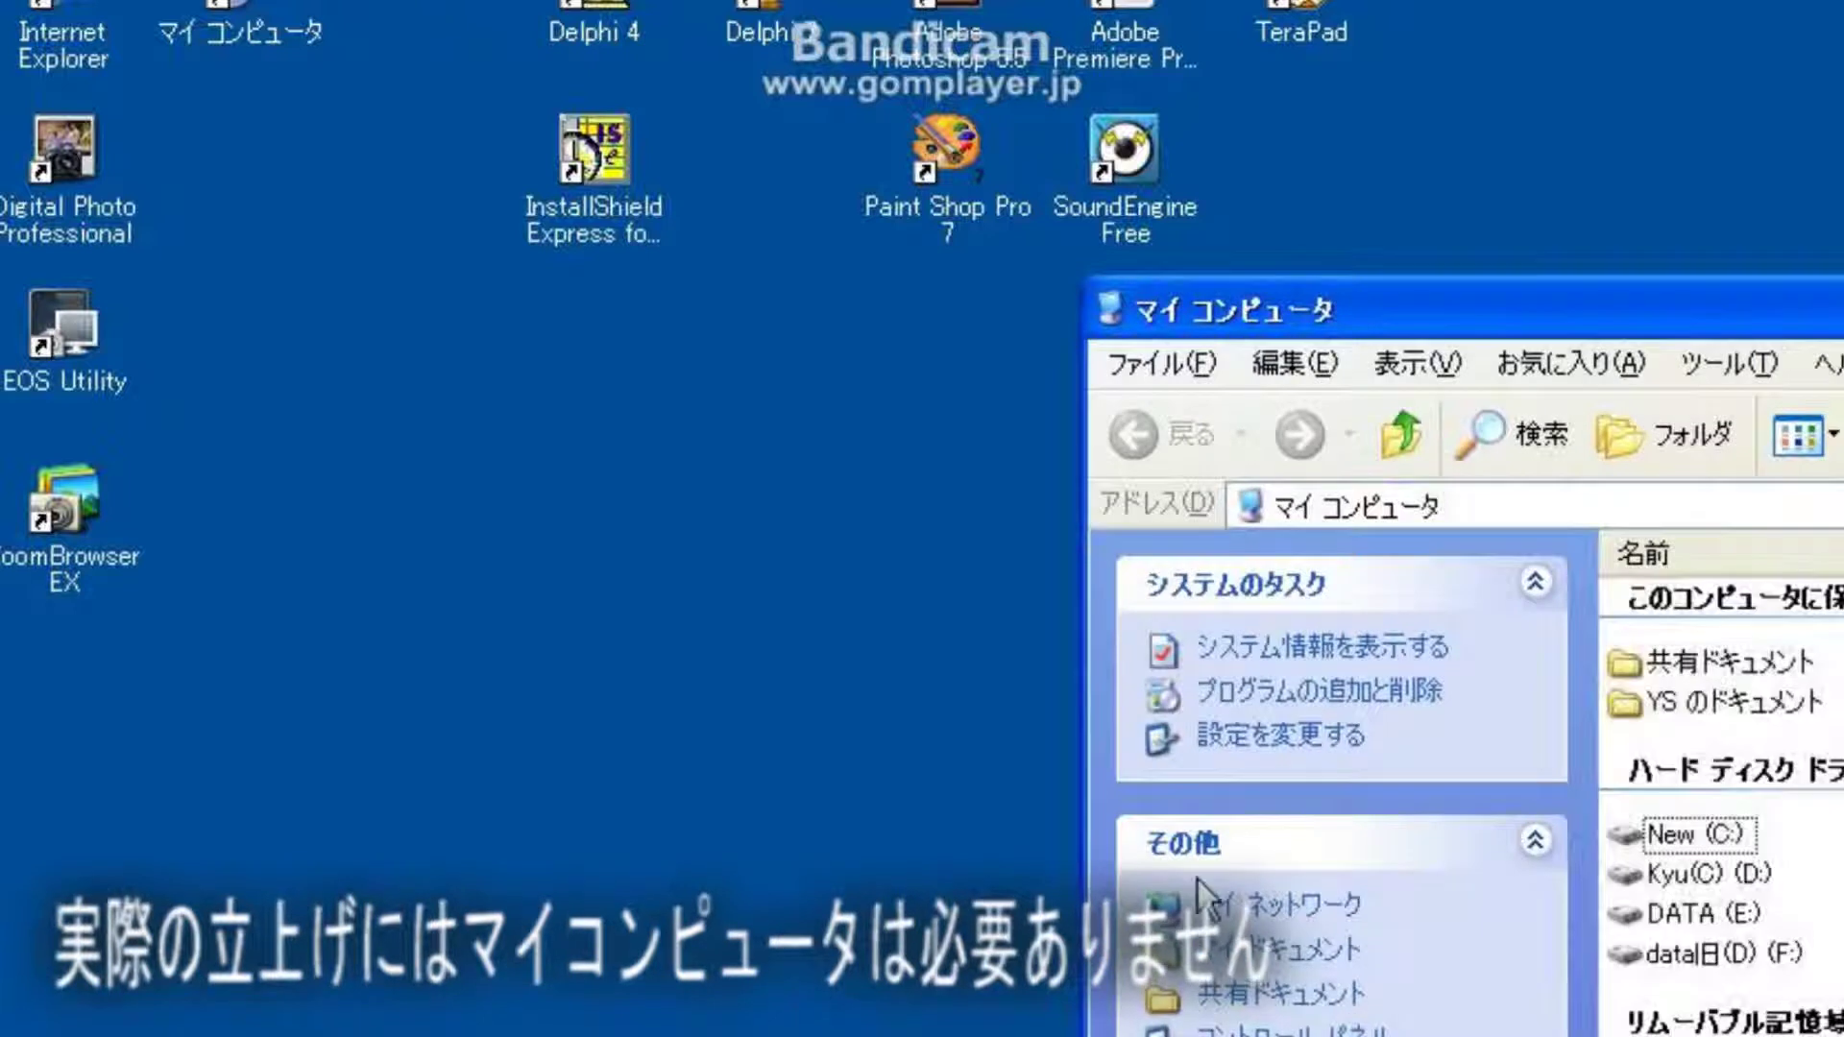
pyautogui.moveTo(1670, 303); pyautogui.dragTo(1158, 34)
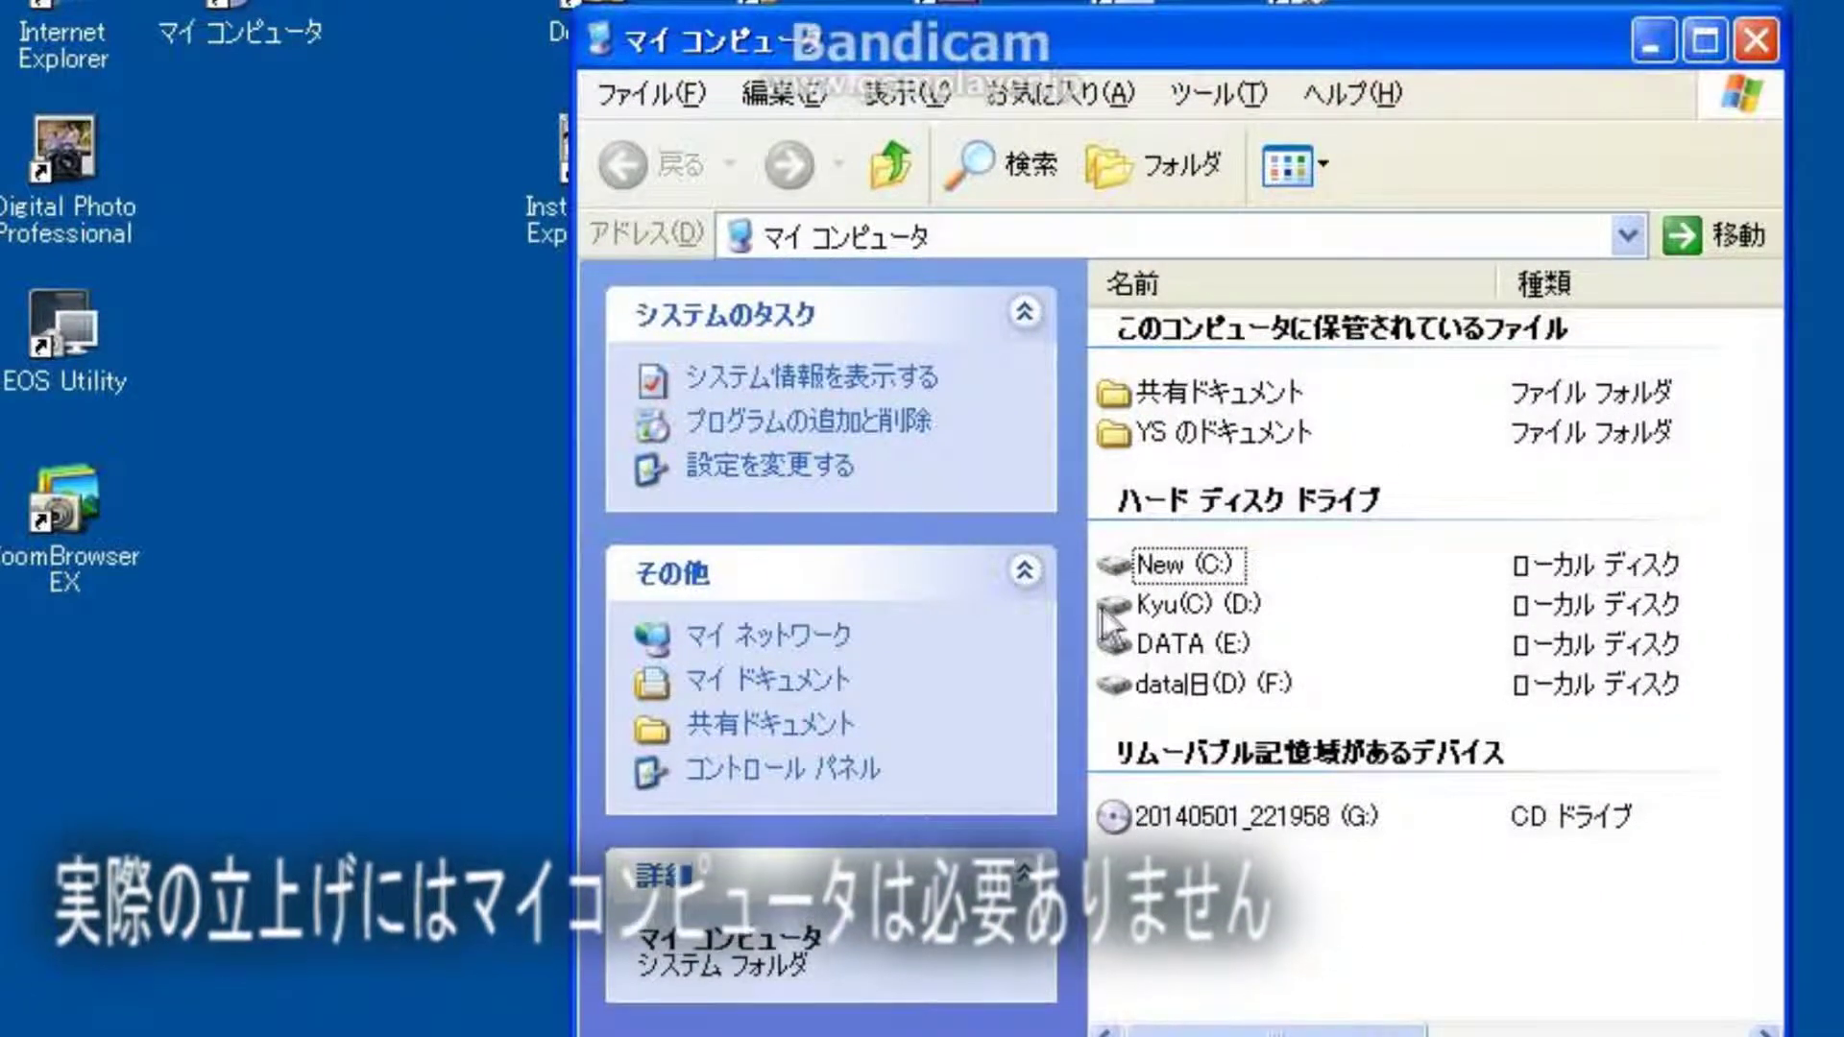
pyautogui.moveTo(1212, 576)
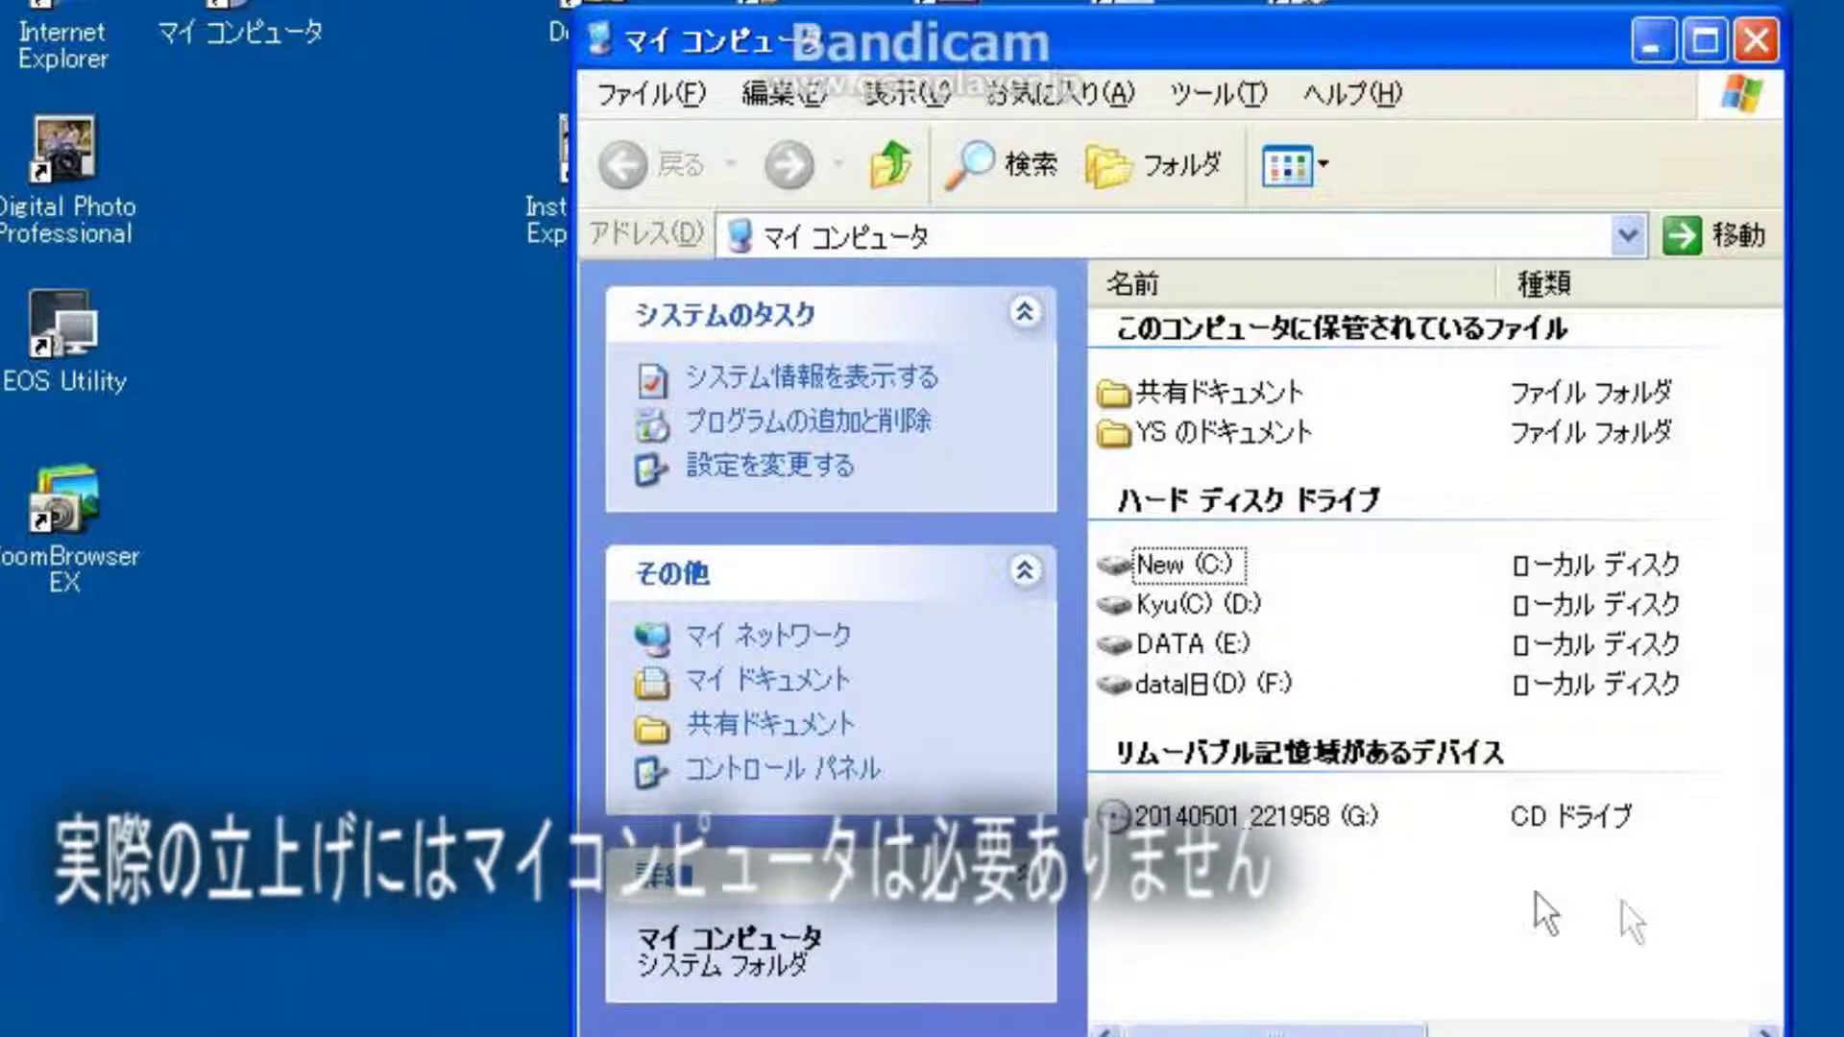
pyautogui.moveTo(1580, 862)
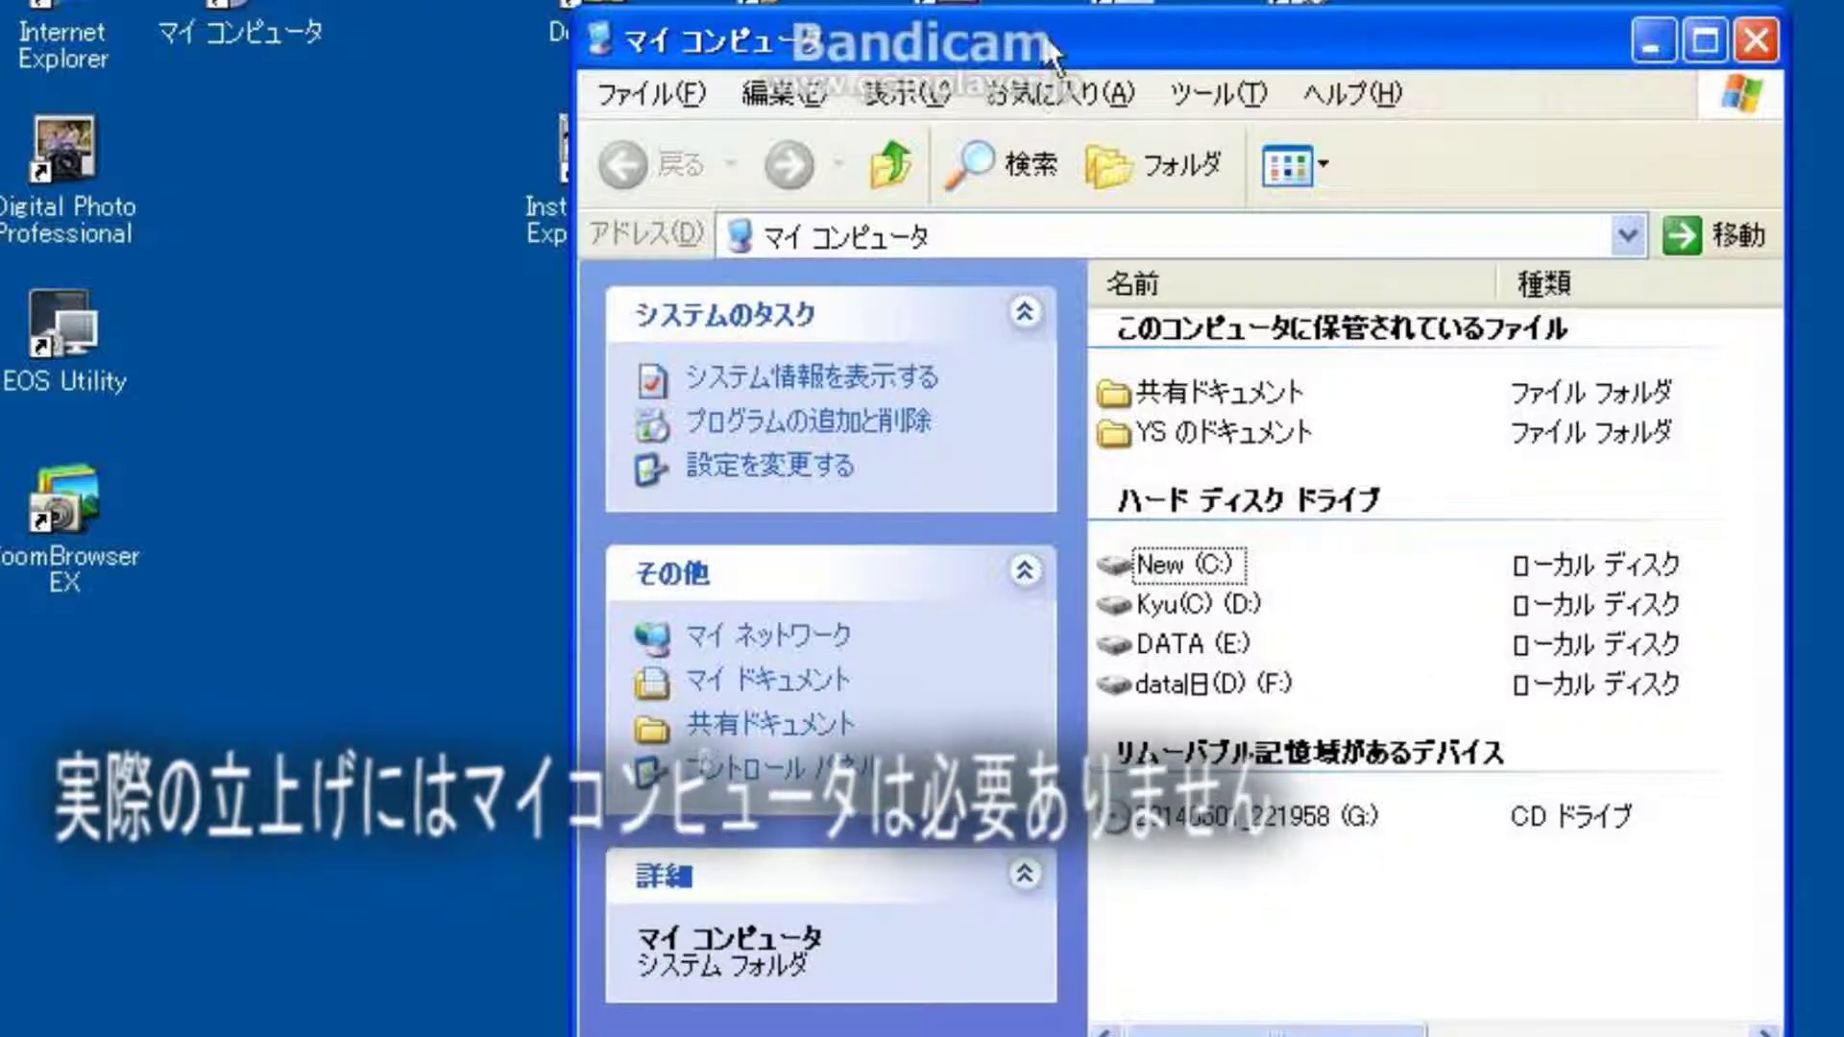
pyautogui.moveTo(1027, 43); pyautogui.dragTo(1527, 46)
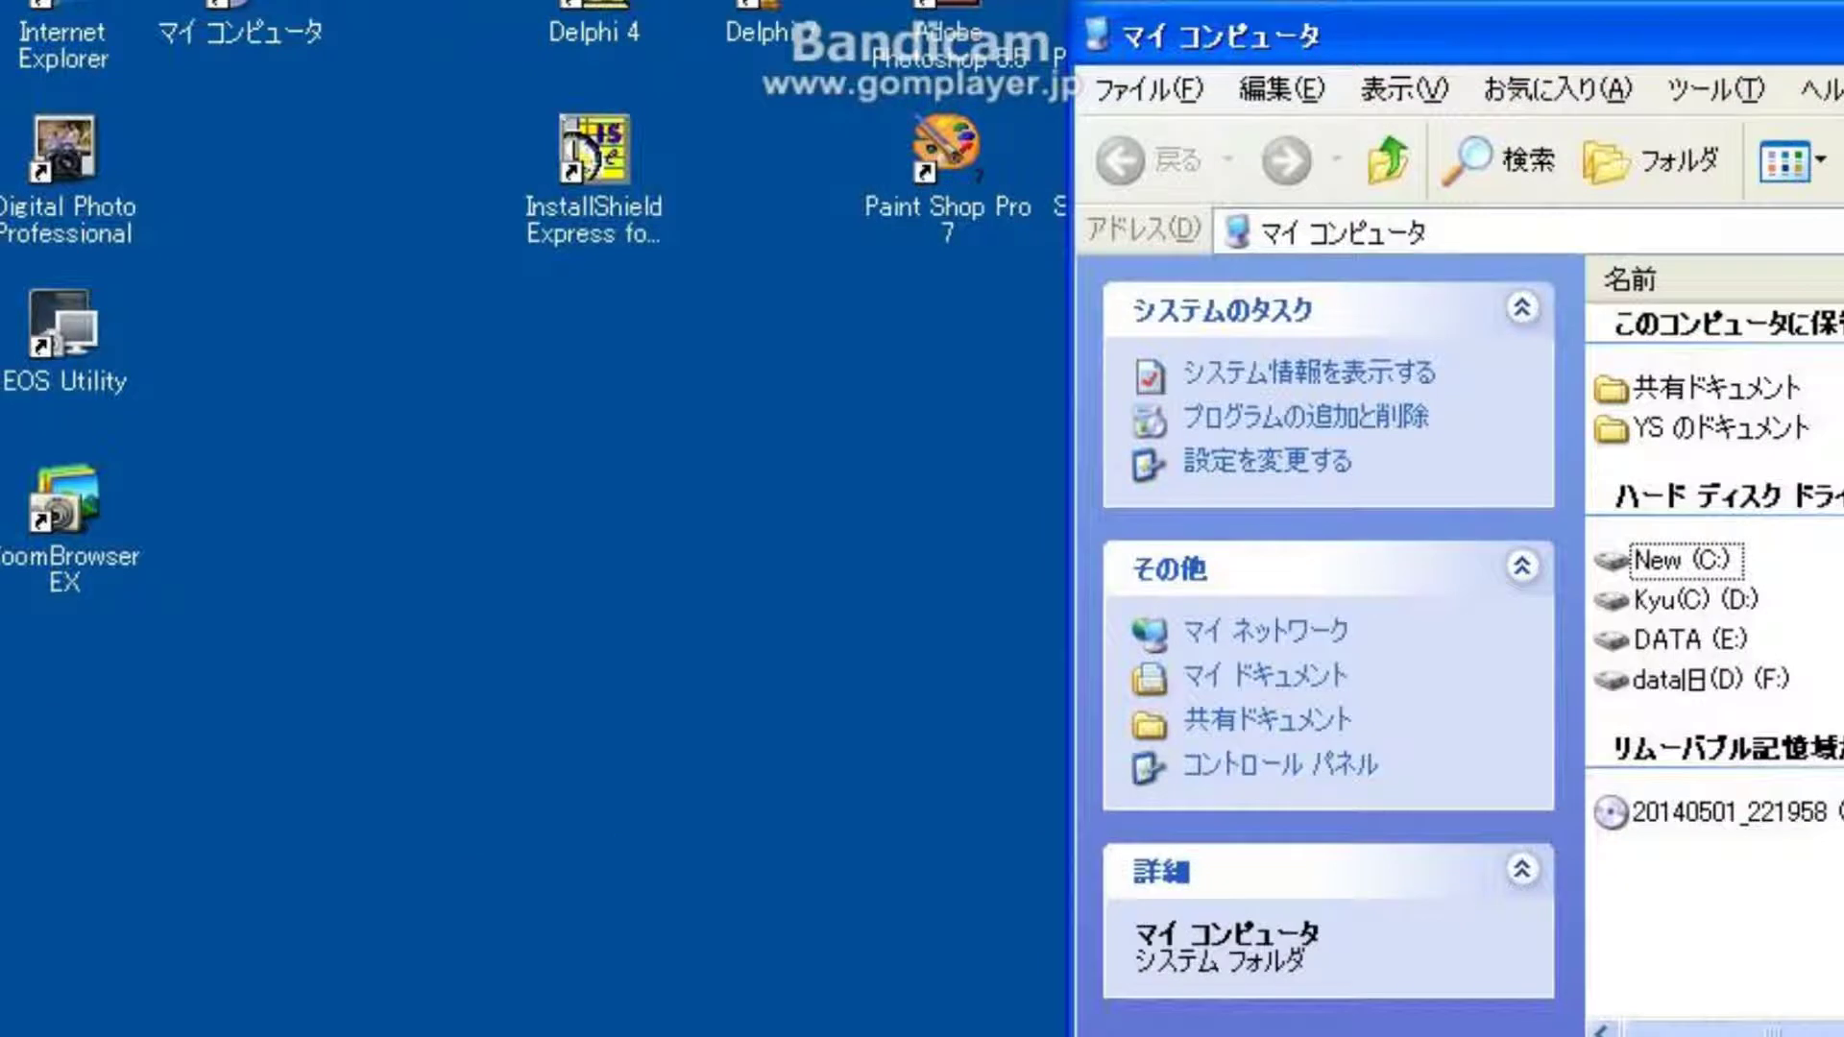
# Step: Launch 便利メモ from its desktop shortcut and try to open it without a USB memory inserted
pyautogui.moveTo(538, 1033); pyautogui.dragTo(486, 634)
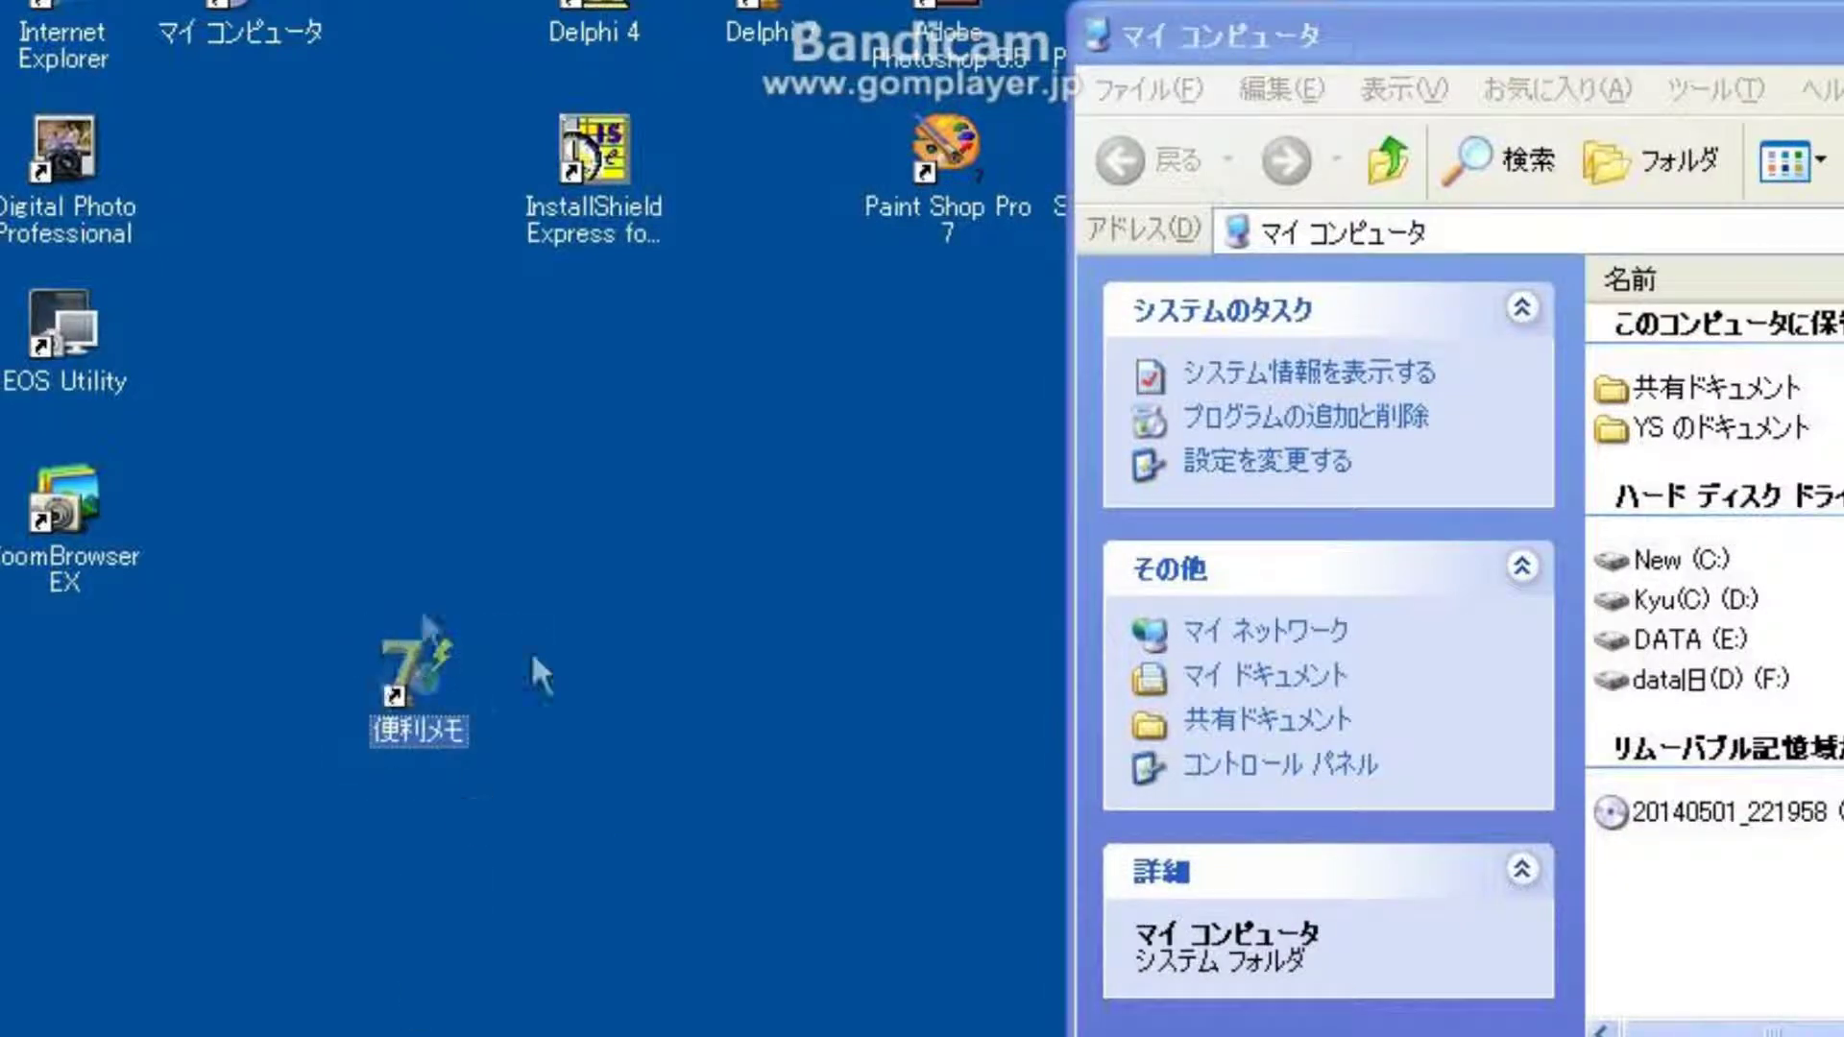
pyautogui.doubleClick(434, 682)
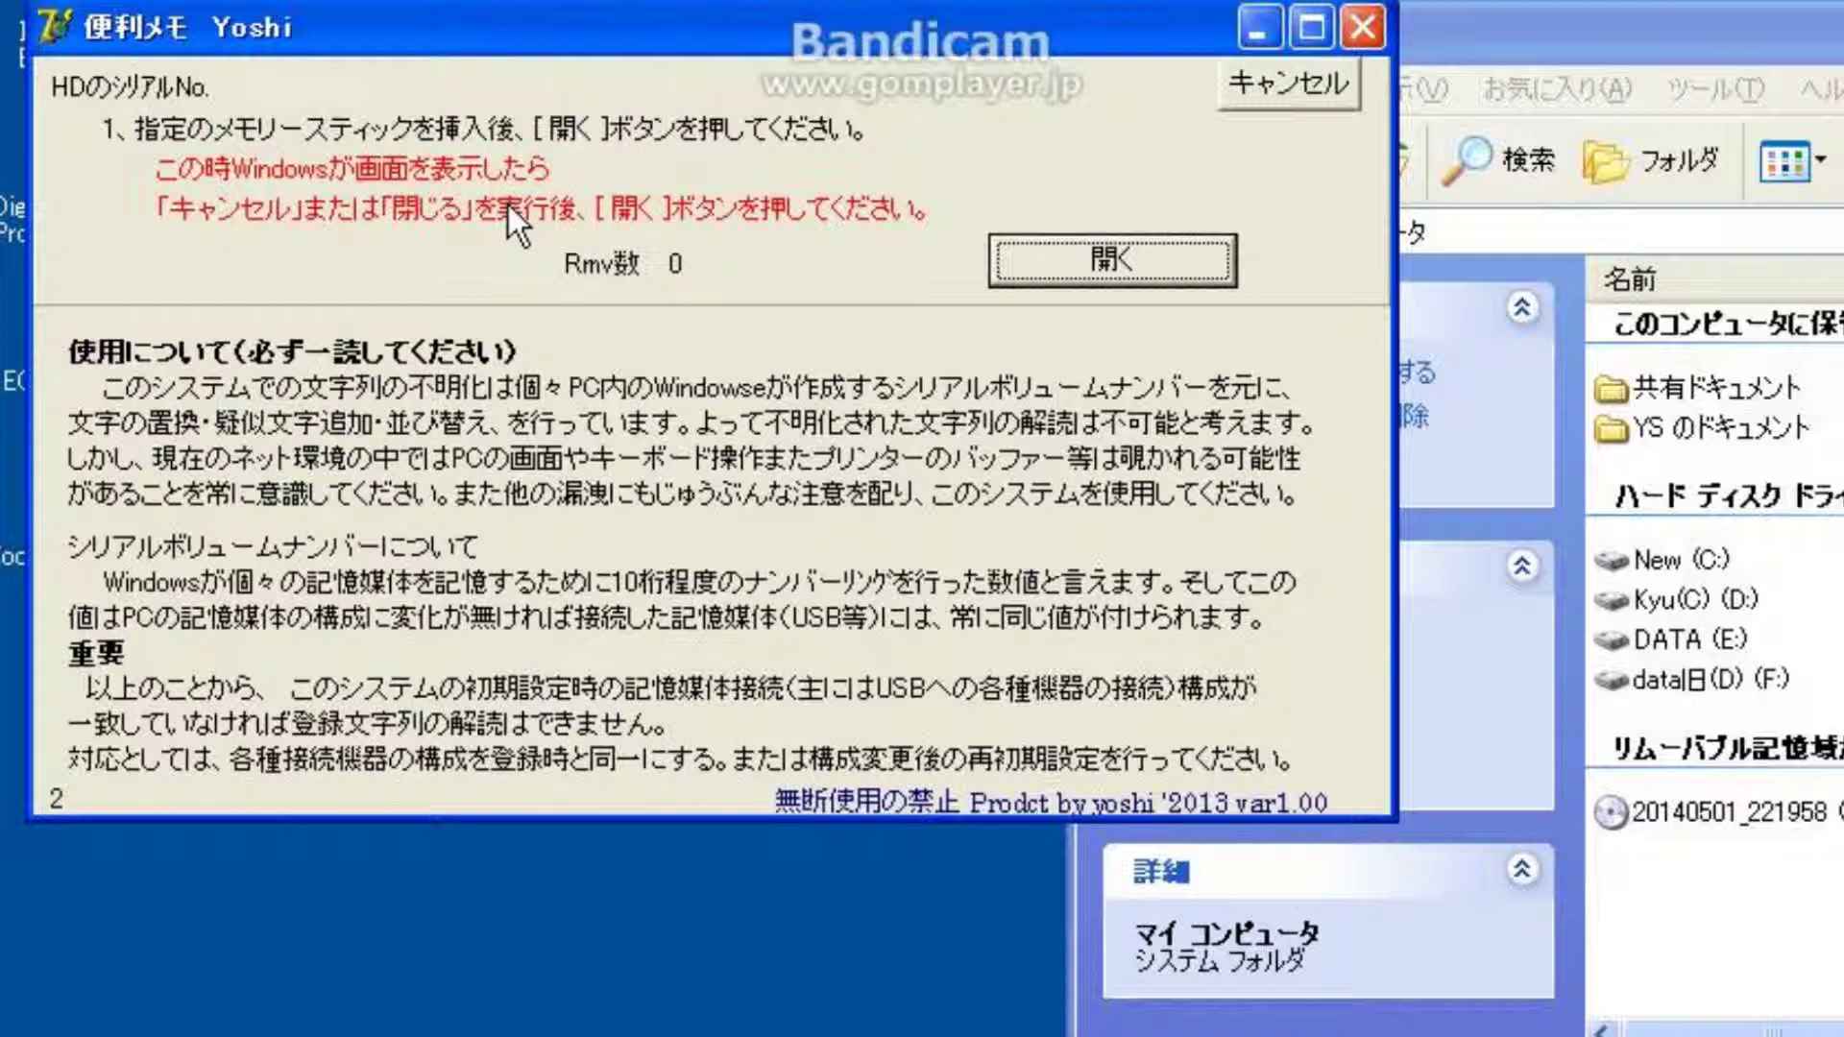
pyautogui.click(1131, 254)
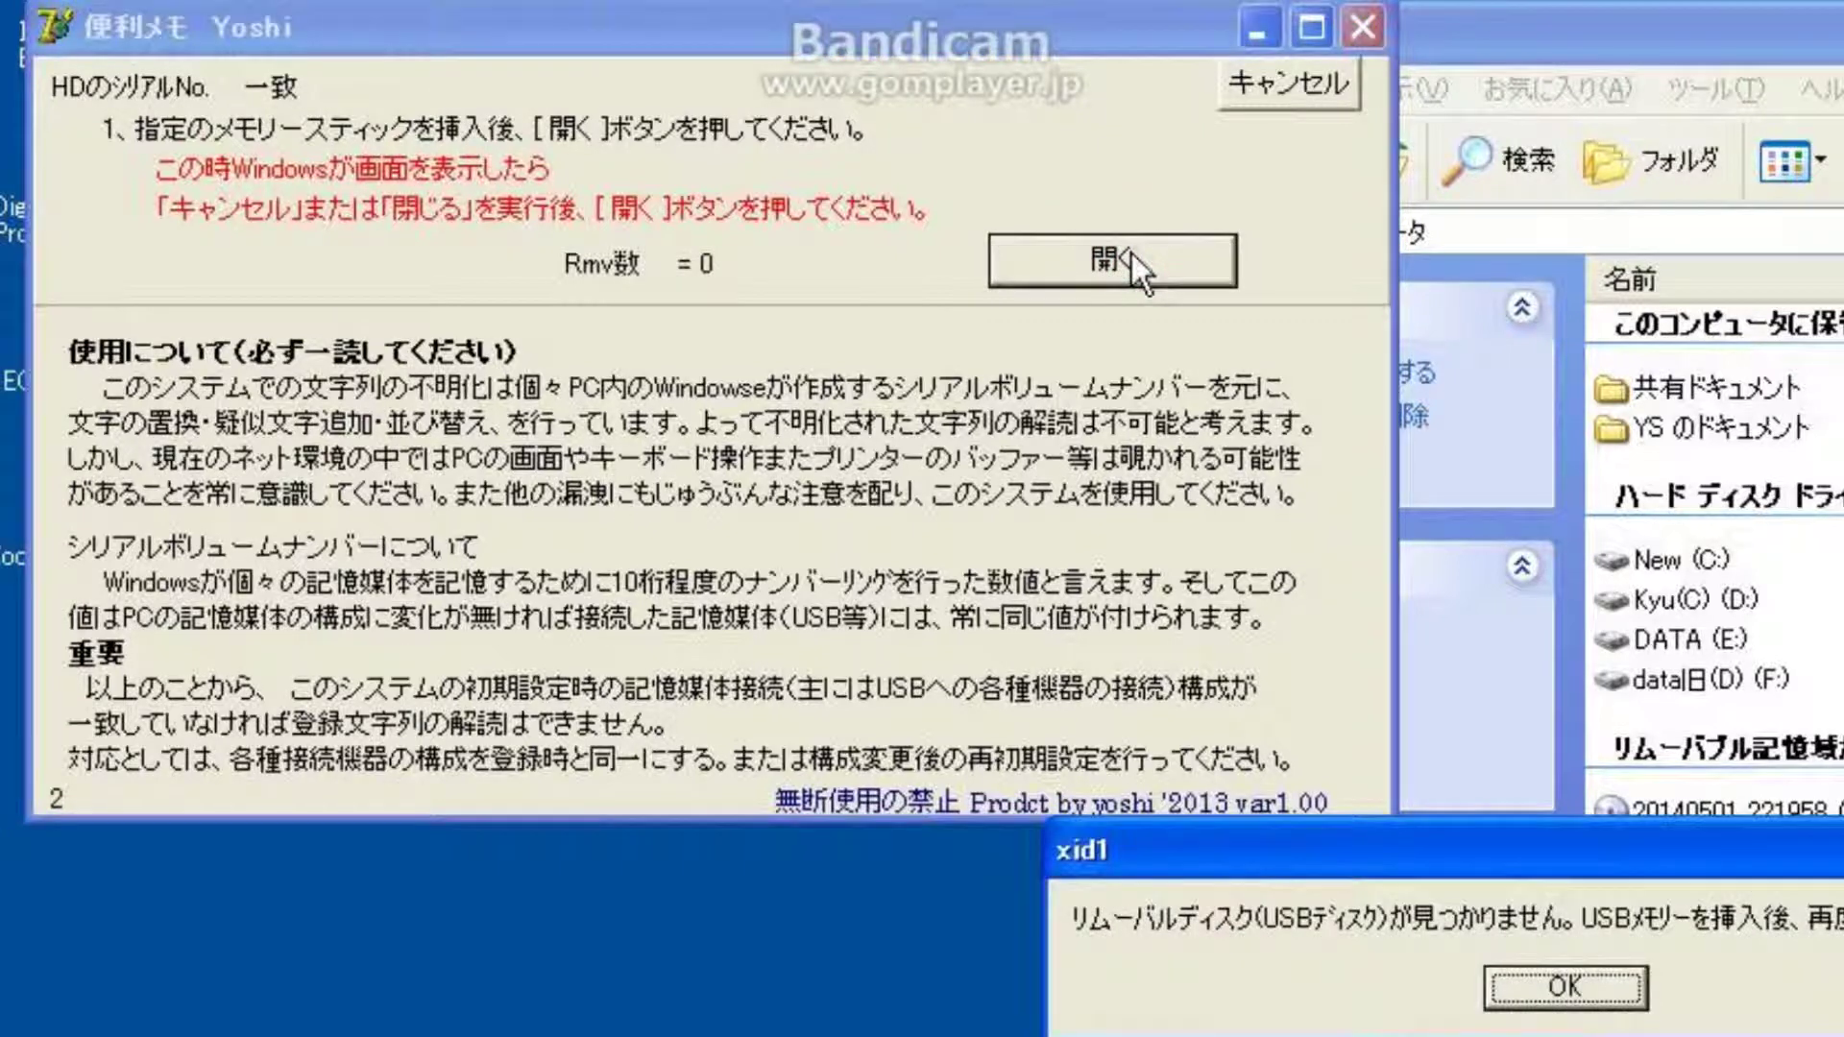
pyautogui.moveTo(1565, 869); pyautogui.dragTo(697, 424)
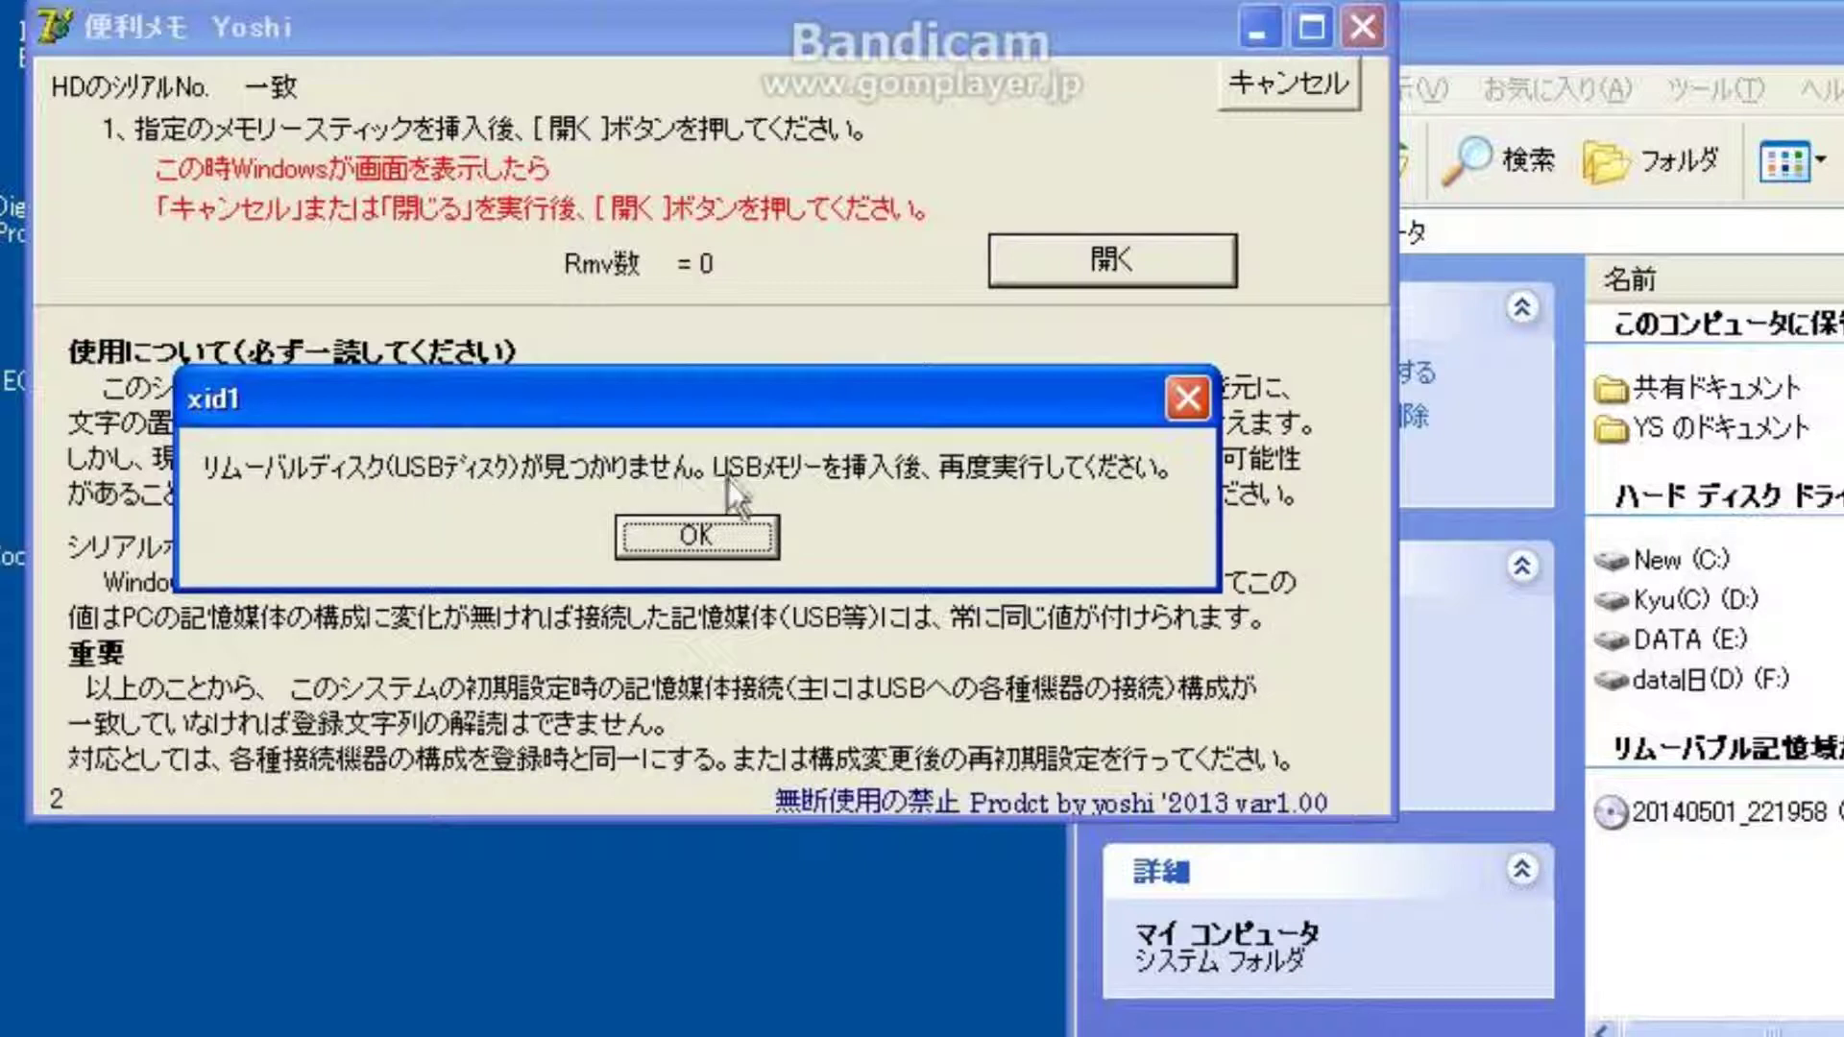
pyautogui.click(757, 527)
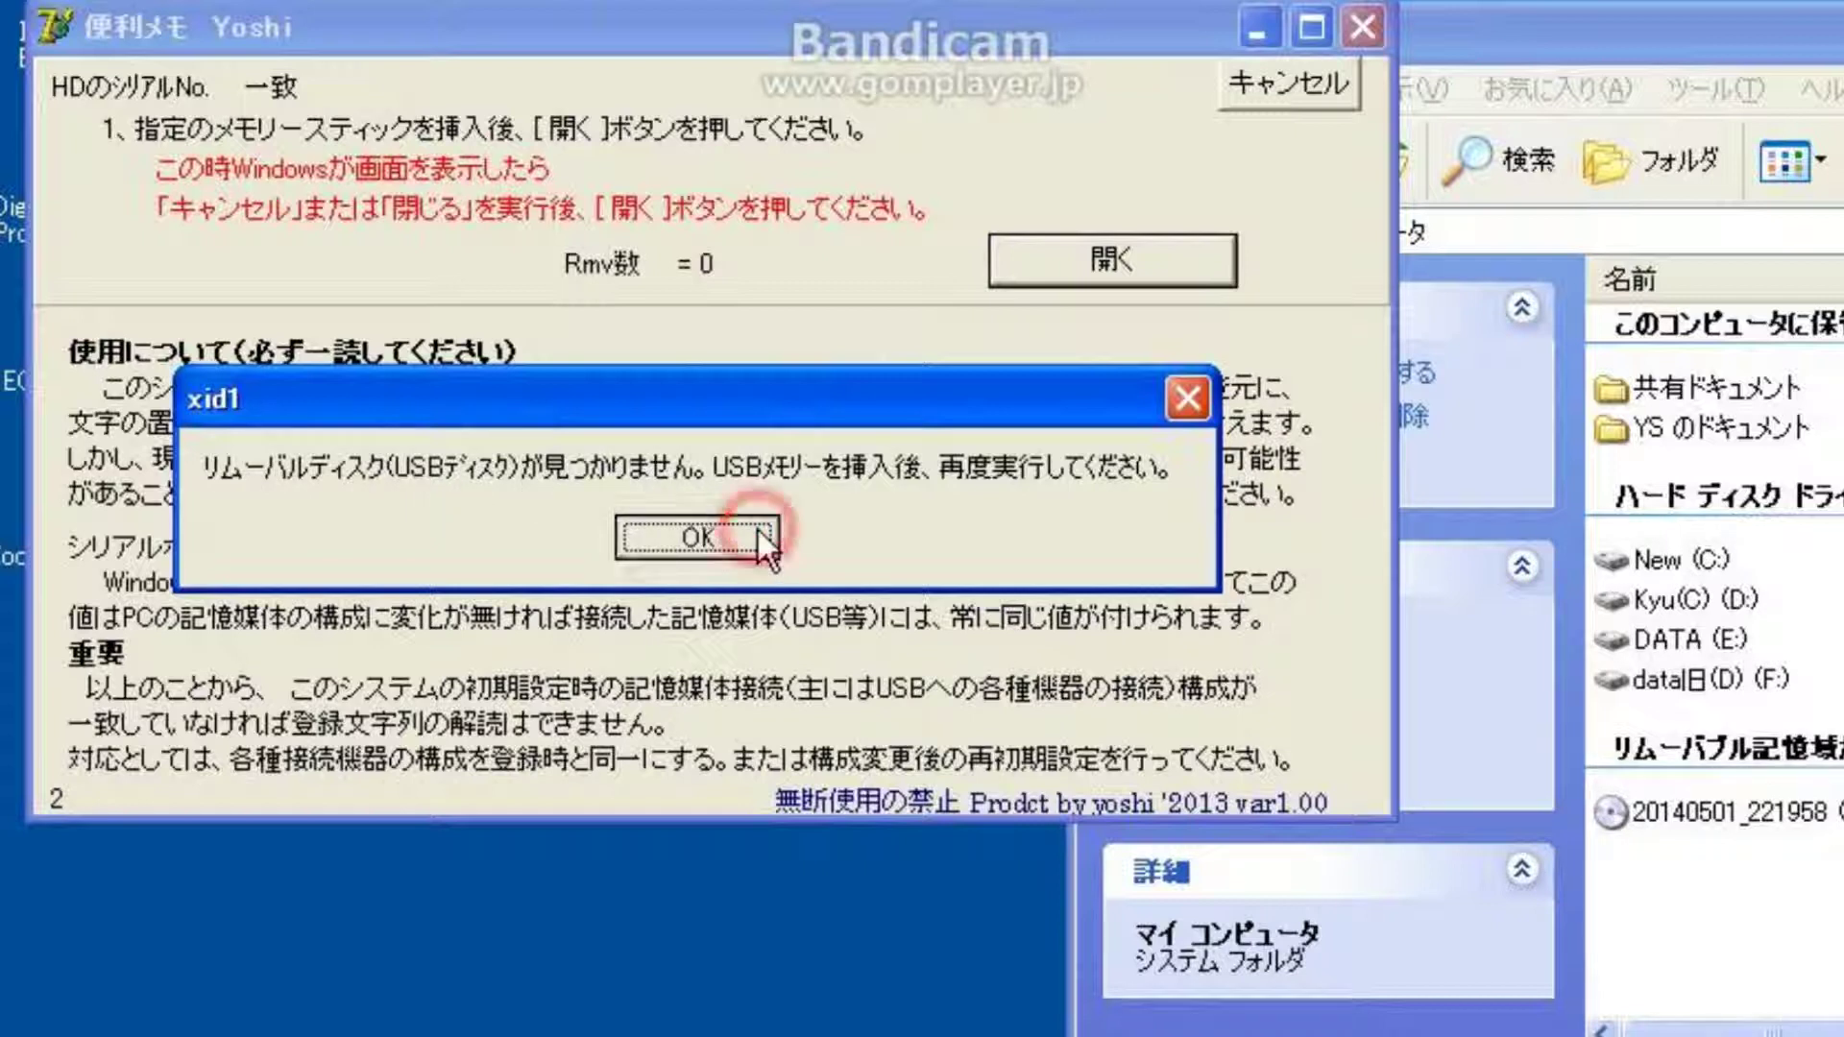
# Step: Retry opening the memo twice without the USB memory, dismissing the missing-disk notice each time
pyautogui.click(1110, 254)
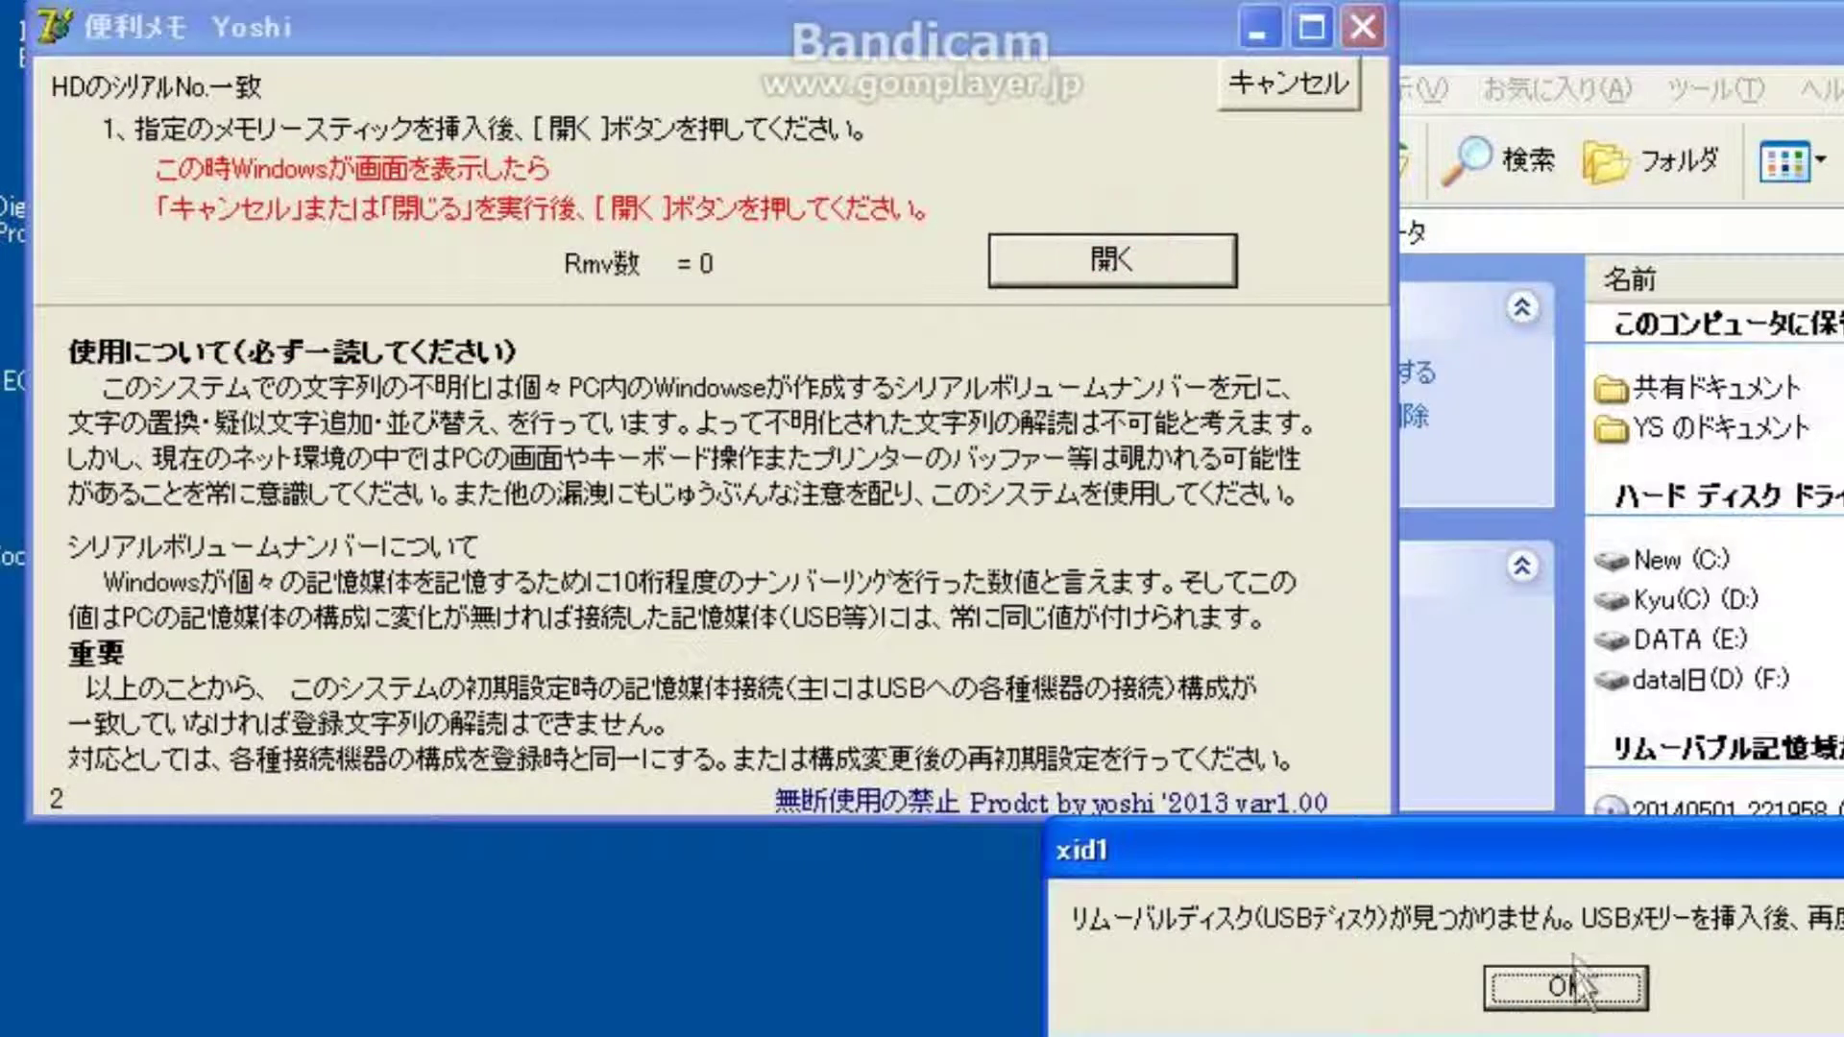
pyautogui.moveTo(1575, 902); pyautogui.dragTo(777, 634)
pyautogui.click(807, 744)
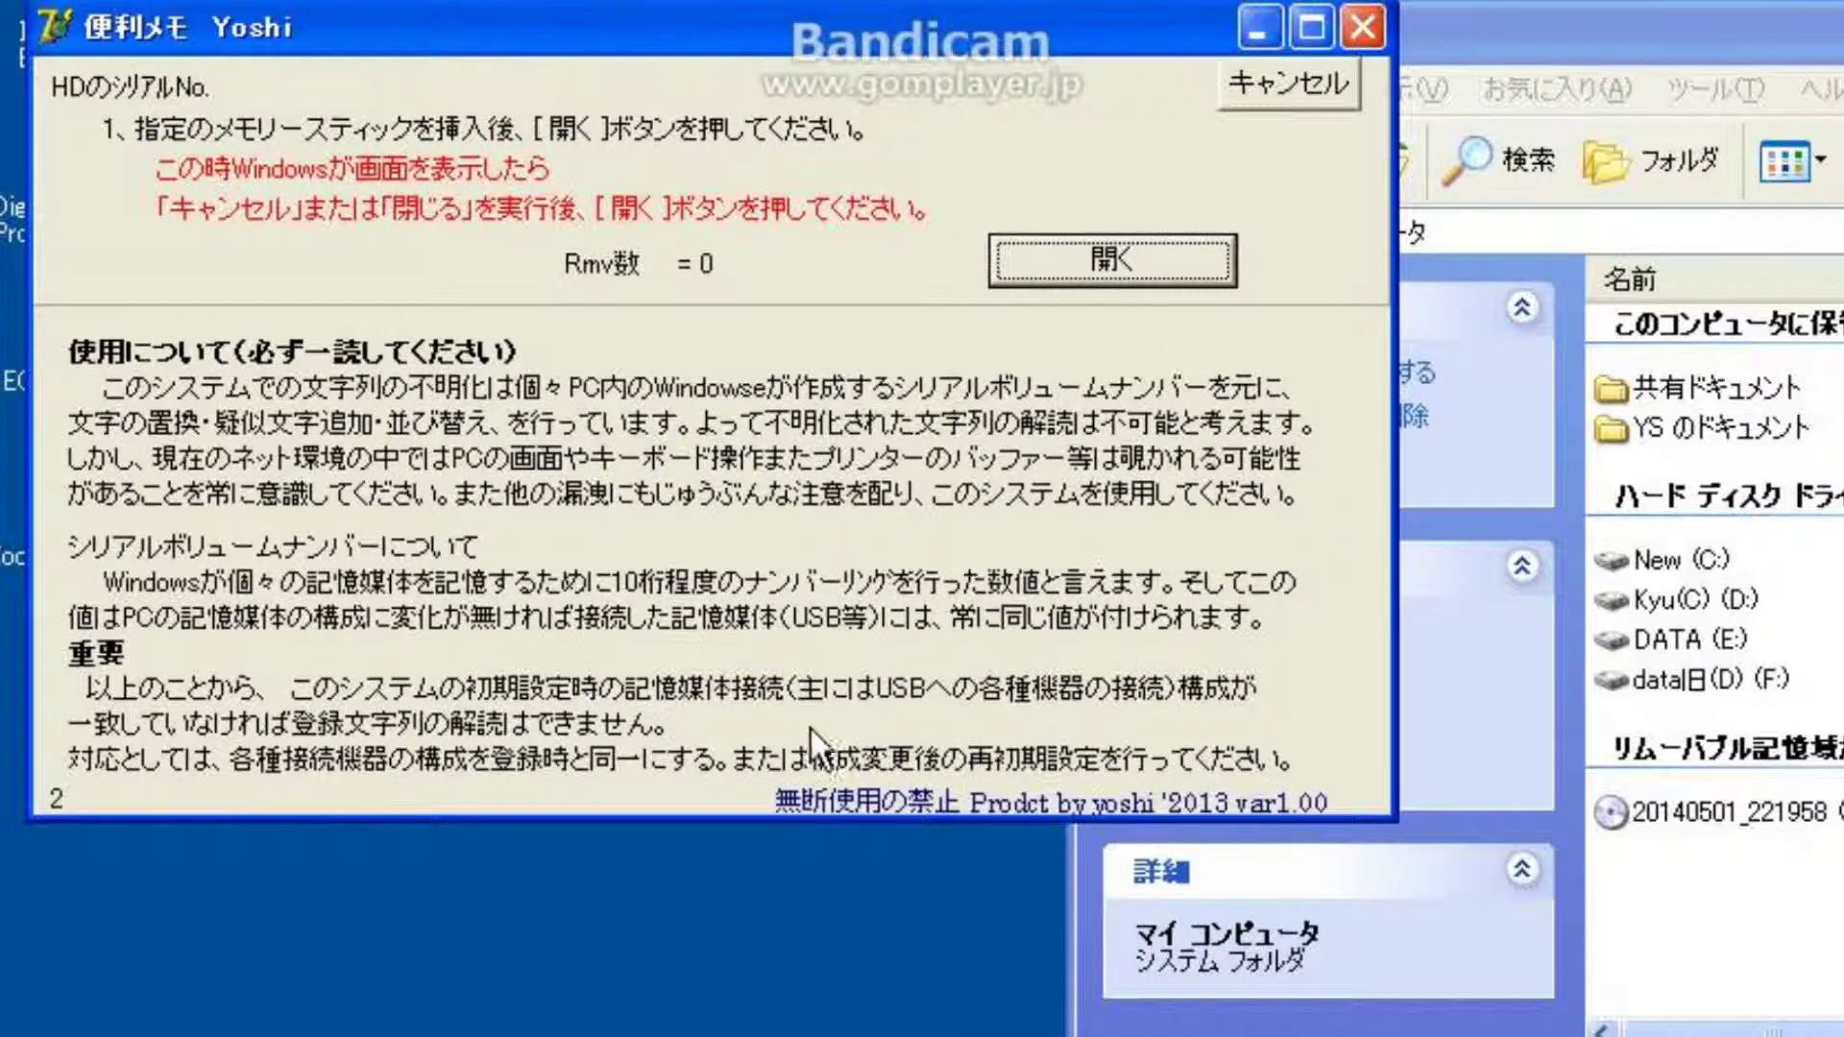
pyautogui.click(1117, 273)
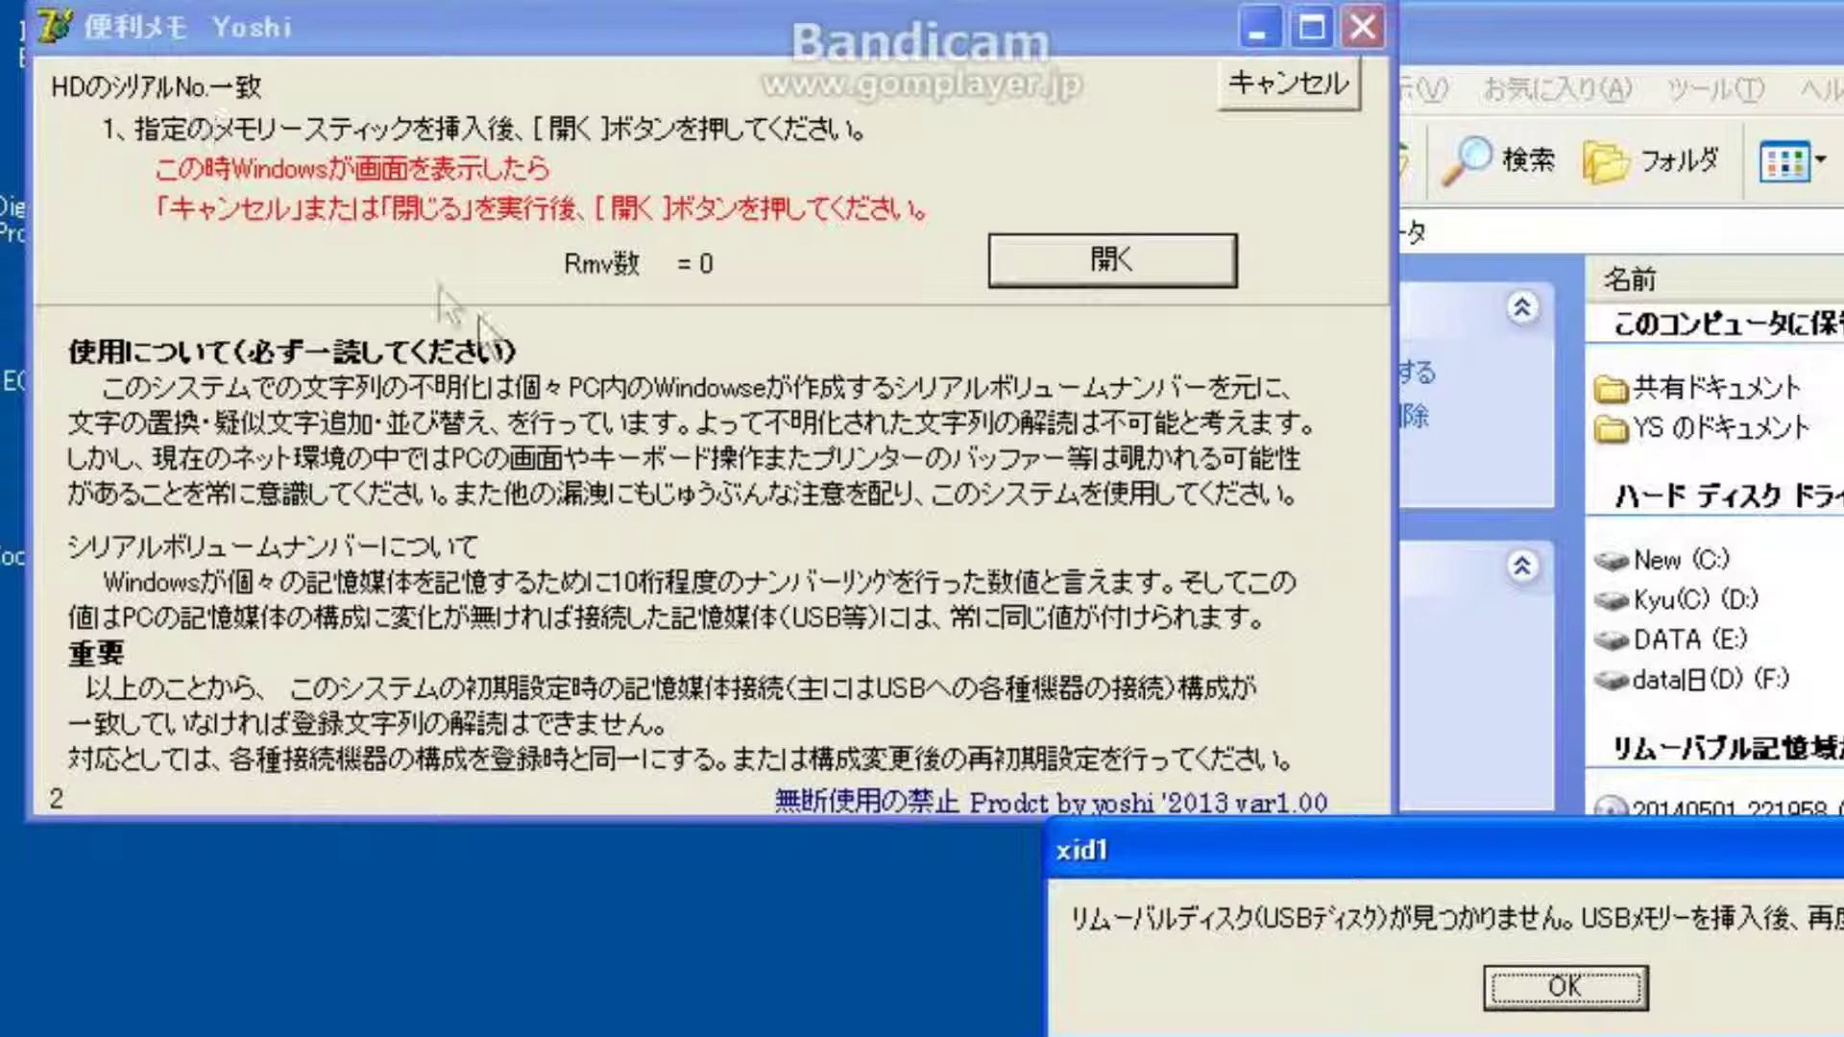
pyautogui.click(1578, 991)
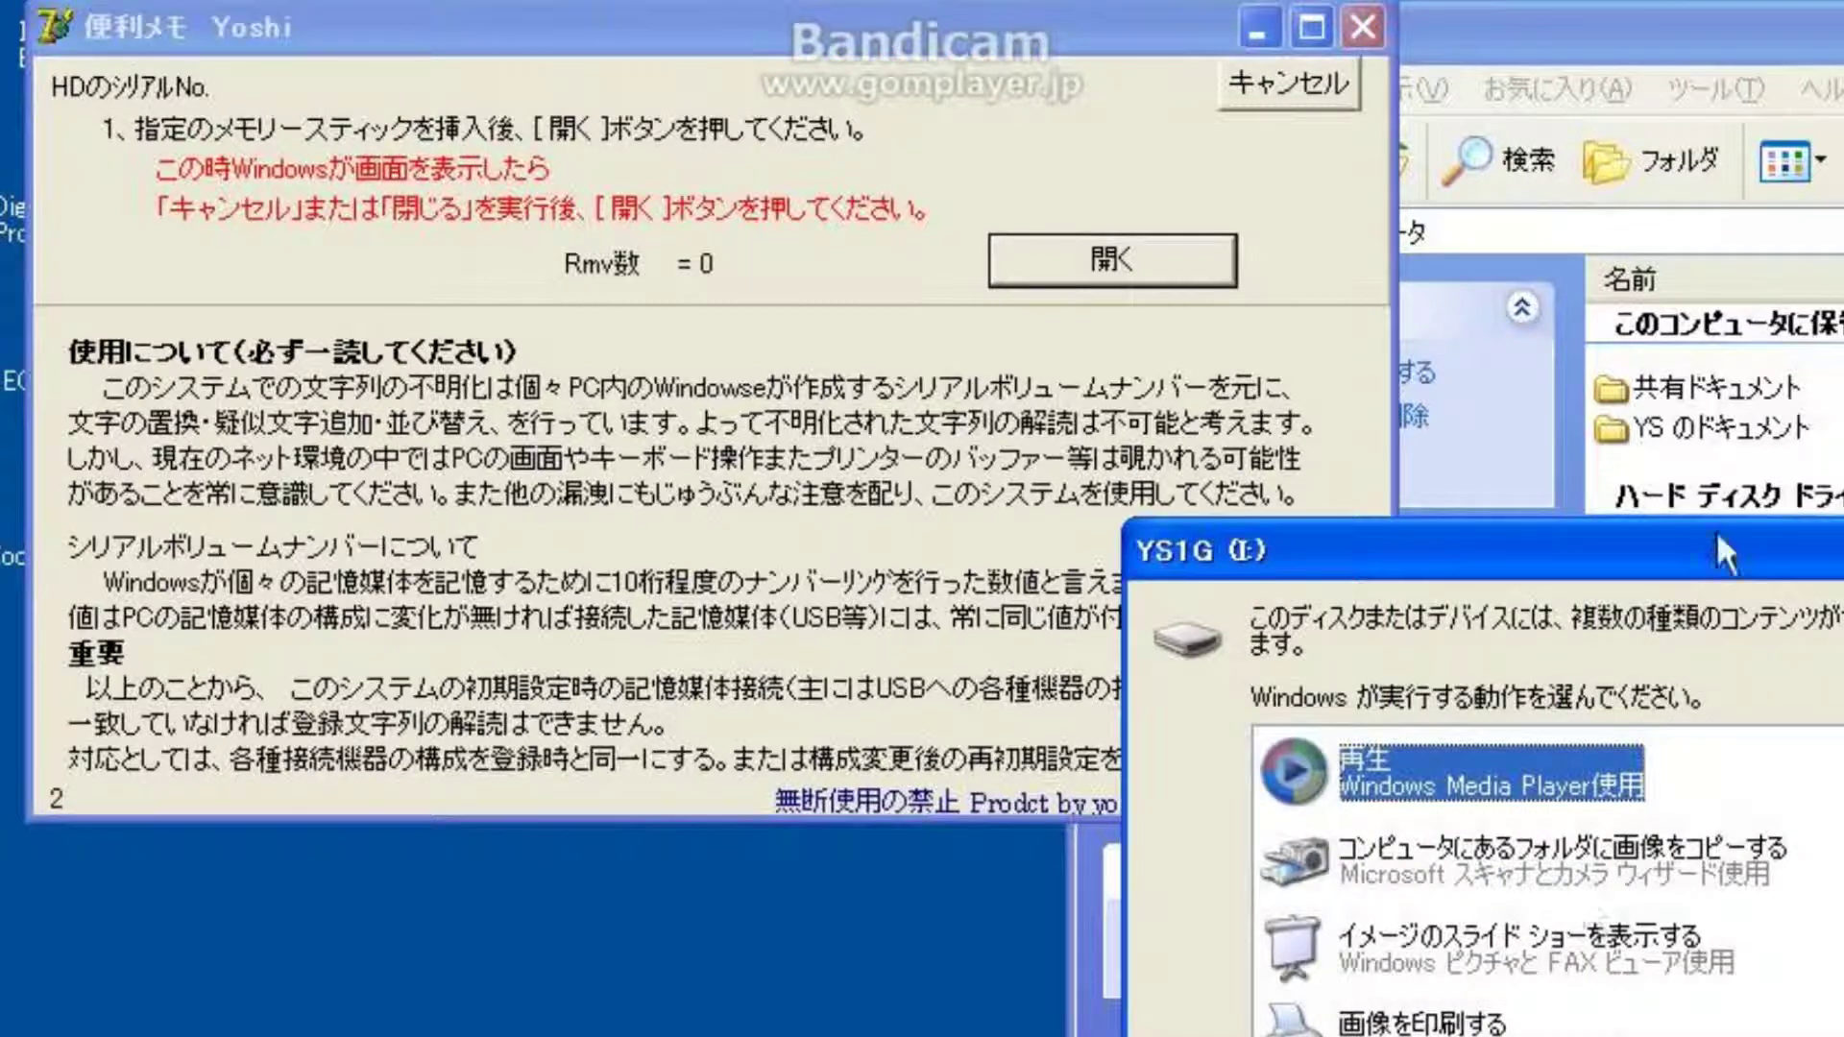
# Step: Cancel the Windows autoplay dialog for the YS1G (I:) drive and check for the drive in My Computer
pyautogui.moveTo(1719, 553); pyautogui.dragTo(1049, 292)
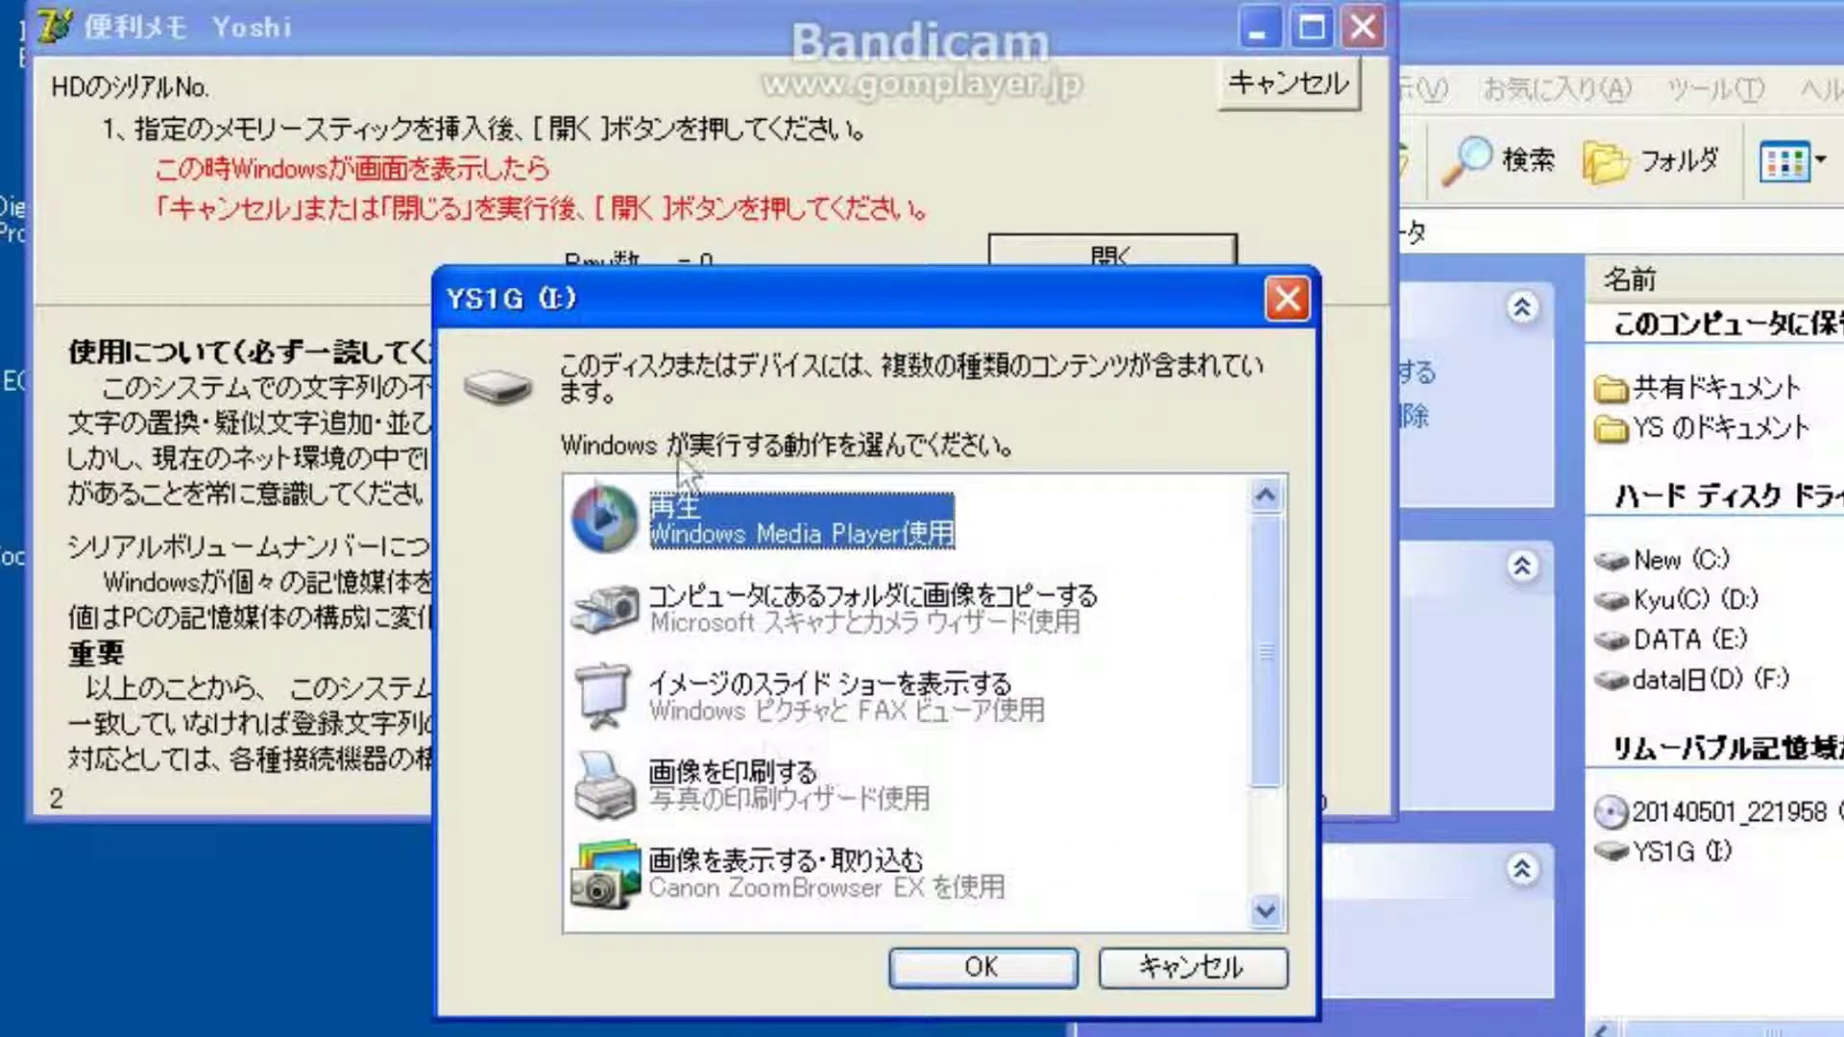
pyautogui.click(1200, 968)
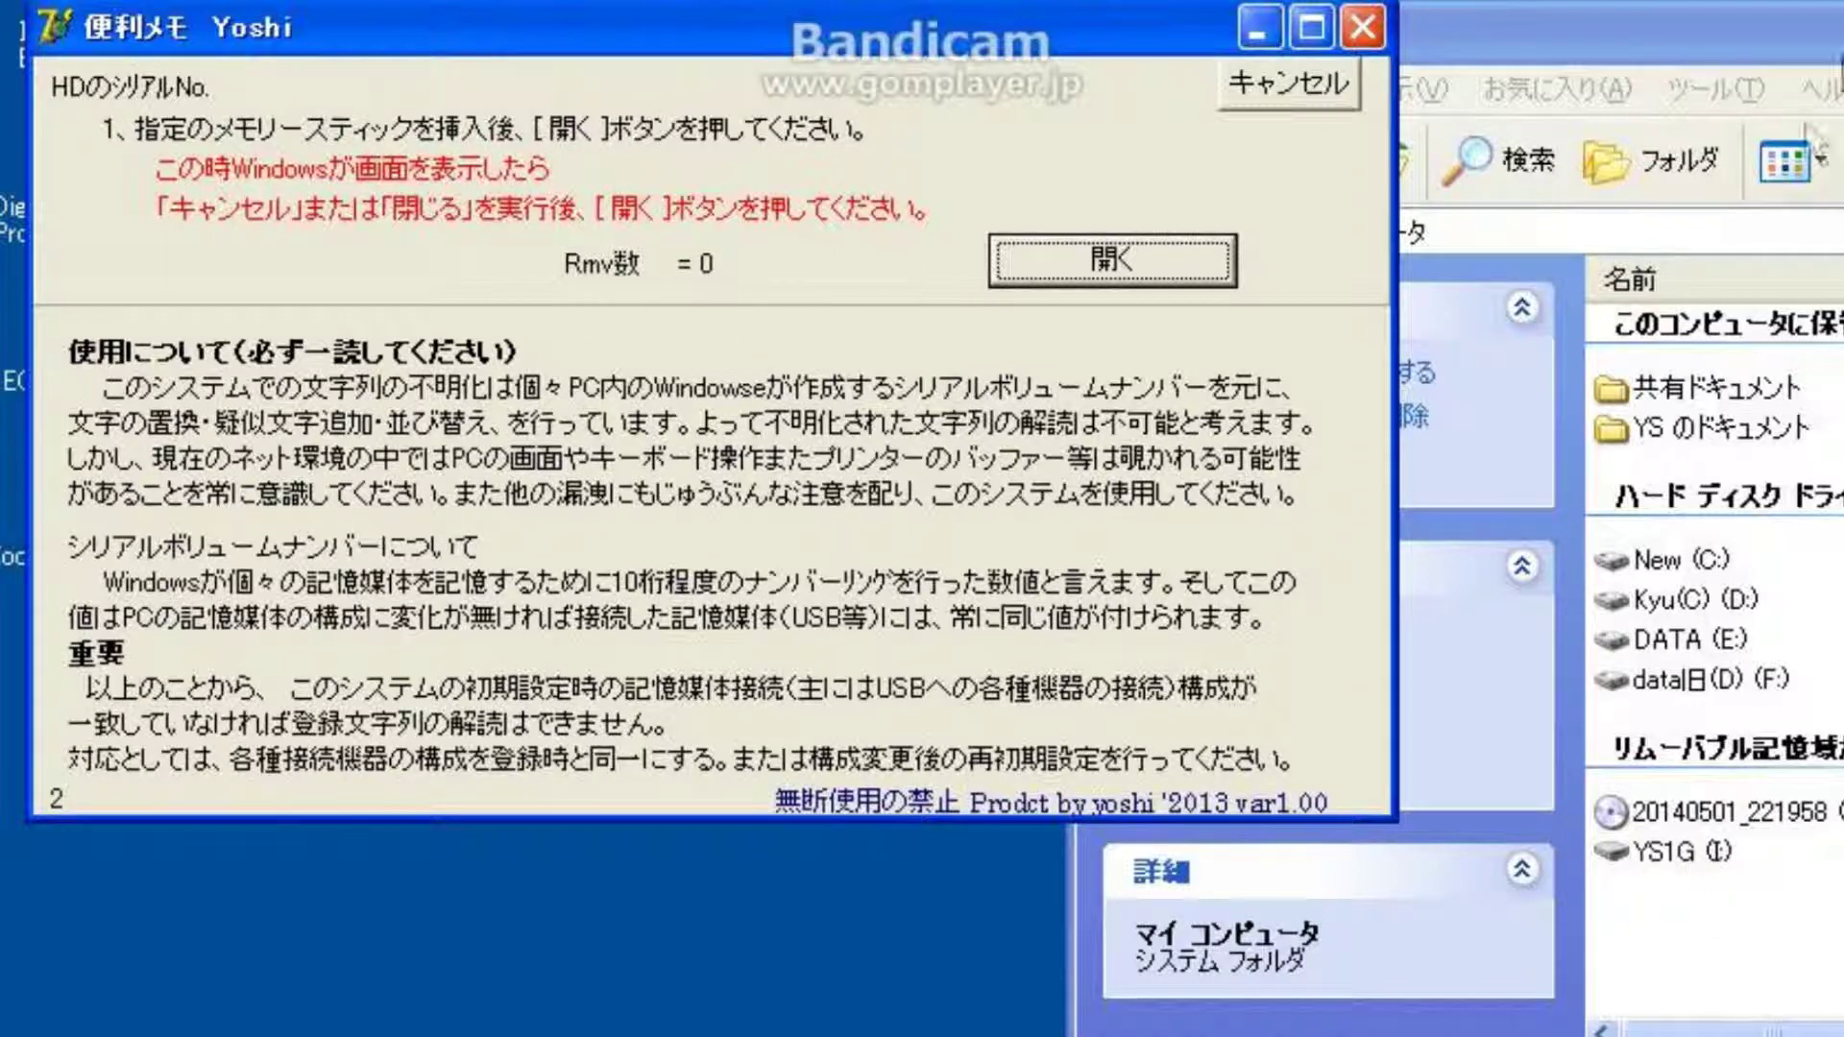
pyautogui.moveTo(1830, 39); pyautogui.dragTo(1283, 14)
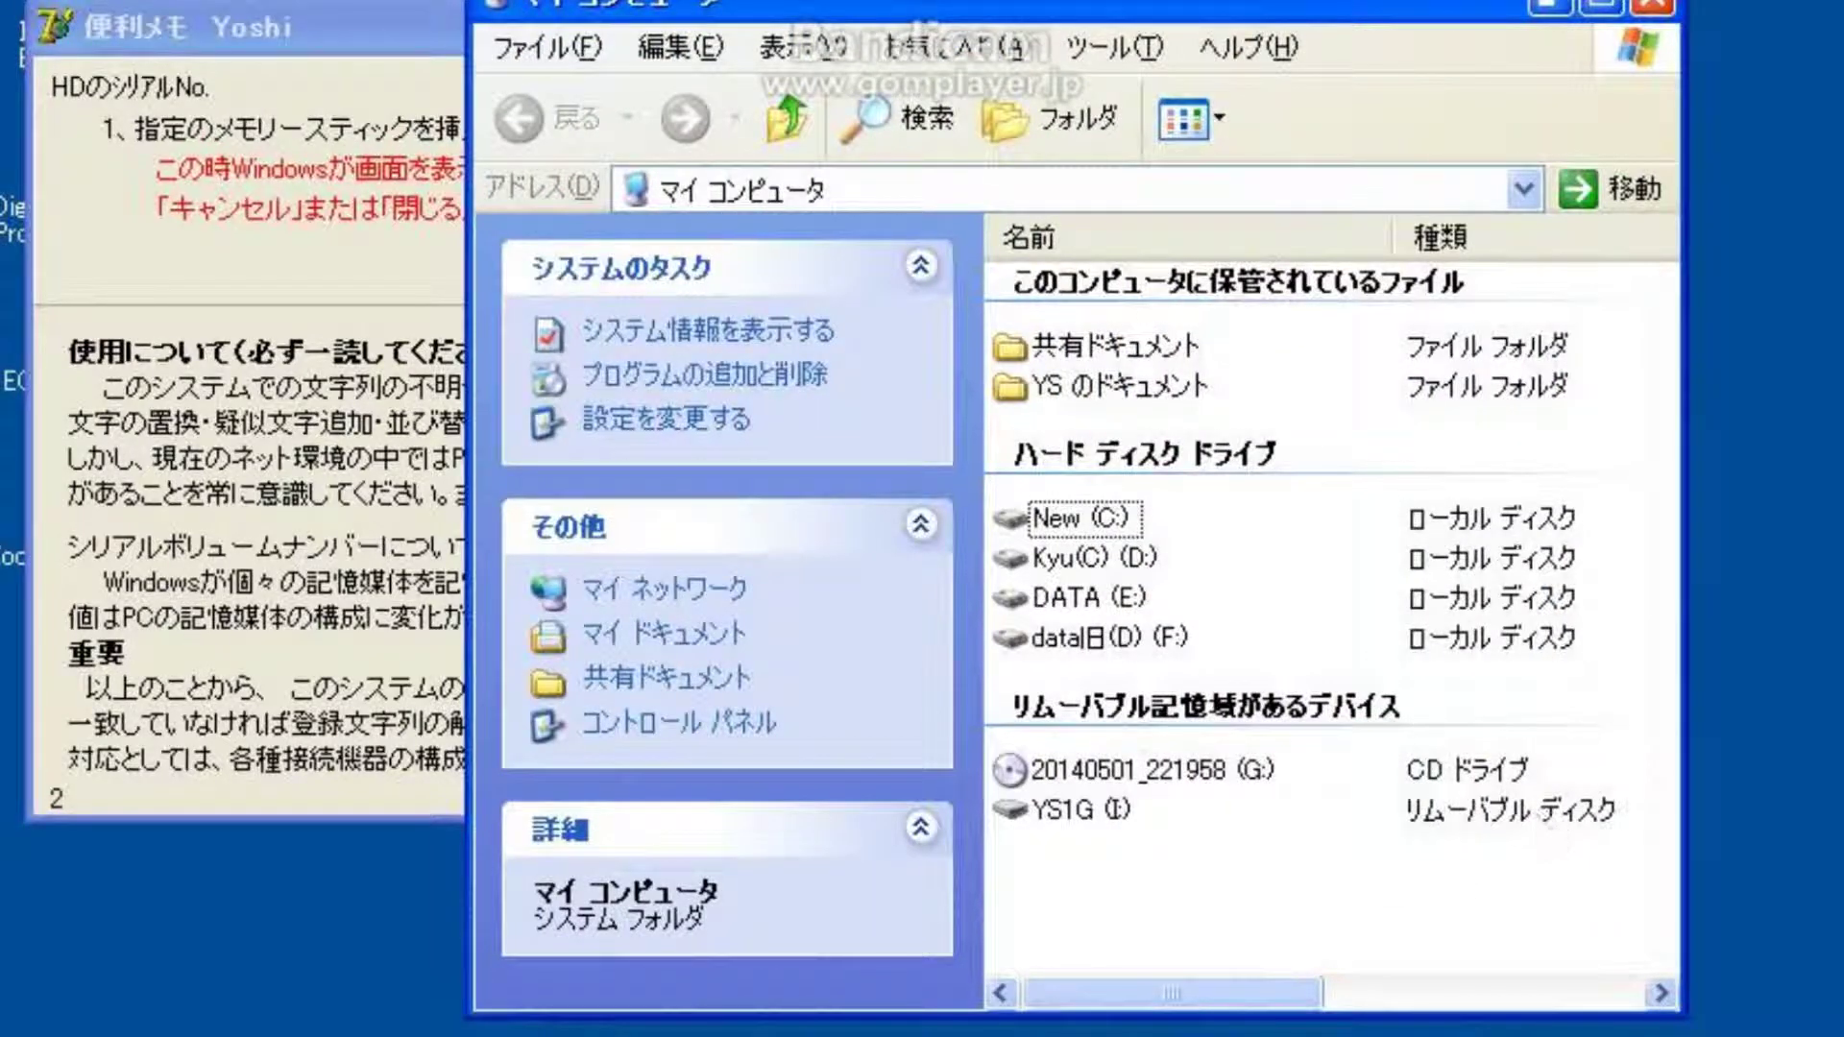
pyautogui.moveTo(523, 4); pyautogui.dragTo(1417, 130)
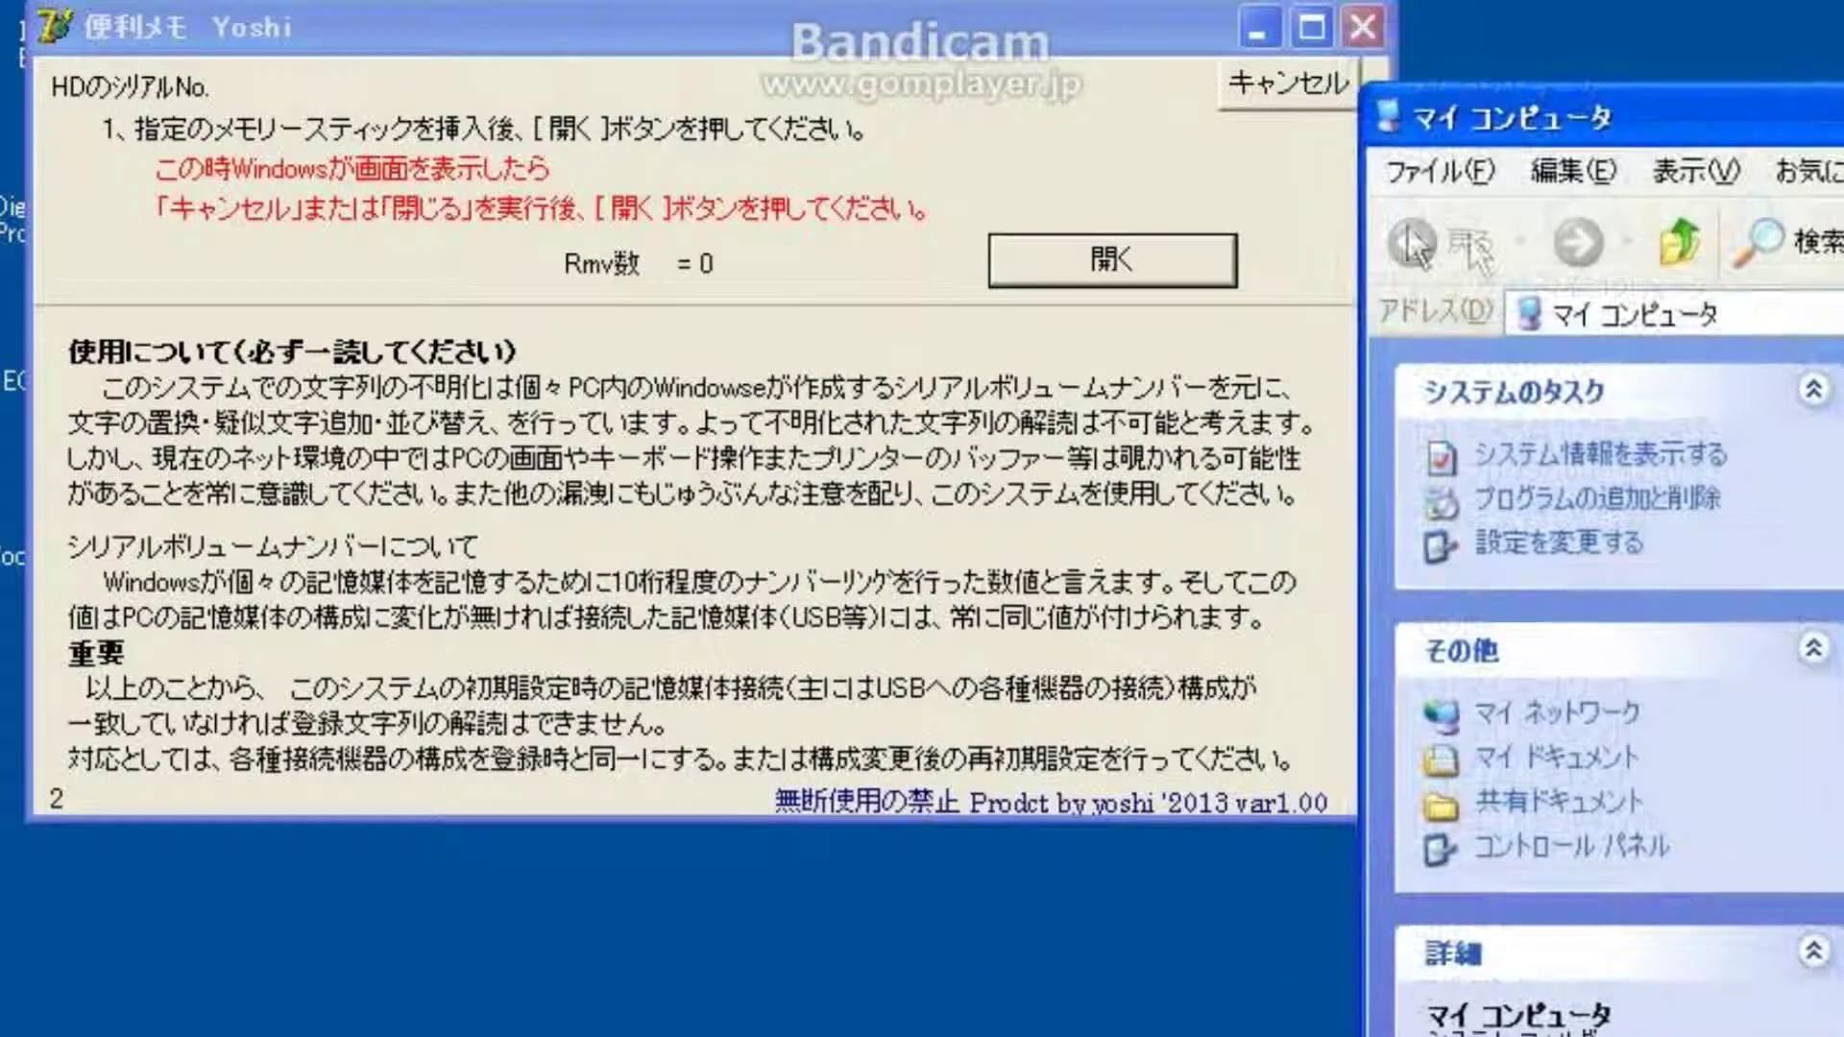
# Step: Open the memo using the registered USB memory, closing My Computer after checking the drive's removal and accepting the verification notice
pyautogui.click(1172, 255)
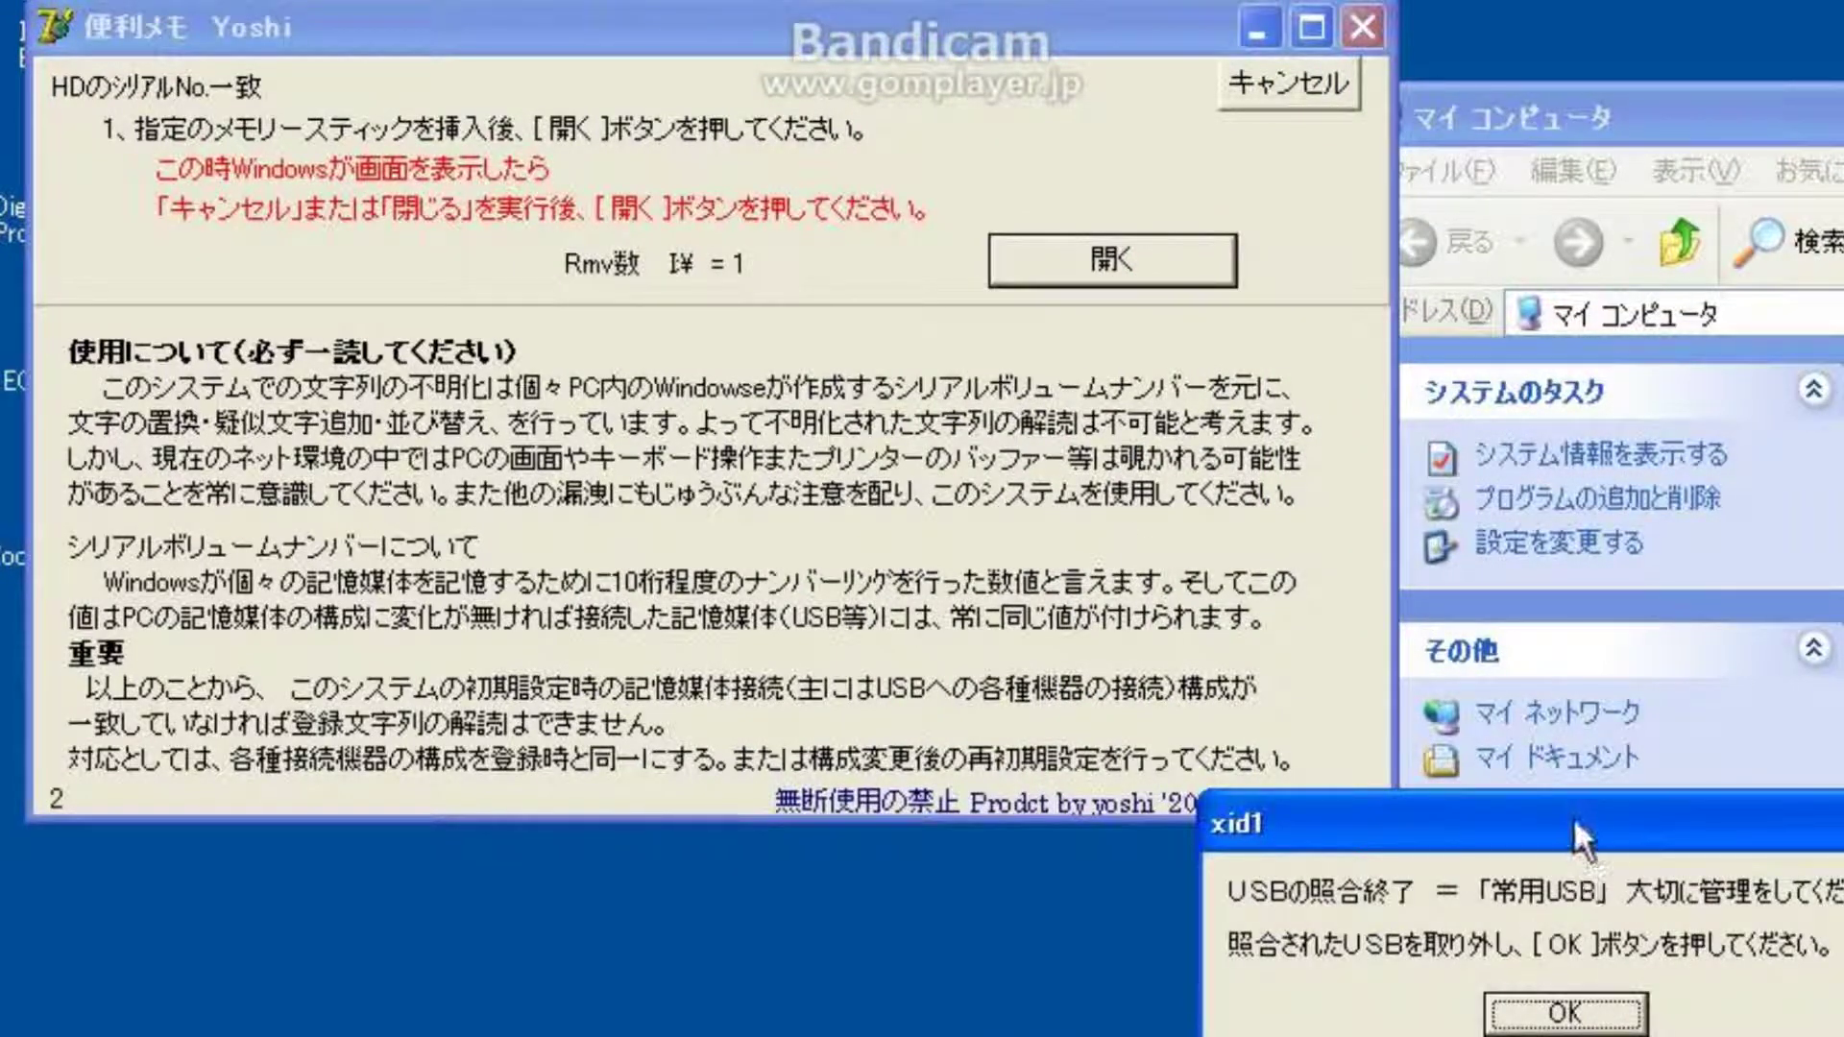
pyautogui.moveTo(1576, 821); pyautogui.dragTo(705, 544)
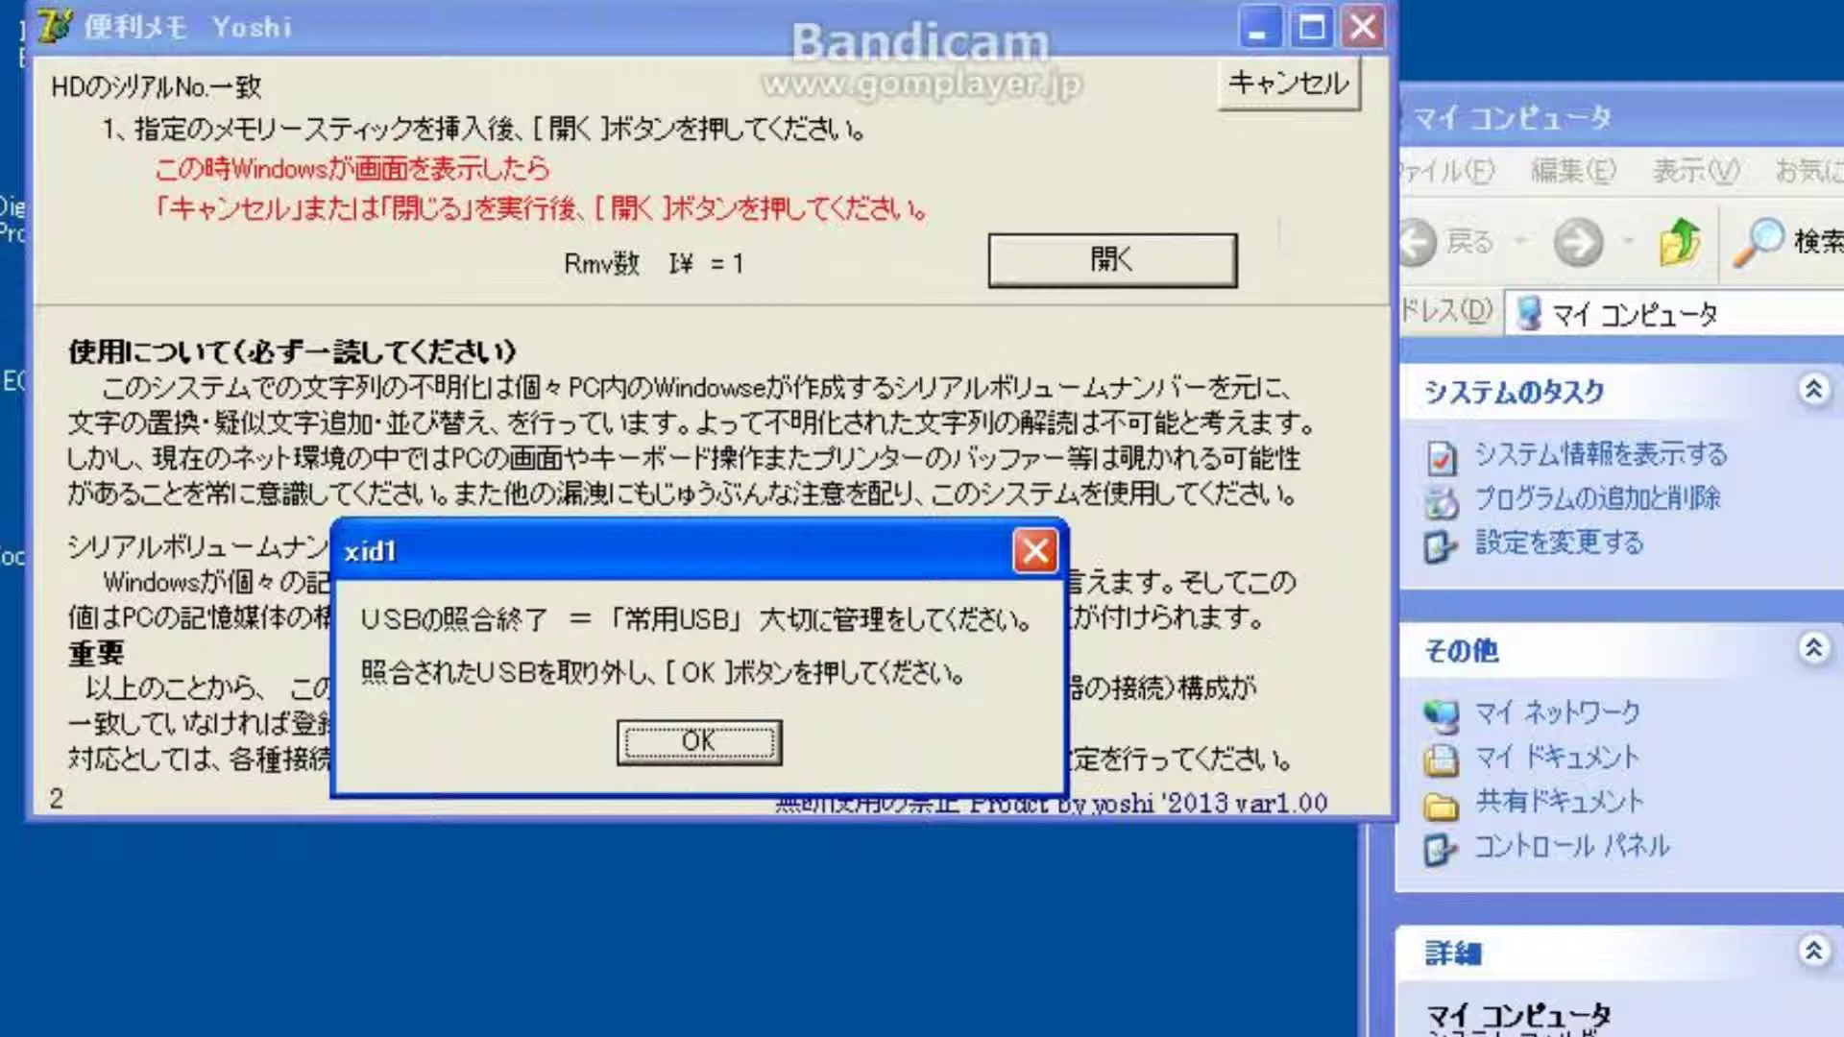
pyautogui.moveTo(1840, 100); pyautogui.dragTo(1335, 36)
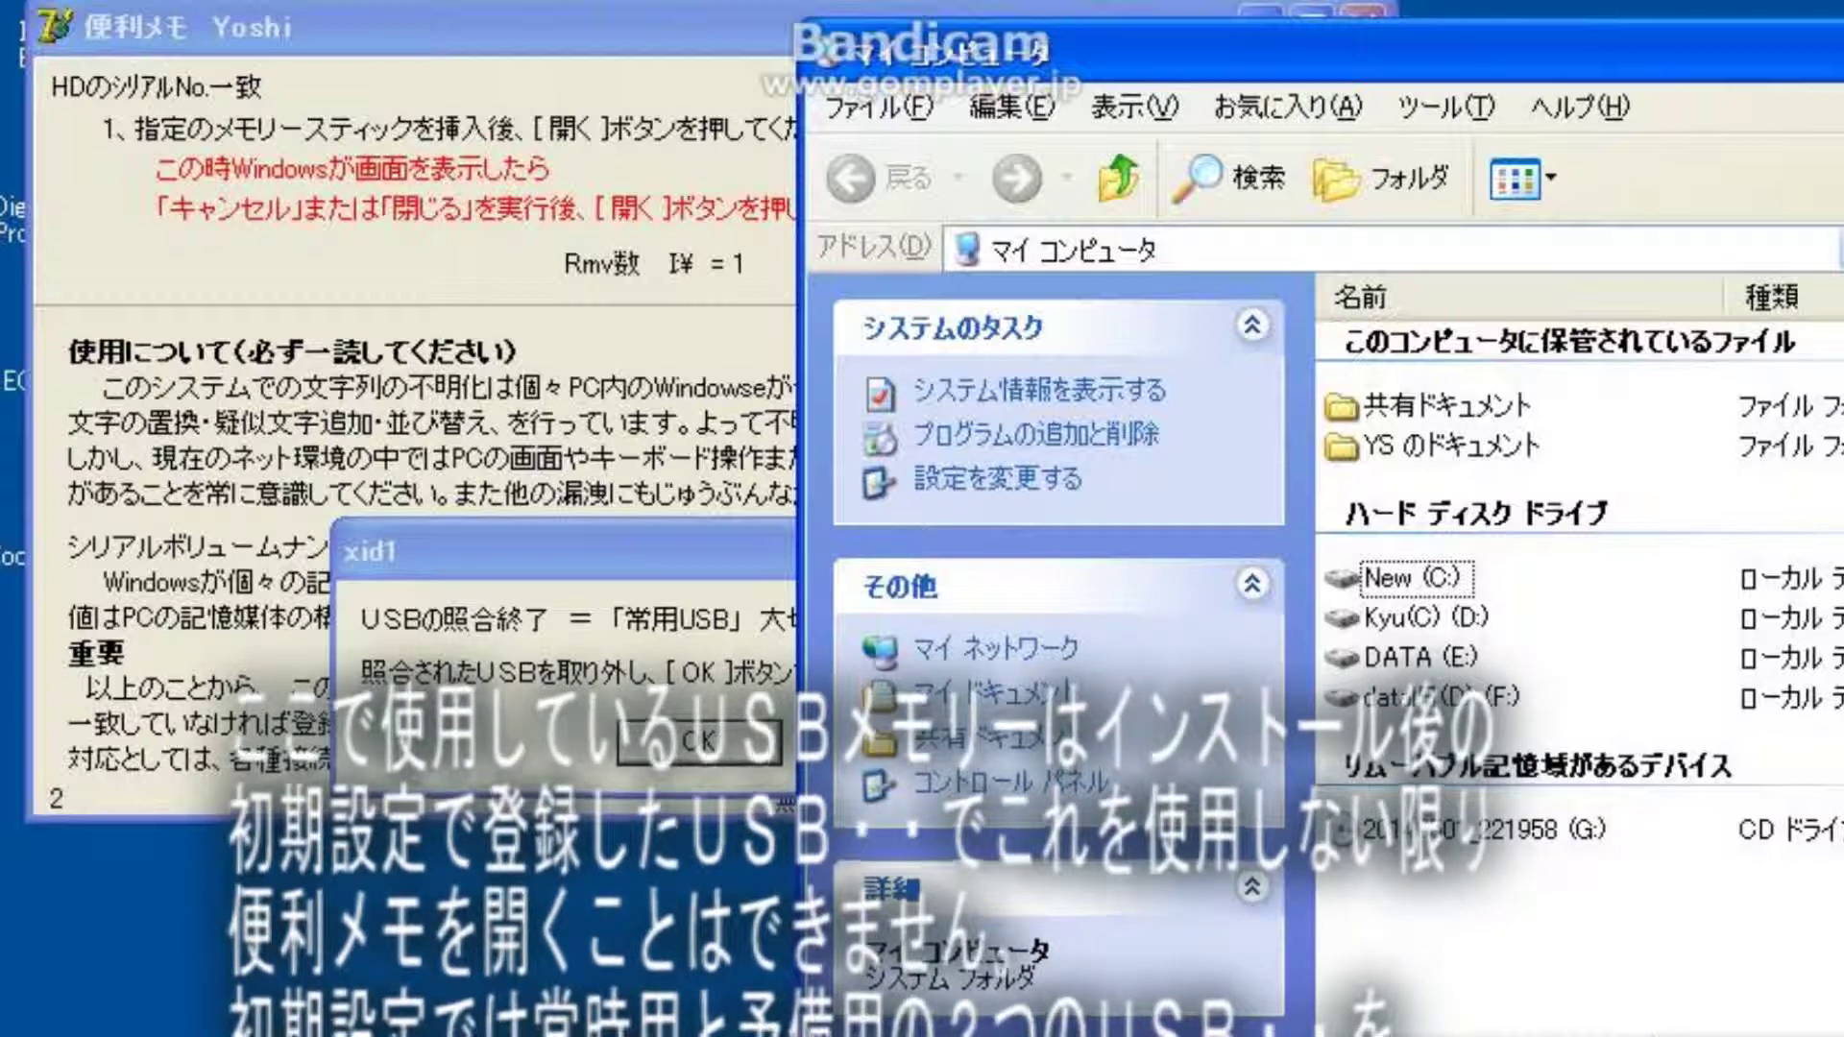
pyautogui.hotkey('alt', 'F4')
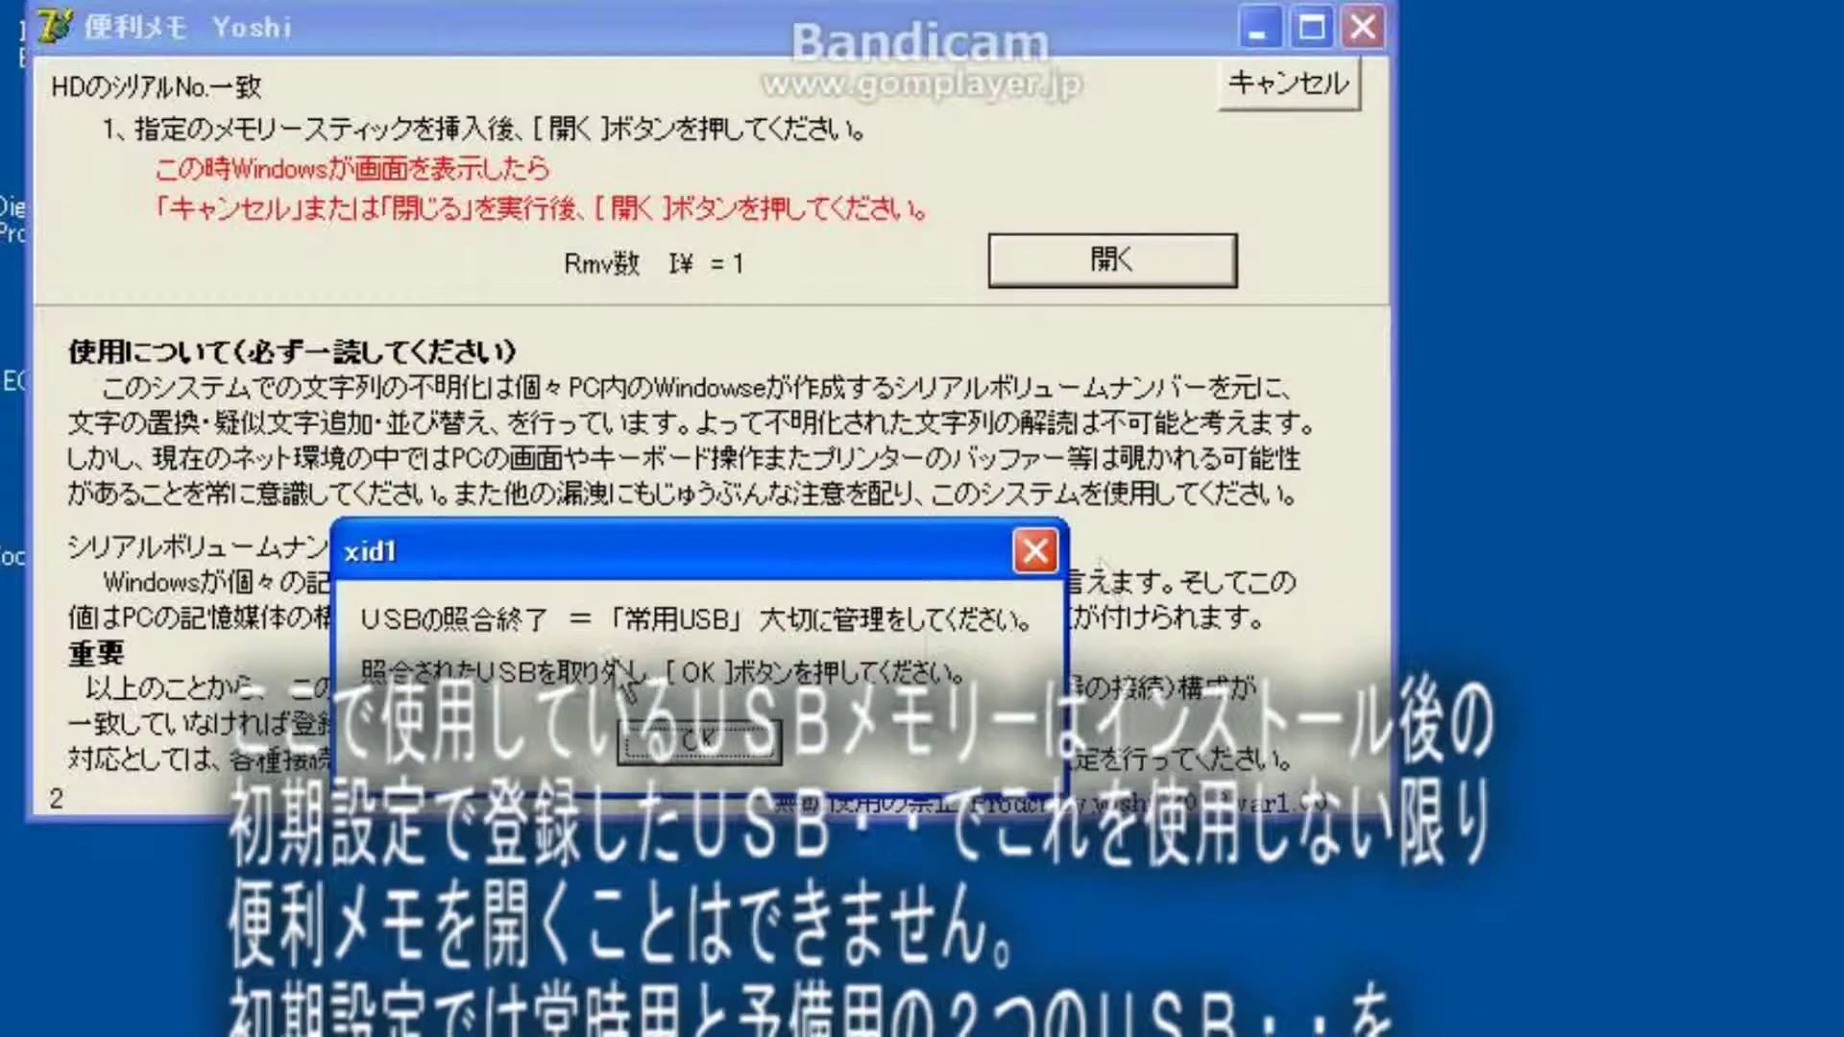
pyautogui.click(711, 750)
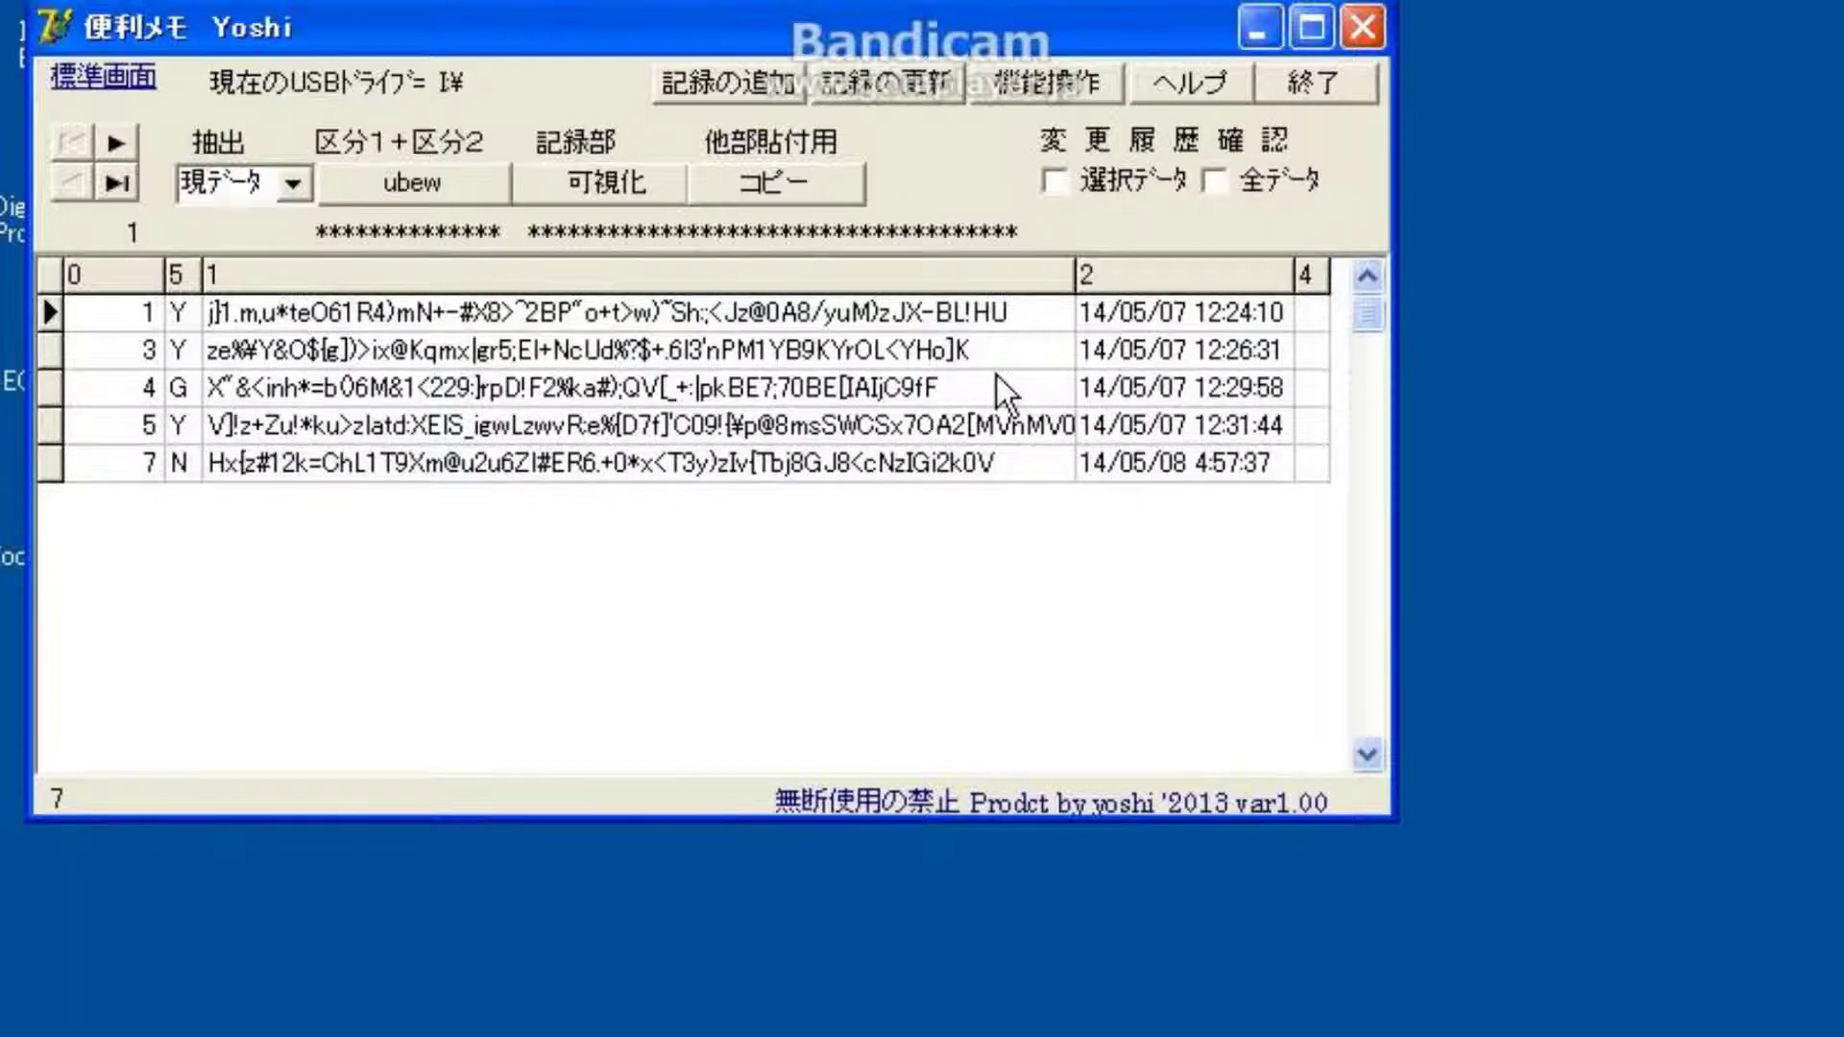
# Step: Open the memo's help and view the 基本操作例 topic followed by the 記録の追加 topic
pyautogui.click(1201, 75)
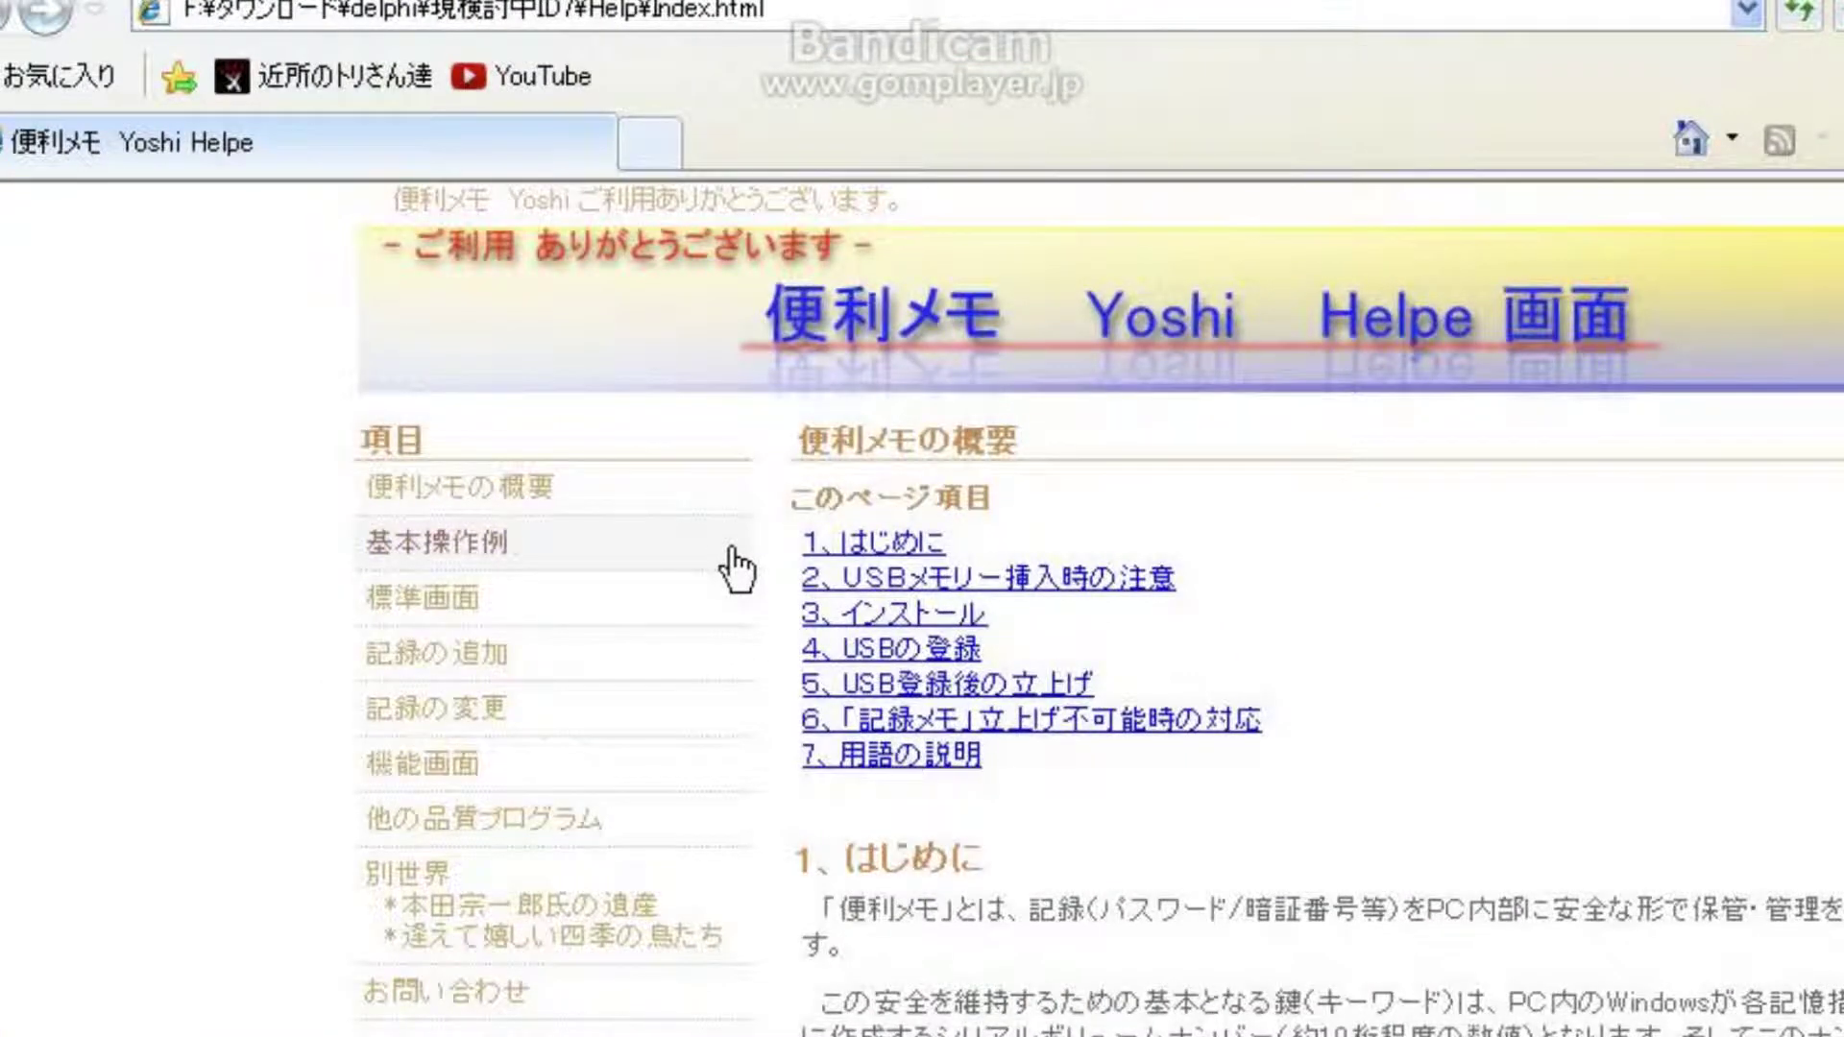
pyautogui.click(704, 562)
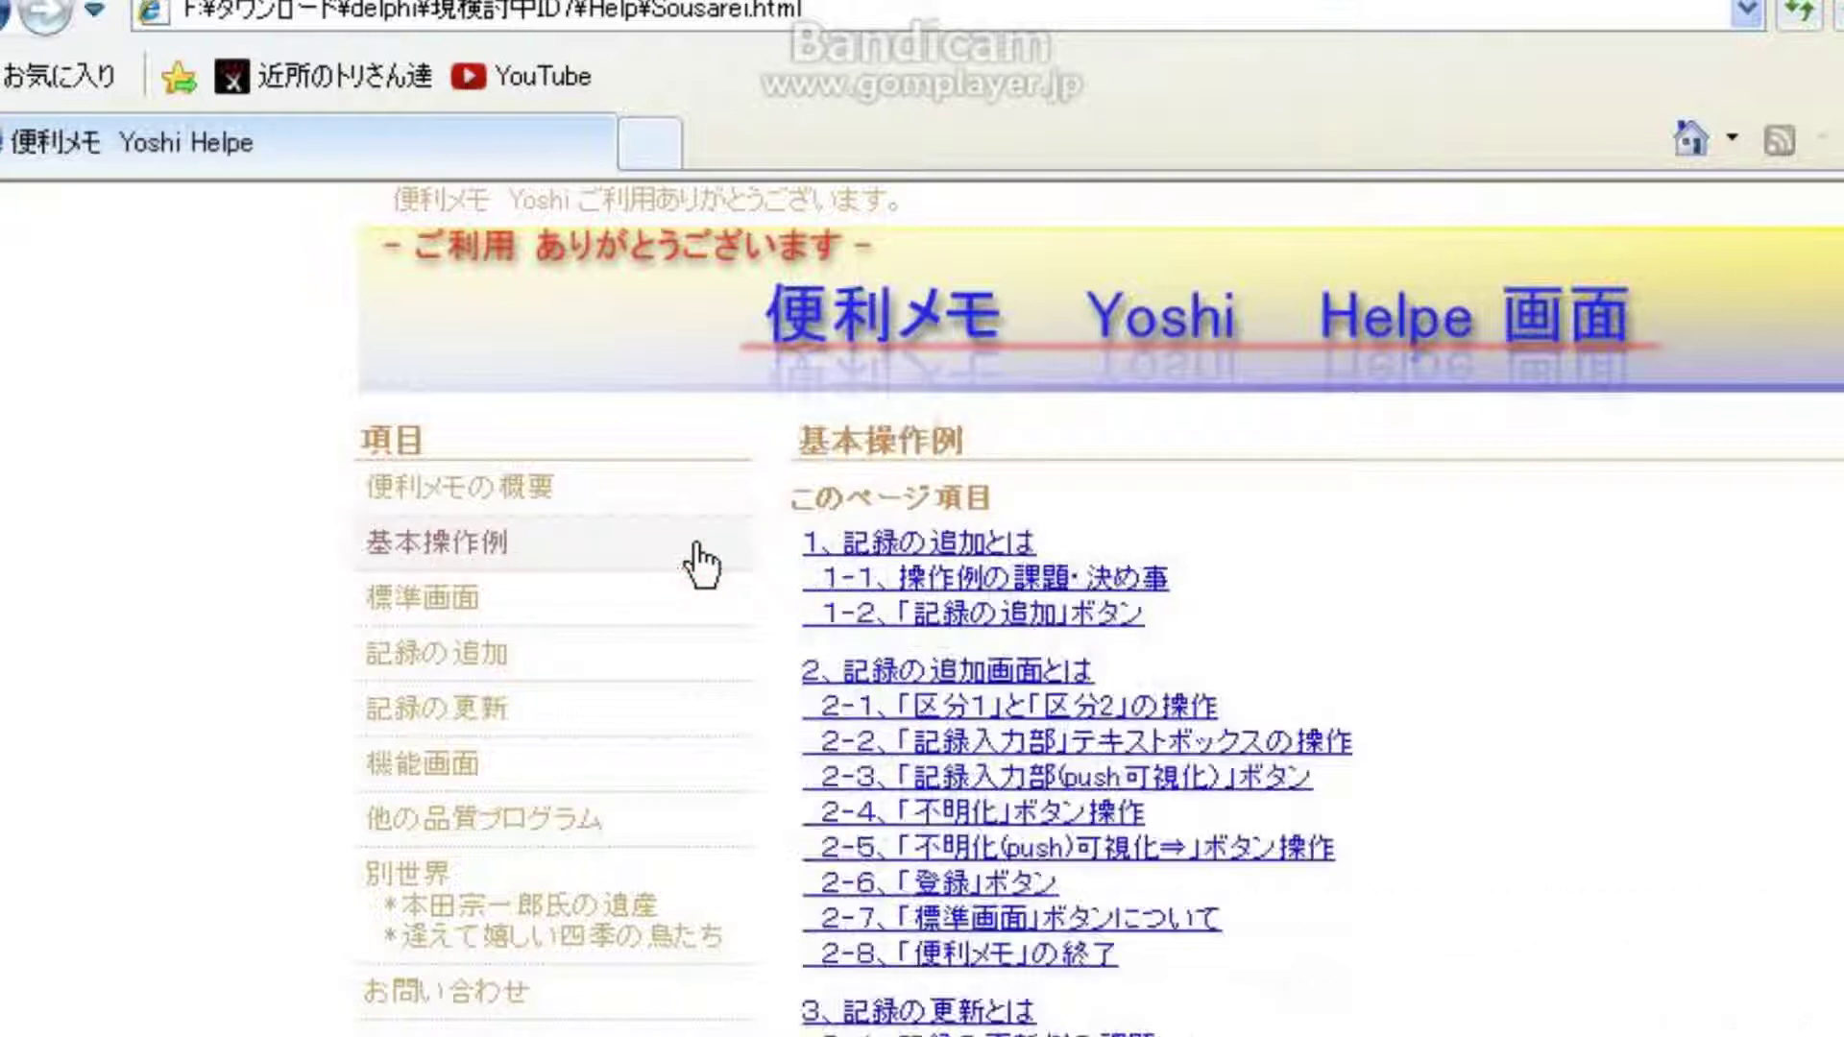
pyautogui.click(437, 663)
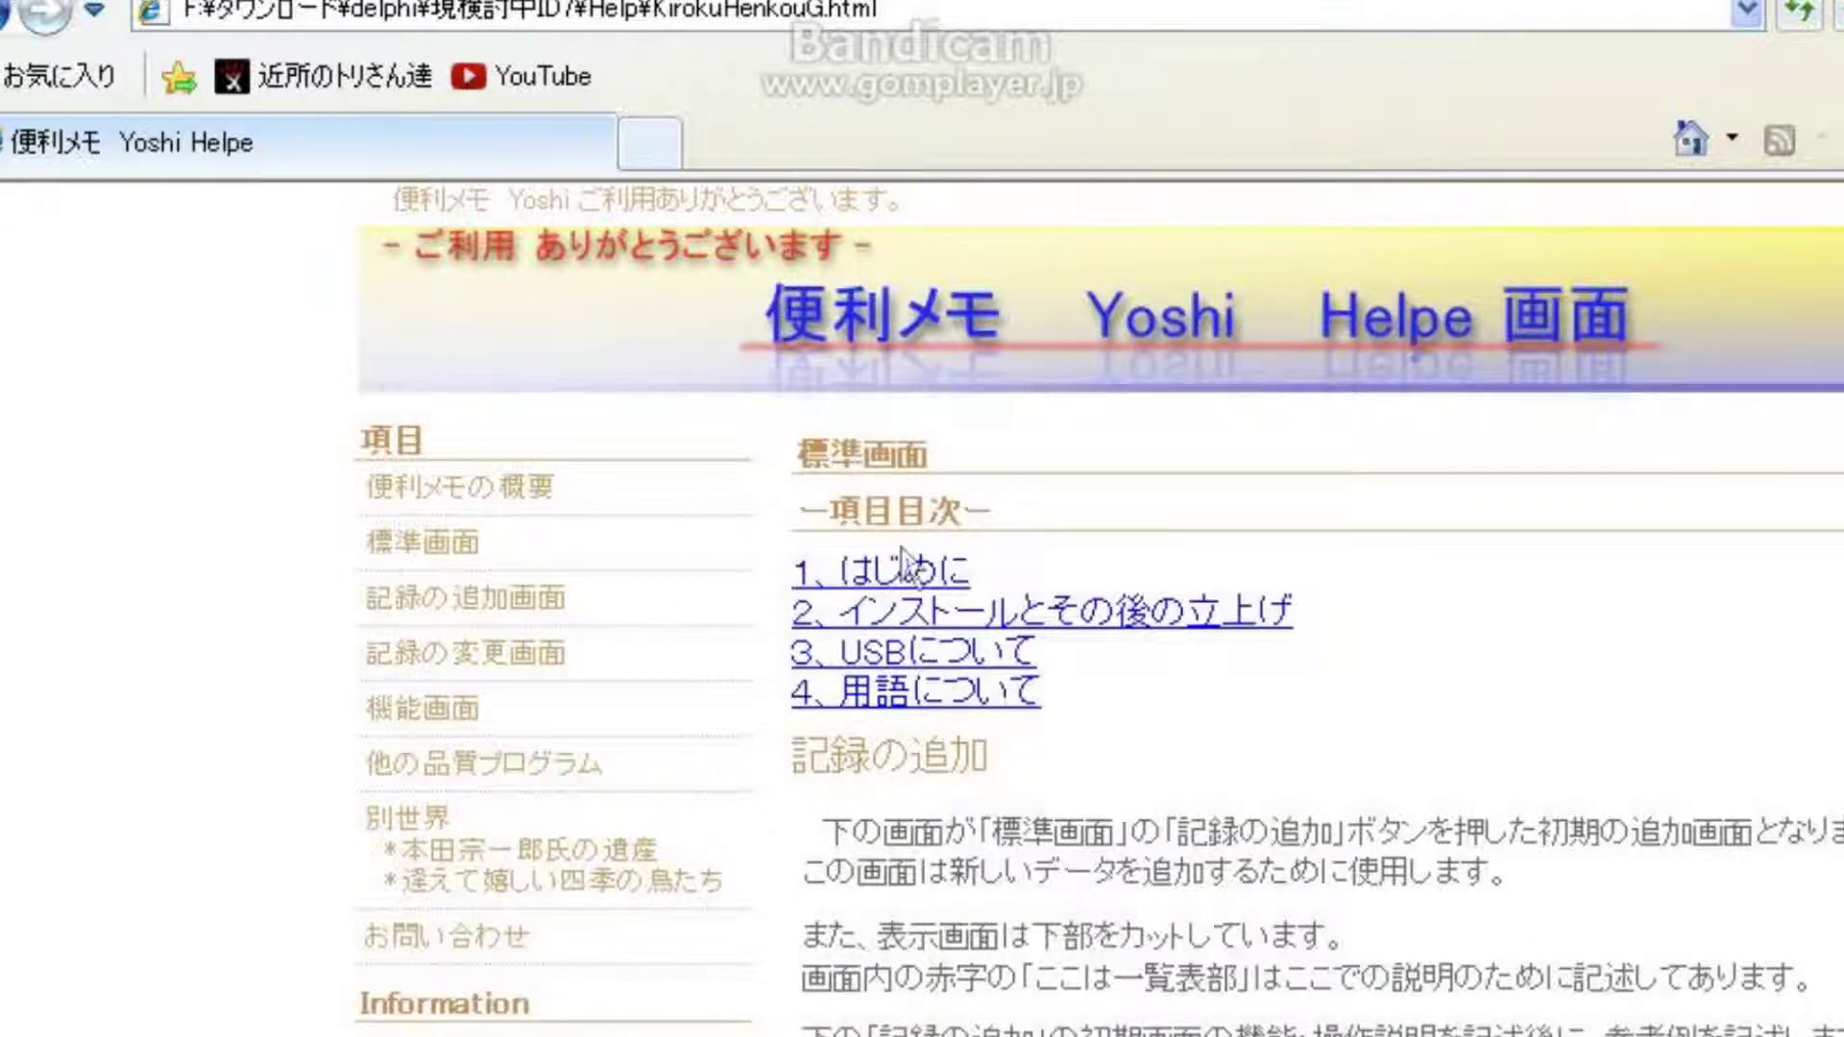
# Step: Look through the part descriptions and the YahooBB example on the record-adding help page, and close the help window
pyautogui.scroll(-20, 924, 741)
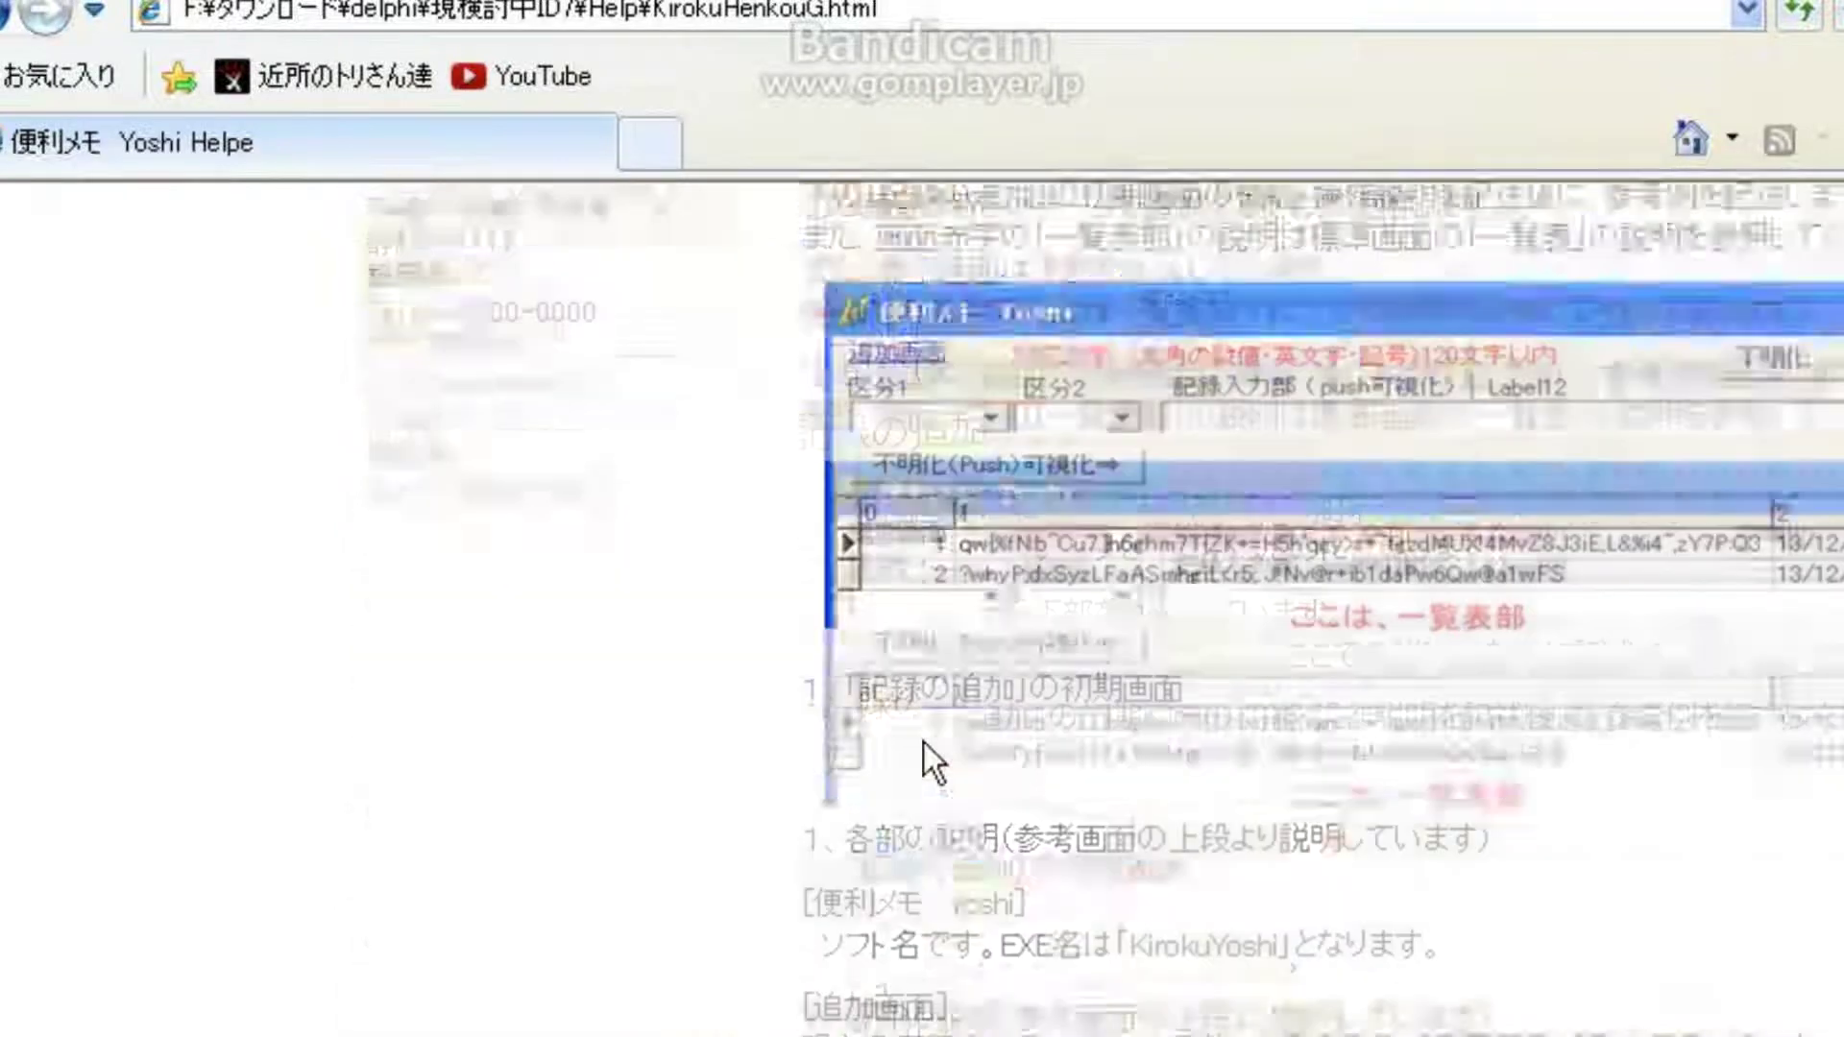
pyautogui.scroll(-3, 791, 595)
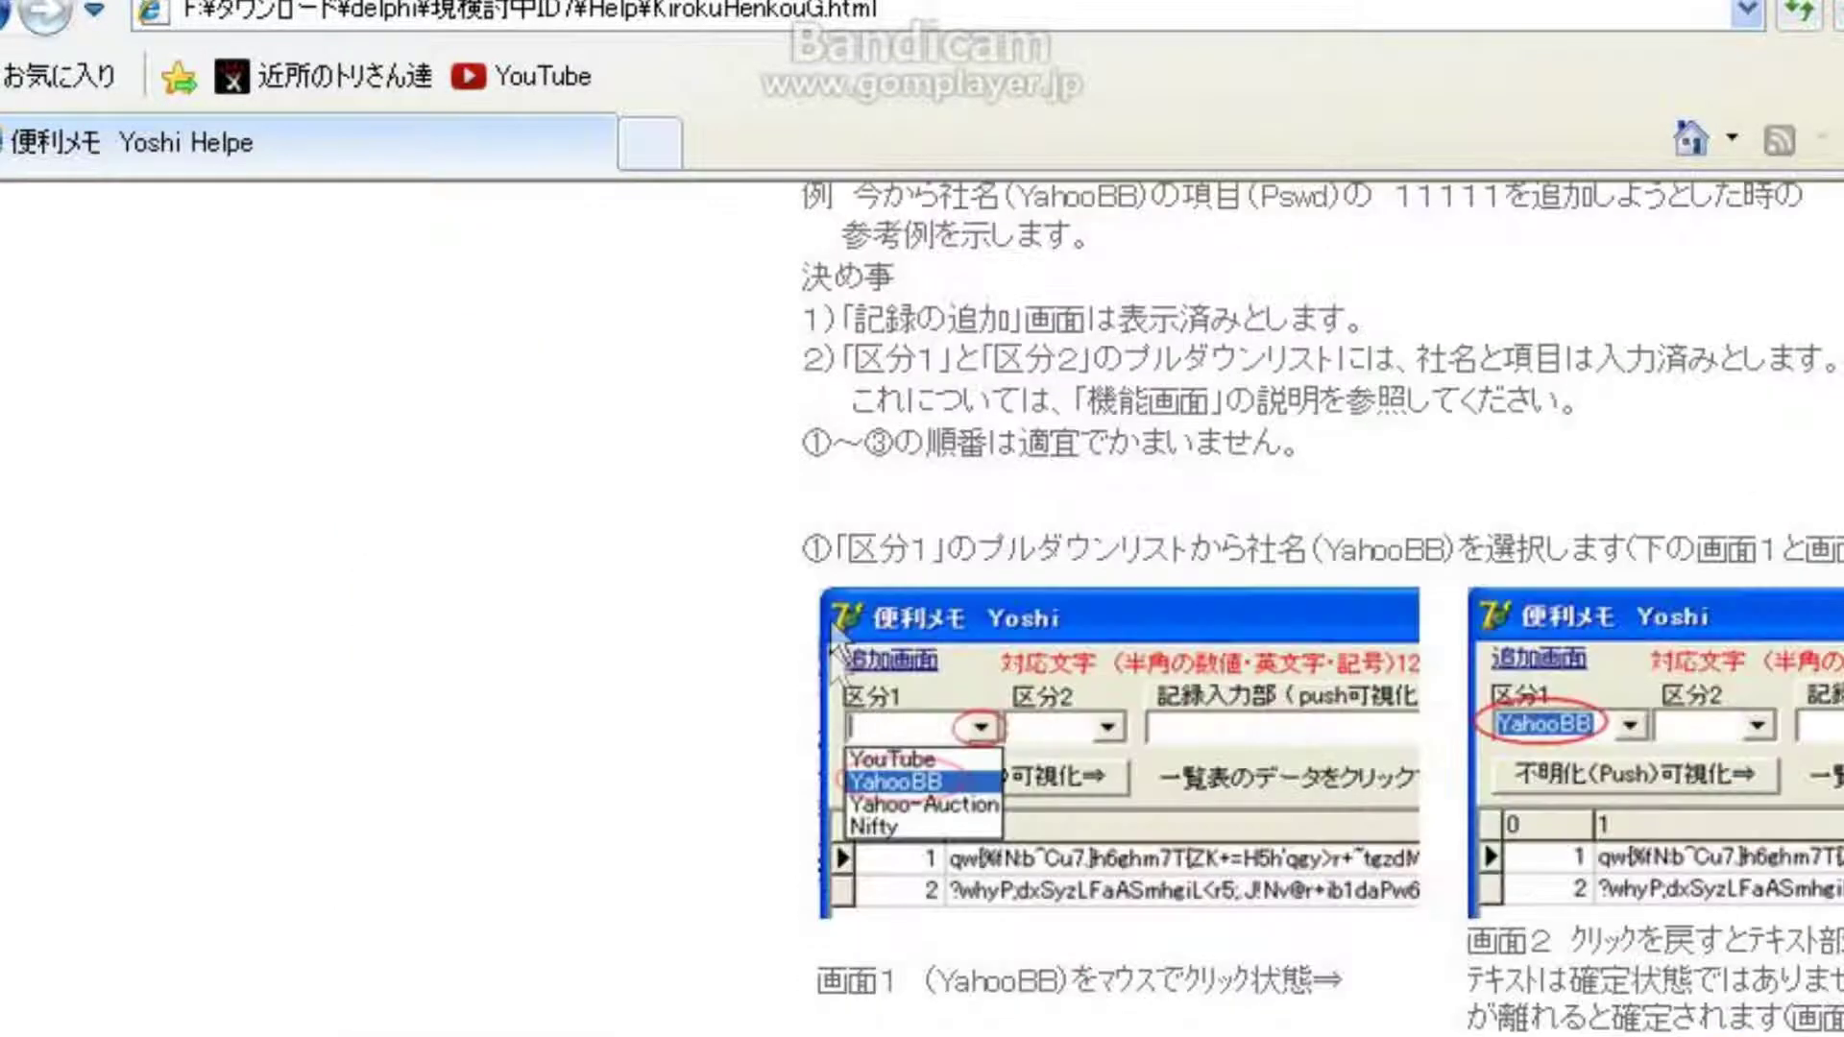
pyautogui.scroll(15, 792, 596)
pyautogui.scroll(5, 792, 591)
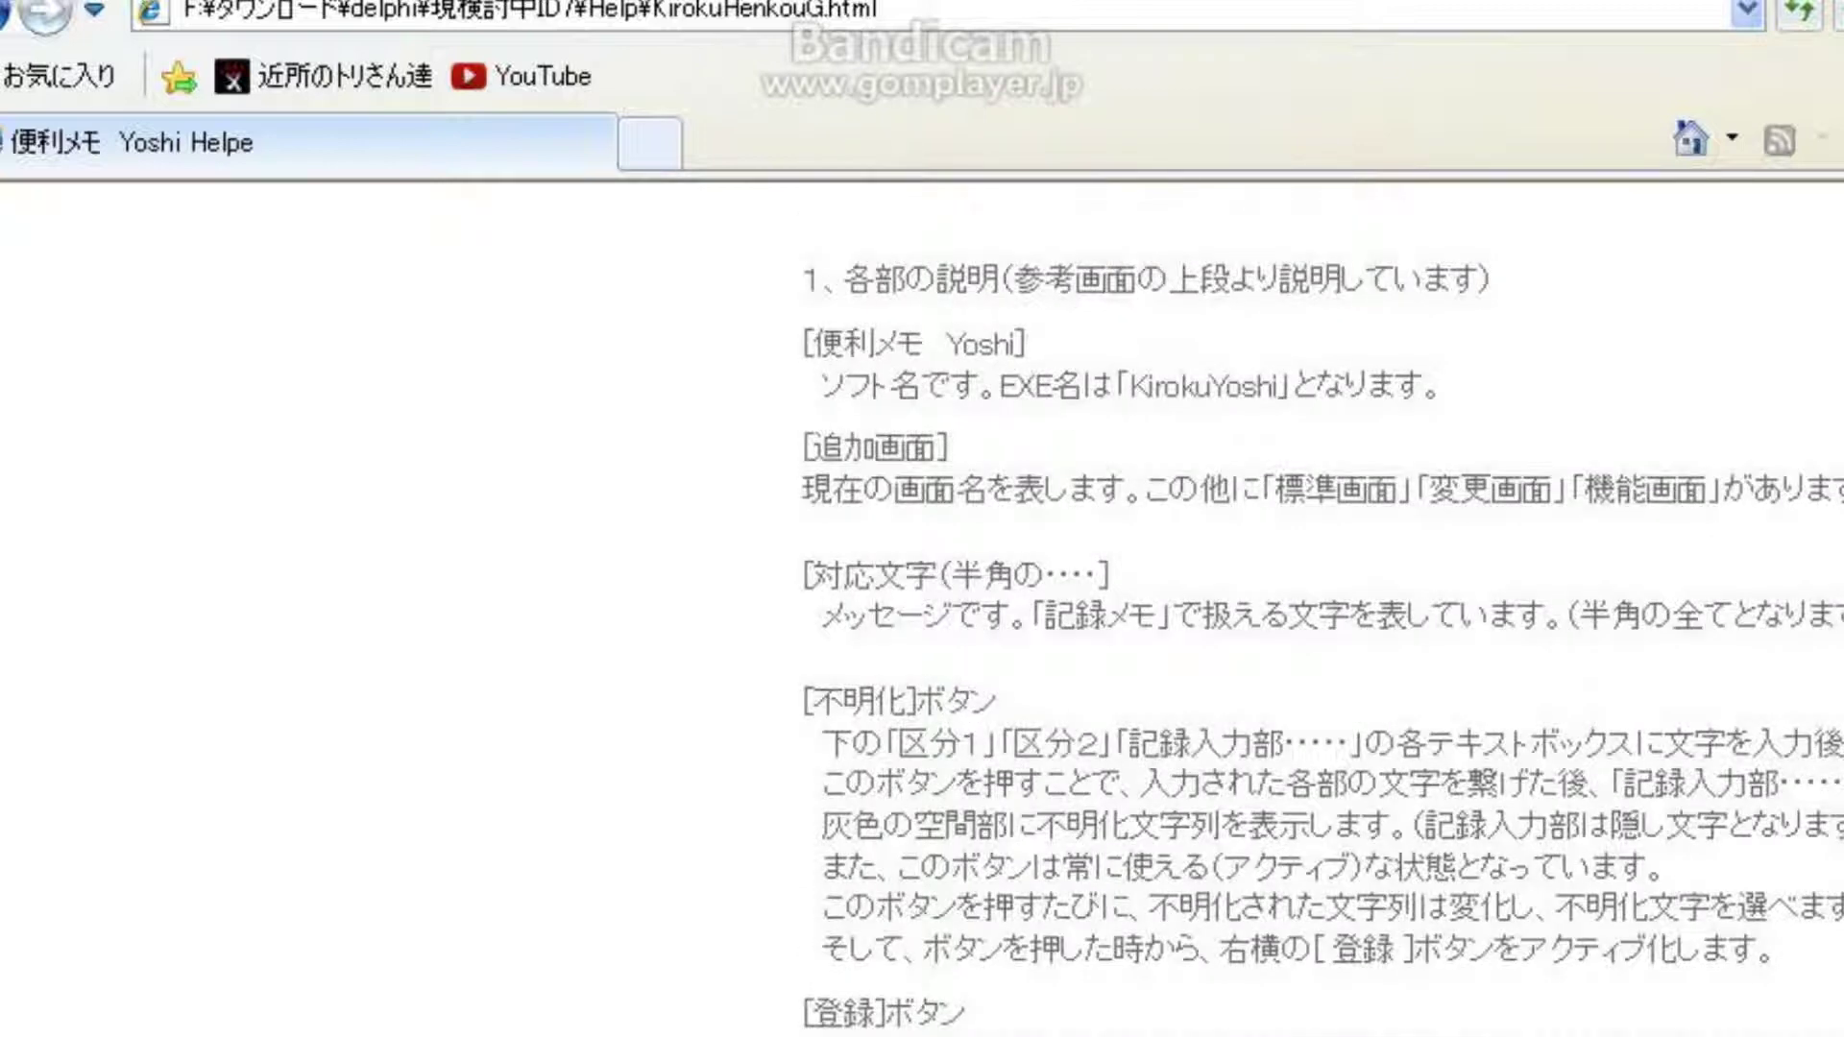
pyautogui.hotkey('alt', 'F4')
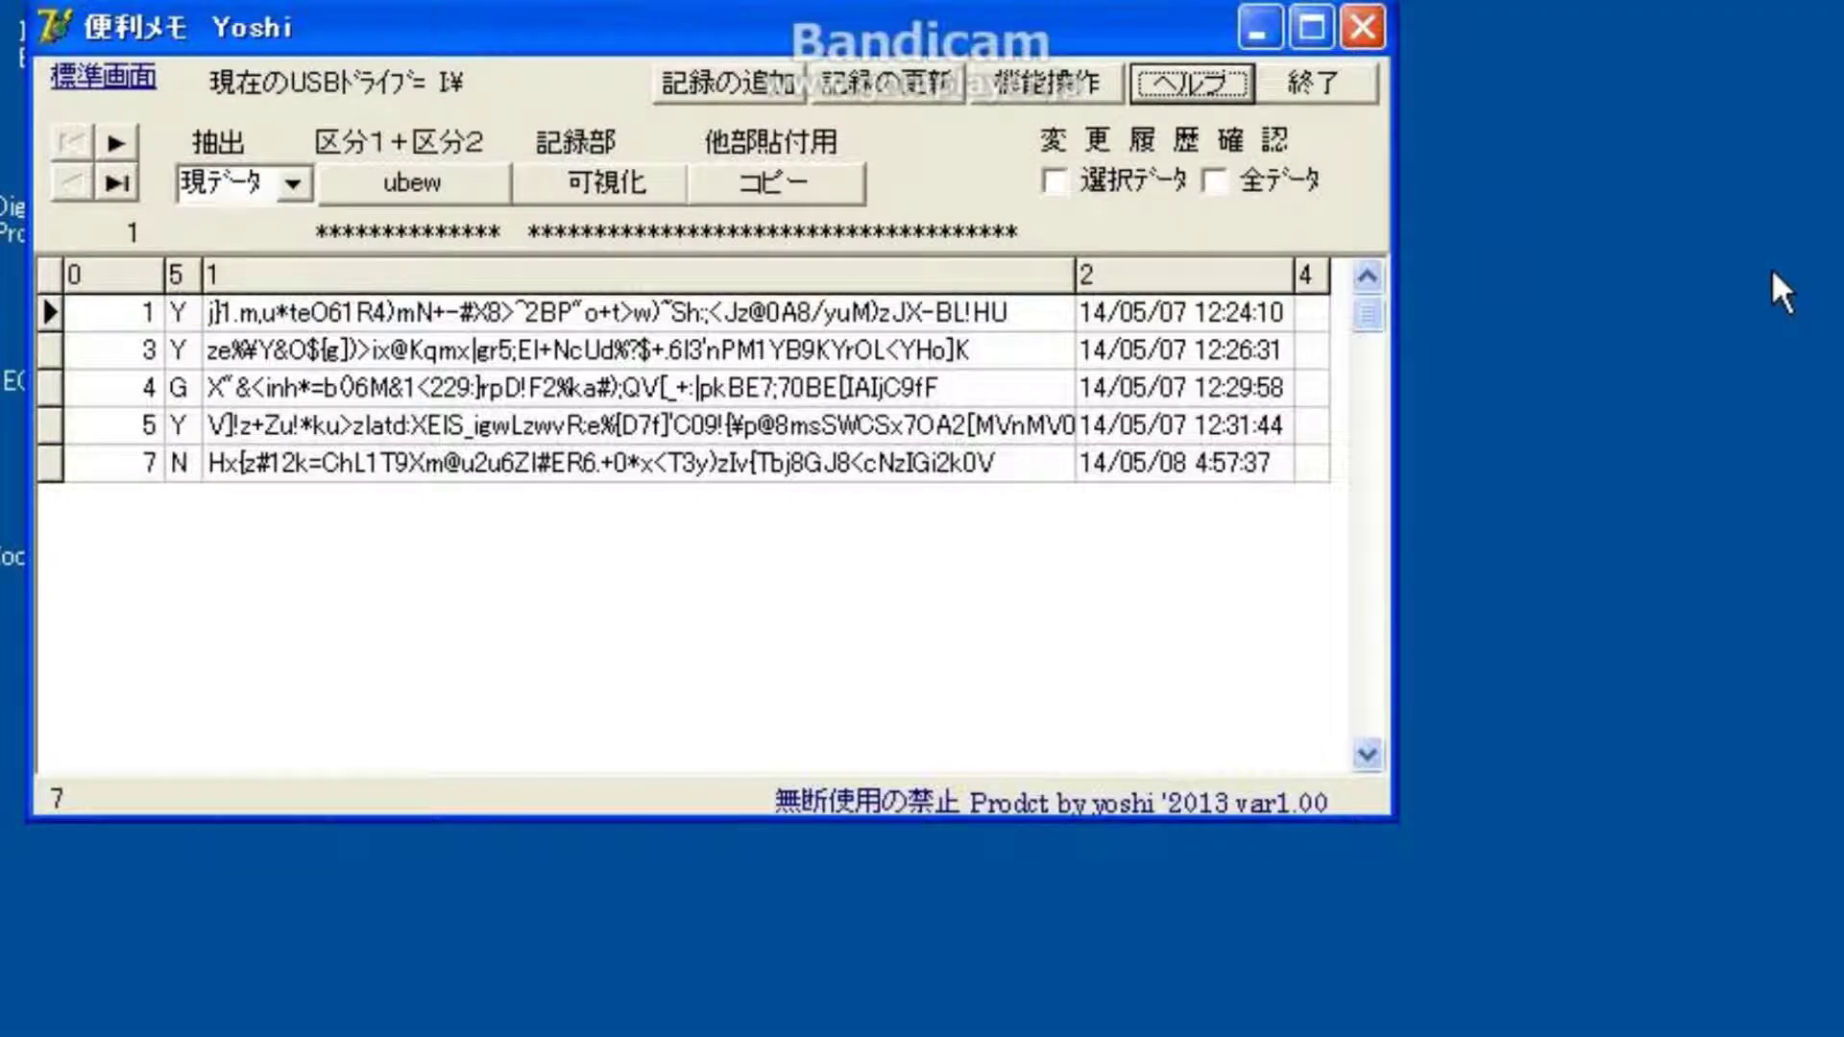